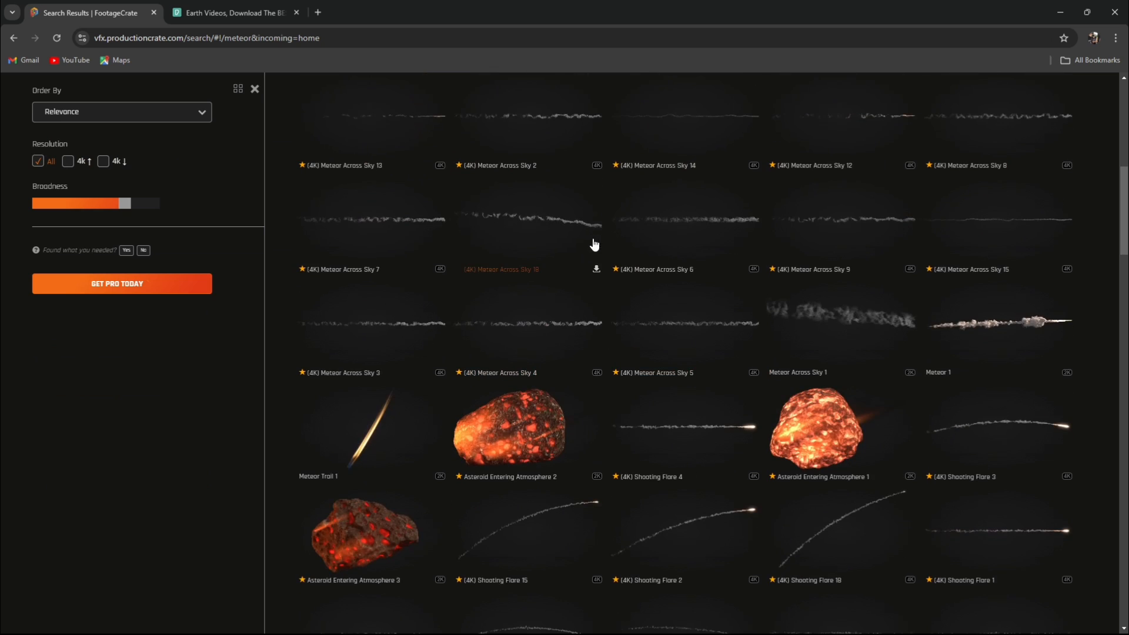
# Return to the top of the FootageCrate meteor search results and toggle the preview of Pro content.
pyautogui.scroll(4, 557, 327)
pyautogui.scroll(6, 587, 230)
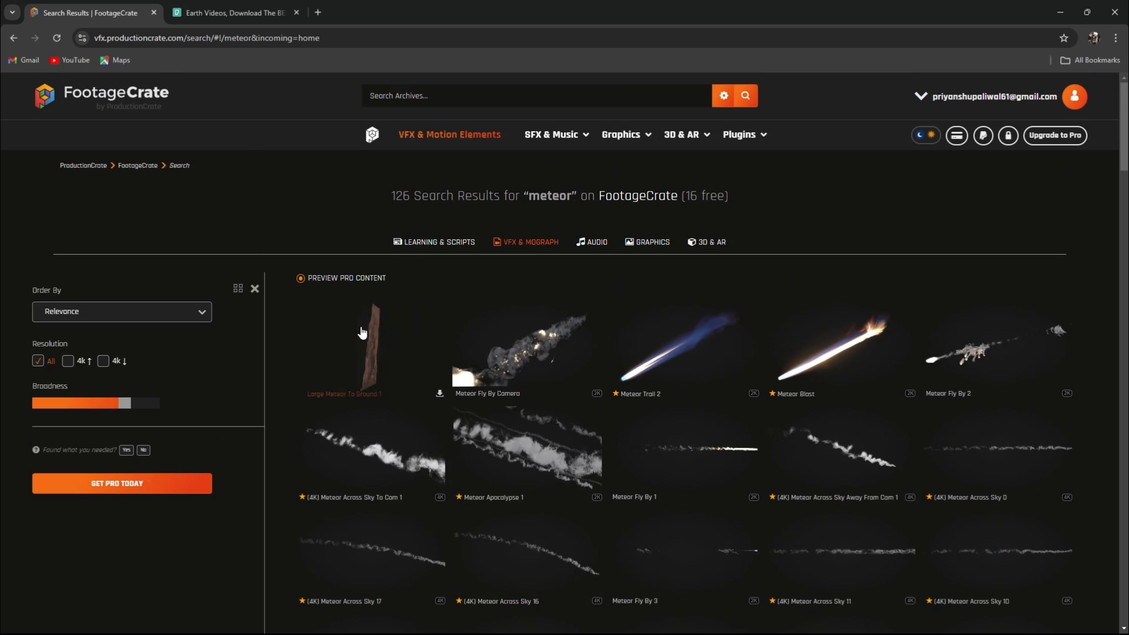
pyautogui.click(316, 280)
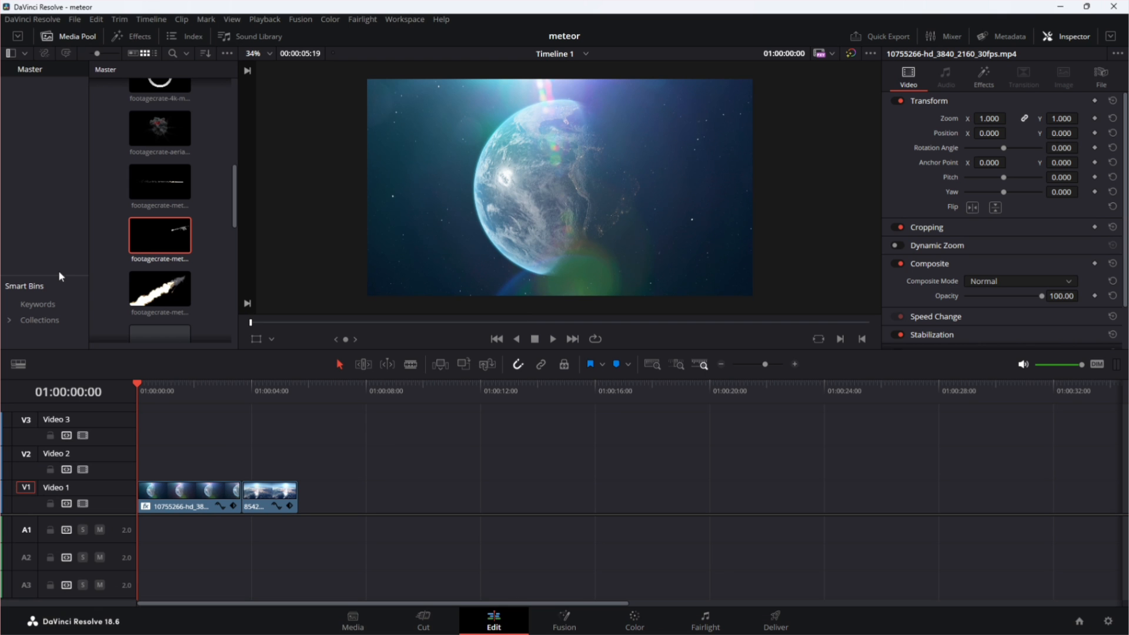
# In DaVinci Resolve, place footagecrate-meteor-fly-by-2.mov on Video 2 at the timeline start, above the first Earth clip, and play it.
pyautogui.moveTo(151, 242); pyautogui.dragTo(165, 463)
pyautogui.press('space')
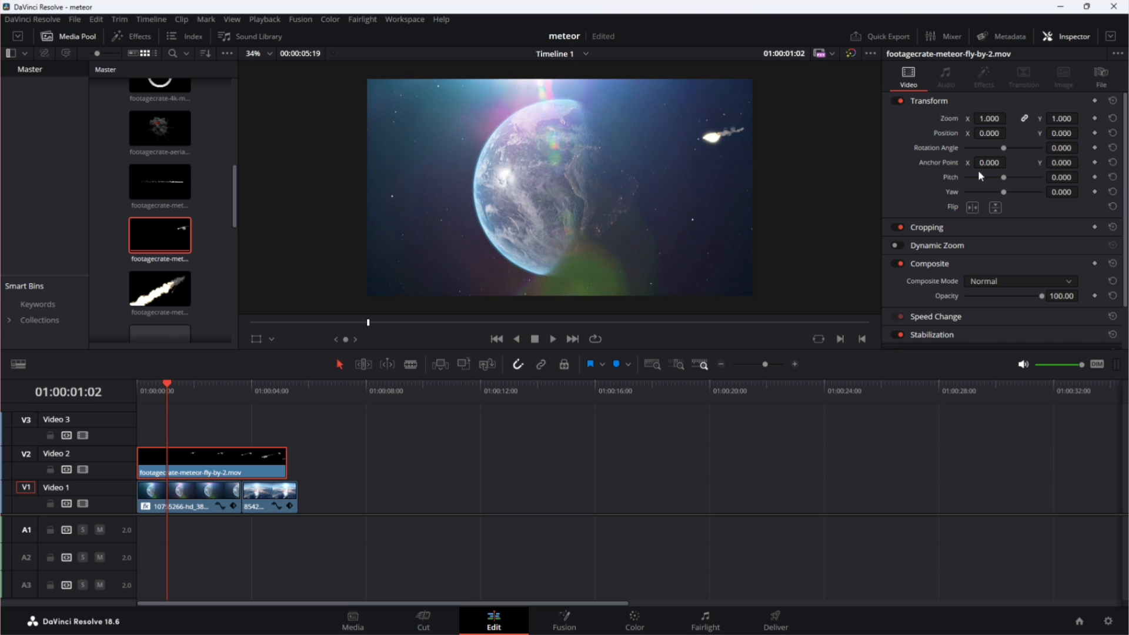
# Flip the meteor clip horizontally, set its zoom to 1.190, rotation angle to -5.200 and Y position to 24, and play it back.
pyautogui.click(972, 208)
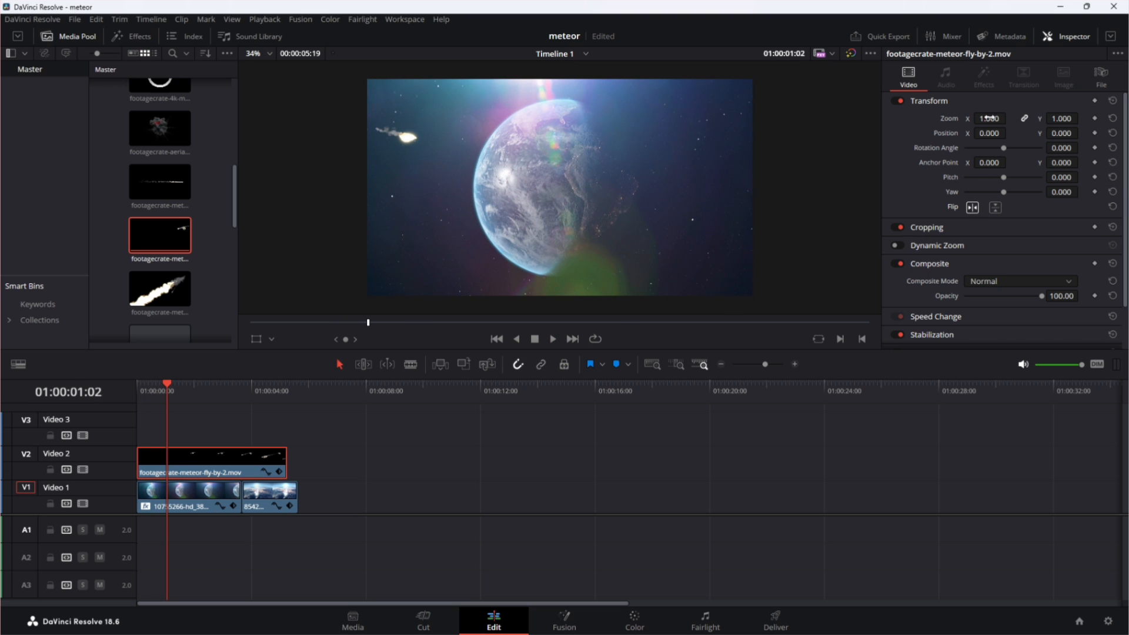
pyautogui.moveTo(990, 119); pyautogui.dragTo(1010, 119)
pyautogui.moveTo(1063, 147)
pyautogui.mouseDown()
pyautogui.moveTo(1033, 148)
pyautogui.moveTo(1068, 134)
pyautogui.mouseUp()
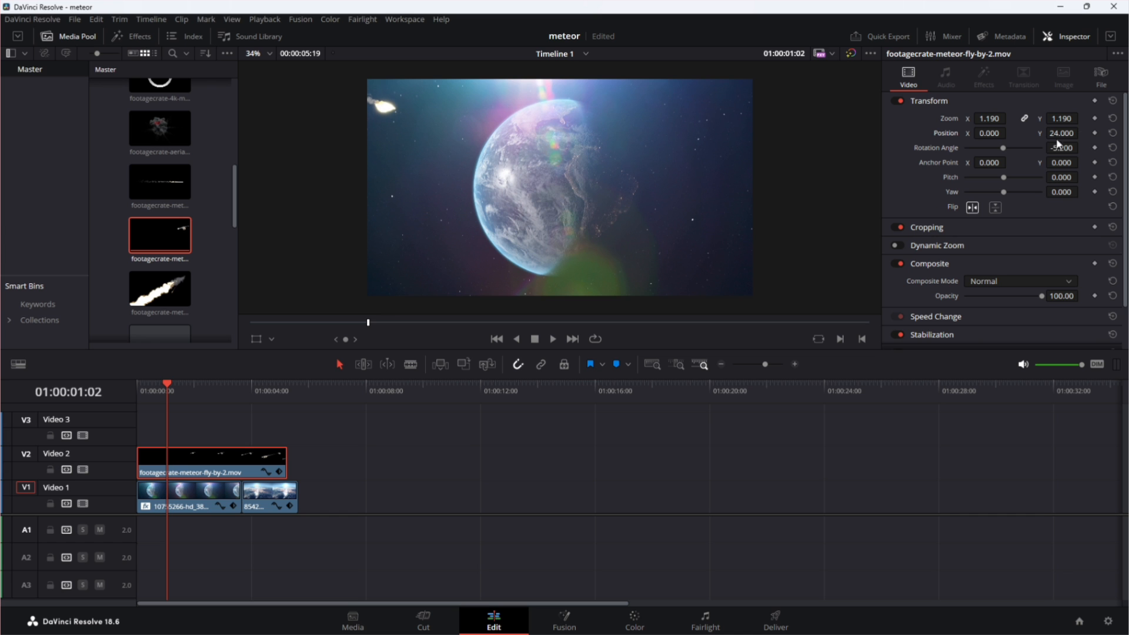
pyautogui.click(497, 339)
pyautogui.press('space')
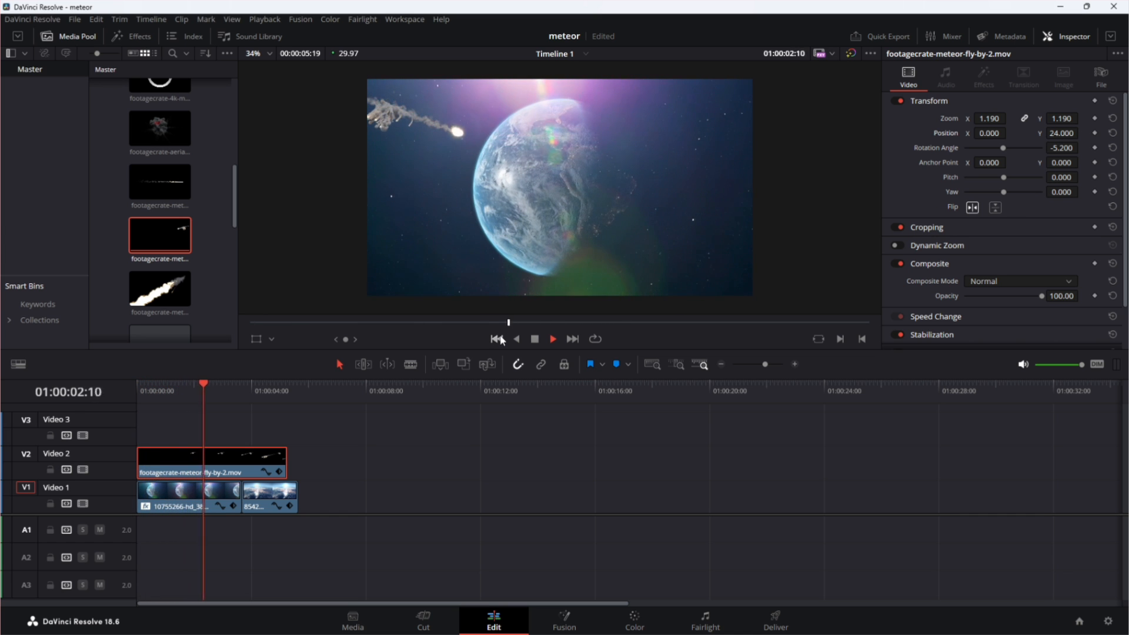
pyautogui.click(553, 341)
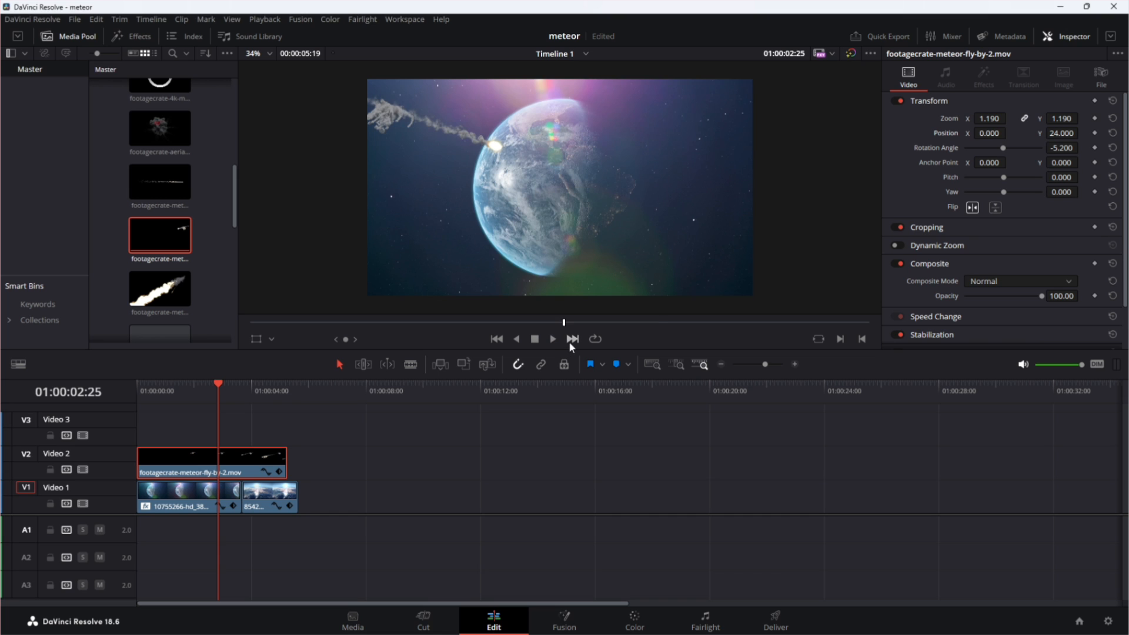
# Split the meteor clip on Video 2 at 01:00:03:20, where the first Earth clip ends, and delete the remainder.
pyautogui.press('Down')
pyautogui.press('b')
pyautogui.click(242, 468)
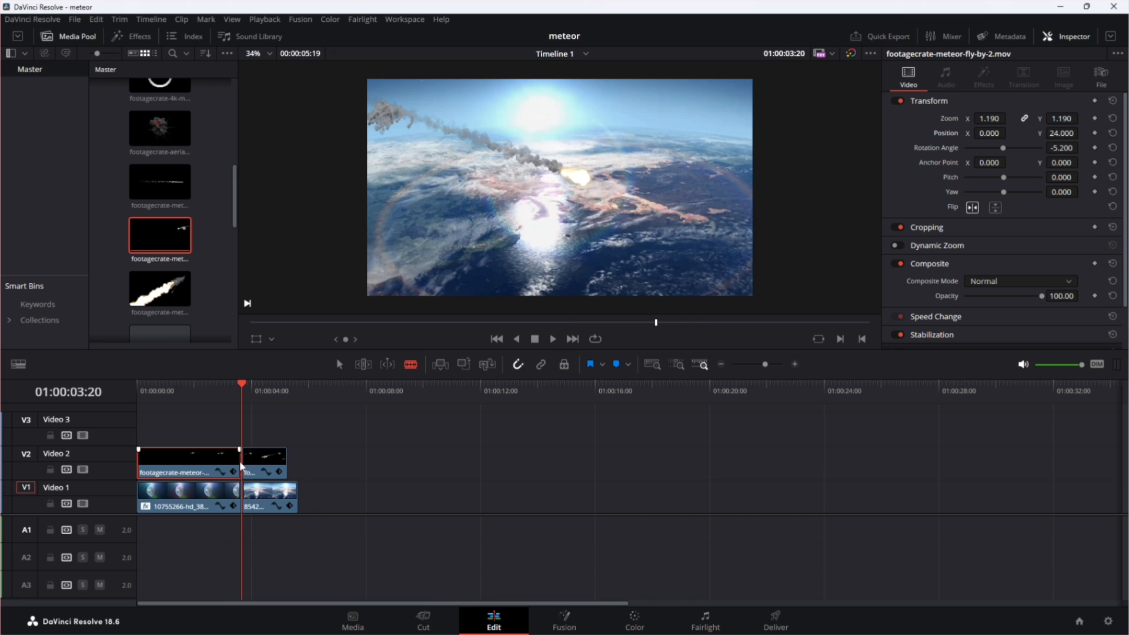
pyautogui.press('a')
pyautogui.click(260, 464)
pyautogui.press('Delete')
# Set the meteor clip's zoom to 1.390, position to X -300 and Y 122, and rotation angle to -6.100, checking it in playback.
pyautogui.click(496, 338)
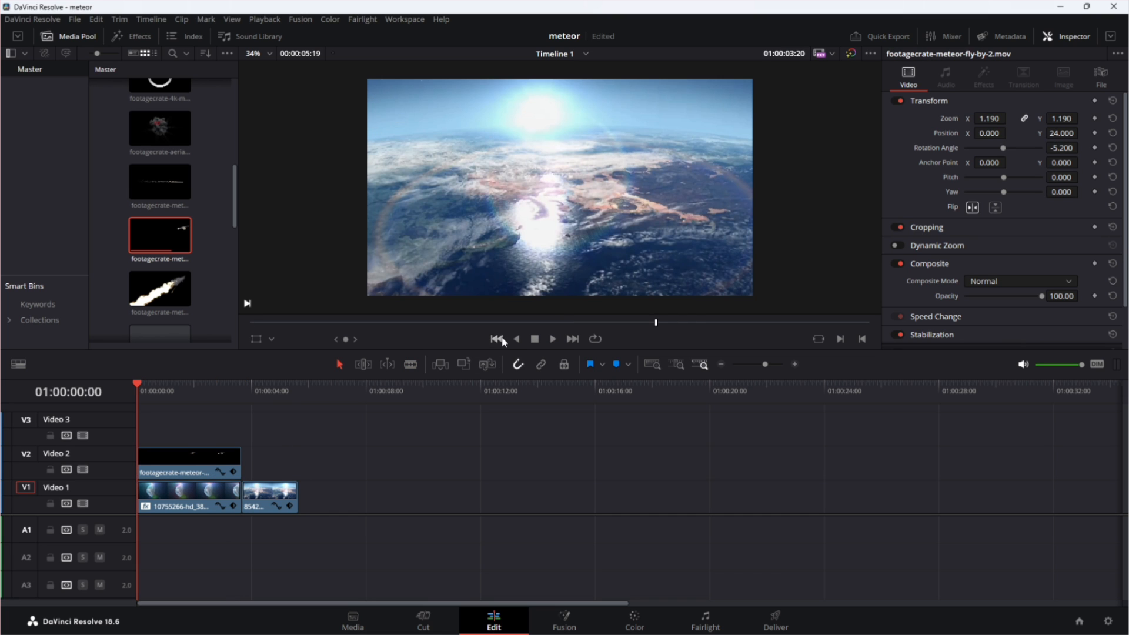
pyautogui.press('space')
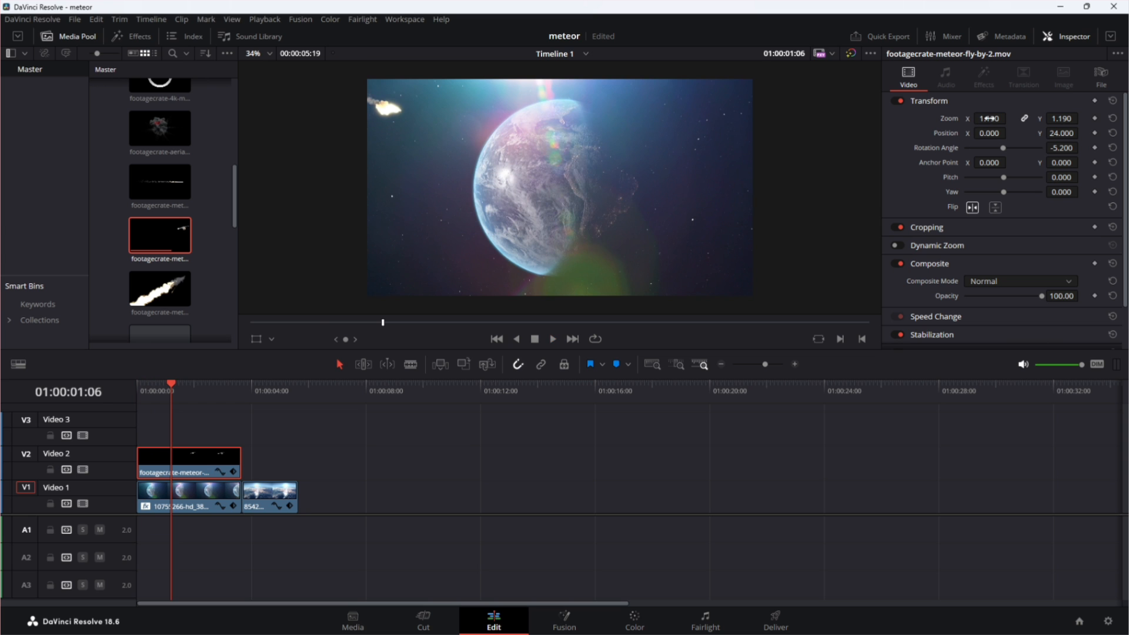
pyautogui.moveTo(988, 118); pyautogui.dragTo(1009, 119)
pyautogui.press('space')
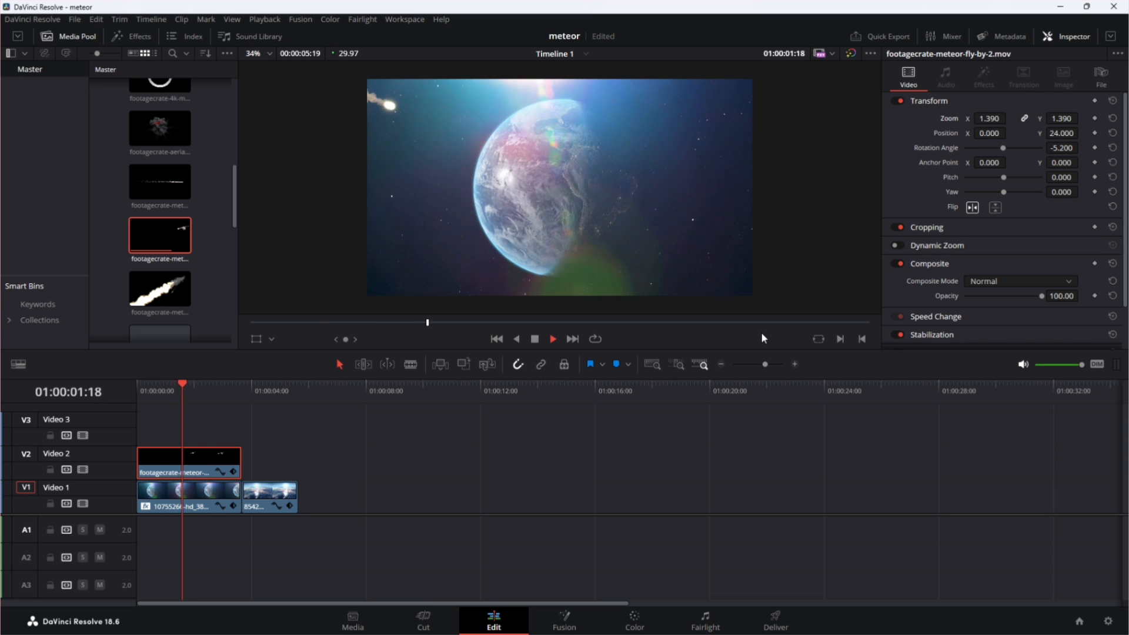
pyautogui.press('space')
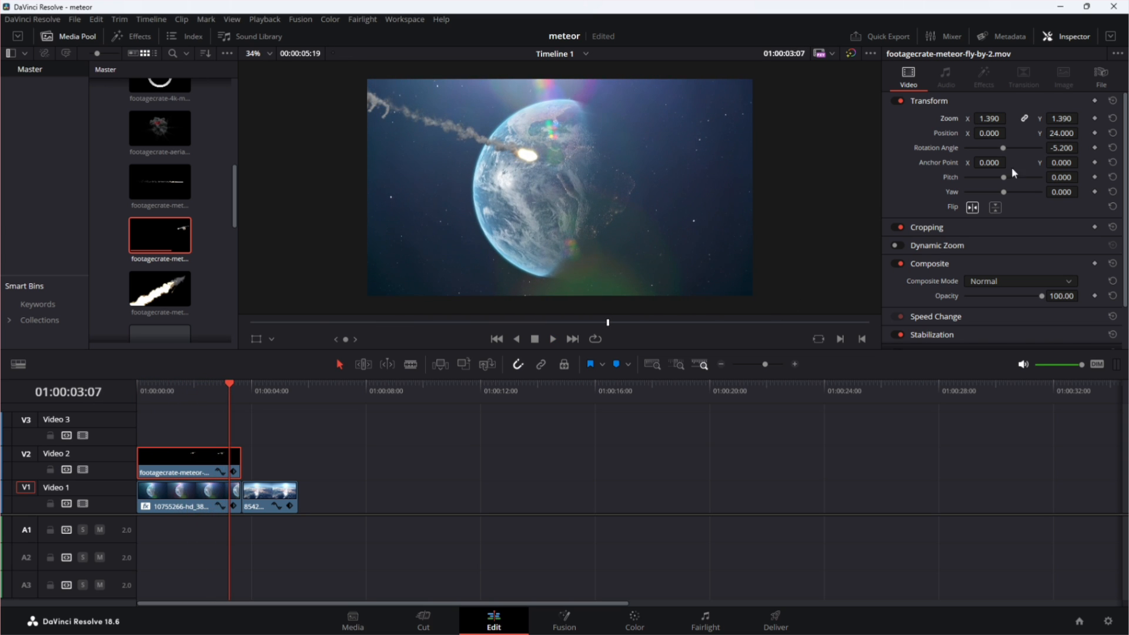
pyautogui.moveTo(994, 134); pyautogui.dragTo(1081, 148)
pyautogui.click(501, 339)
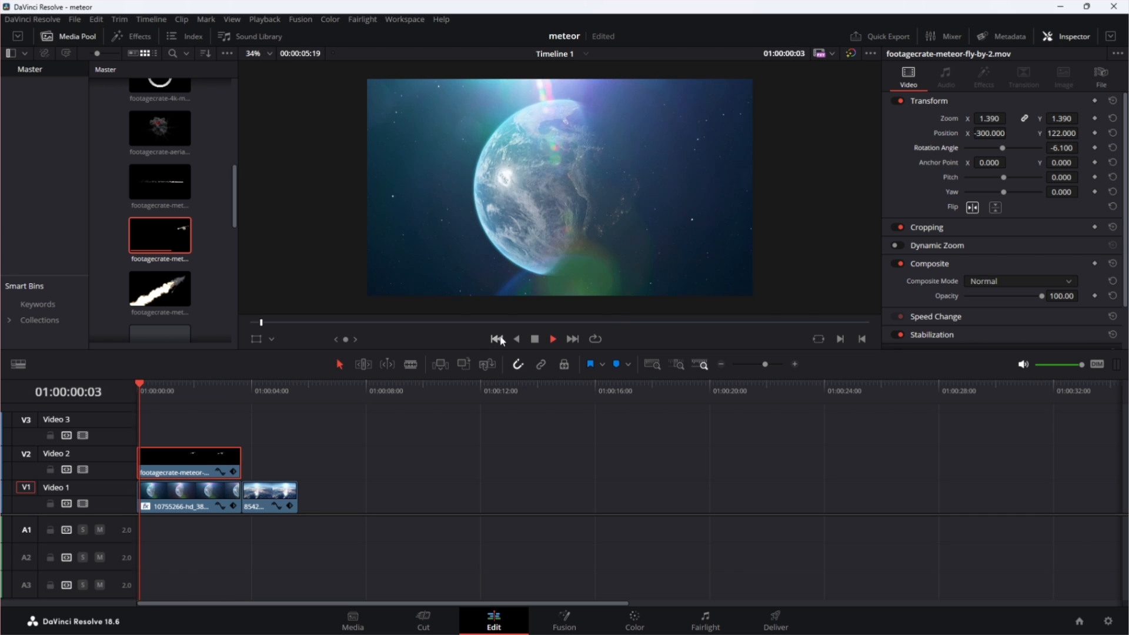
pyautogui.press('space')
pyautogui.click(501, 339)
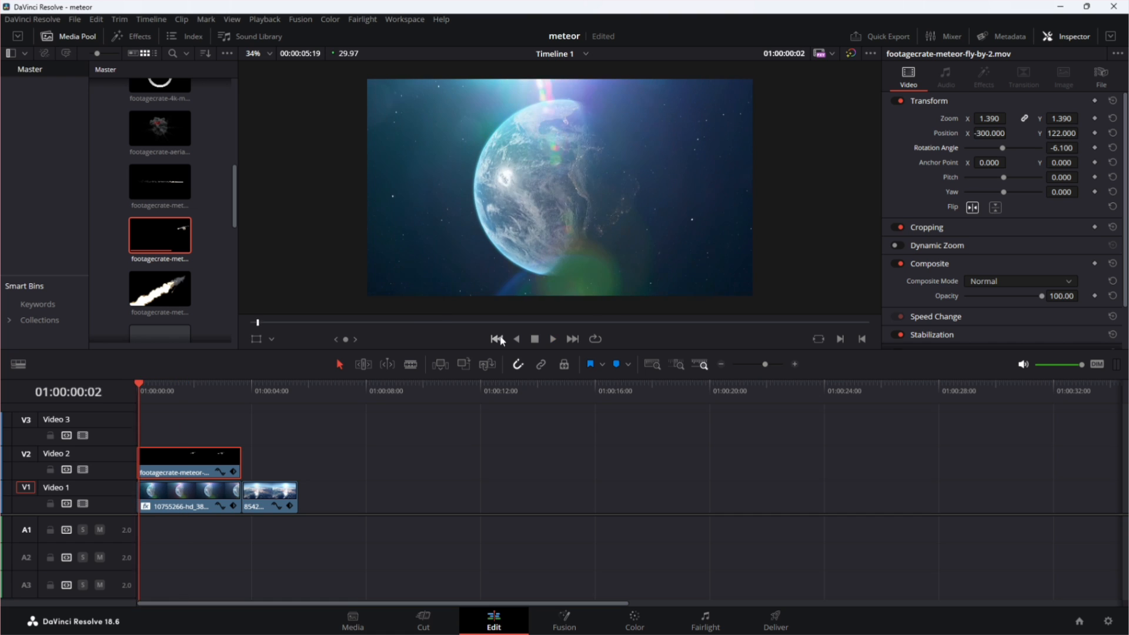
pyautogui.press('space')
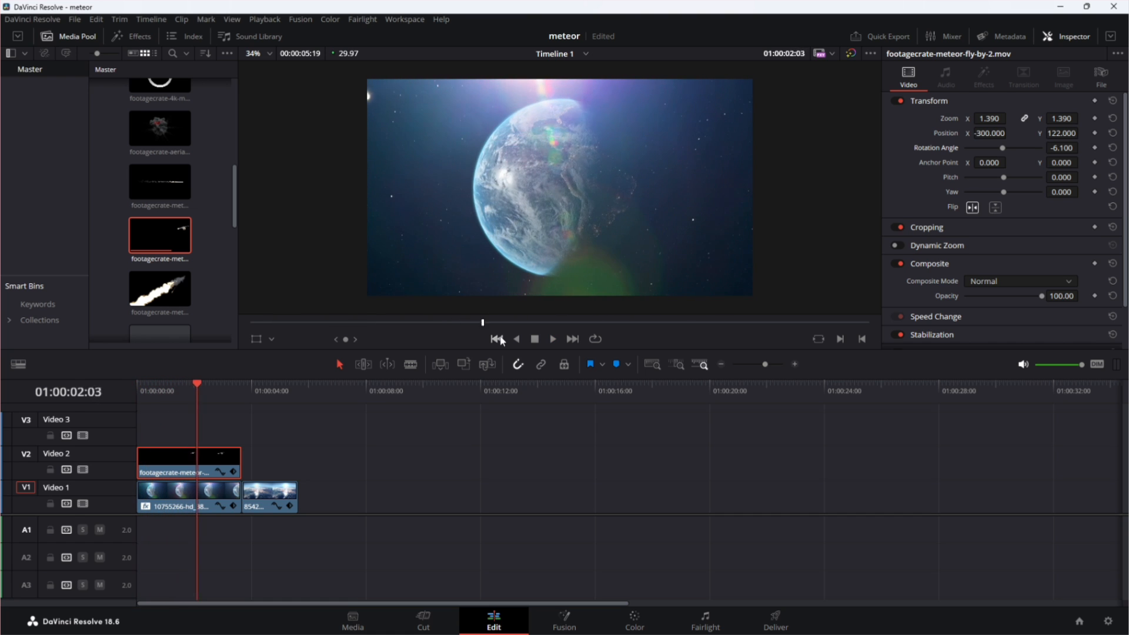
pyautogui.click(533, 340)
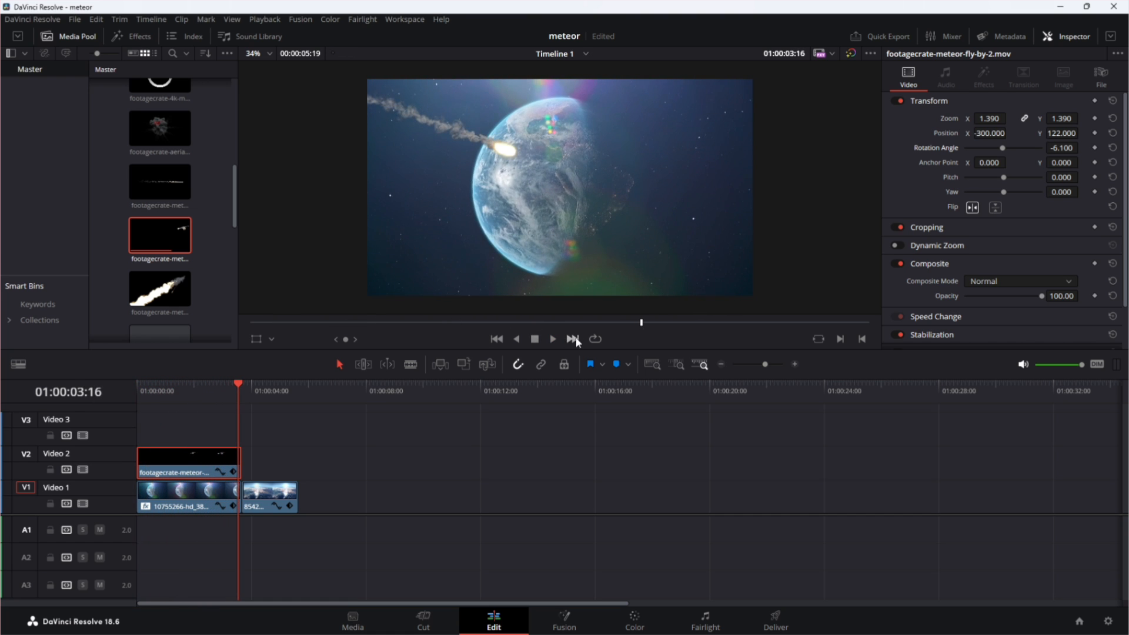
# Place footagecrate-meteor-fly-by-camera-1.mov on Video 2 directly after the first meteor clip and play it back.
pyautogui.click(574, 340)
pyautogui.moveTo(170, 291); pyautogui.dragTo(270, 466)
pyautogui.press('space')
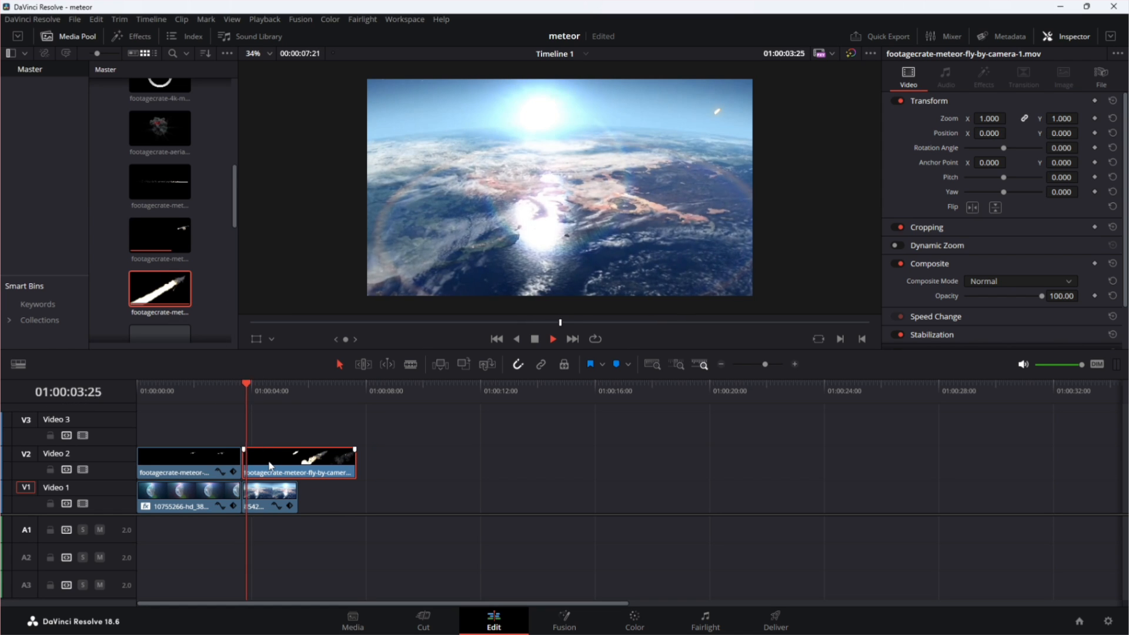
pyautogui.press('space')
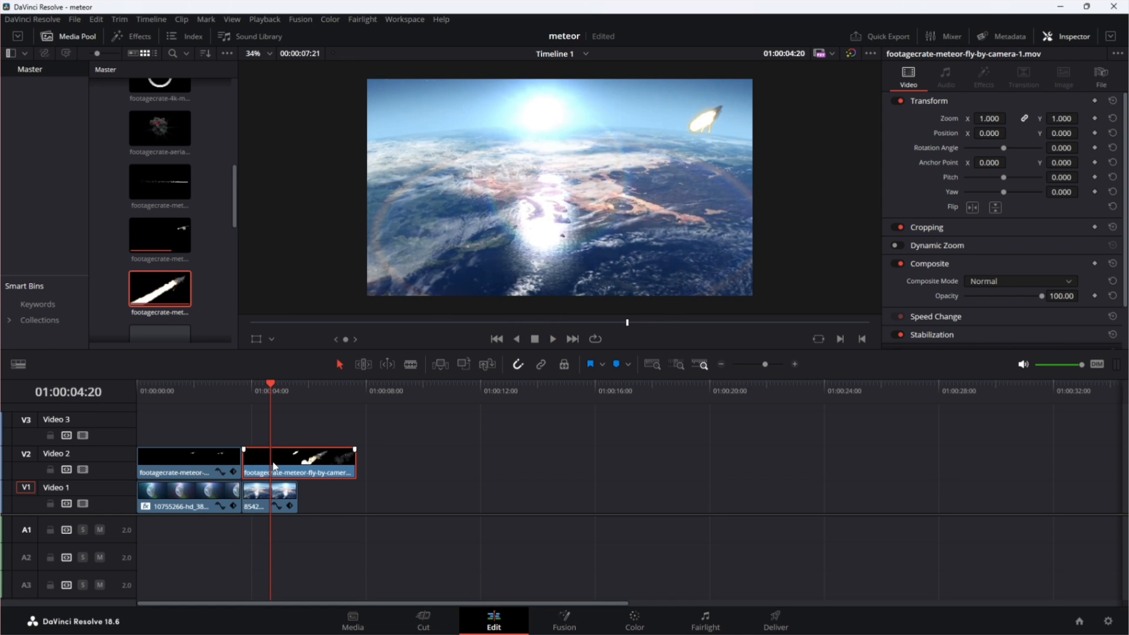
# Flip the second meteor clip vertically and set its rotation angle to 55, position to X 375 and Y 128, and yaw to -0.905.
pyautogui.click(994, 207)
pyautogui.moveTo(1060, 149)
pyautogui.mouseDown()
pyautogui.moveTo(1085, 147)
pyautogui.moveTo(1063, 156)
pyautogui.mouseUp()
pyautogui.moveTo(1010, 133); pyautogui.dragTo(984, 135)
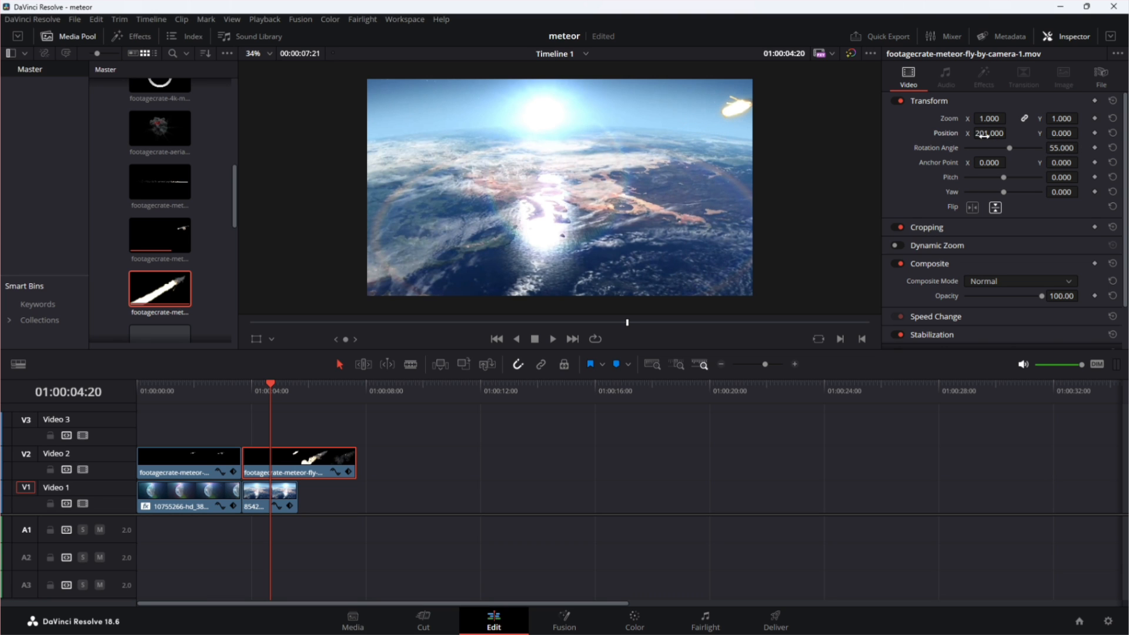
pyautogui.moveTo(1008, 198); pyautogui.dragTo(957, 194)
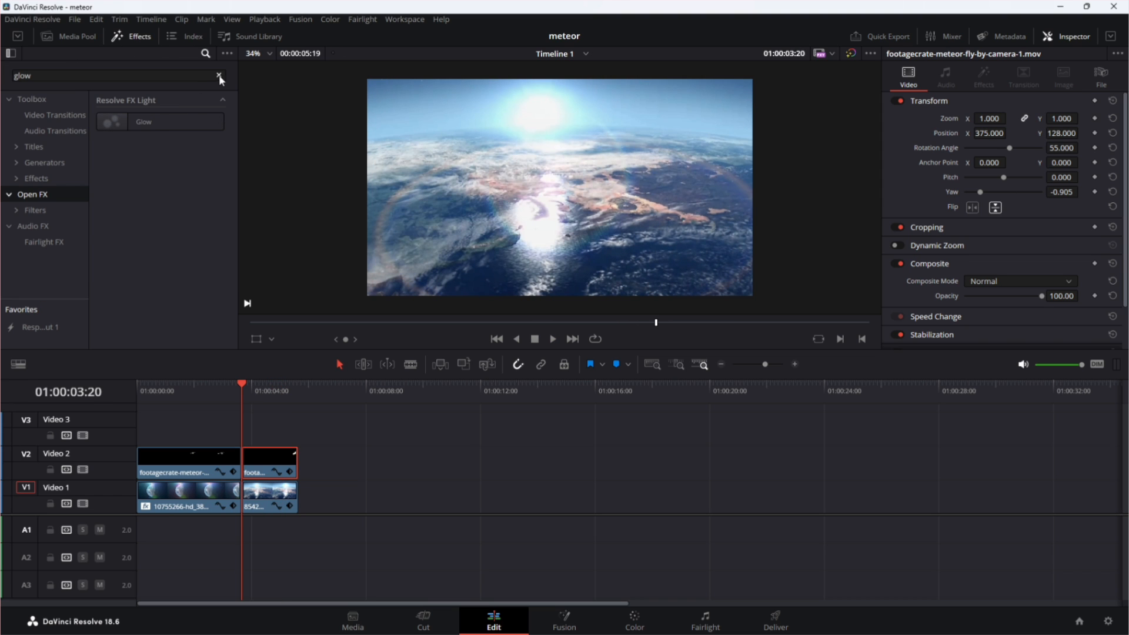
# Clear the effects search and convert the second meteor clip into a Fusion clip.
pyautogui.click(218, 77)
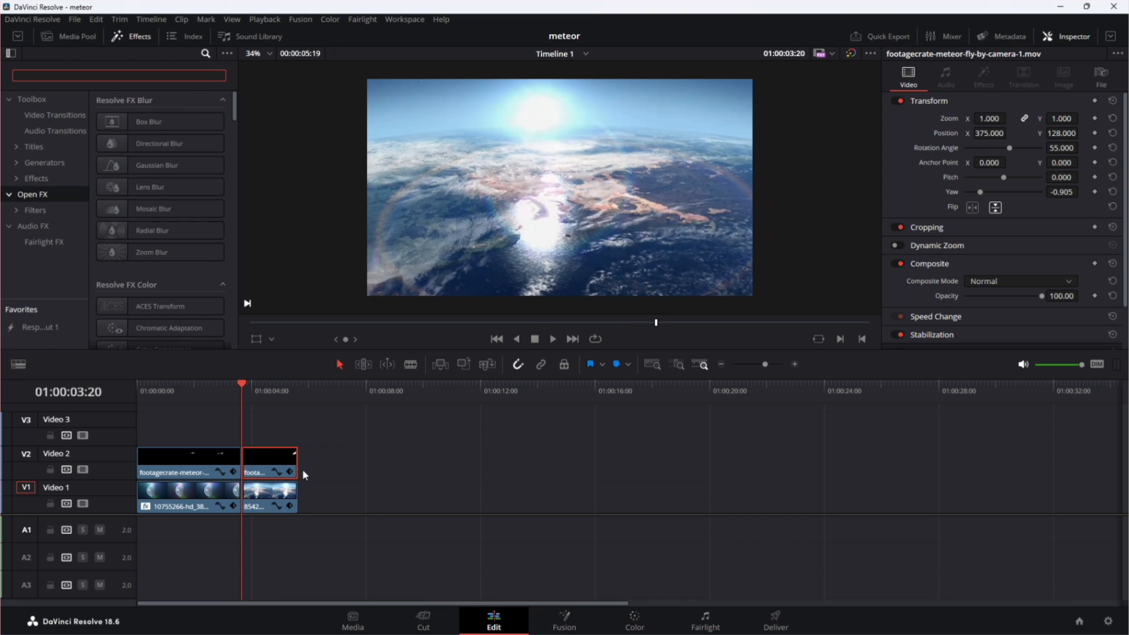
pyautogui.rightClick(269, 463)
pyautogui.click(309, 126)
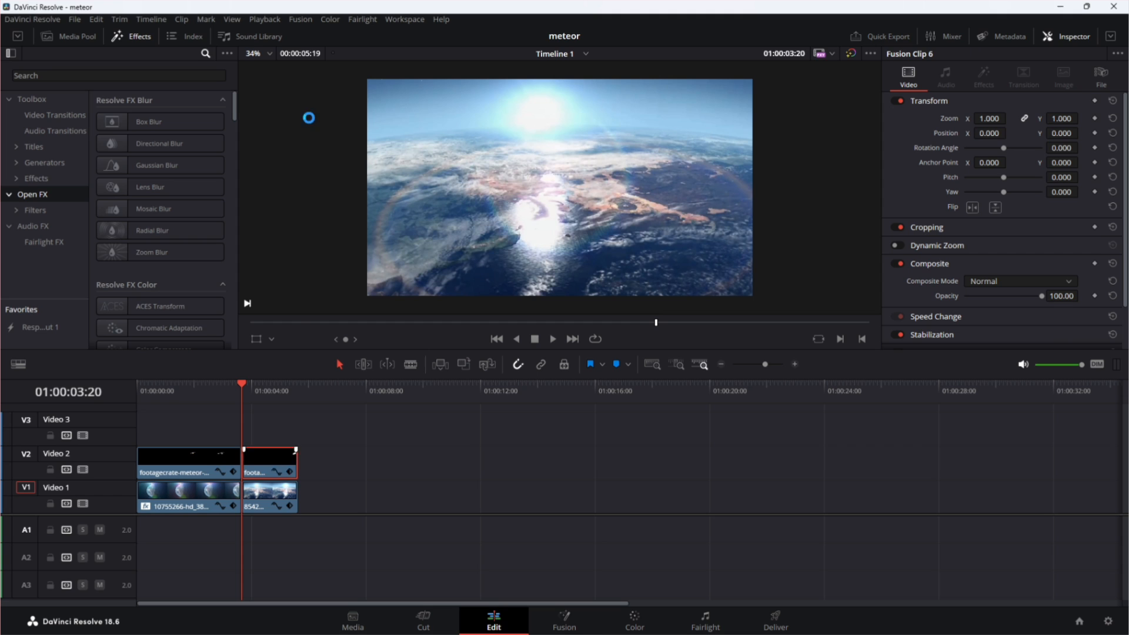
# Try a Soft Glow node after MediaIn1 in the Fusion composition and play back the glowing meteor.
pyautogui.click(552, 631)
pyautogui.hotkey('shift', 'space')
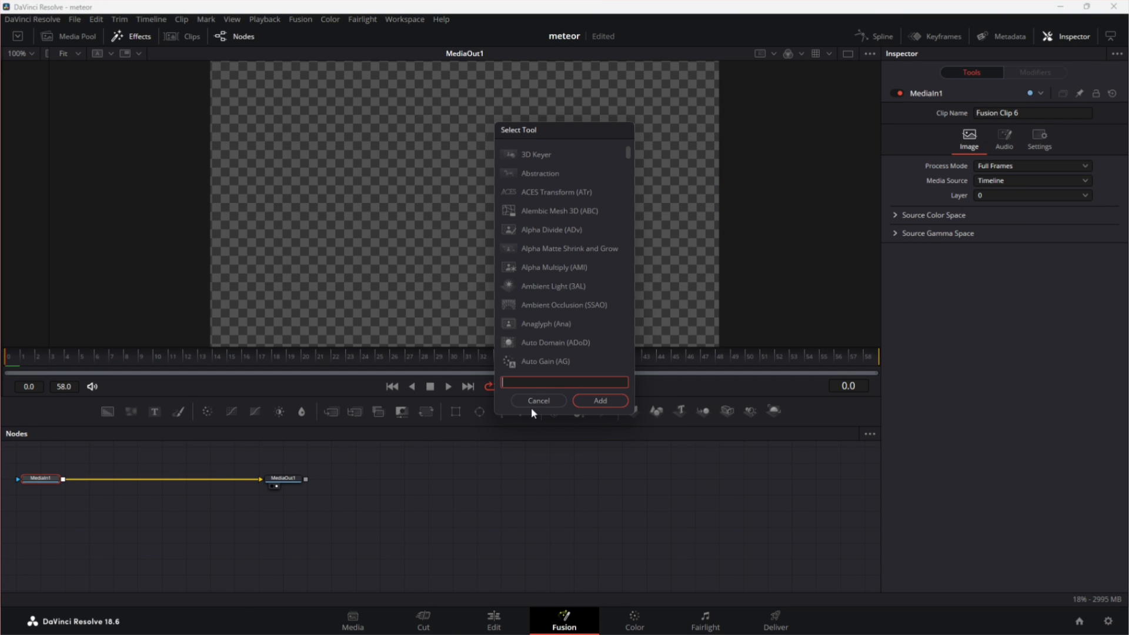
pyautogui.write('so')
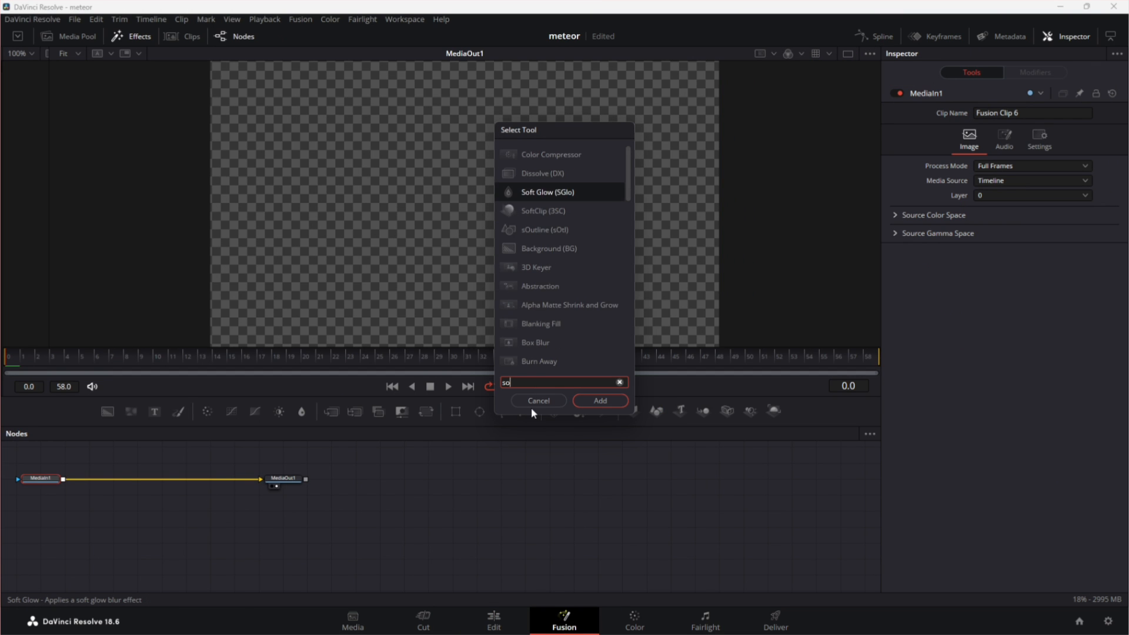
pyautogui.write('ft')
pyautogui.click(600, 401)
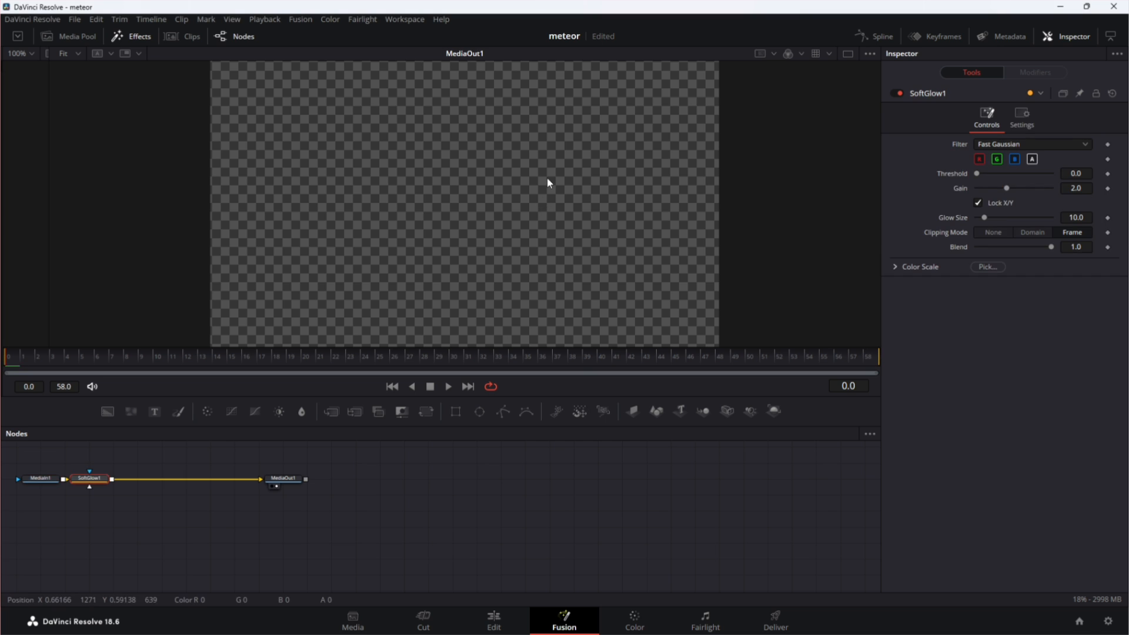
pyautogui.press('space')
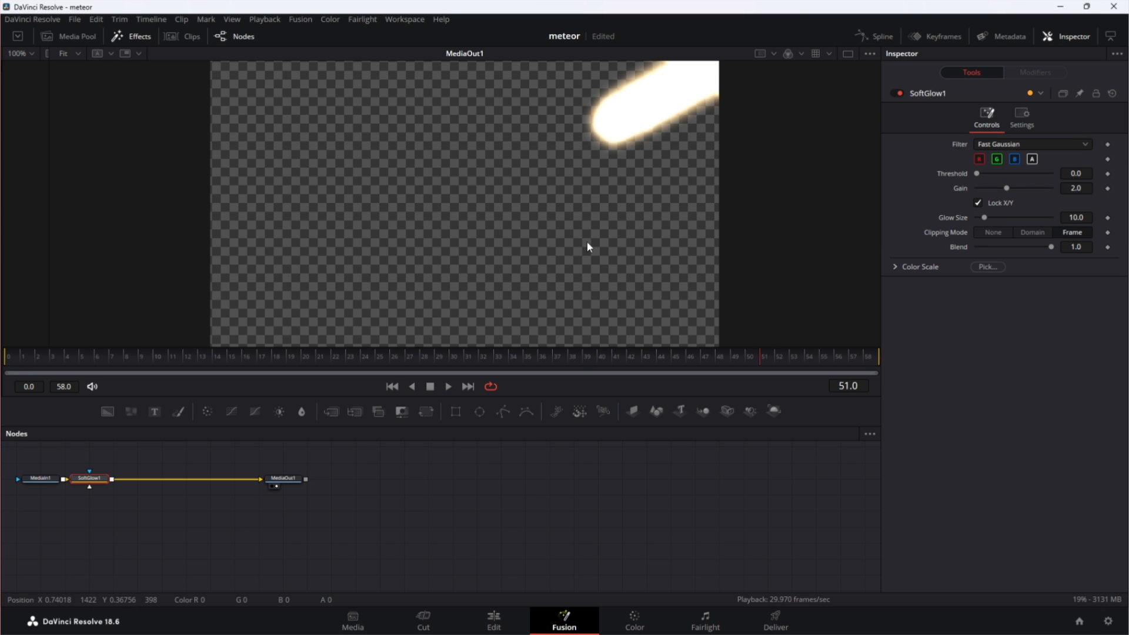
pyautogui.press('space')
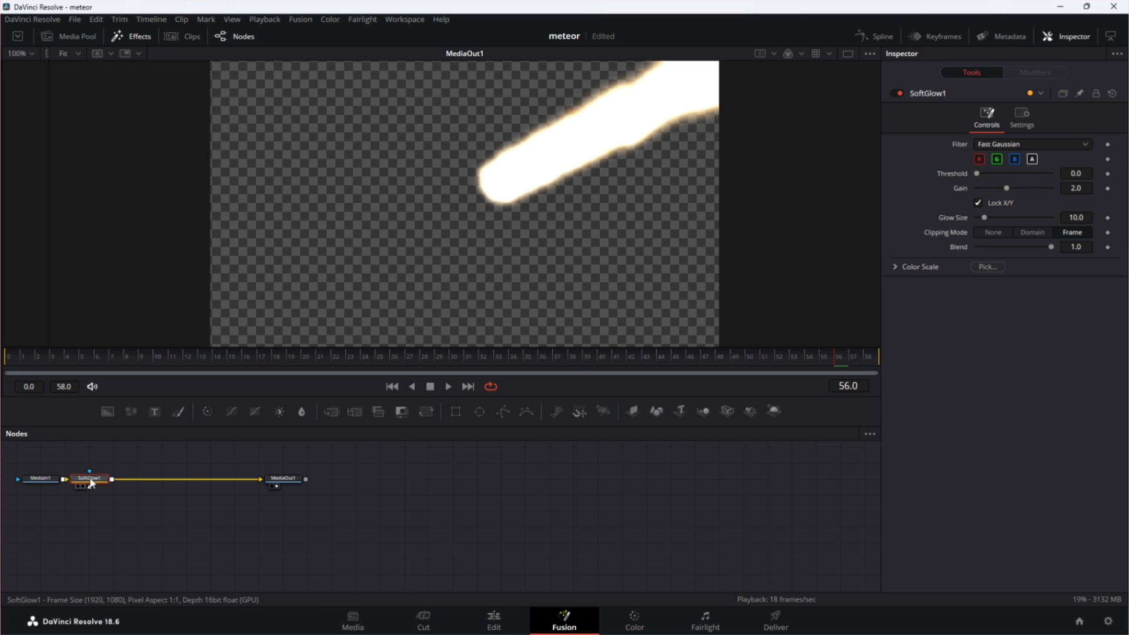
# Detach and delete the SoftGlow1 node from the Fusion composition, and return to the Edit page.
pyautogui.moveTo(90, 478)
pyautogui.mouseDown()
pyautogui.moveTo(114, 503)
pyautogui.moveTo(115, 529)
pyautogui.moveTo(105, 481)
pyautogui.mouseUp()
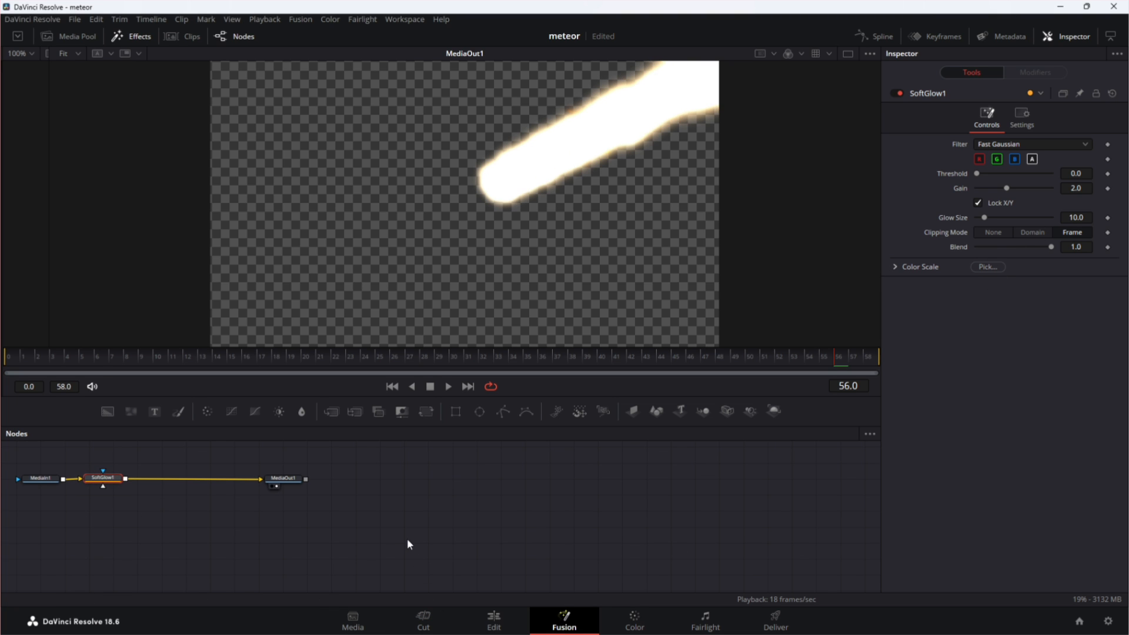
pyautogui.hotkey('ctrl', 'z')
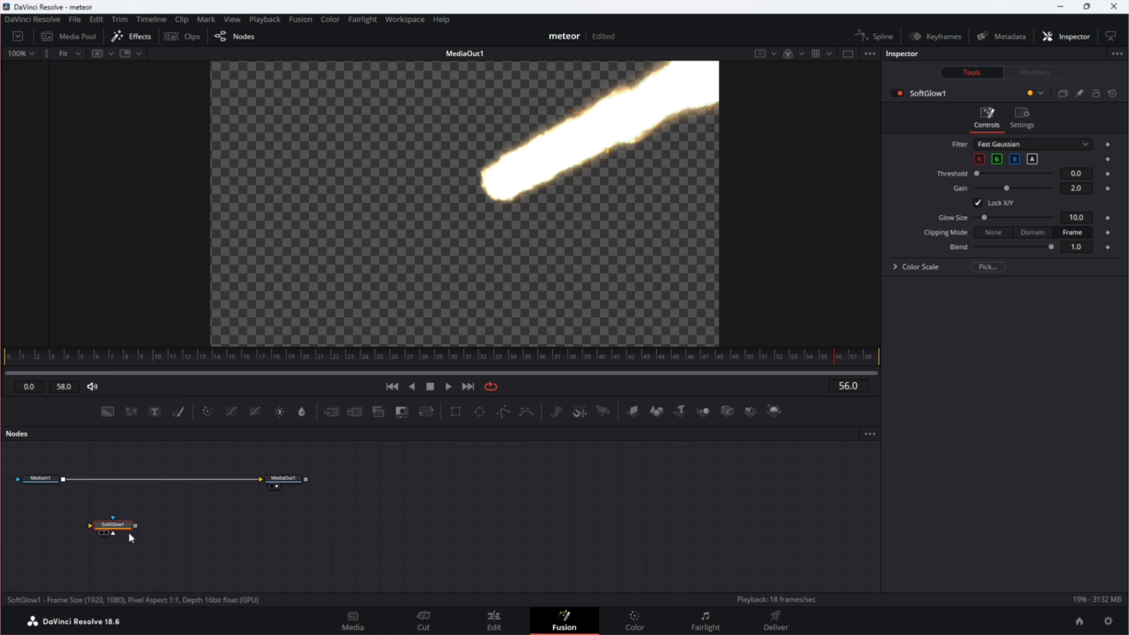
pyautogui.press('Delete')
pyautogui.click(490, 619)
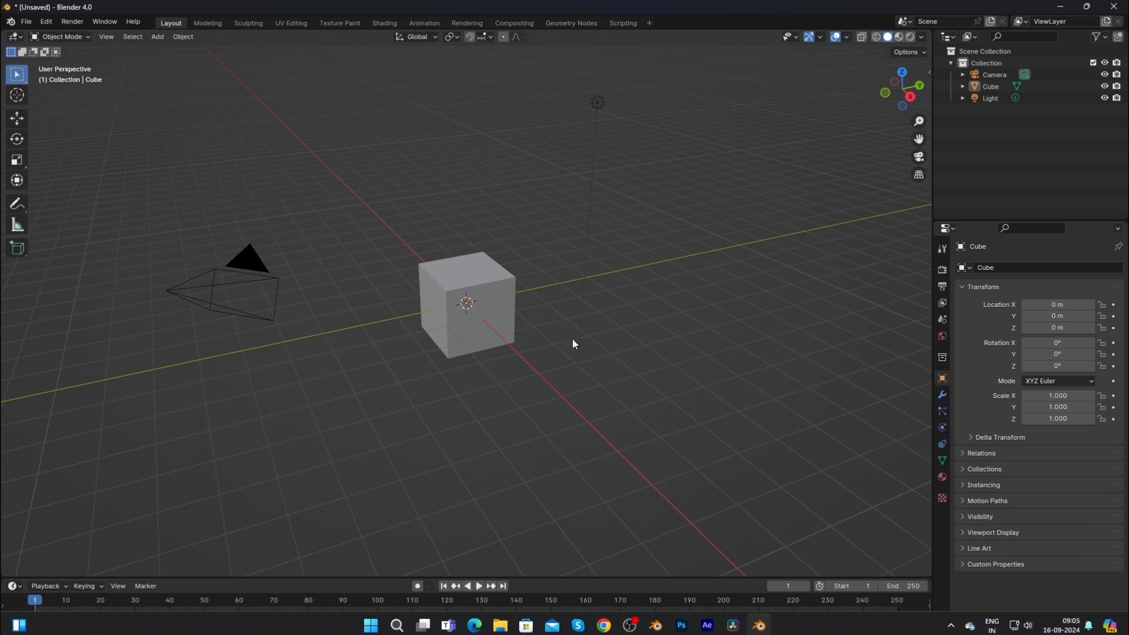
# Switch to Blender and delete the default cube and light from the scene.
pyautogui.moveTo(196, 195); pyautogui.dragTo(465, 187)
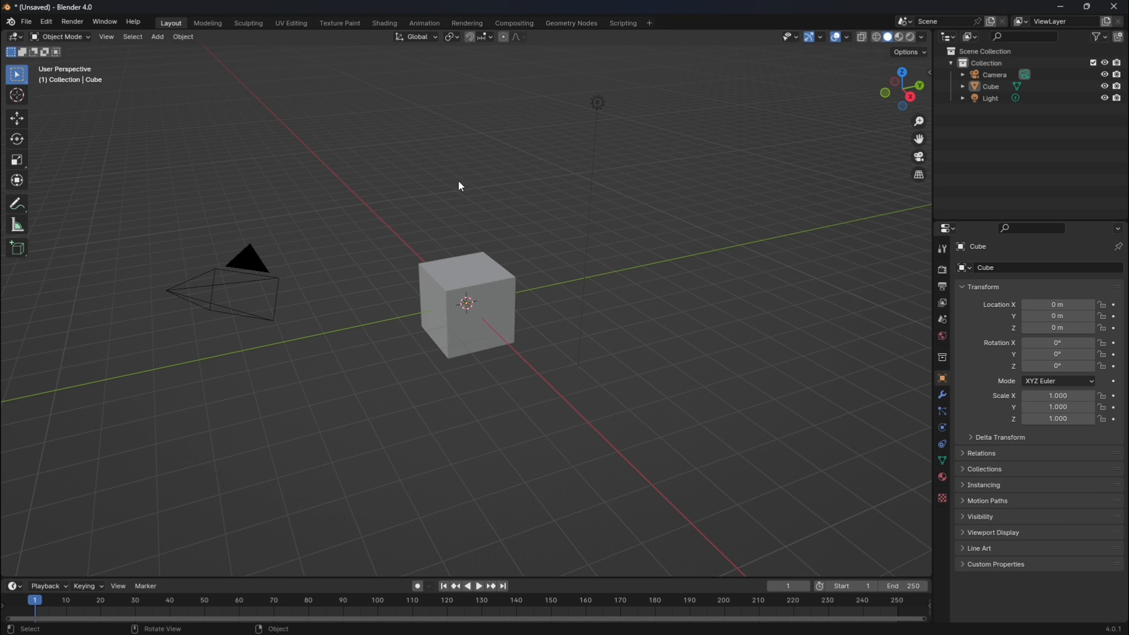
pyautogui.press('x')
pyautogui.click(648, 239)
# Search BlenderKit models for "bridge" with the Free first filter enabled.
pyautogui.press('n')
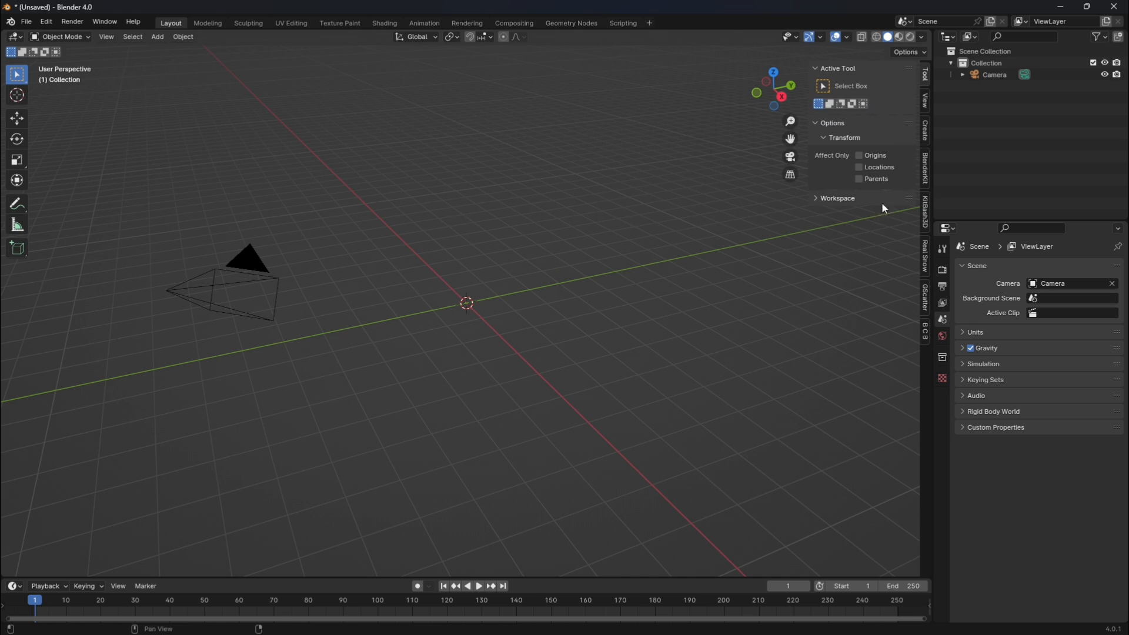
pyautogui.click(924, 171)
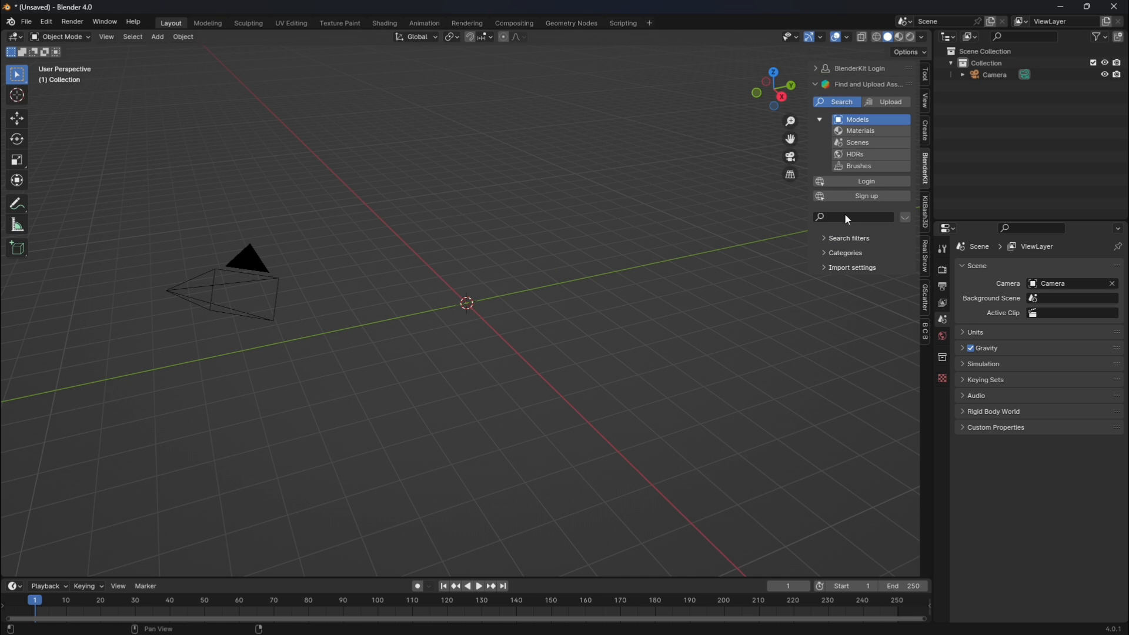
pyautogui.click(833, 243)
pyautogui.click(821, 250)
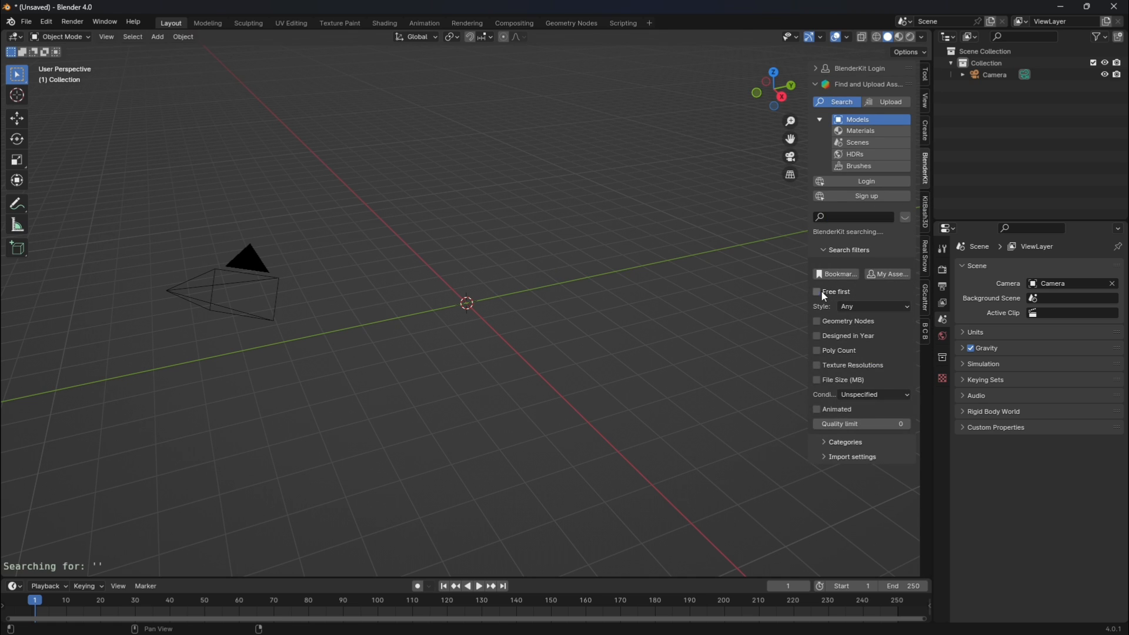
pyautogui.write('br')
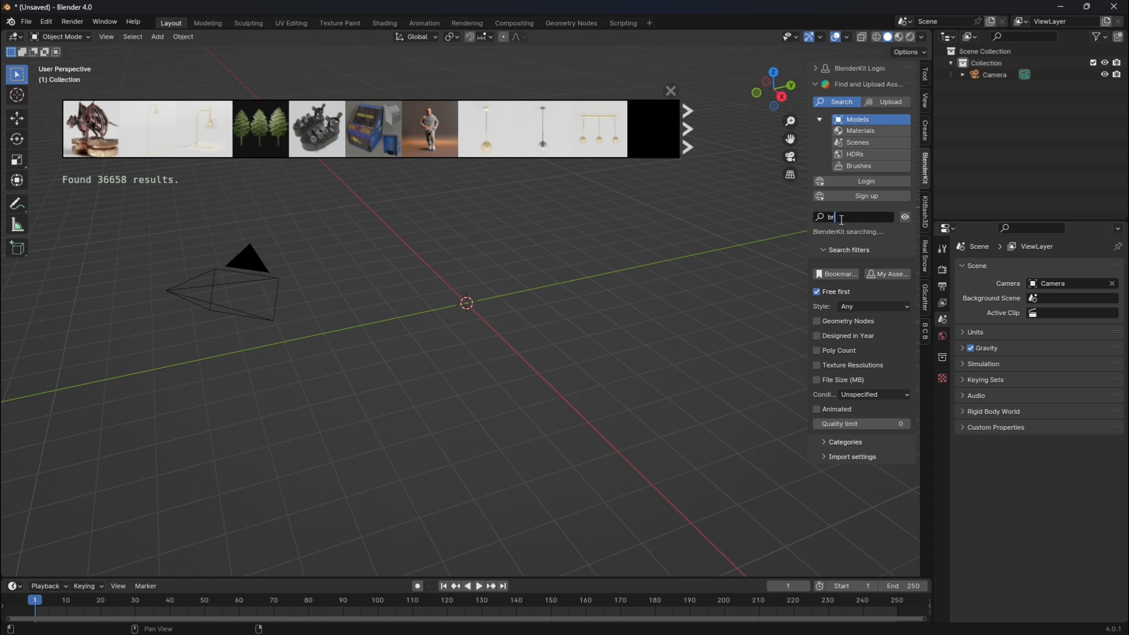
pyautogui.write('idge')
pyautogui.press('Return')
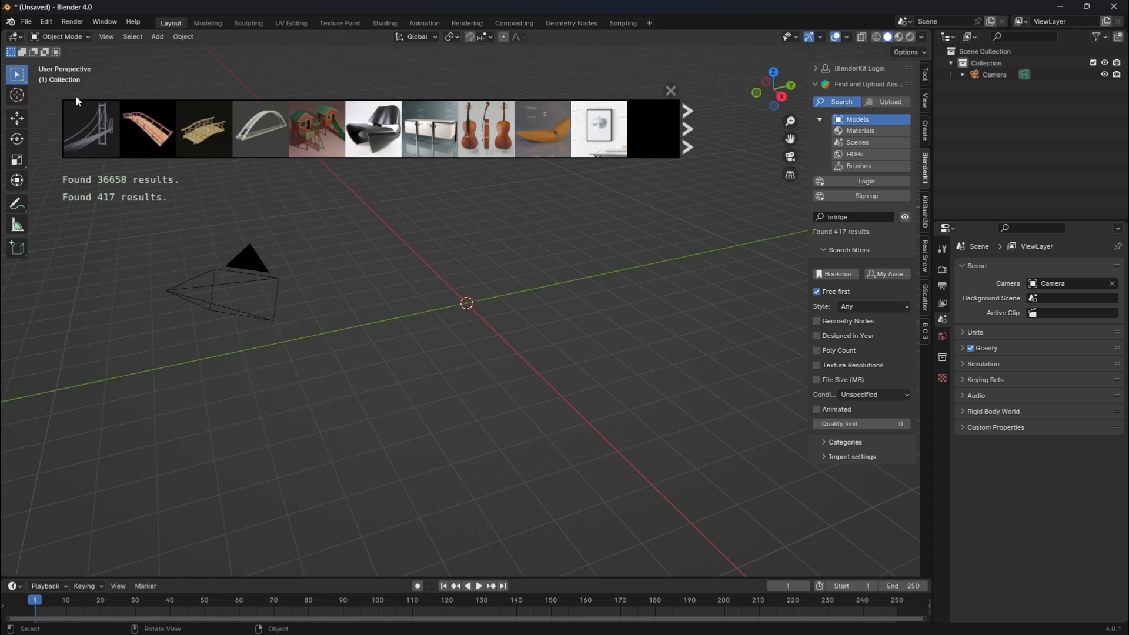
# Add the suspension bridge model from the BlenderKit results to the scene and view it from its end.
pyautogui.moveTo(79, 129)
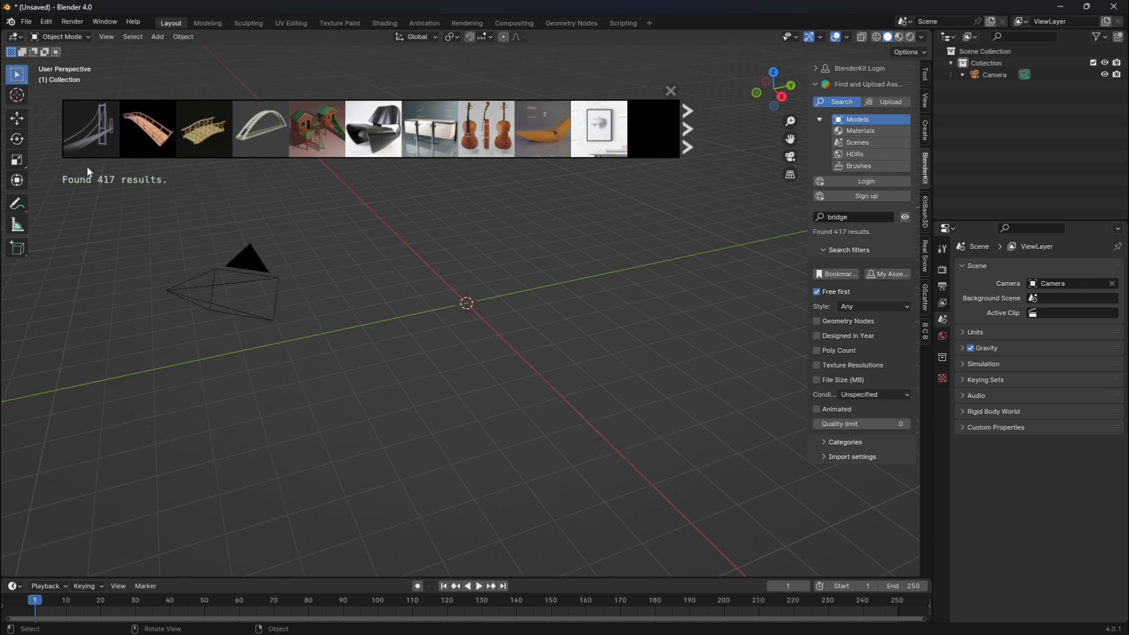
pyautogui.moveTo(100, 141); pyautogui.dragTo(625, 301)
pyautogui.scroll(-4, 625, 299)
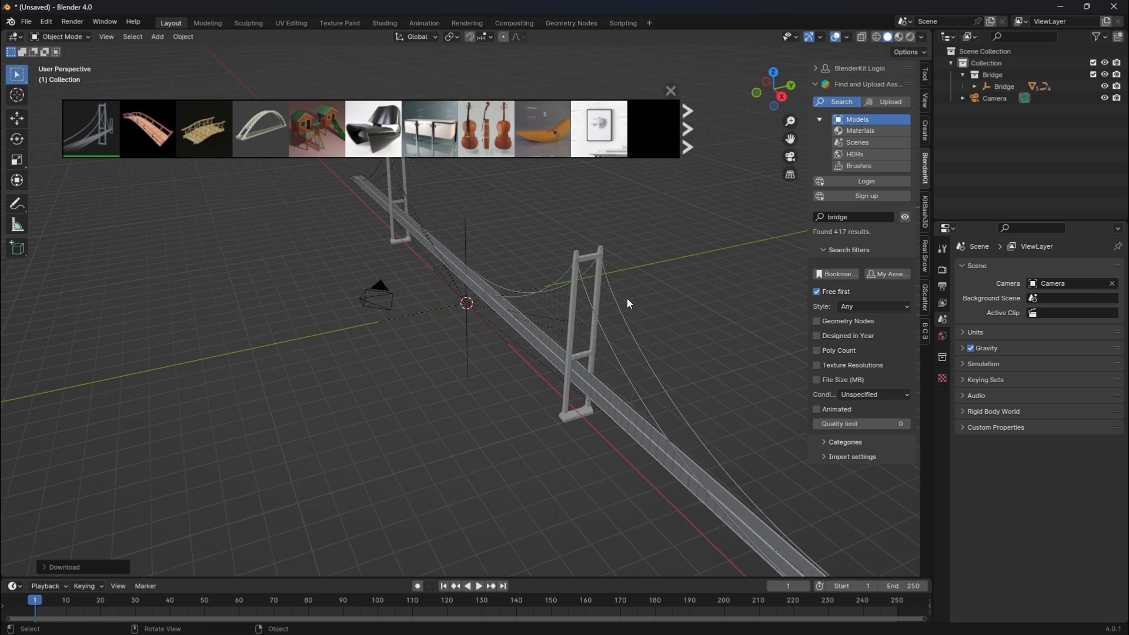
pyautogui.scroll(2, 603, 253)
pyautogui.scroll(-2, 604, 253)
pyautogui.moveTo(777, 93); pyautogui.dragTo(755, 88)
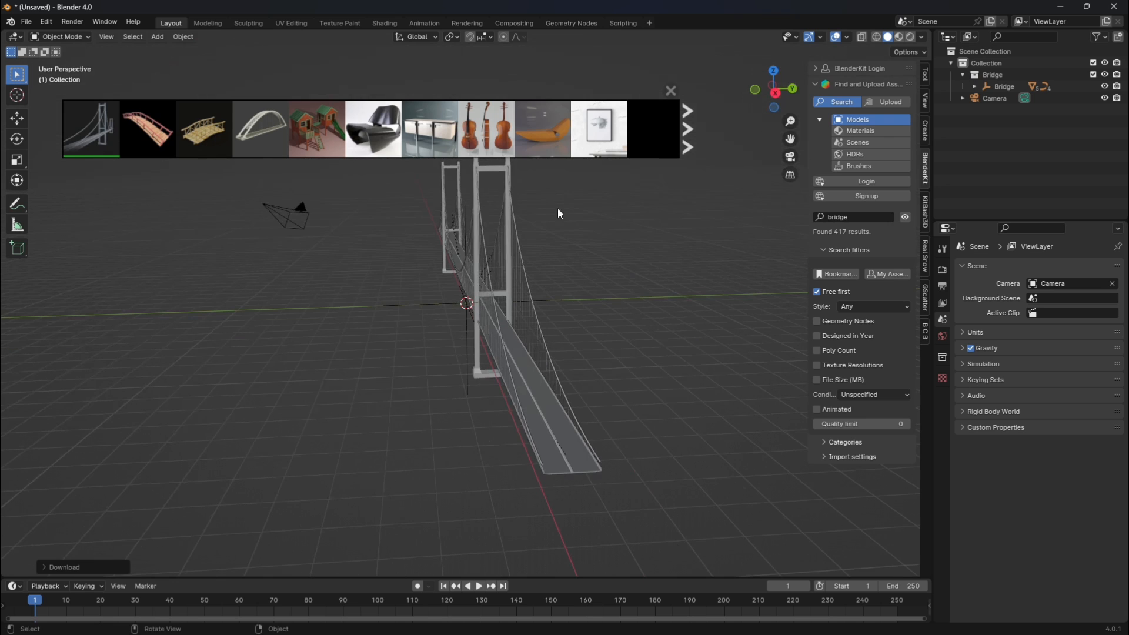
# Delete the suspension bridge model from the scene.
pyautogui.click(507, 200)
pyautogui.press('x')
pyautogui.click(514, 204)
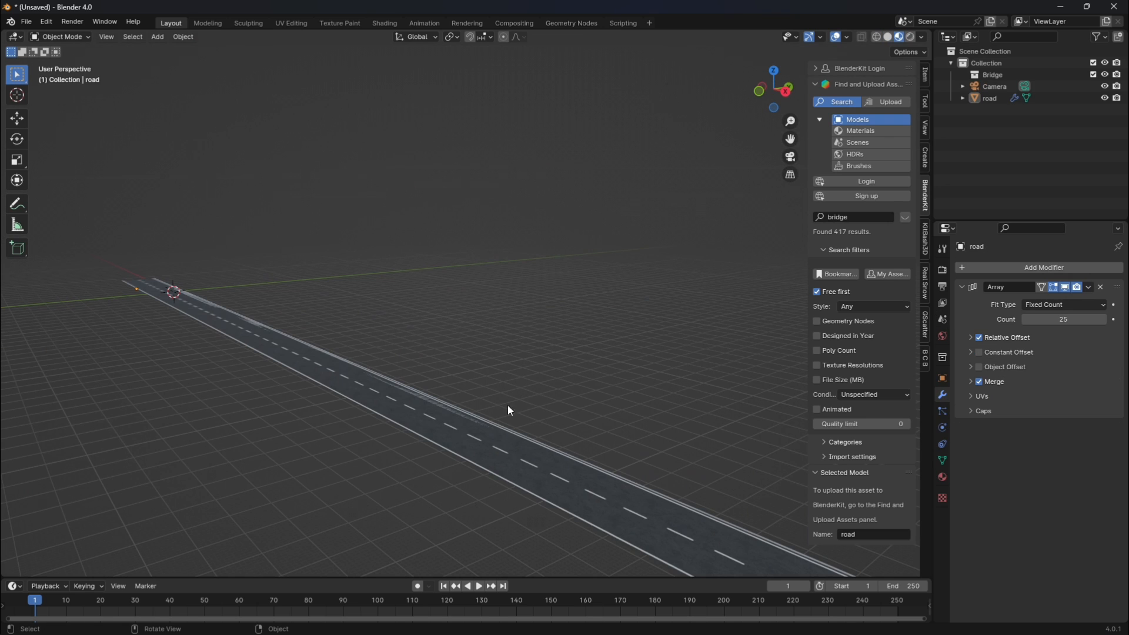
# Examine the road's Array modifier settings and inspect the road along its length and through the camera.
pyautogui.click(494, 450)
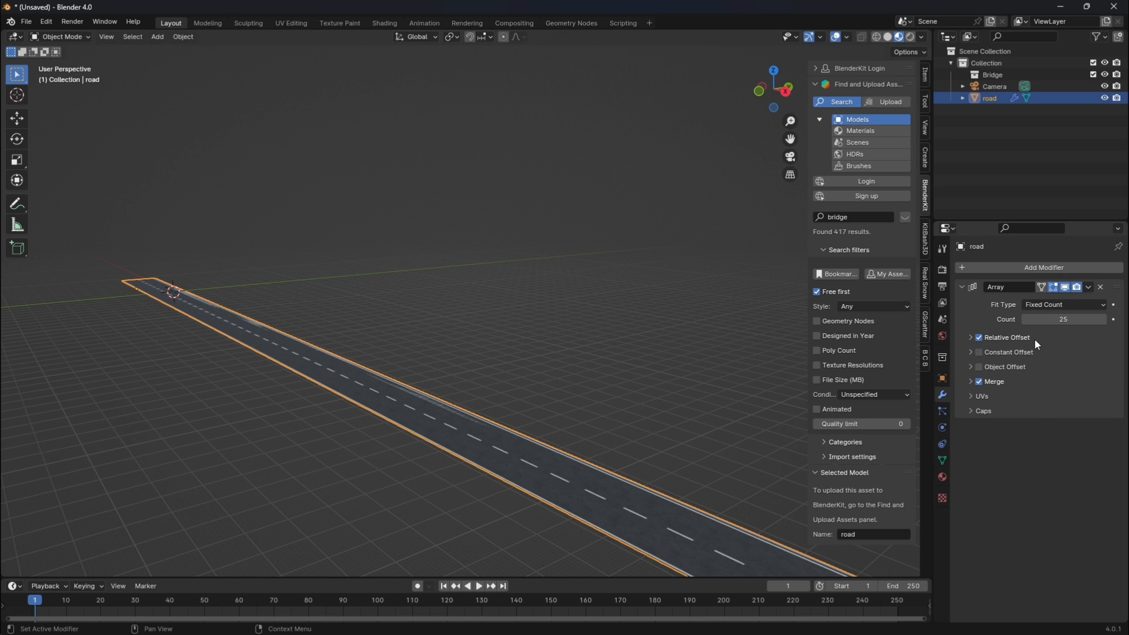
pyautogui.click(581, 382)
pyautogui.scroll(-4, 600, 434)
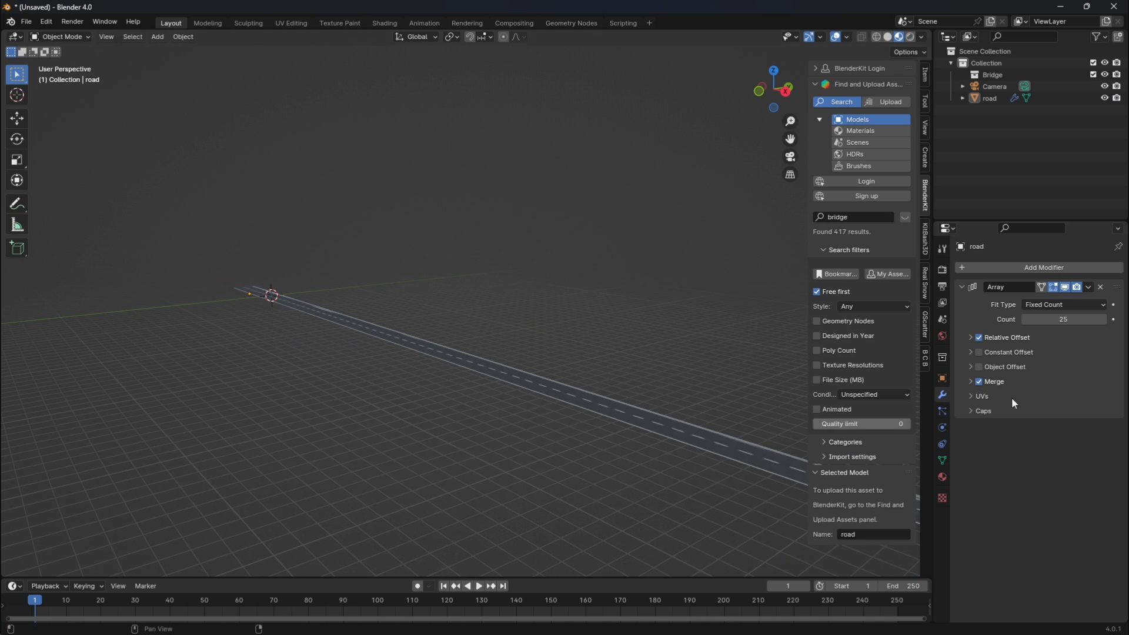
pyautogui.scroll(-3, 649, 338)
pyautogui.moveTo(790, 140); pyautogui.dragTo(541, 102)
pyautogui.scroll(-3, 611, 277)
pyautogui.moveTo(1063, 320)
pyautogui.mouseDown()
pyautogui.moveTo(1094, 319)
pyautogui.moveTo(1000, 319)
pyautogui.moveTo(1074, 320)
pyautogui.moveTo(1063, 319)
pyautogui.mouseUp()
pyautogui.scroll(4, 528, 334)
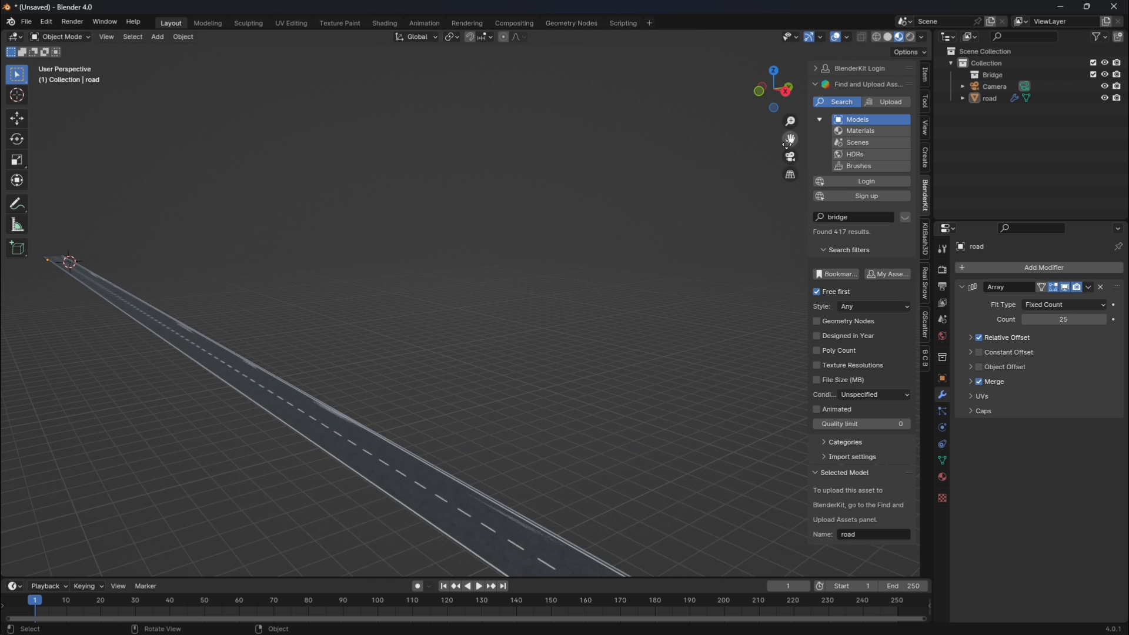
pyautogui.moveTo(786, 144); pyautogui.dragTo(1126, 253)
pyautogui.scroll(3, 690, 256)
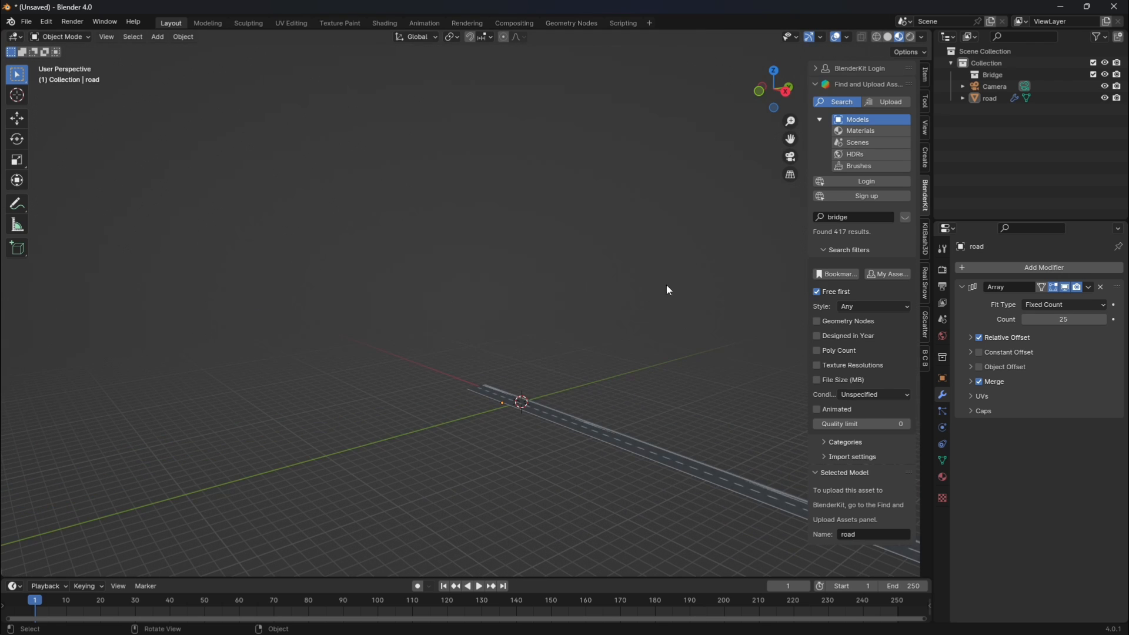
pyautogui.click(791, 157)
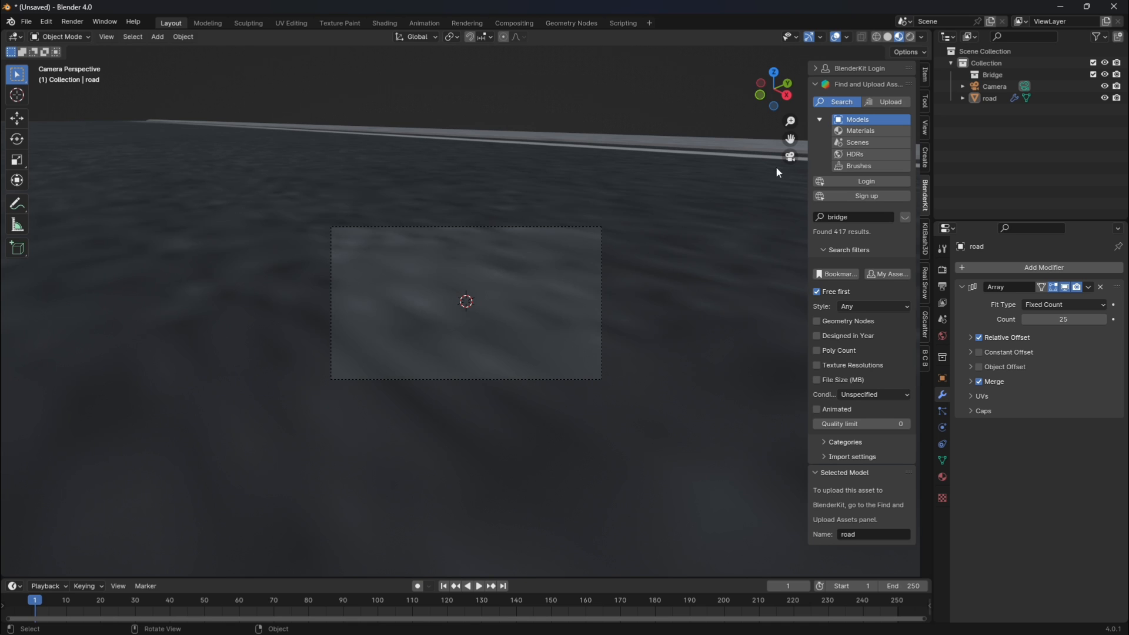
pyautogui.click(790, 157)
pyautogui.moveTo(790, 140); pyautogui.dragTo(766, 110)
pyautogui.scroll(5, 645, 371)
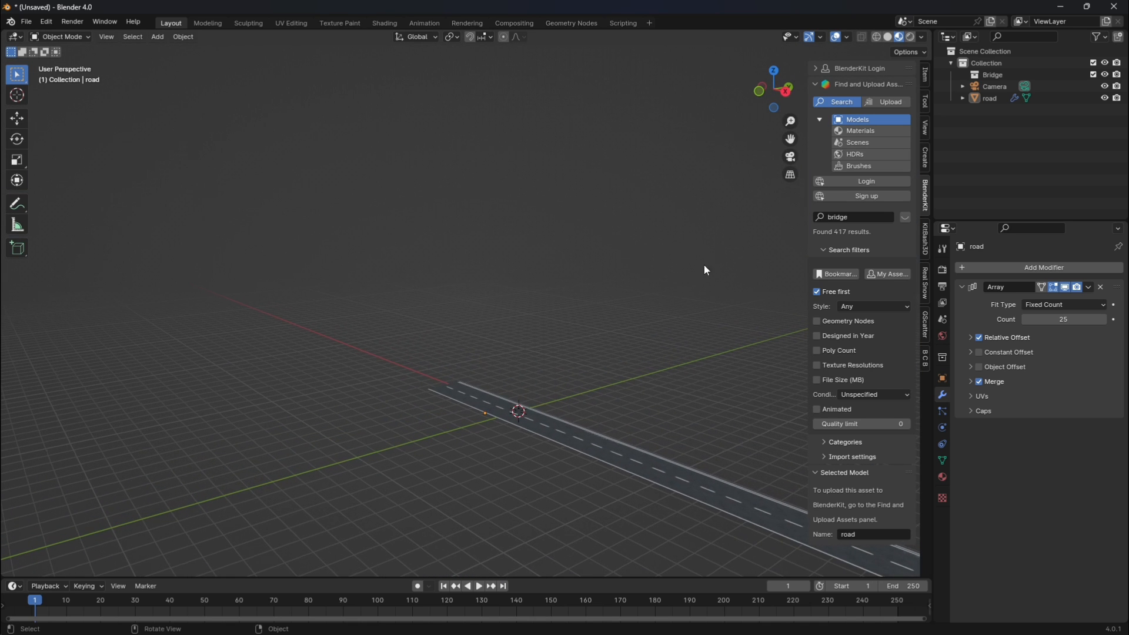
# Set the viewport's clip end distance to 5000 m.
pyautogui.scroll(-5, 673, 351)
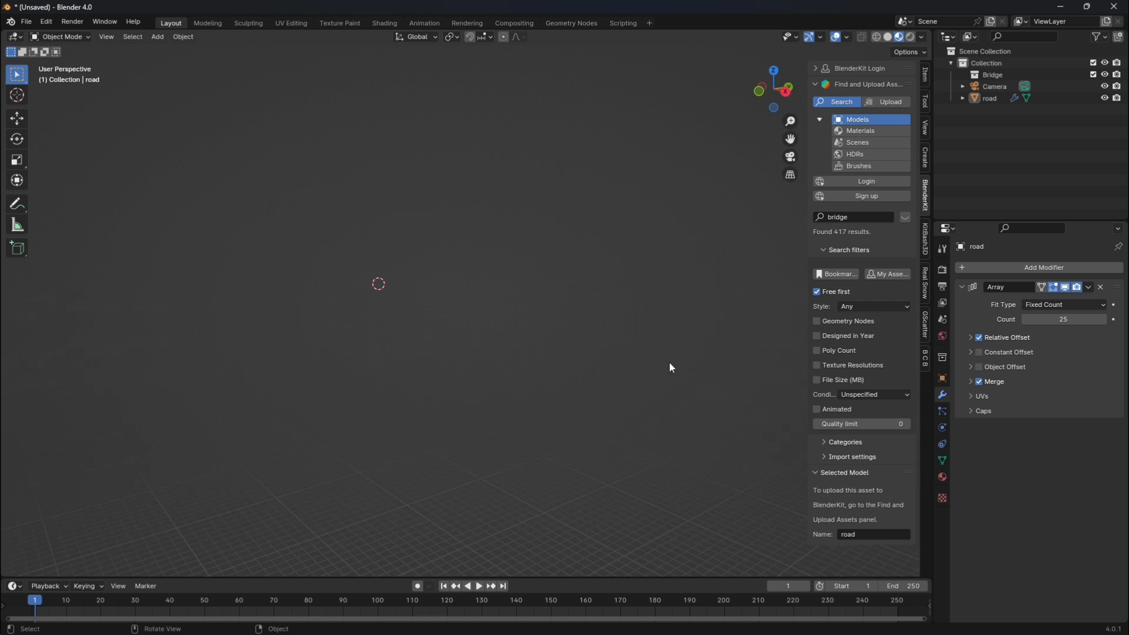
pyautogui.scroll(4, 584, 337)
pyautogui.scroll(-9, 591, 269)
pyautogui.scroll(2, 536, 341)
pyautogui.click(925, 127)
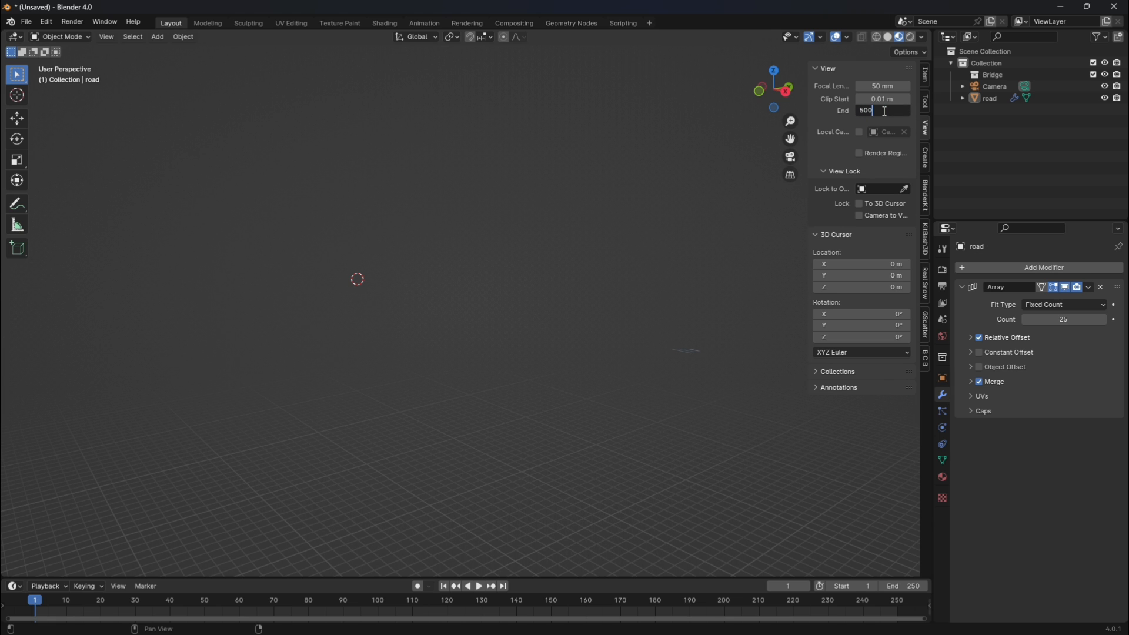
pyautogui.press('Return')
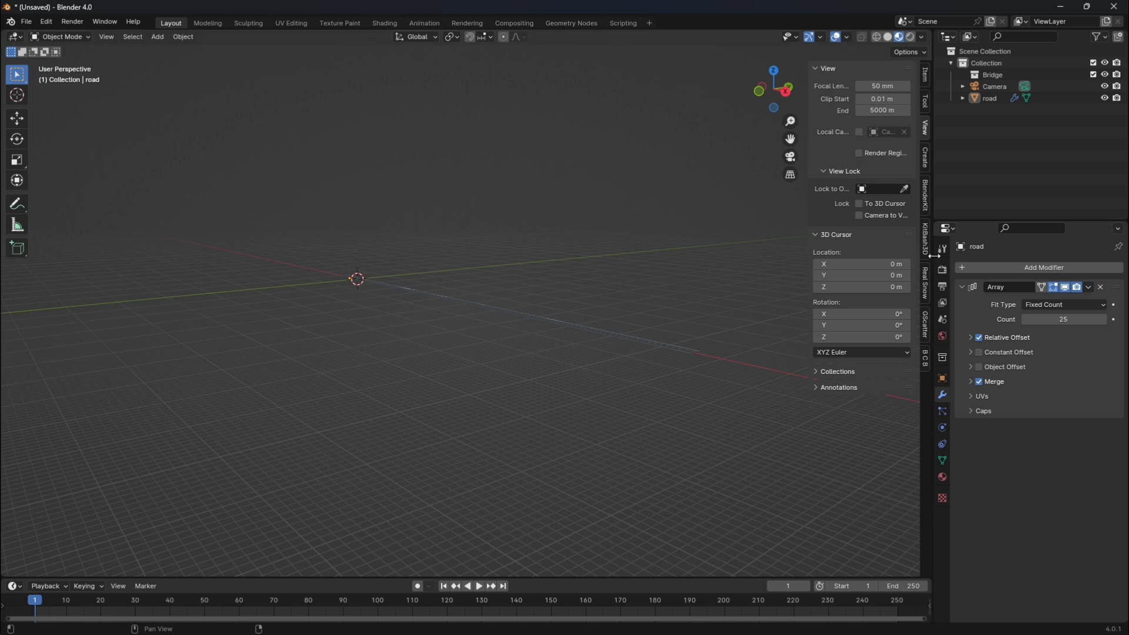
# Set the scene camera's clip end distance to 2000 m.
pyautogui.click(791, 156)
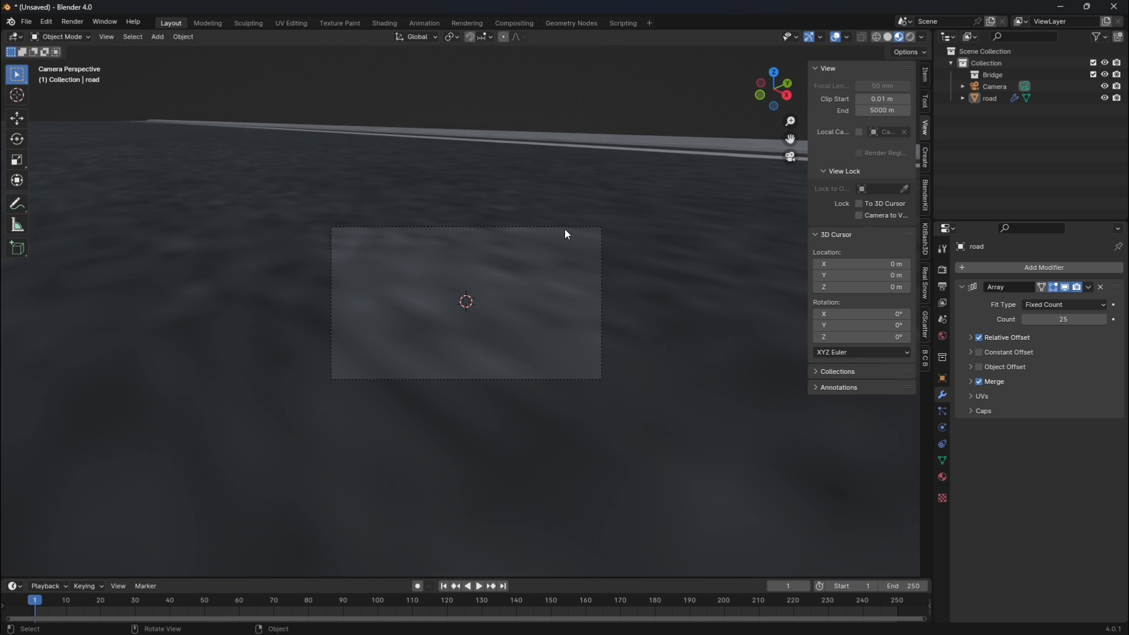
pyautogui.click(568, 227)
pyautogui.click(943, 428)
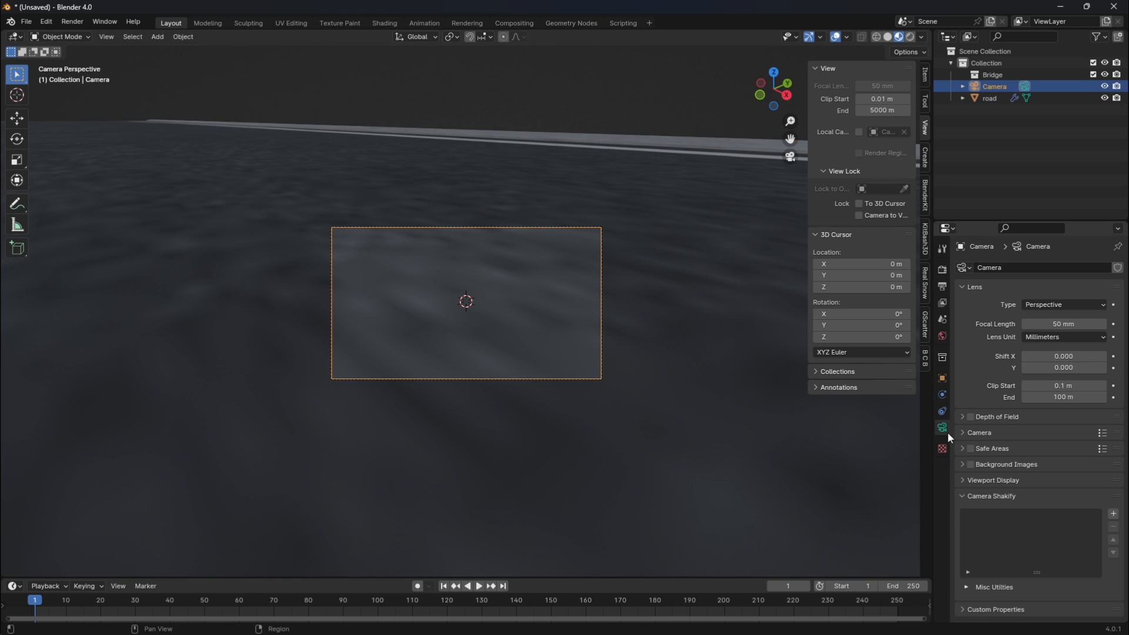
pyautogui.click(1058, 397)
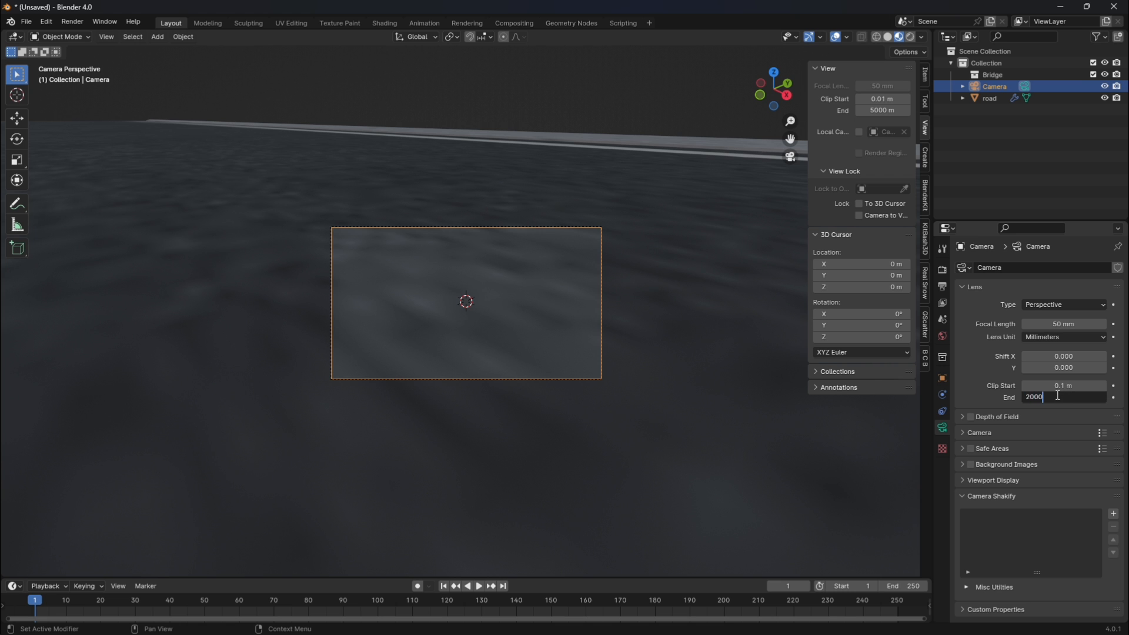
pyautogui.write('2000')
pyautogui.press('Return')
# Frame the start of the road in the viewport and align the camera to that view.
pyautogui.click(790, 156)
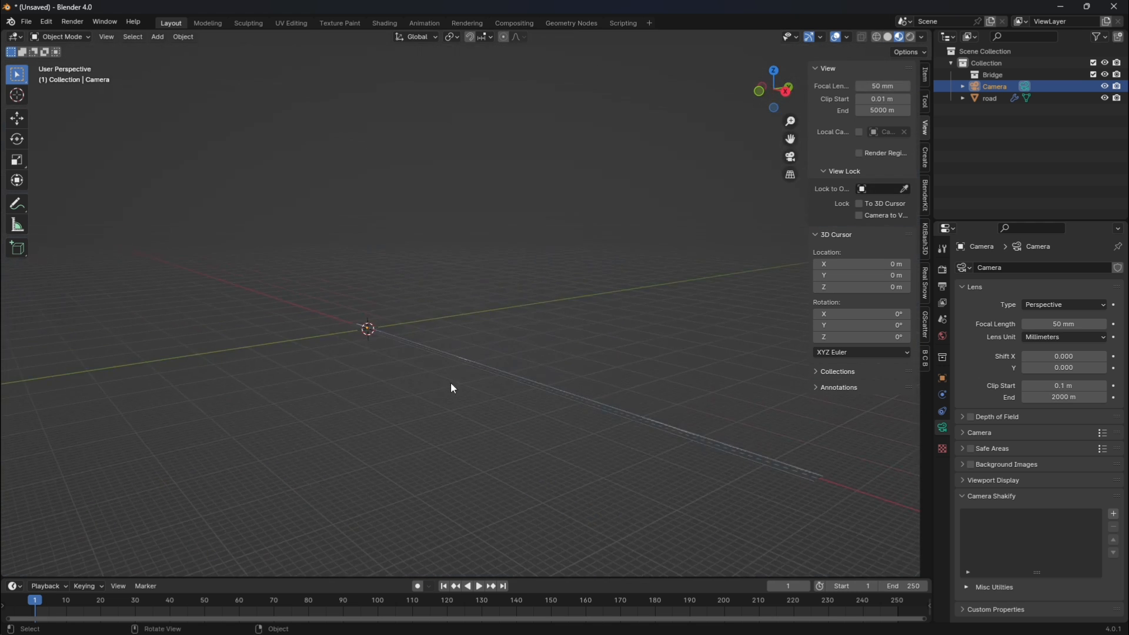
pyautogui.scroll(5, 452, 388)
pyautogui.moveTo(790, 139); pyautogui.dragTo(1037, 118)
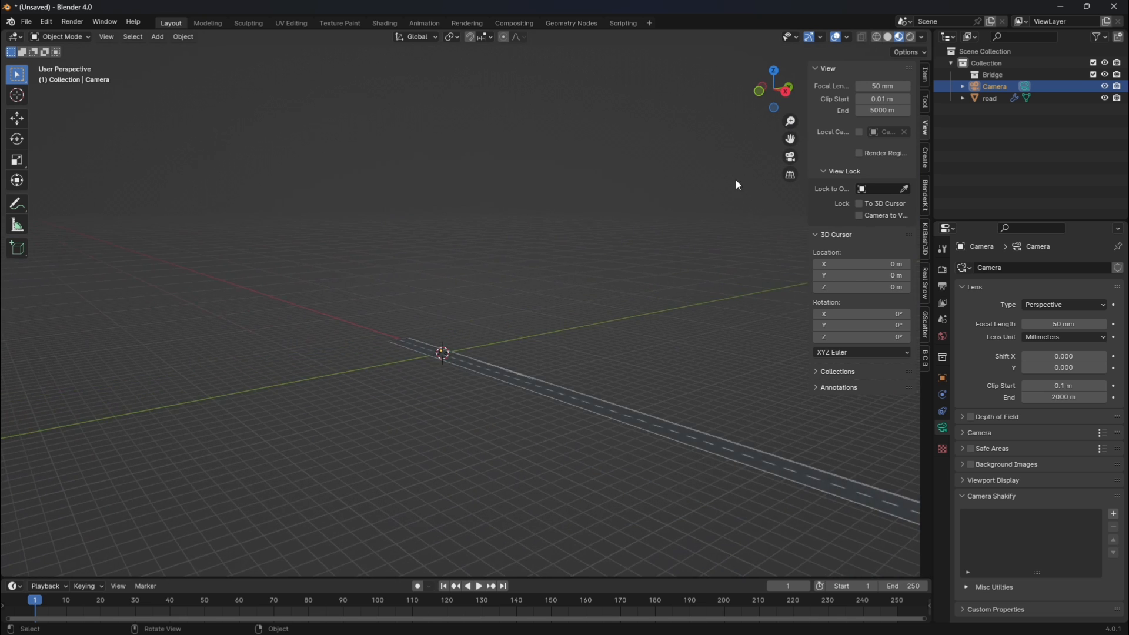
pyautogui.scroll(3, 677, 233)
pyautogui.click(492, 453)
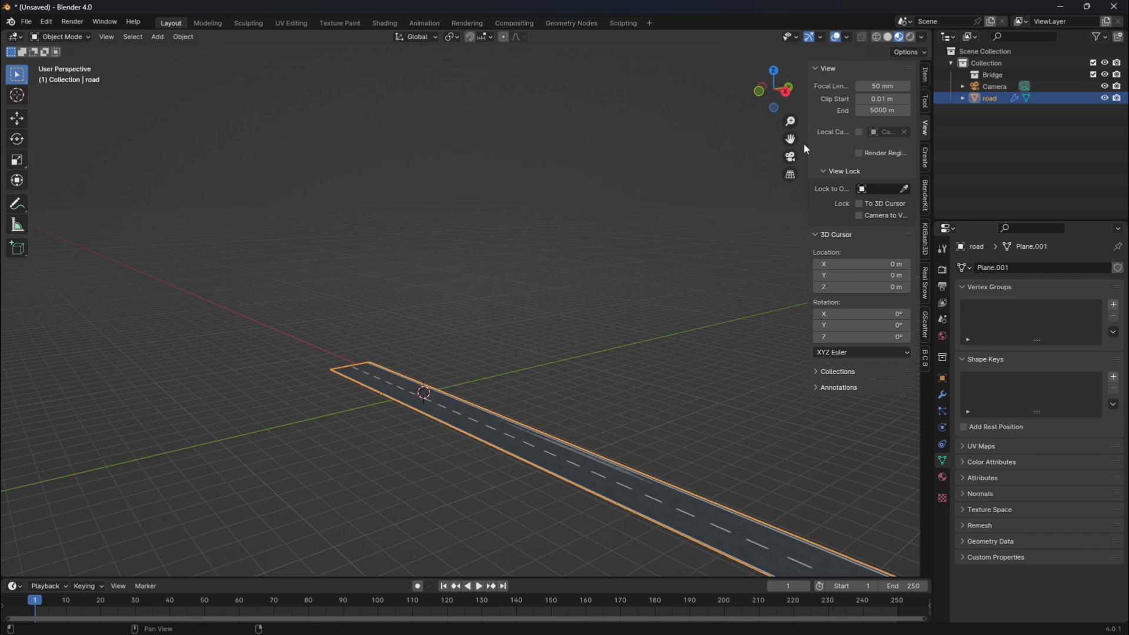
pyautogui.moveTo(791, 140); pyautogui.dragTo(795, 132)
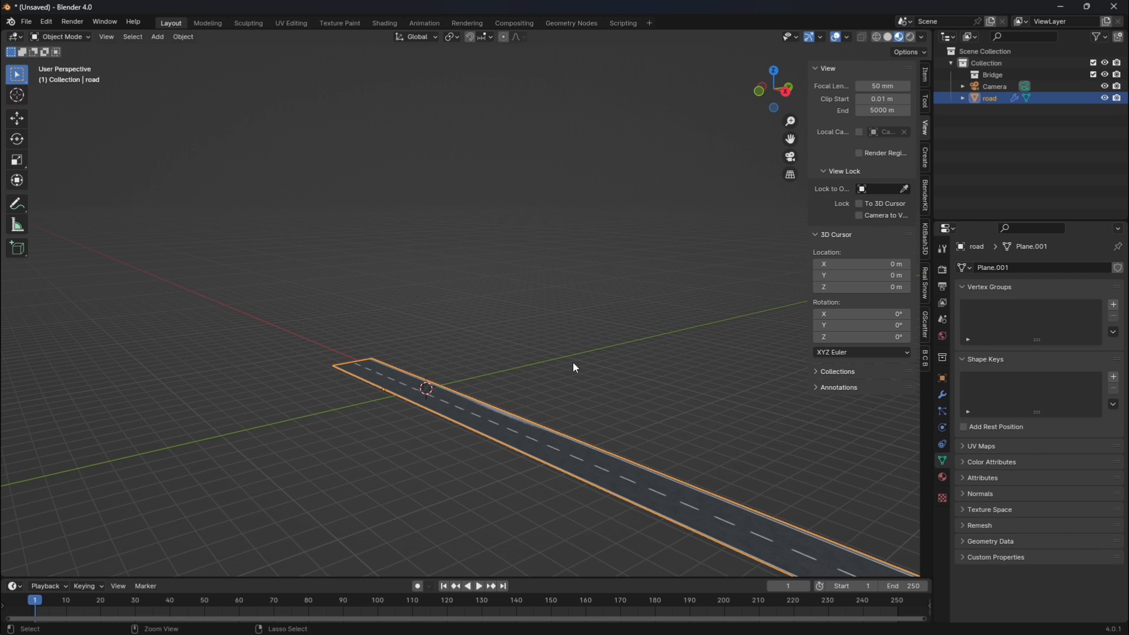
pyautogui.press('KP_0')
# Select the camera, lock it to the view, and hide the sidebar.
pyautogui.click(578, 379)
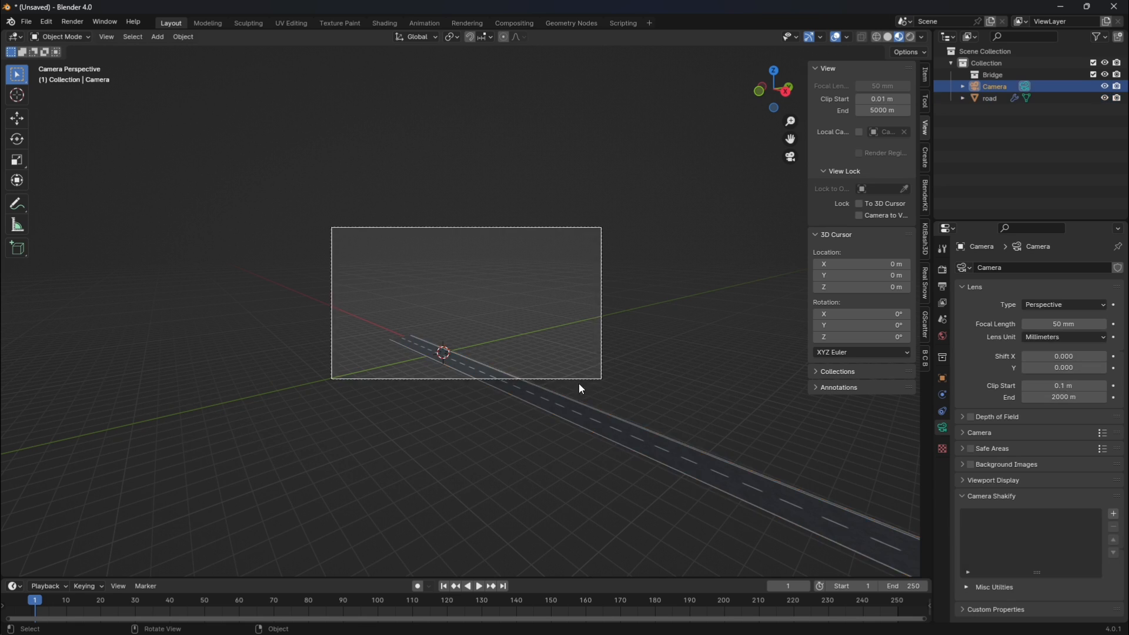
pyautogui.scroll(4, 679, 350)
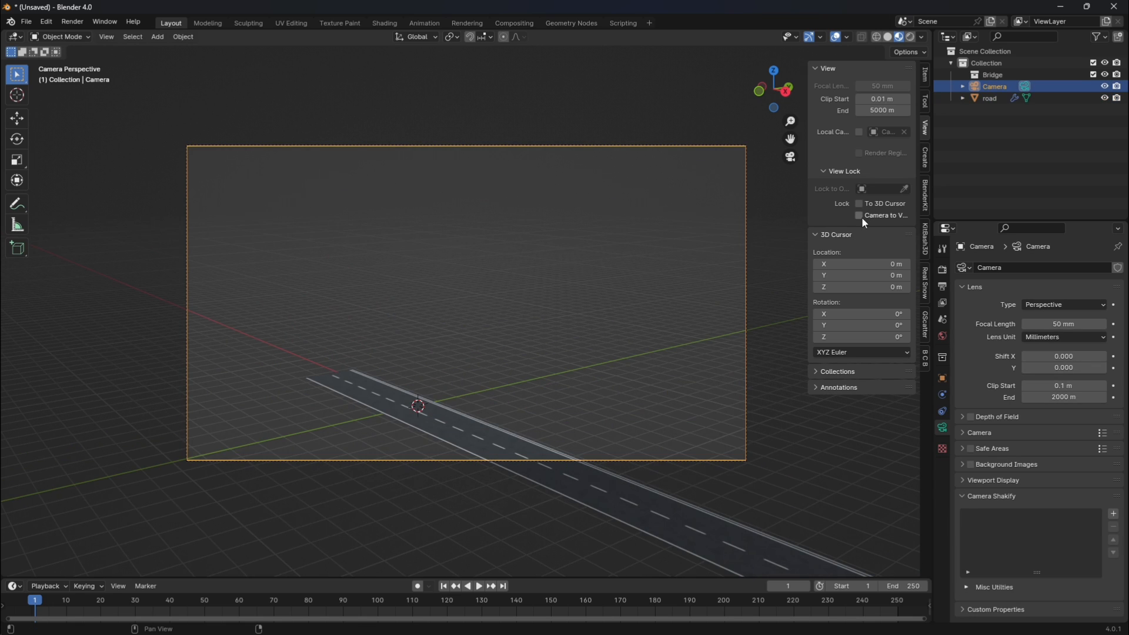
pyautogui.click(859, 216)
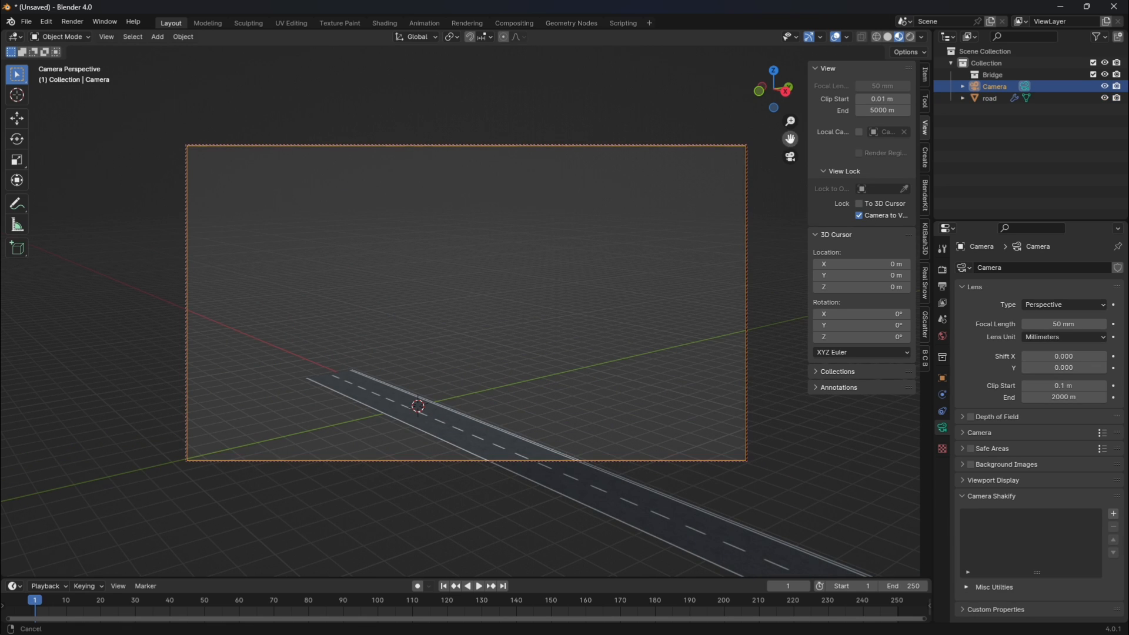
pyautogui.press('n')
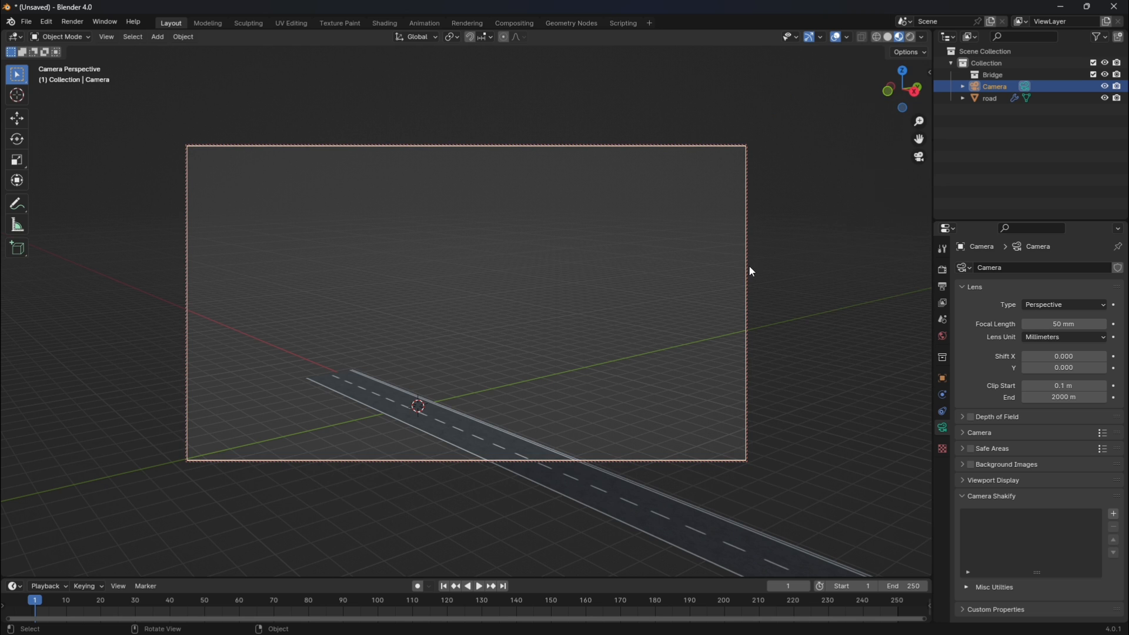
# Move the camera close above the road surface so the road crosses the lower half of the frame diagonally.
pyautogui.keyDown('shift'); pyautogui.moveTo(749, 266); pyautogui.dragTo(221, 272, button='middle'); pyautogui.keyUp('shift')
pyautogui.hotkey('shift', 's')
pyautogui.click(613, 209)
pyautogui.press('g')
pyautogui.press('z')
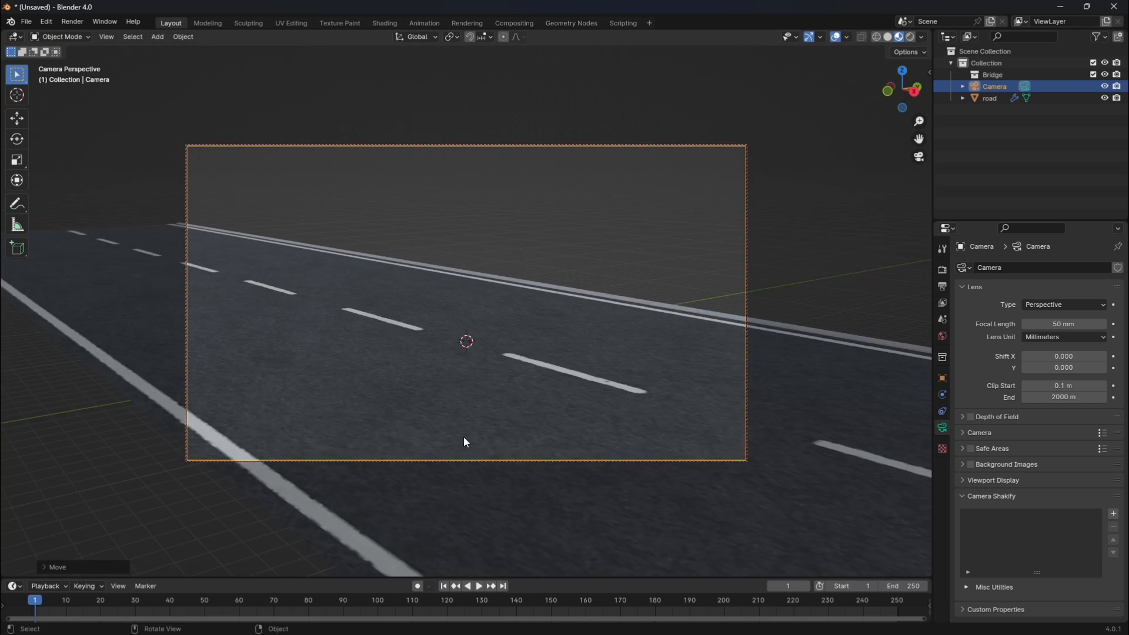
pyautogui.press('x')
pyautogui.click(837, 266)
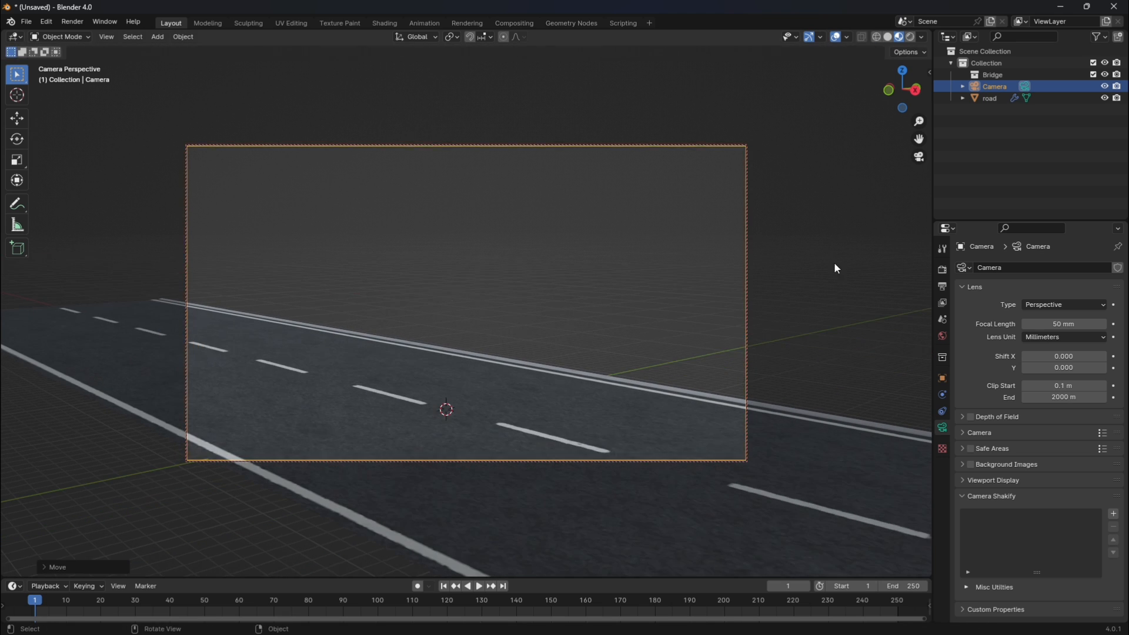
# Widen the road by scaling it about 1.72 along the global Y axis.
pyautogui.click(575, 384)
pyautogui.press('s')
pyautogui.press('x')
pyautogui.press('y')
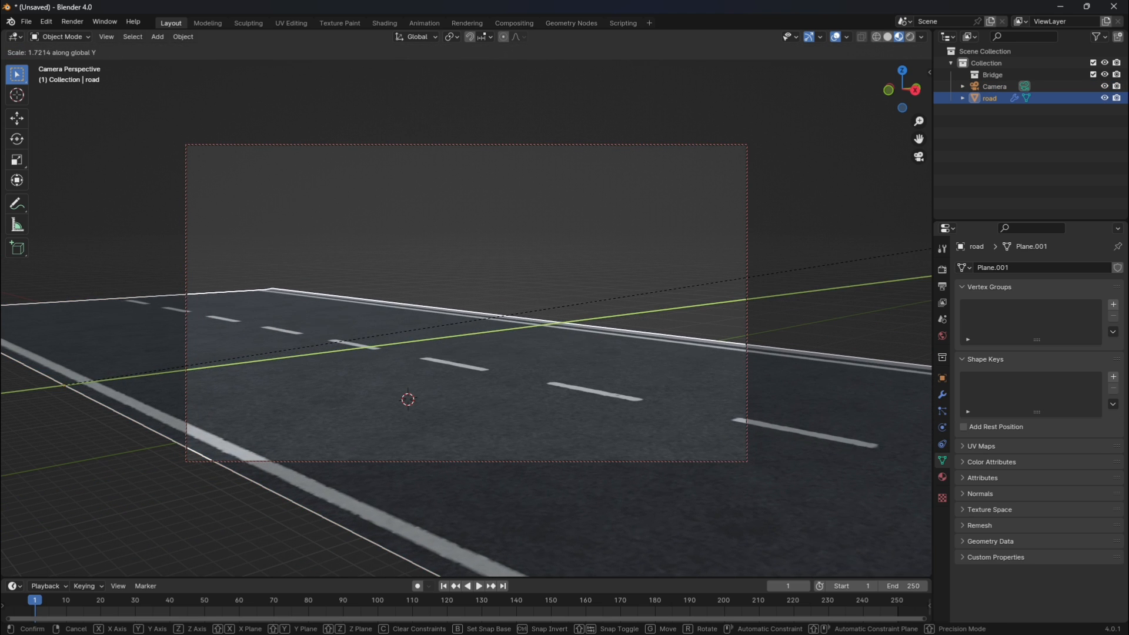
pyautogui.click(1, 259)
pyautogui.click(528, 389)
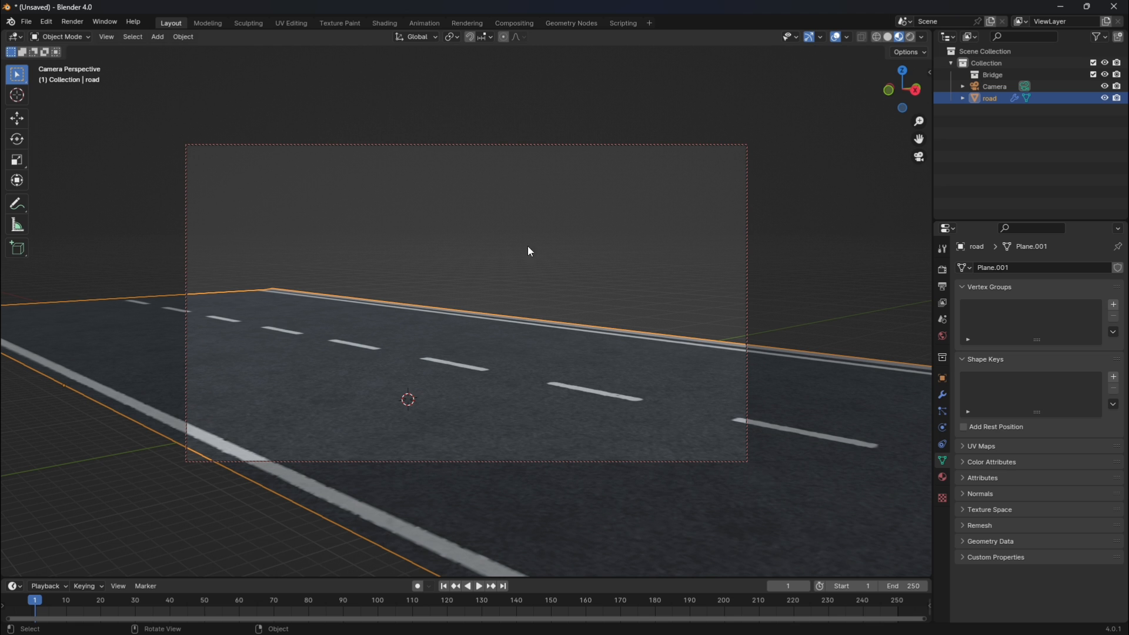
# Move the road along the global X axis so its far end extends beyond the camera frame, and deselect it.
pyautogui.press('g')
pyautogui.press('x')
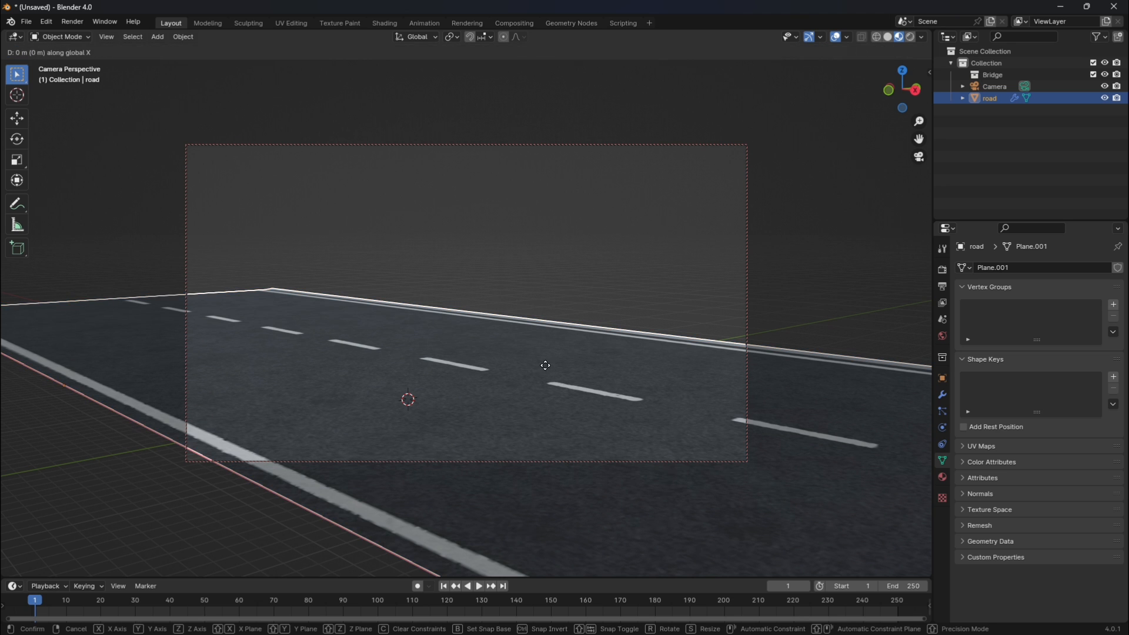
pyautogui.click(402, 330)
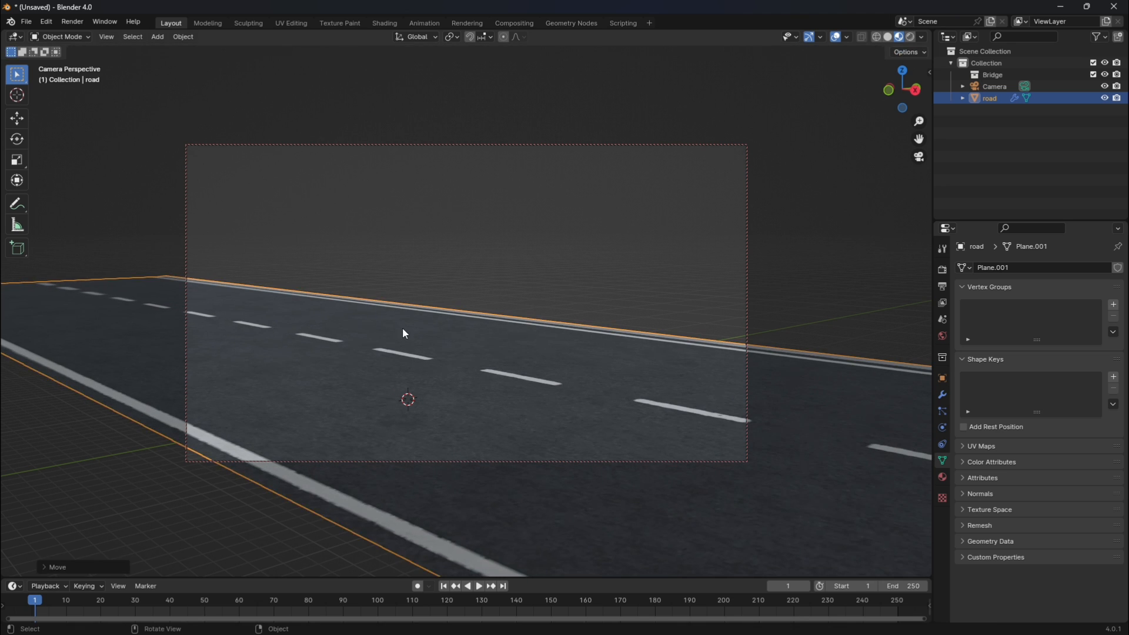
pyautogui.click(478, 213)
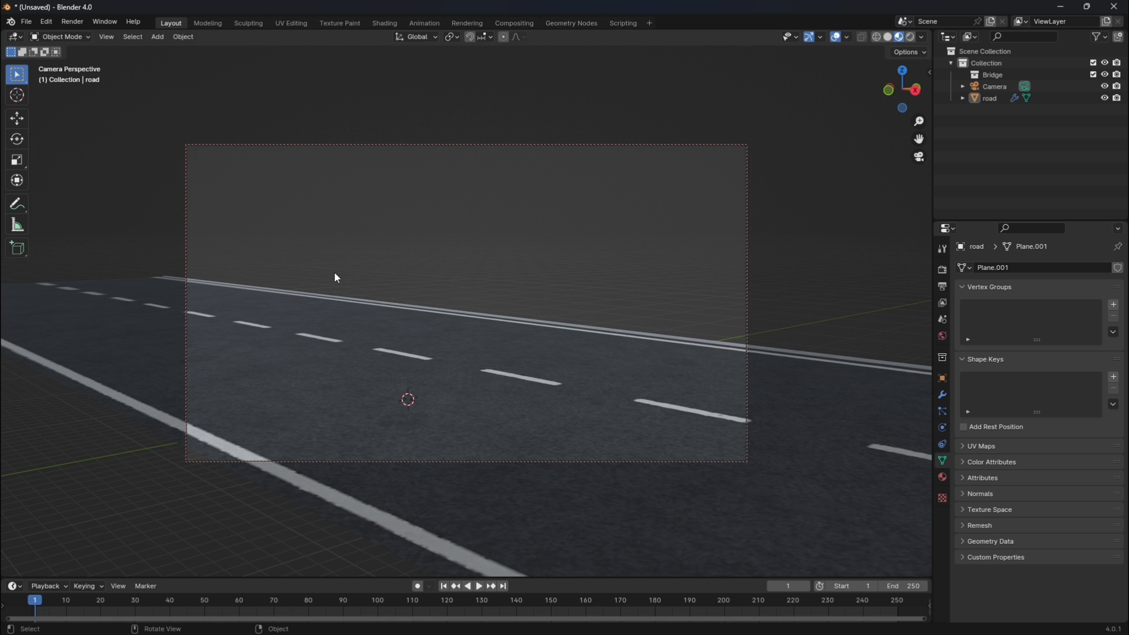
# Switch the viewport to solid shading, leave the camera view, add a plane at the 3D cursor and scale it up.
pyautogui.click(889, 38)
pyautogui.moveTo(929, 146); pyautogui.dragTo(569, 341, button='middle')
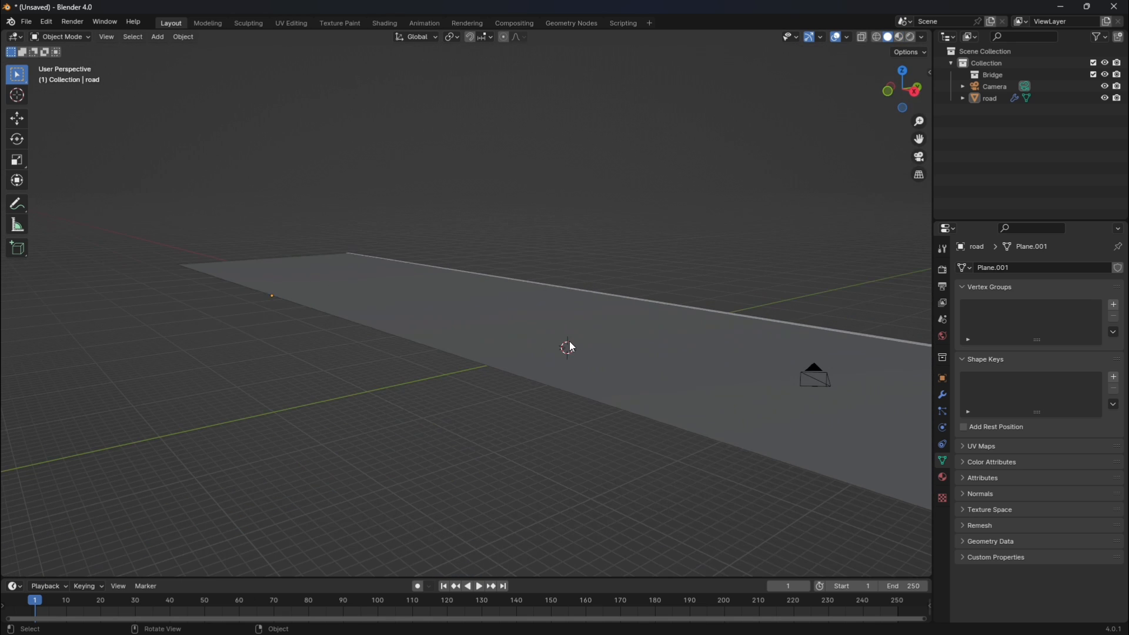
pyautogui.hotkey('shift', 'a')
pyautogui.moveTo(531, 355)
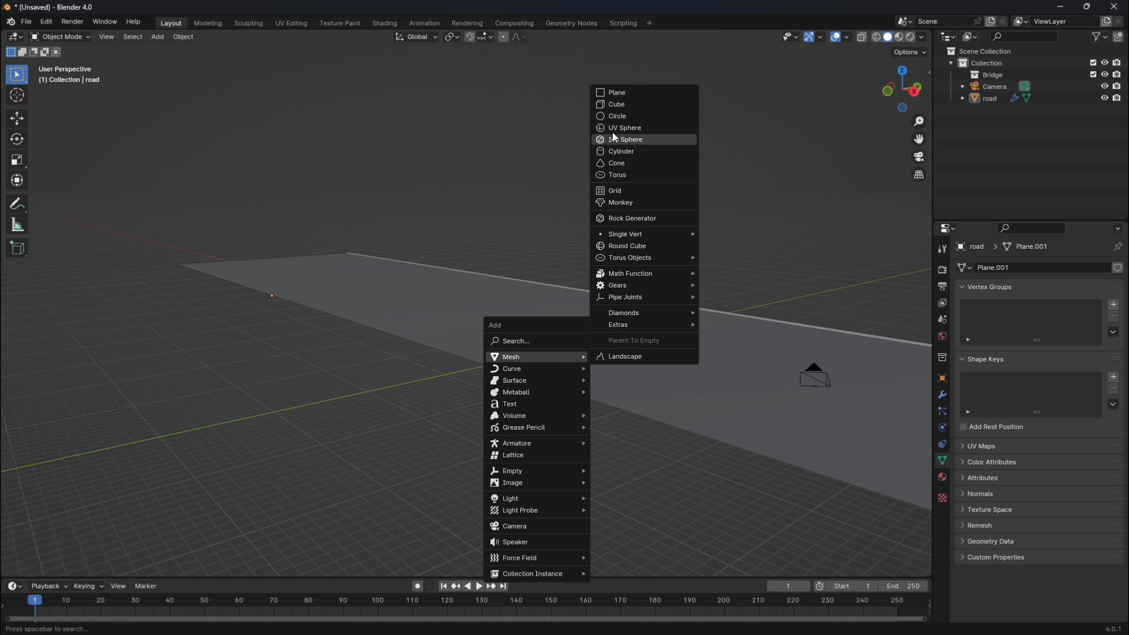
pyautogui.click(610, 91)
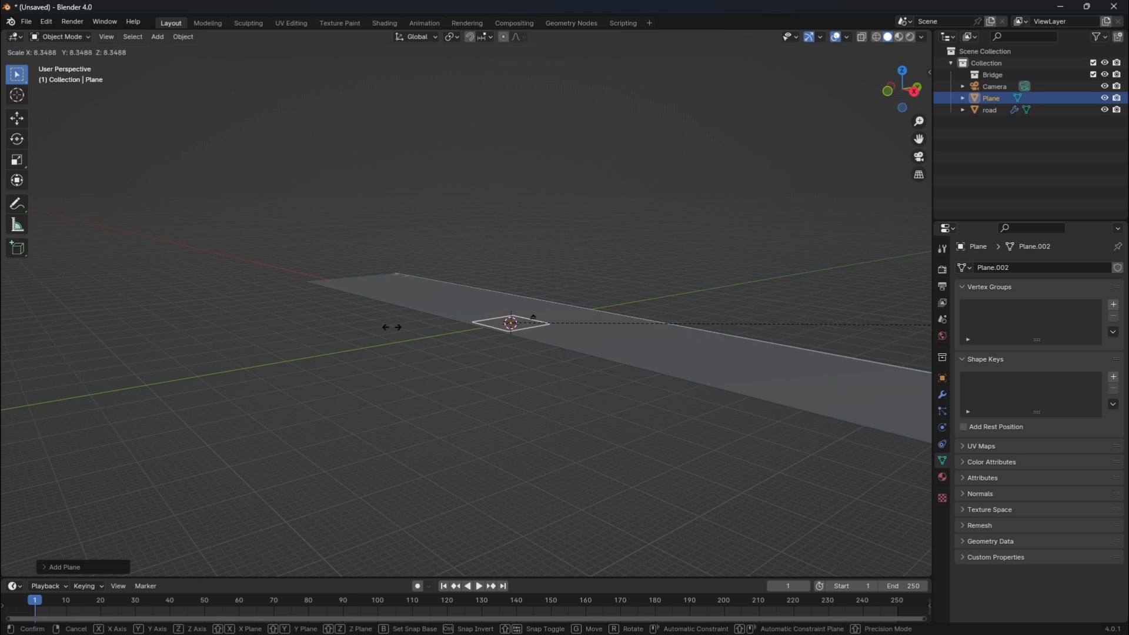
pyautogui.click(465, 329)
# Move the new plane along the global Y axis until it sits against the road's far edge.
pyautogui.press('g')
pyautogui.press('x')
pyautogui.press('y')
pyautogui.click(603, 299)
pyautogui.press('KP_7')
pyautogui.press('g')
pyautogui.press('y')
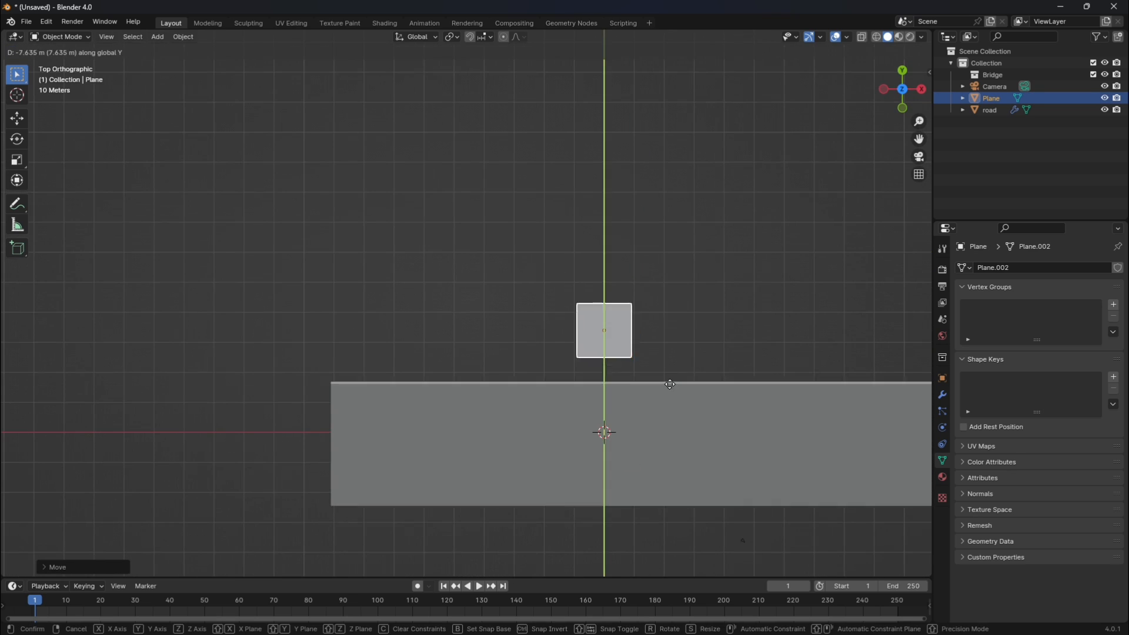
pyautogui.click(670, 413)
# With X-ray on, move the plane's end vertices on the negative X side in line with the road's end.
pyautogui.press('Tab')
pyautogui.hotkey('alt', 'z')
pyautogui.moveTo(538, 306); pyautogui.dragTo(597, 415)
pyautogui.press('g')
pyautogui.press('x')
# Extend the plane's opposite end along the X axis to reach the other end of the road.
pyautogui.scroll(-9, 523, 350)
pyautogui.moveTo(522, 350); pyautogui.dragTo(483, 297)
pyautogui.press('g')
pyautogui.press('x')
pyautogui.click(916, 216)
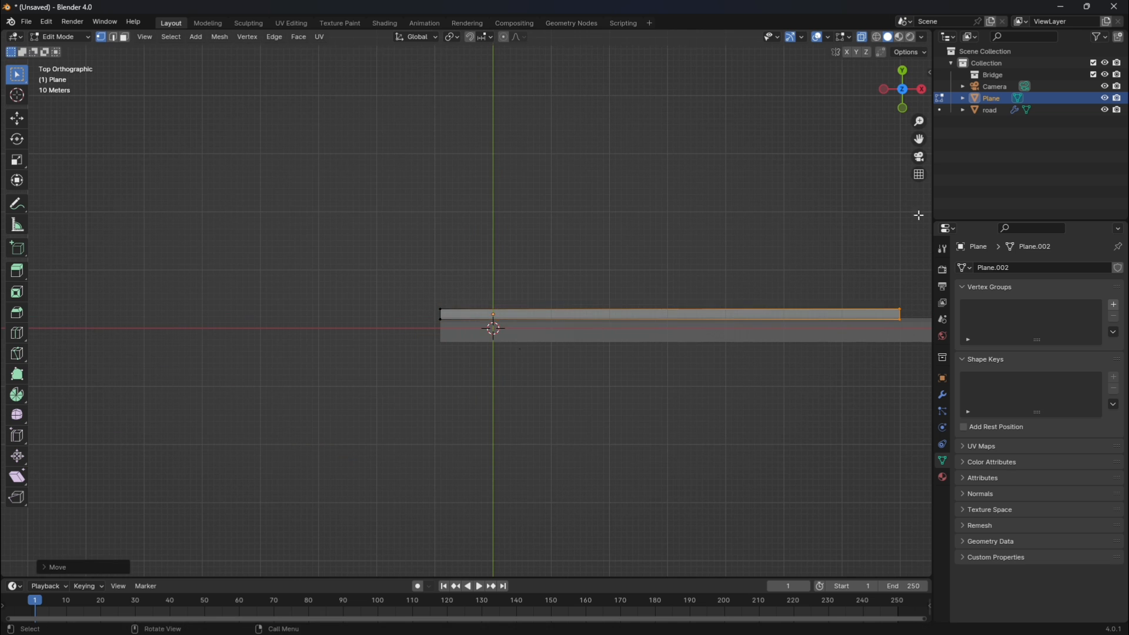
pyautogui.moveTo(919, 139); pyautogui.dragTo(400, 159)
pyautogui.press('g')
pyautogui.press('x')
pyautogui.click(792, 281)
# Widen the plane by moving its outer long edge about 132 m along Y, and check it through the camera.
pyautogui.click(571, 329)
pyautogui.moveTo(919, 139); pyautogui.dragTo(400, 149)
pyautogui.click(451, 277)
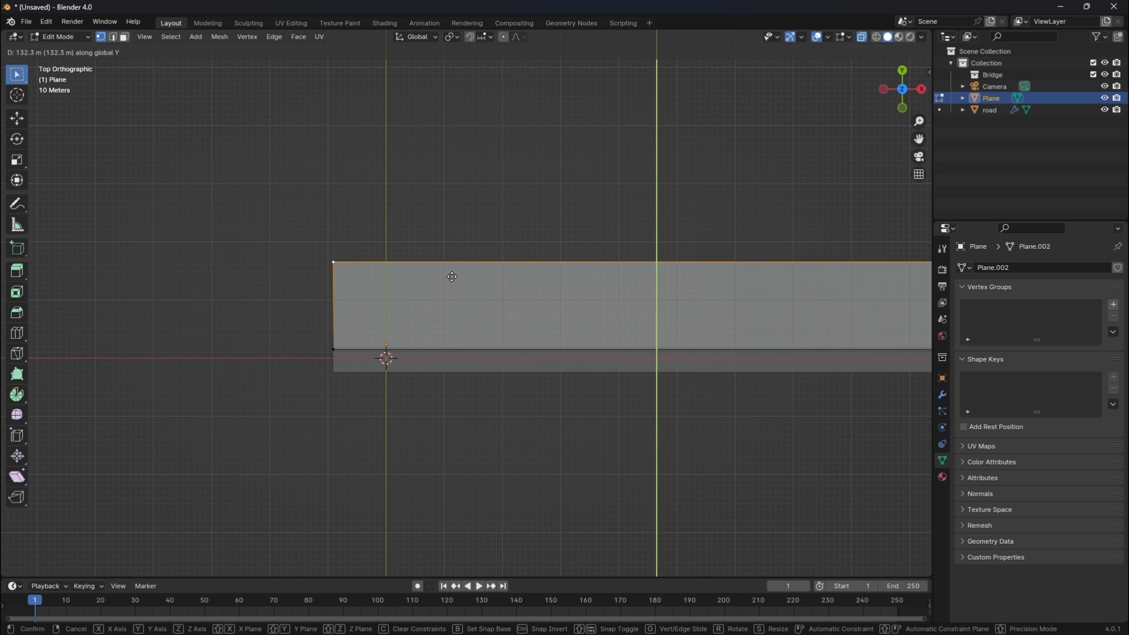
pyautogui.press('Tab')
pyautogui.click(919, 156)
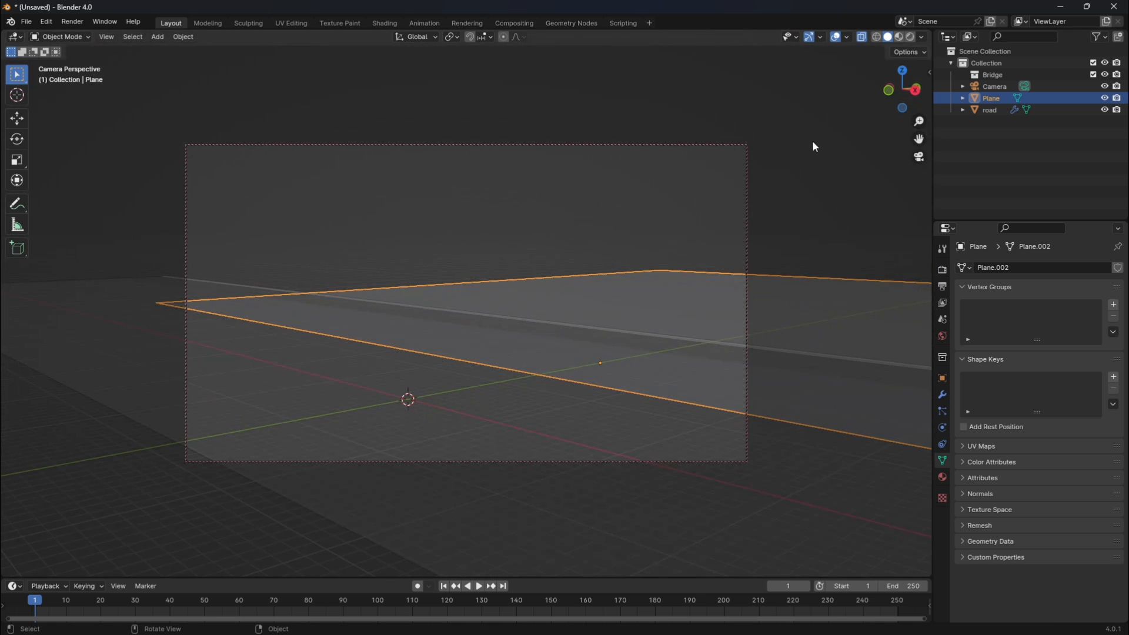
# Move the plane's outer long edge farther from the road along Y and recheck the camera framing.
pyautogui.click(919, 160)
pyautogui.press('Tab')
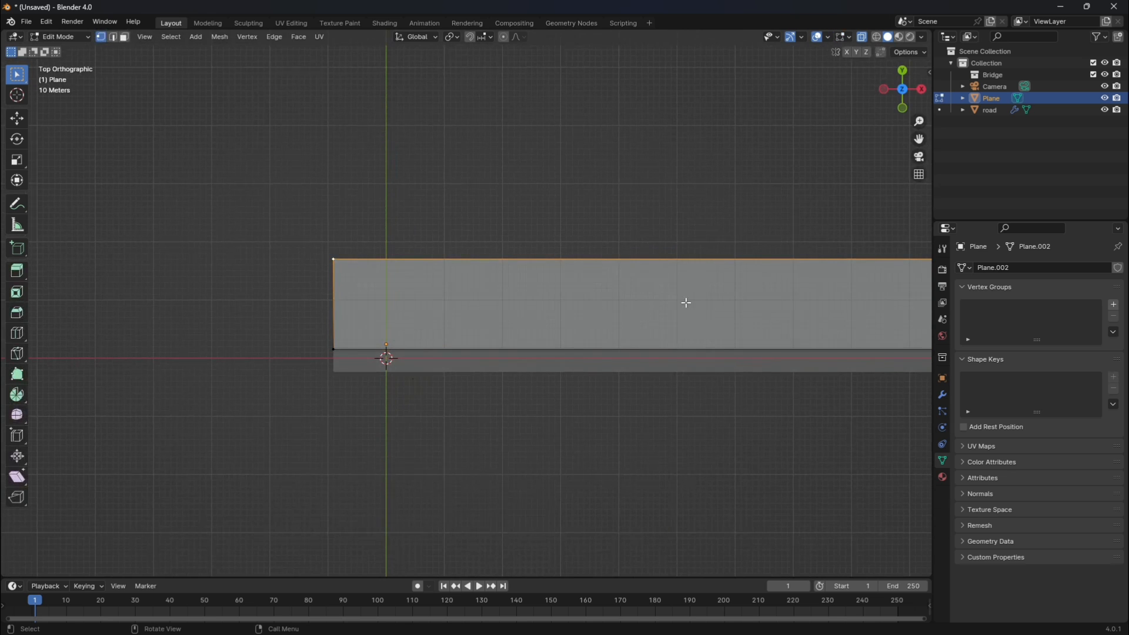
pyautogui.press('g')
pyautogui.press('y')
pyautogui.click(677, 244)
pyautogui.press('Tab')
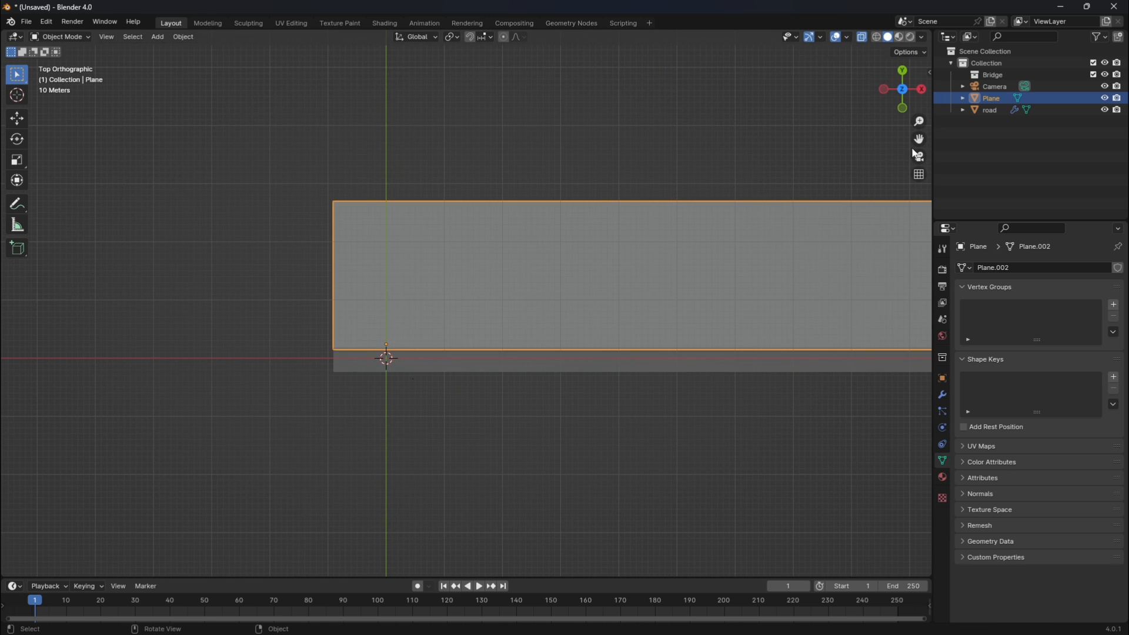
pyautogui.click(919, 156)
pyautogui.click(921, 157)
# Turn off X-ray and subdivide the whole plane three times.
pyautogui.click(862, 37)
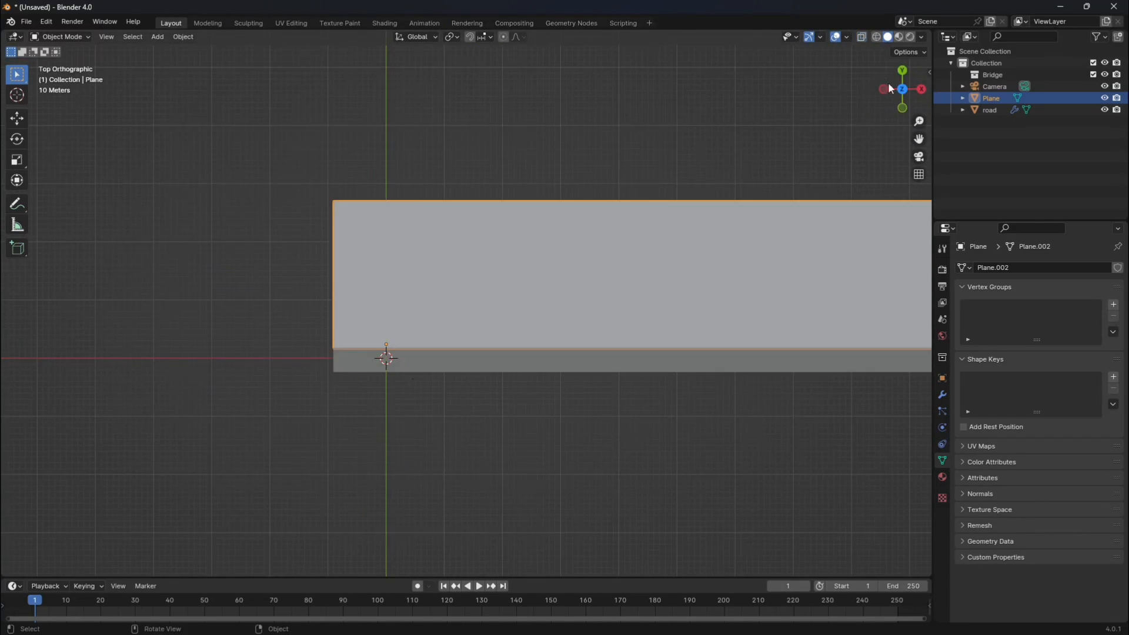
pyautogui.moveTo(898, 88); pyautogui.dragTo(830, 35)
pyautogui.moveTo(919, 140); pyautogui.dragTo(765, 147)
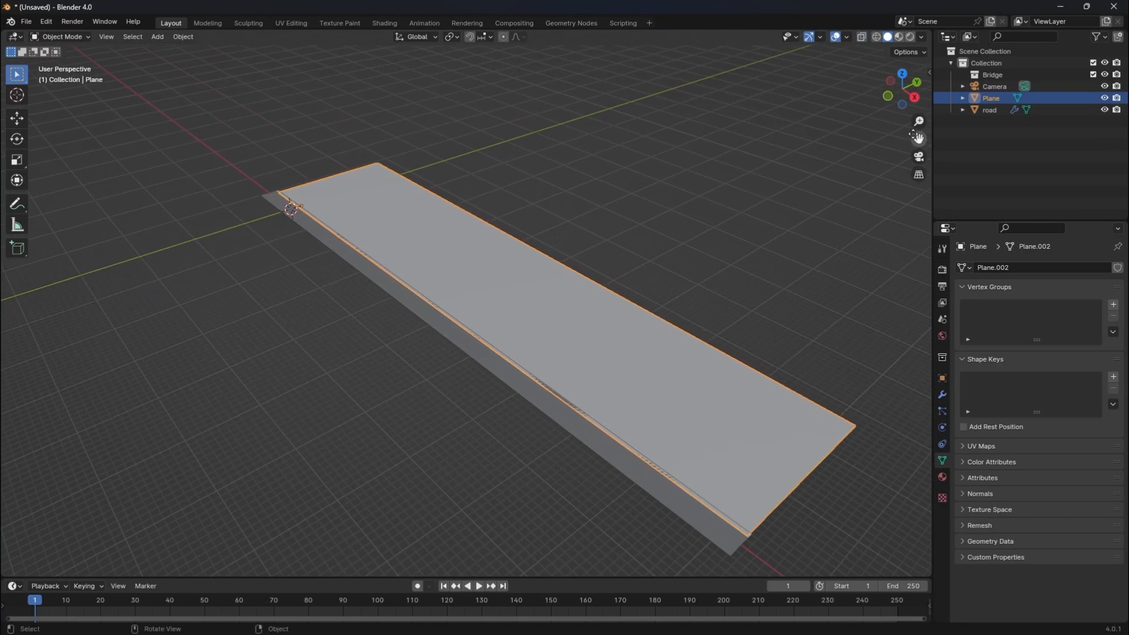
pyautogui.moveTo(749, 201); pyautogui.dragTo(747, 195, button='middle')
pyautogui.press('Tab')
pyautogui.rightClick(644, 318)
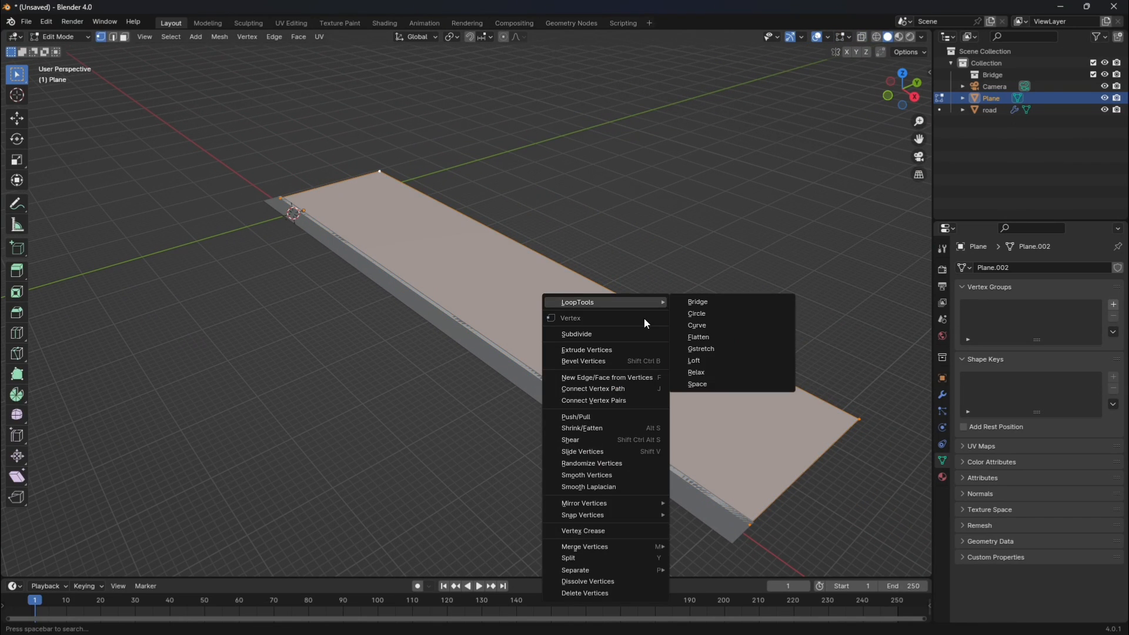
pyautogui.click(614, 327)
pyautogui.rightClick(614, 327)
pyautogui.click(614, 327)
pyautogui.rightClick(614, 327)
pyautogui.click(614, 327)
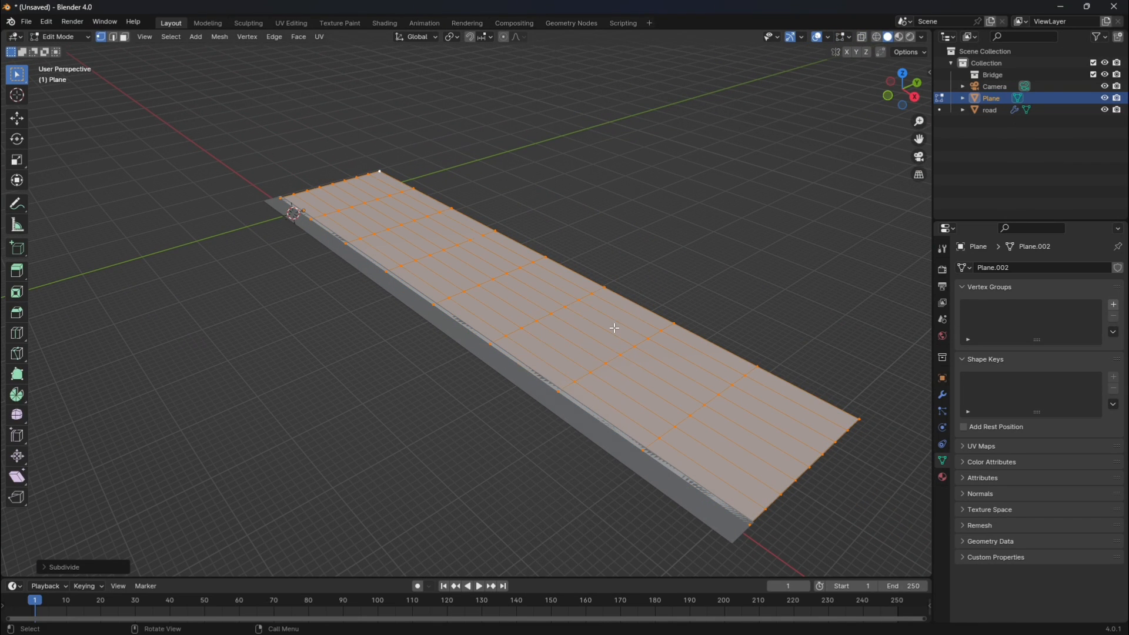
# Subdivide the plane two more times and clear the vertex selection.
pyautogui.rightClick(614, 327)
pyautogui.click(613, 327)
pyautogui.scroll(1, 594, 254)
pyautogui.rightClick(594, 253)
pyautogui.click(593, 253)
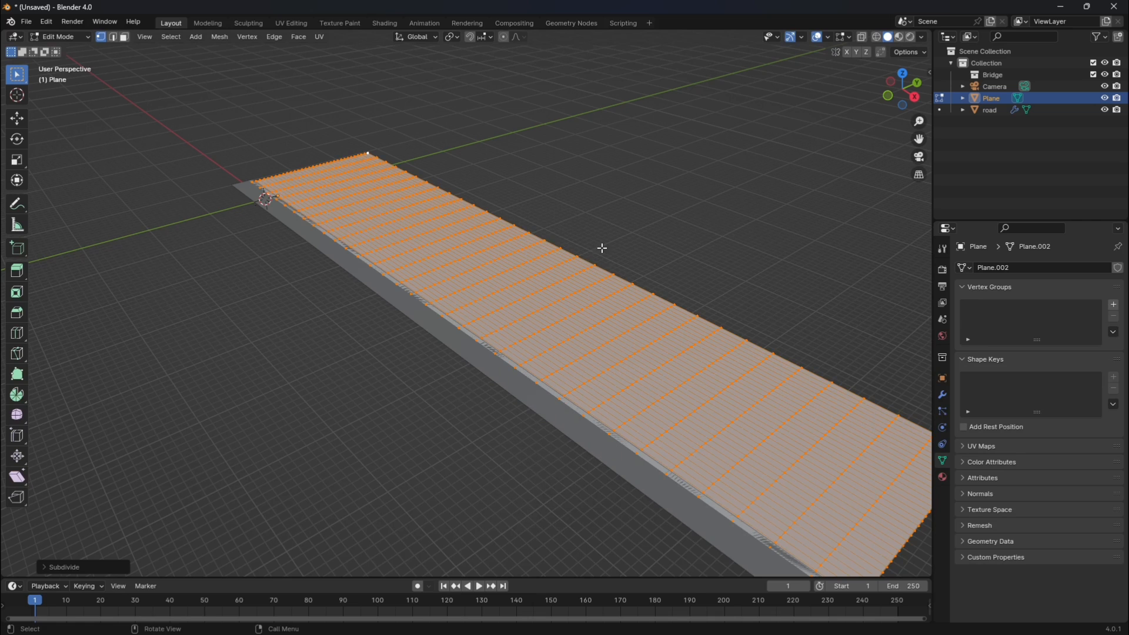
pyautogui.scroll(1, 871, 191)
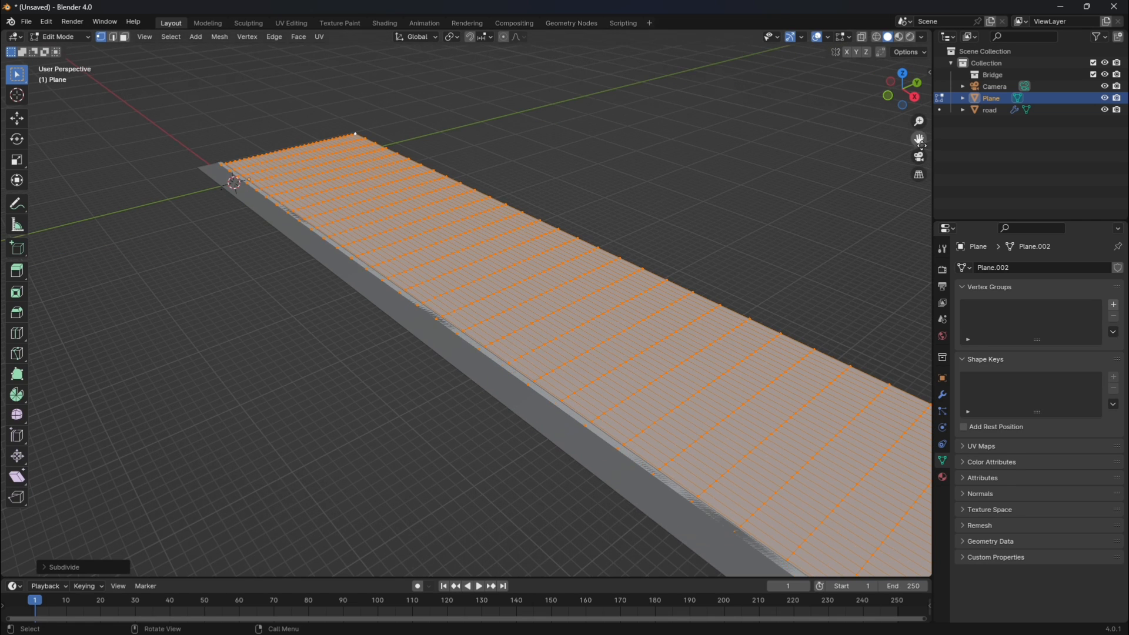
pyautogui.moveTo(921, 142); pyautogui.dragTo(935, 168)
pyautogui.hotkey('alt', 'a')
pyautogui.press('Tab')
pyautogui.press('Tab')
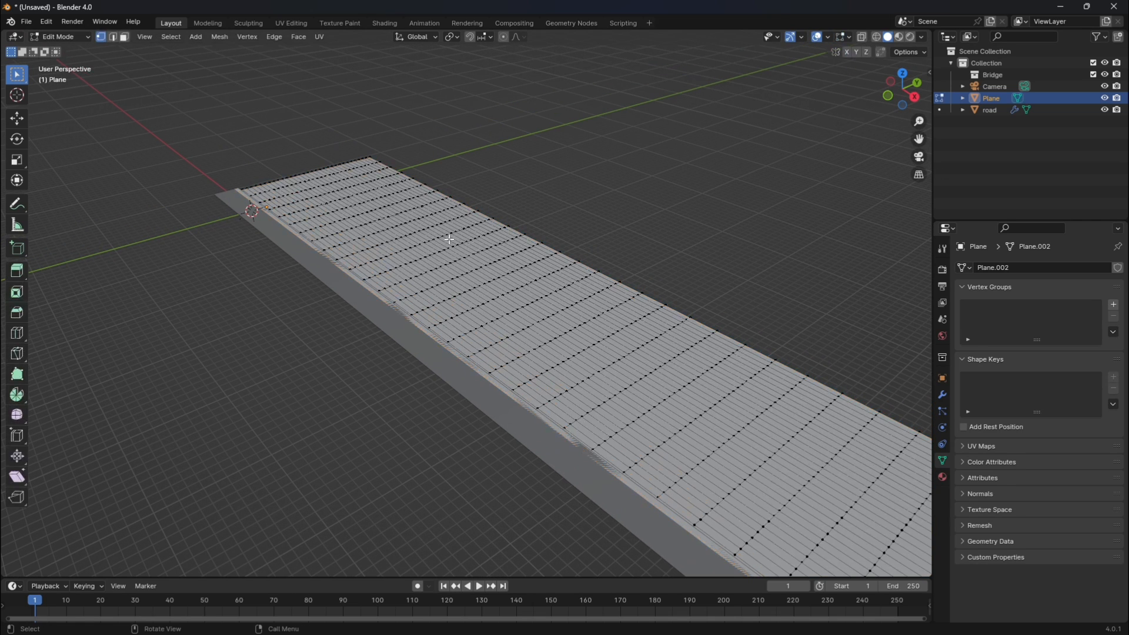
# In Sculpt Mode, raise uneven hills along the plane with the Draw brush, including its far end.
pyautogui.click(66, 37)
pyautogui.click(59, 77)
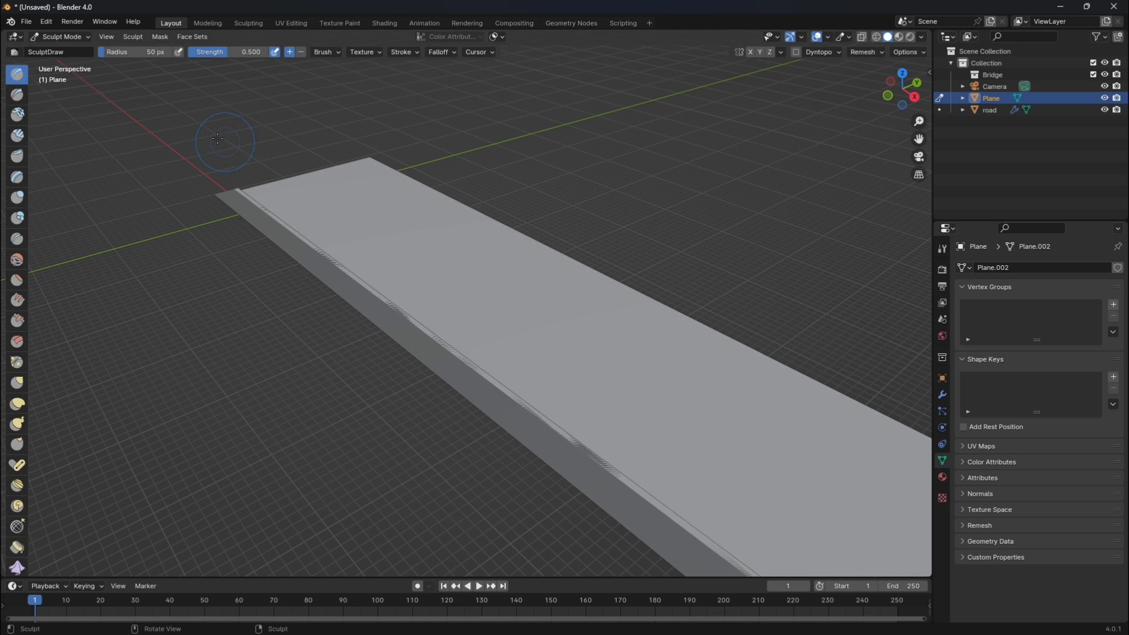
pyautogui.moveTo(358, 197); pyautogui.dragTo(383, 198)
pyautogui.moveTo(379, 244); pyautogui.dragTo(515, 343)
pyautogui.moveTo(296, 202); pyautogui.dragTo(323, 216)
pyautogui.moveTo(416, 228)
pyautogui.mouseDown()
pyautogui.moveTo(444, 230)
pyautogui.moveTo(536, 310)
pyautogui.moveTo(635, 365)
pyautogui.moveTo(589, 389)
pyautogui.moveTo(723, 459)
pyautogui.mouseUp()
pyautogui.scroll(-3, 650, 373)
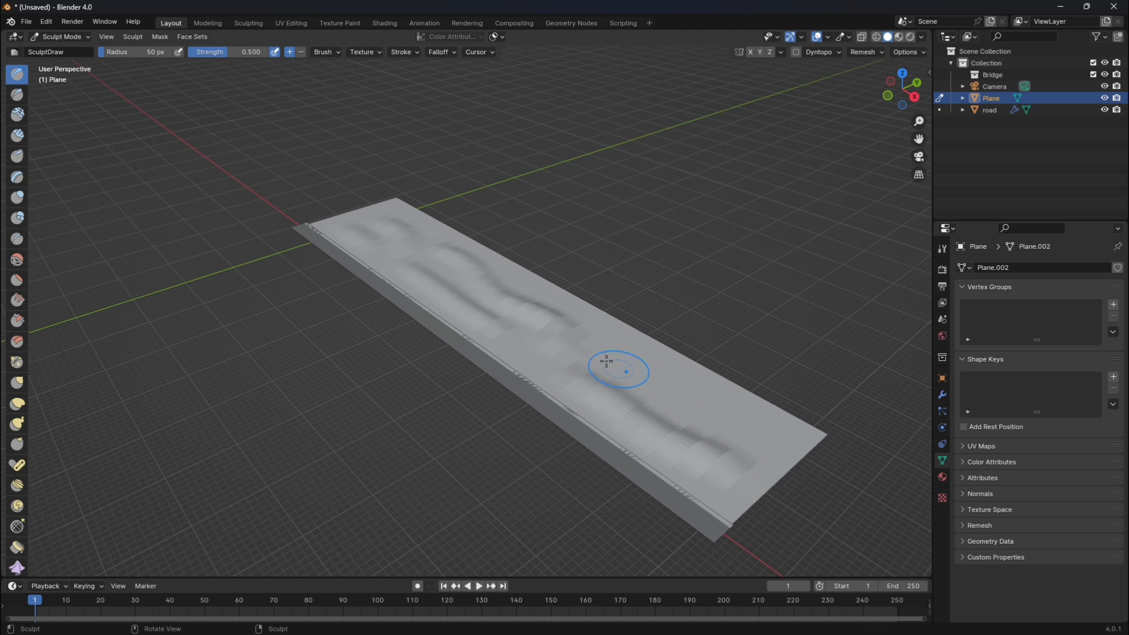
pyautogui.moveTo(606, 361); pyautogui.dragTo(746, 423)
pyautogui.moveTo(528, 331)
pyautogui.mouseDown()
pyautogui.moveTo(653, 361)
pyautogui.moveTo(703, 409)
pyautogui.mouseUp()
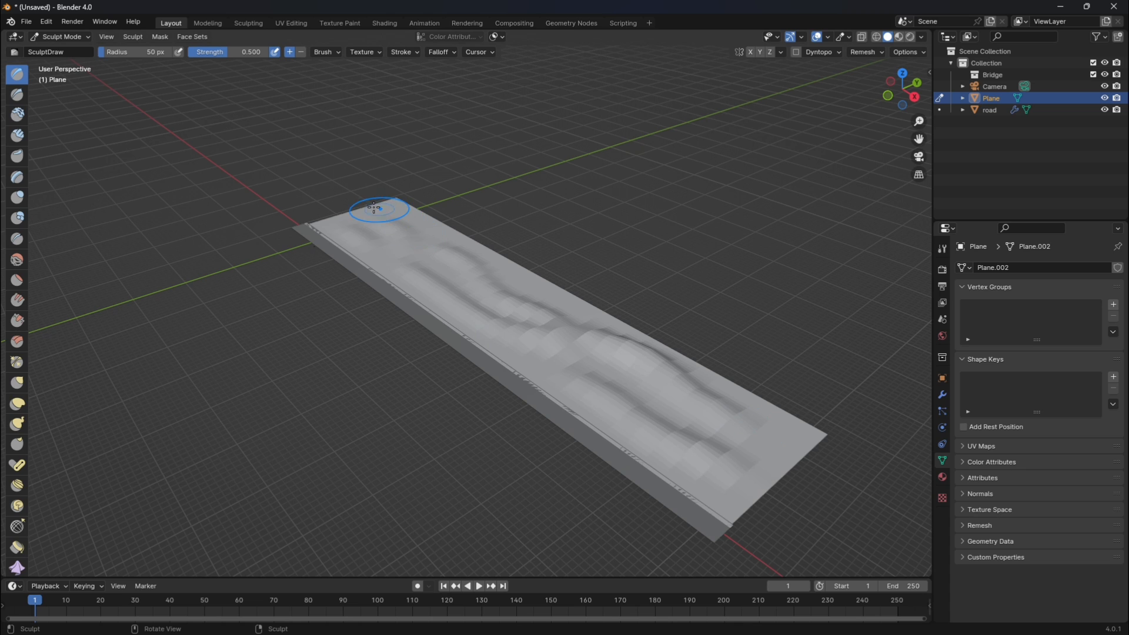
pyautogui.moveTo(374, 208)
pyautogui.mouseDown()
pyautogui.moveTo(391, 206)
pyautogui.moveTo(475, 265)
pyautogui.mouseUp()
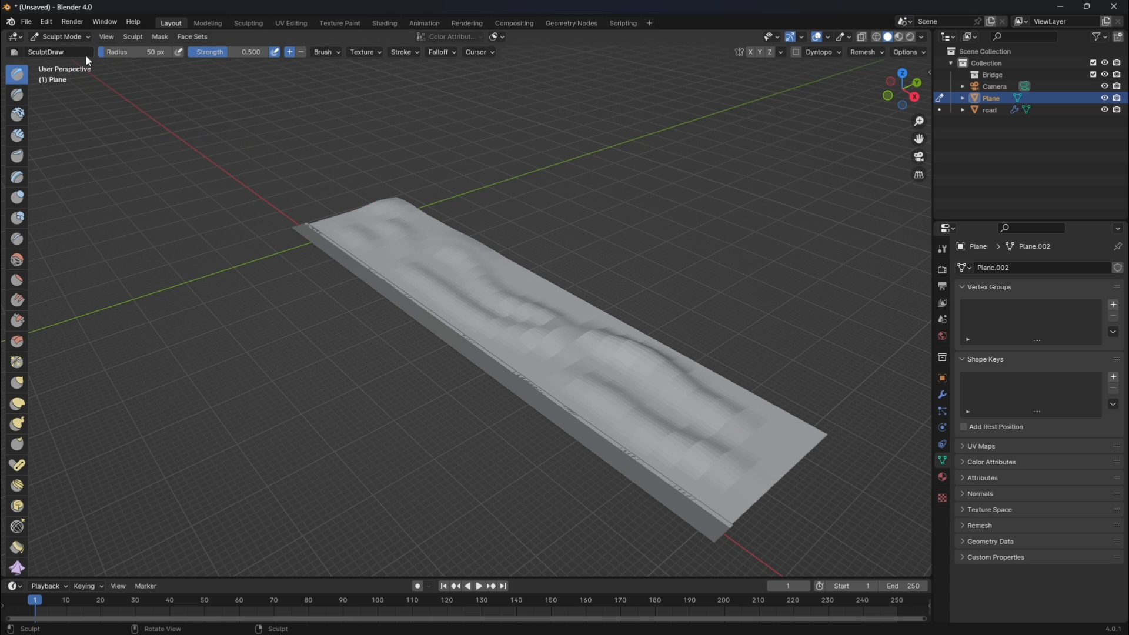
# Return to Object Mode, shade the terrain plane smooth, deselect it, and check the hills through the camera.
pyautogui.press('Tab')
pyautogui.rightClick(526, 288)
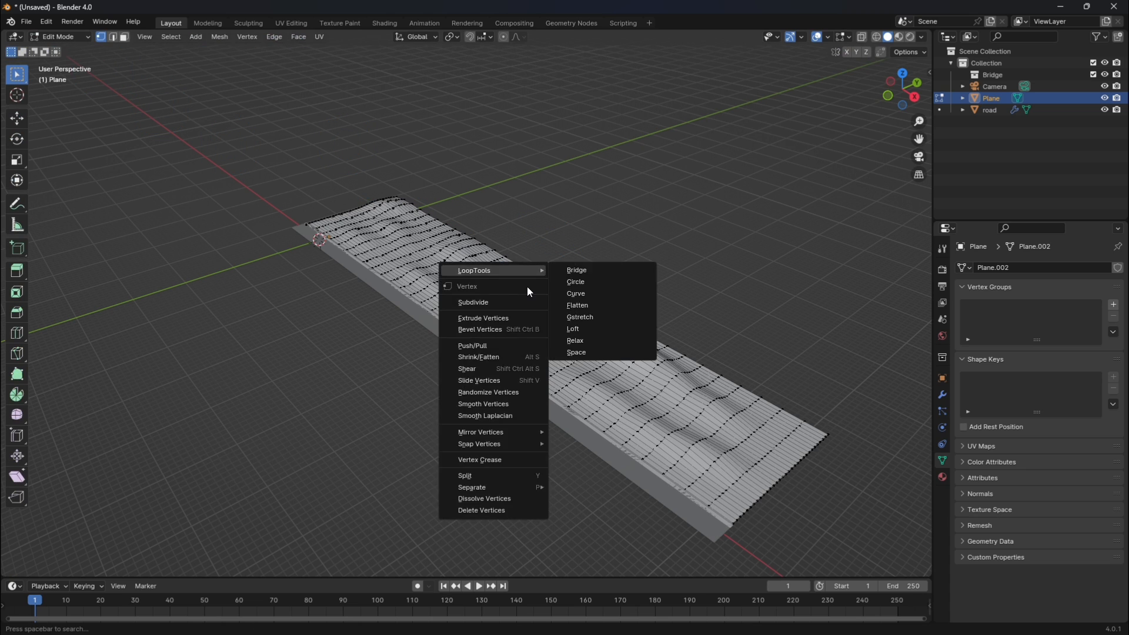
pyautogui.click(74, 38)
pyautogui.click(64, 50)
pyautogui.rightClick(552, 179)
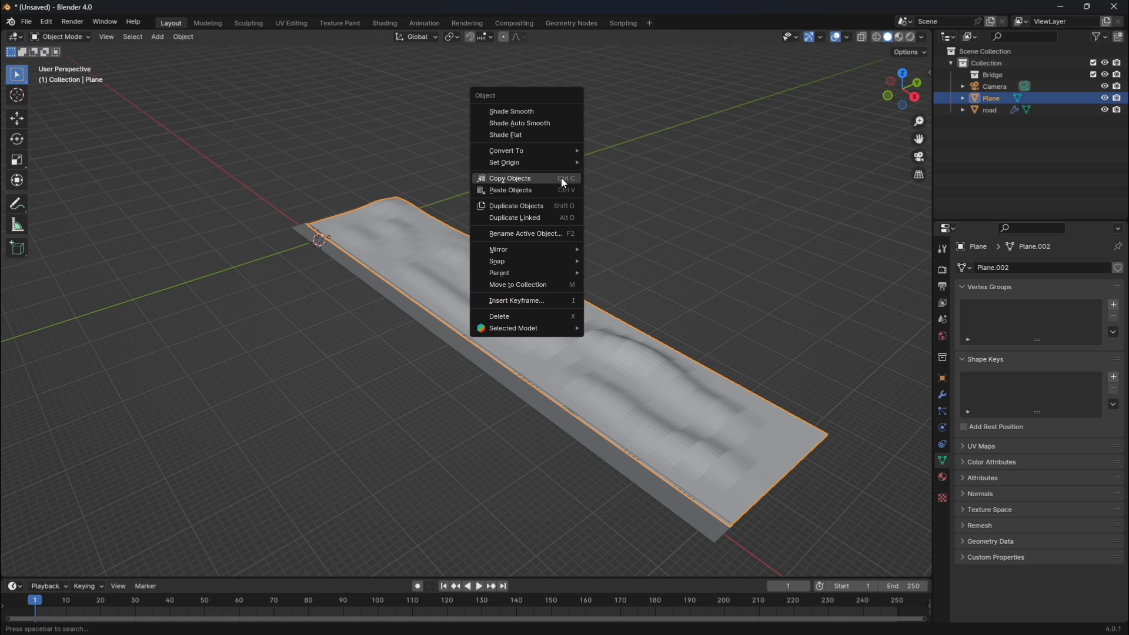
pyautogui.click(525, 117)
pyautogui.click(663, 200)
pyautogui.scroll(3, 663, 200)
pyautogui.click(919, 158)
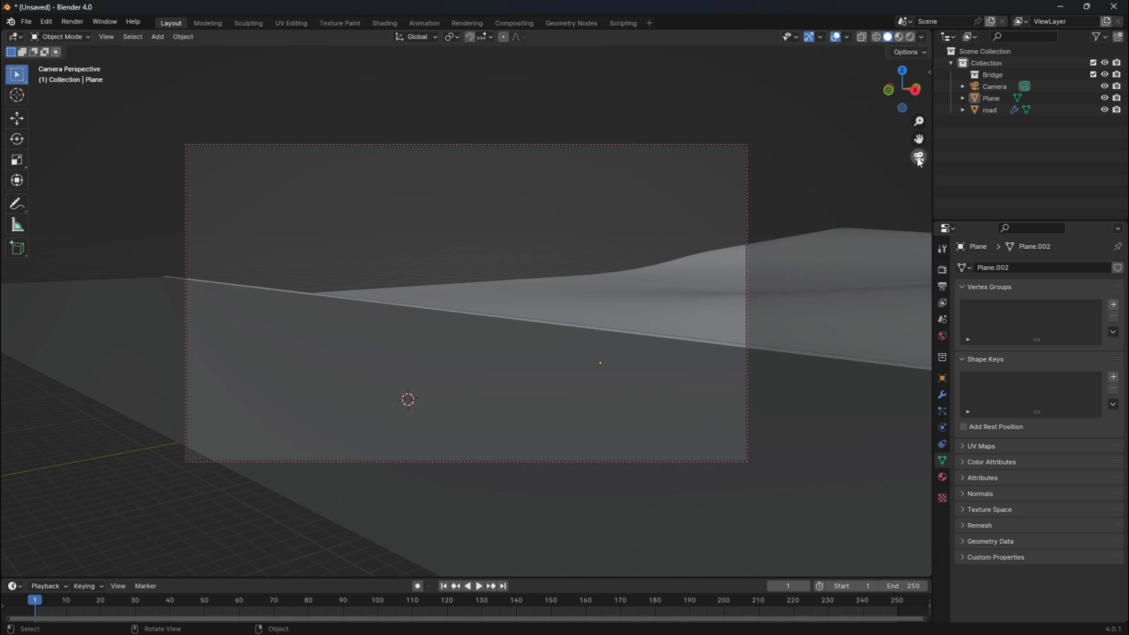
pyautogui.press('space')
pyautogui.click(919, 157)
pyautogui.scroll(3, 570, 296)
# In Weight Paint mode from the top view, paint weight over nearly the whole terrain plane, enlarging the brush radius to 183 px.
pyautogui.click(572, 293)
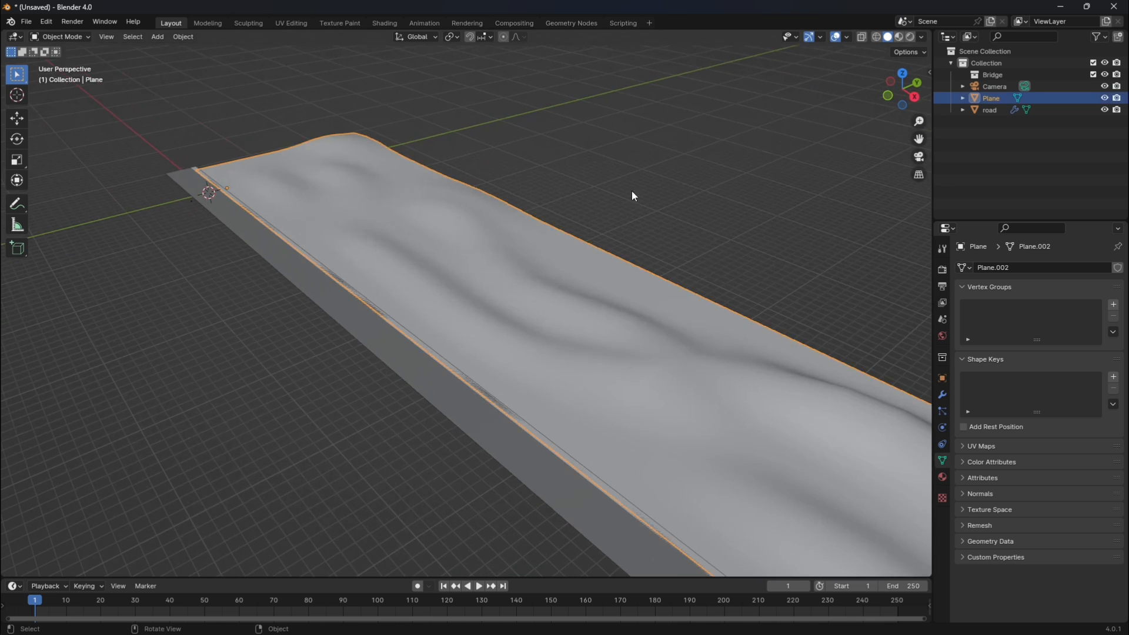
pyautogui.scroll(-3, 682, 272)
pyautogui.press('Tab')
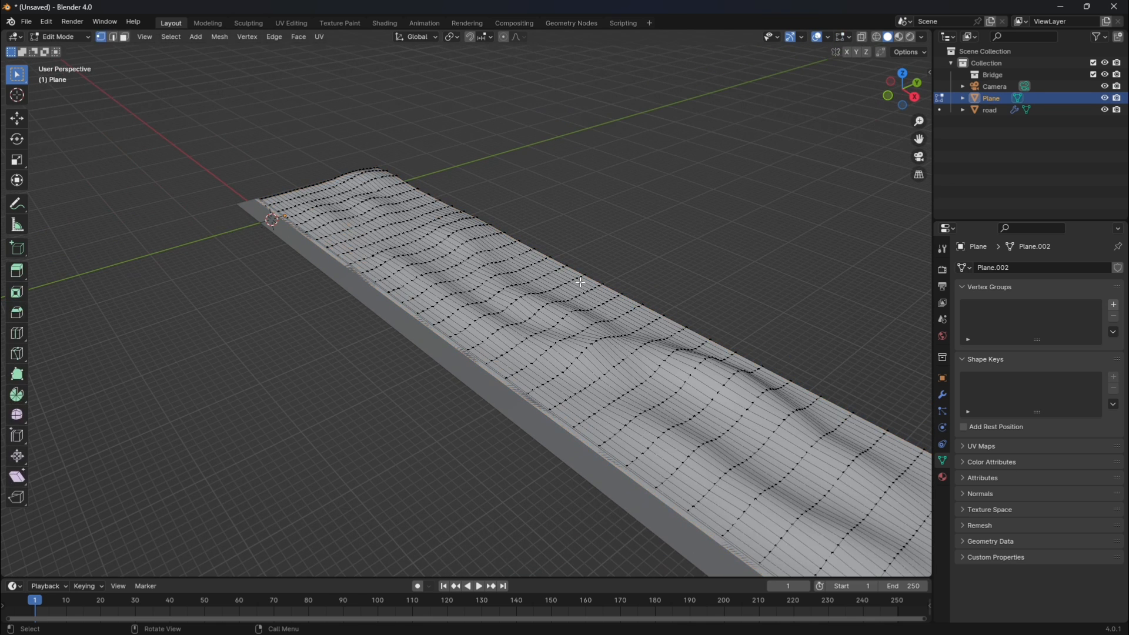
pyautogui.click(82, 37)
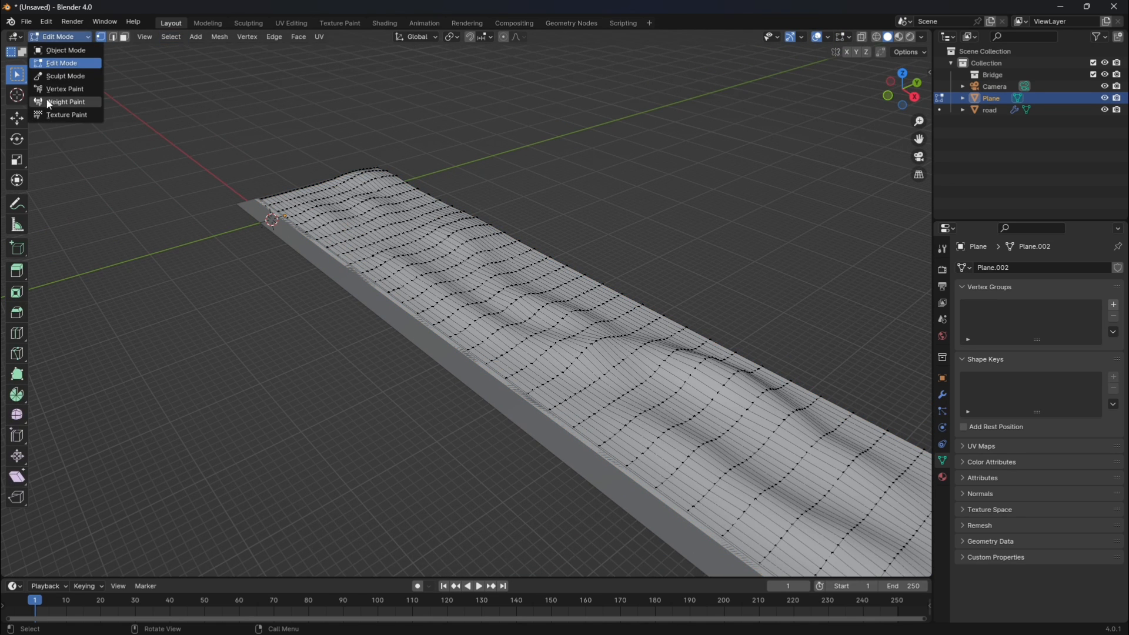
pyautogui.click(53, 101)
pyautogui.press('`')
pyautogui.click(643, 197)
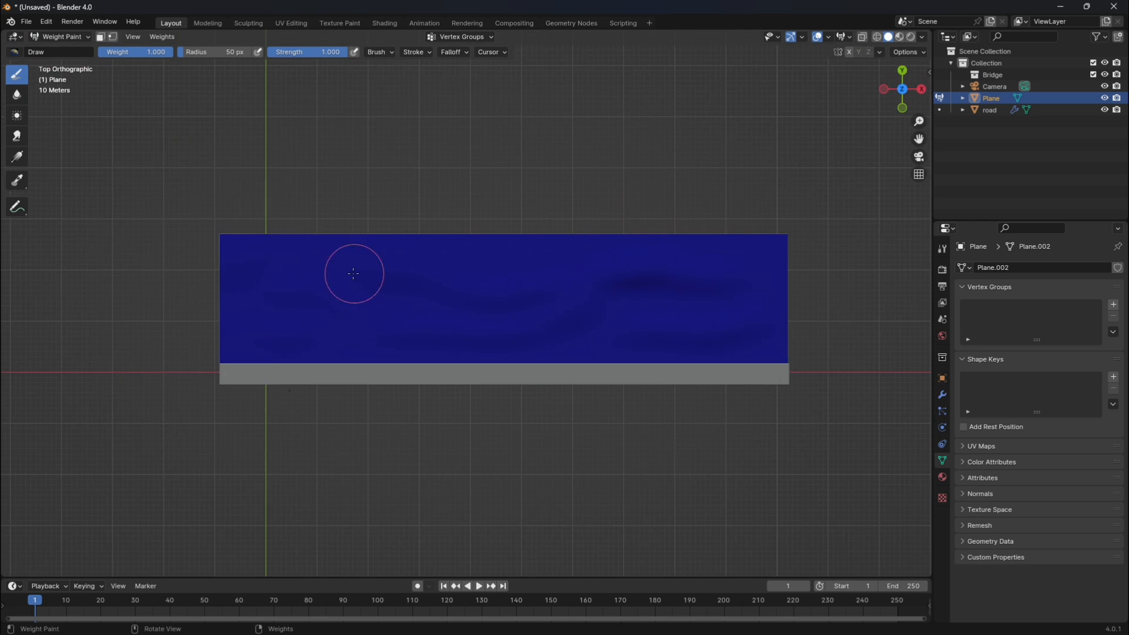
pyautogui.moveTo(223, 253)
pyautogui.mouseDown()
pyautogui.moveTo(235, 242)
pyautogui.moveTo(236, 341)
pyautogui.mouseUp()
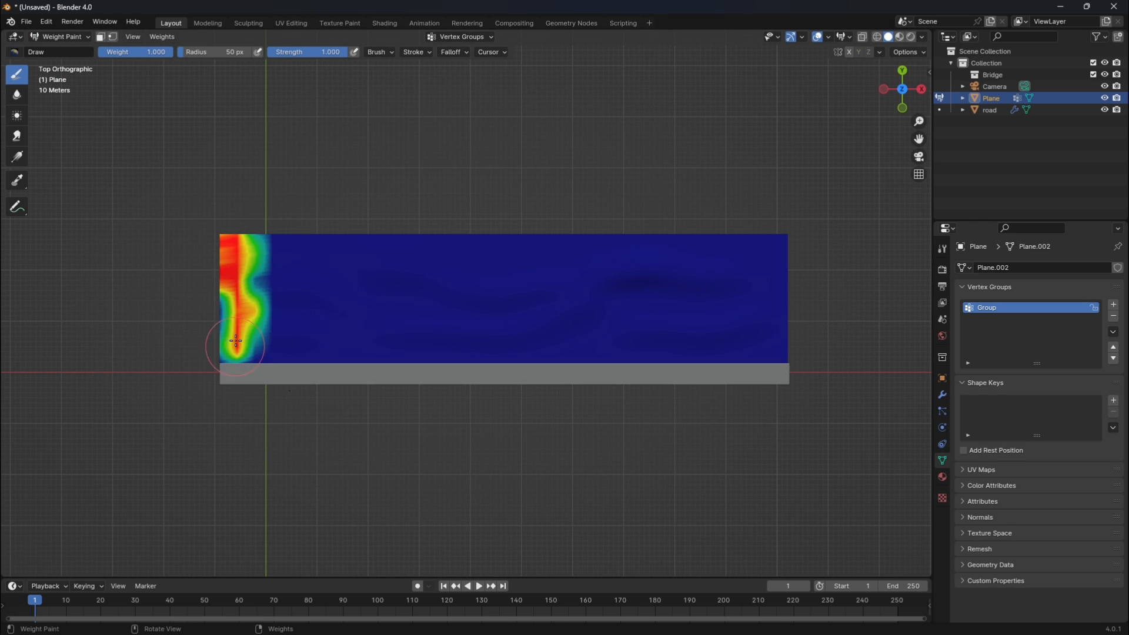
pyautogui.moveTo(235, 294)
pyautogui.mouseDown()
pyautogui.moveTo(227, 329)
pyautogui.moveTo(259, 351)
pyautogui.moveTo(785, 353)
pyautogui.moveTo(770, 314)
pyautogui.moveTo(715, 336)
pyautogui.moveTo(525, 325)
pyautogui.mouseUp()
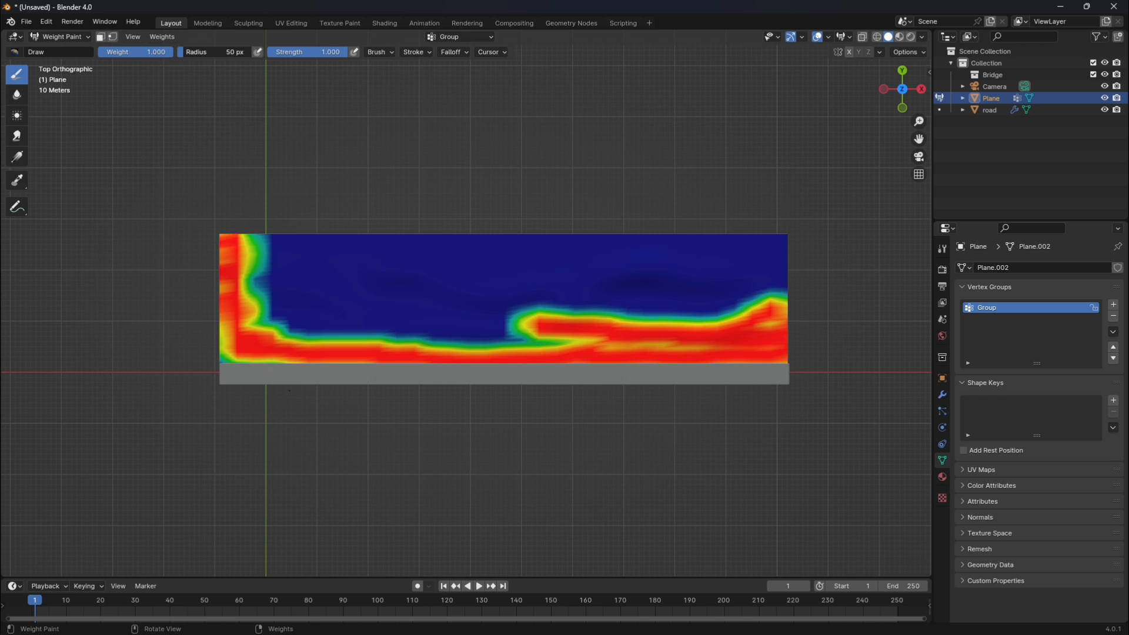
pyautogui.moveTo(200, 52); pyautogui.dragTo(206, 52)
pyautogui.moveTo(259, 240)
pyautogui.mouseDown()
pyautogui.moveTo(280, 247)
pyautogui.moveTo(305, 293)
pyautogui.moveTo(418, 277)
pyautogui.moveTo(637, 280)
pyautogui.moveTo(732, 256)
pyautogui.mouseUp()
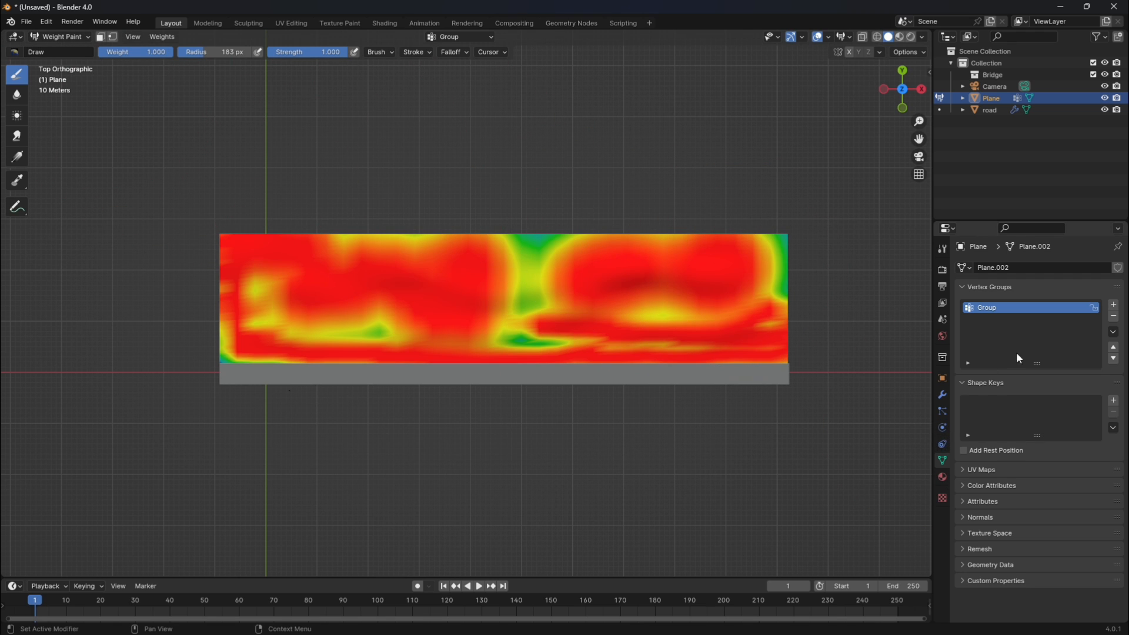
# Add a second vertex group and paint it with a 47 px brush, leaving patches and the strip beside the road unpainted.
pyautogui.click(1113, 305)
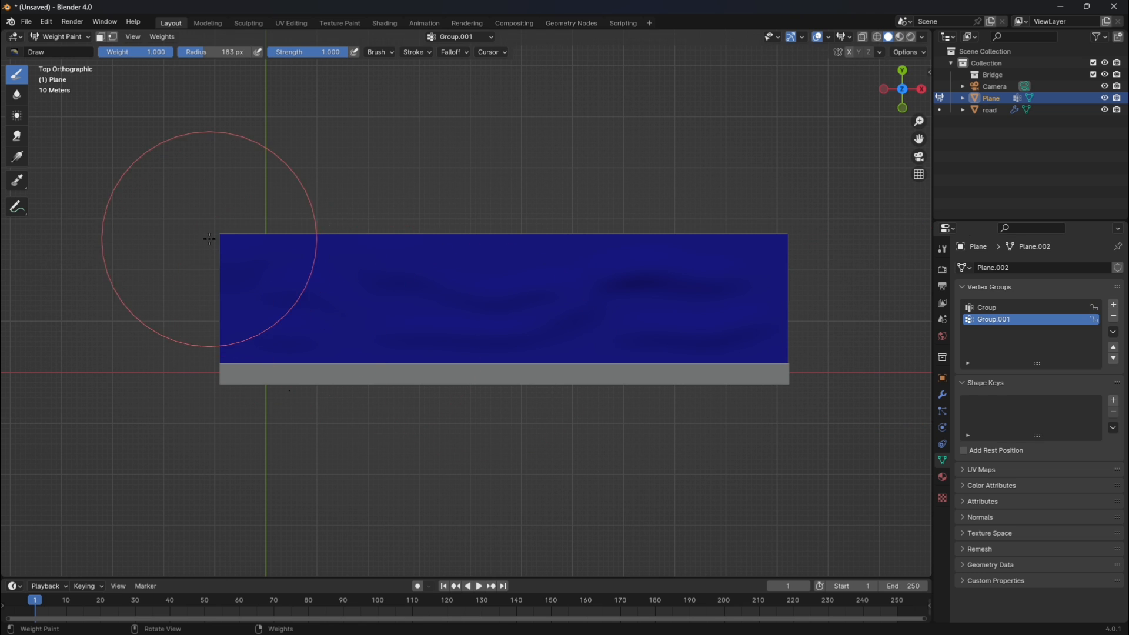
pyautogui.moveTo(221, 56); pyautogui.dragTo(200, 56)
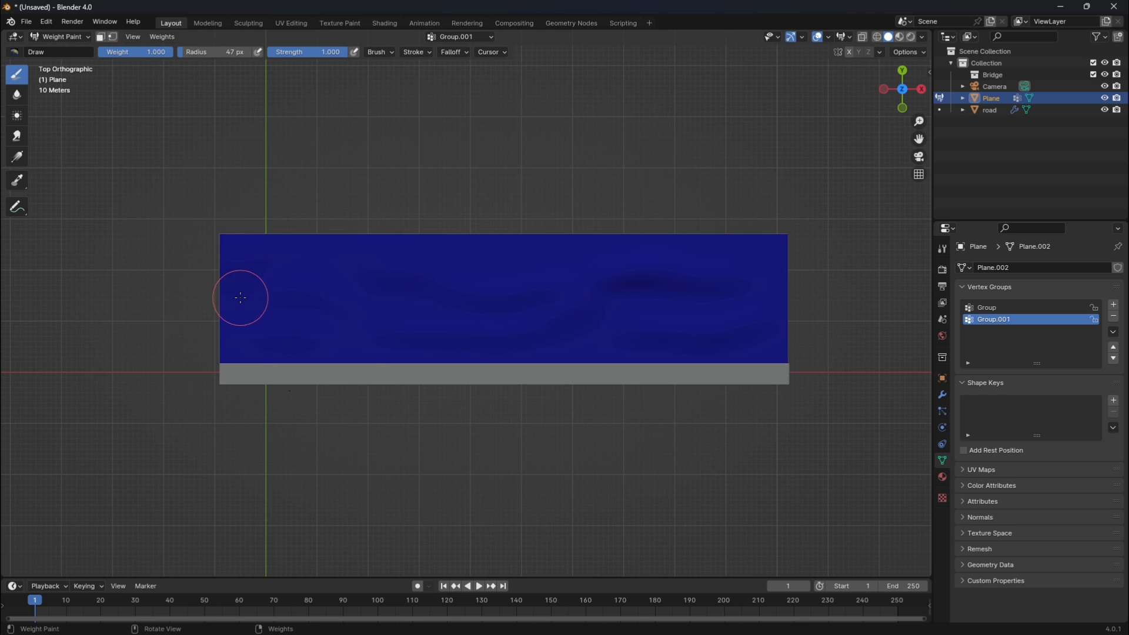
pyautogui.moveTo(237, 273)
pyautogui.mouseDown()
pyautogui.moveTo(224, 248)
pyautogui.moveTo(252, 300)
pyautogui.moveTo(315, 302)
pyautogui.moveTo(330, 332)
pyautogui.moveTo(353, 338)
pyautogui.moveTo(391, 312)
pyautogui.moveTo(365, 254)
pyautogui.moveTo(388, 250)
pyautogui.moveTo(338, 269)
pyautogui.moveTo(488, 253)
pyautogui.moveTo(423, 276)
pyautogui.moveTo(534, 312)
pyautogui.moveTo(509, 336)
pyautogui.moveTo(558, 338)
pyautogui.moveTo(679, 320)
pyautogui.moveTo(541, 271)
pyautogui.moveTo(564, 247)
pyautogui.moveTo(659, 288)
pyautogui.moveTo(764, 247)
pyautogui.moveTo(735, 291)
pyautogui.moveTo(752, 327)
pyautogui.moveTo(698, 331)
pyautogui.moveTo(759, 341)
pyautogui.moveTo(653, 183)
pyautogui.mouseUp()
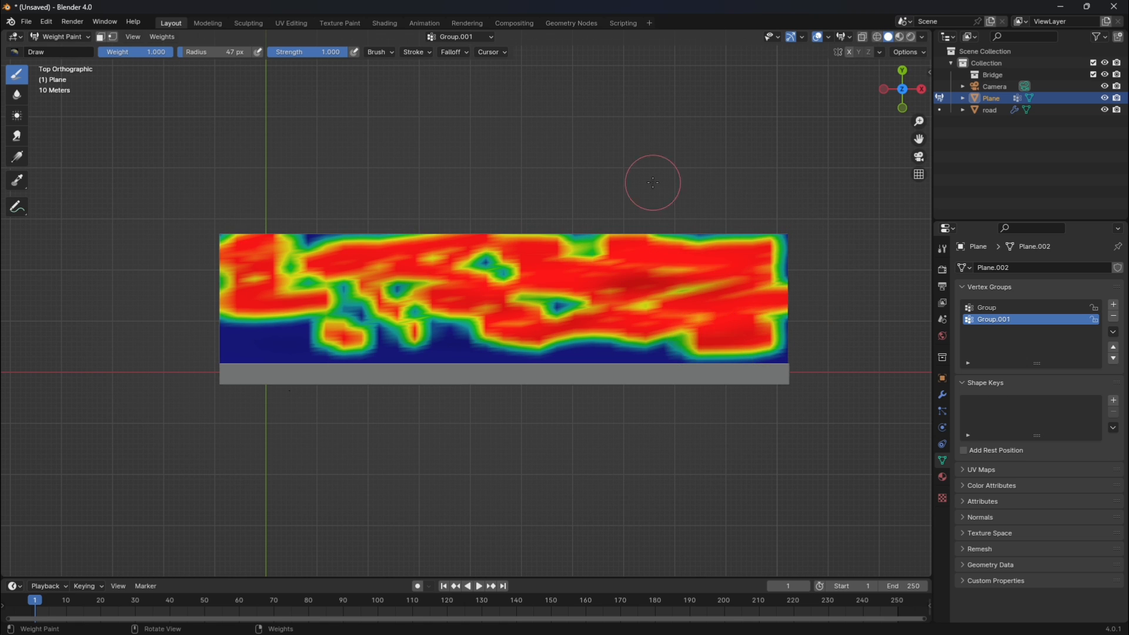
pyautogui.click(235, 336)
pyautogui.moveTo(252, 332); pyautogui.dragTo(282, 328)
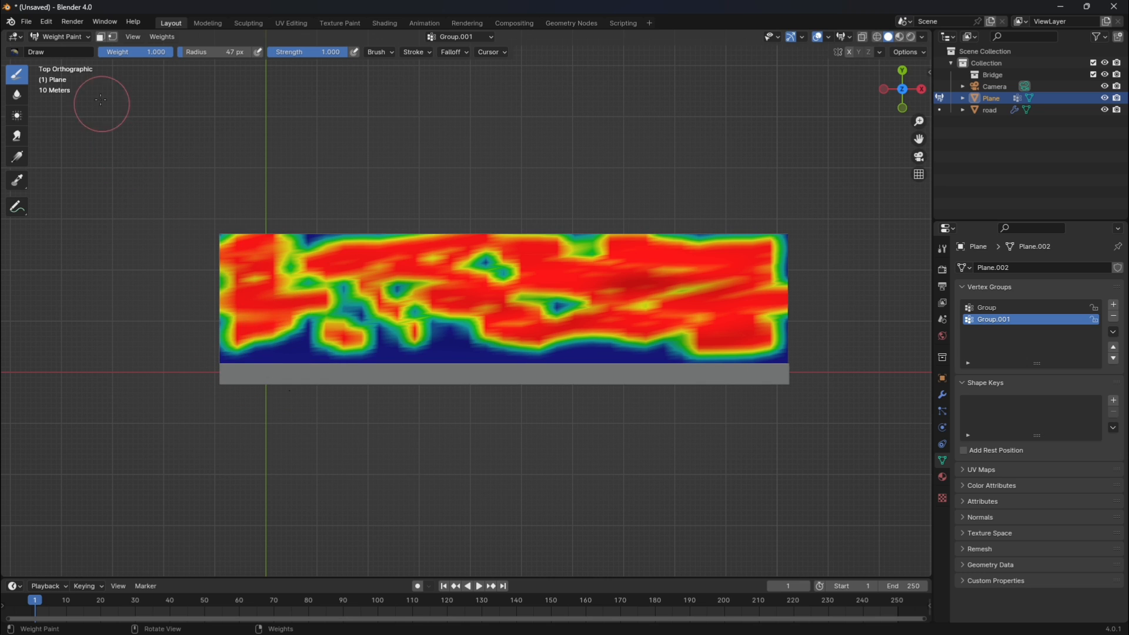
# Rename the second vertex group as tree and the first as grass.
pyautogui.doubleClick(1026, 324)
pyautogui.press('BackSpace')
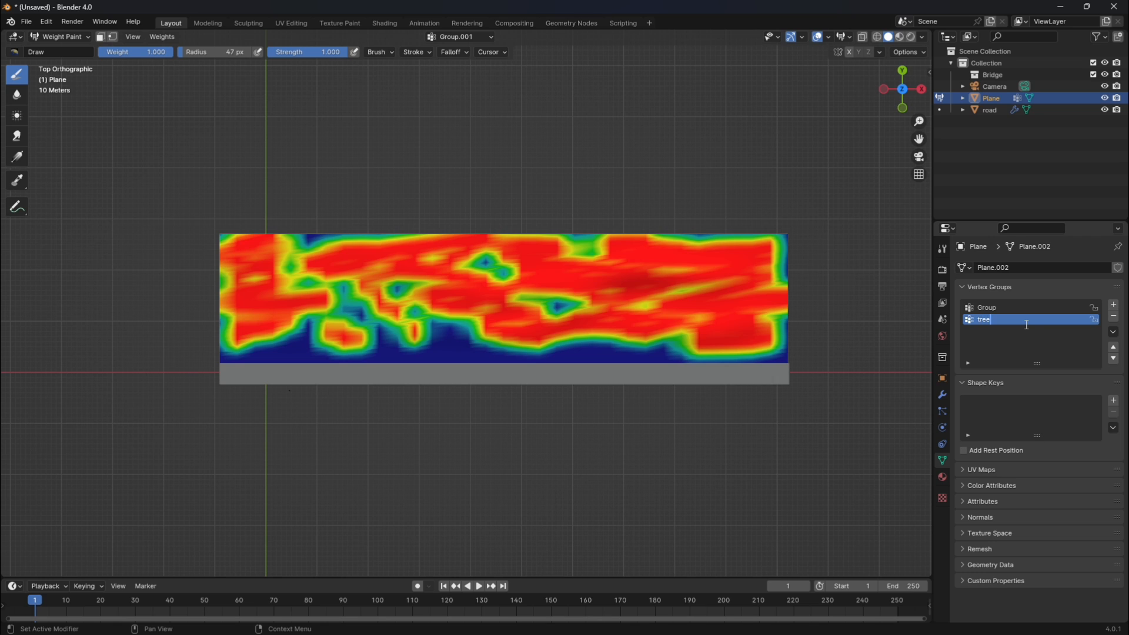
pyautogui.doubleClick(1014, 306)
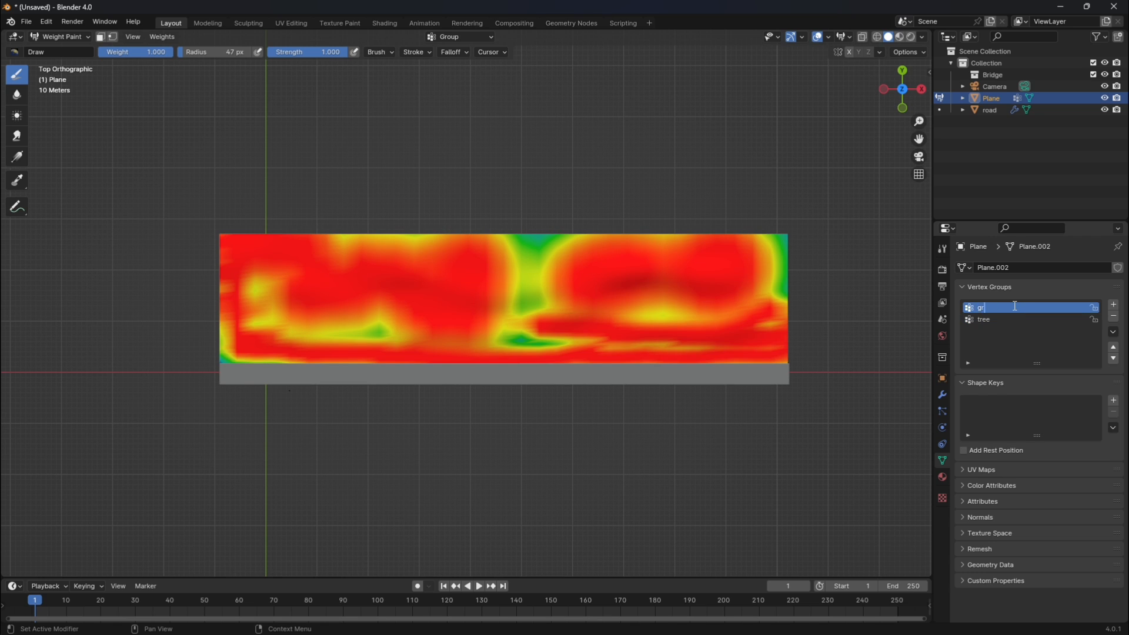
# Create two new collections under the Scene Collection, named grass and tree.
pyautogui.rightClick(996, 173)
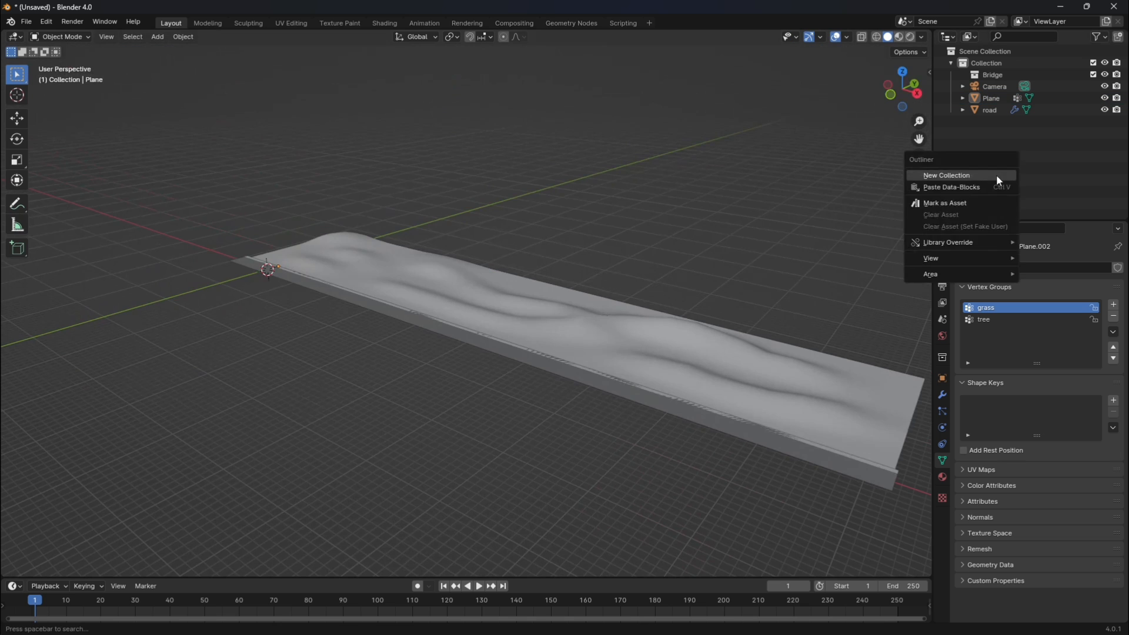
pyautogui.click(995, 175)
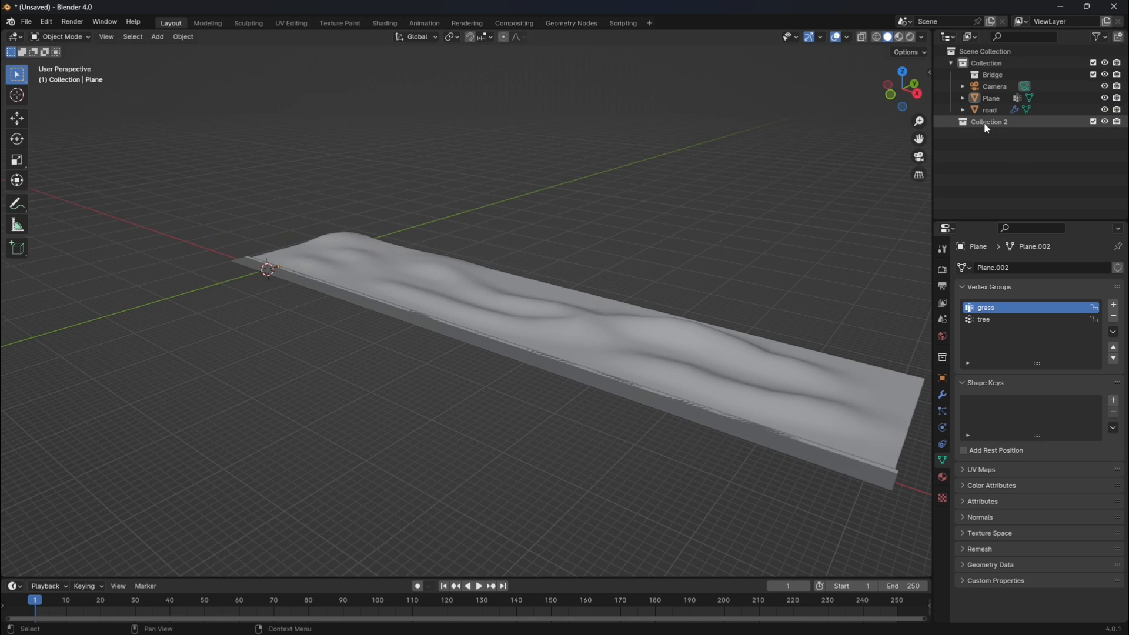
pyautogui.doubleClick(986, 122)
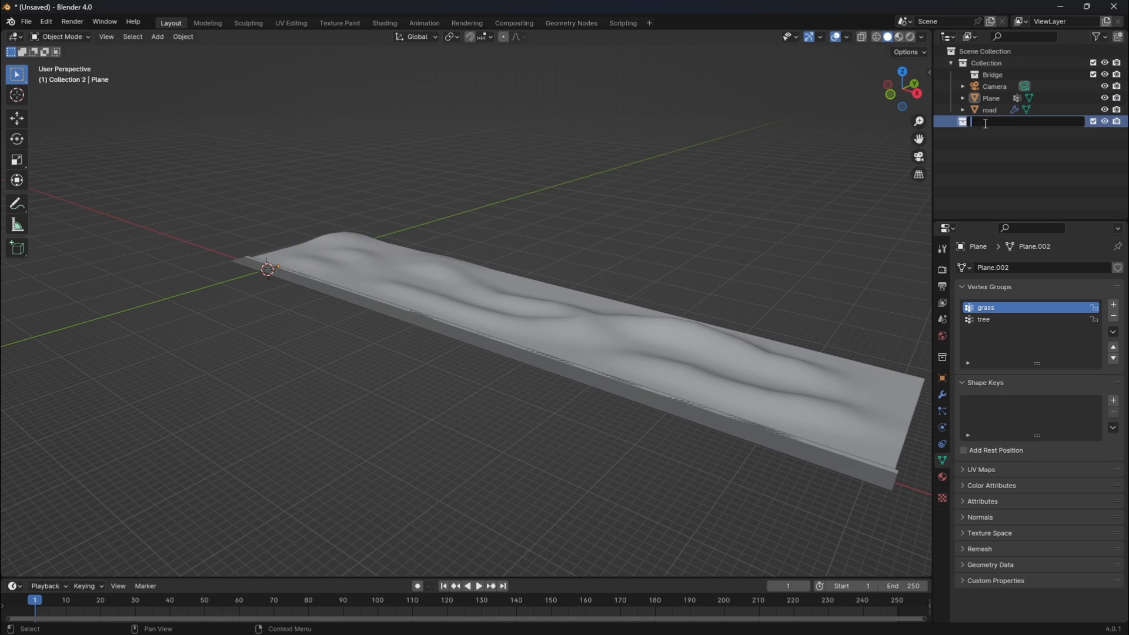
pyautogui.write('grass')
pyautogui.press('Return')
pyautogui.rightClick(986, 154)
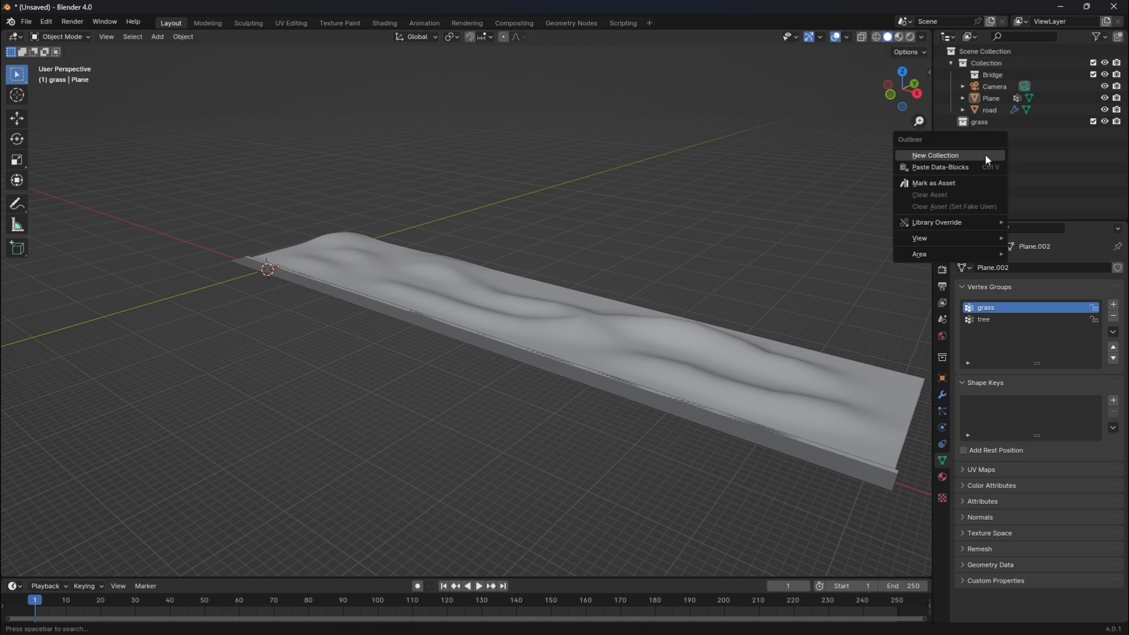
pyautogui.click(986, 154)
pyautogui.doubleClick(991, 132)
pyautogui.write('t')
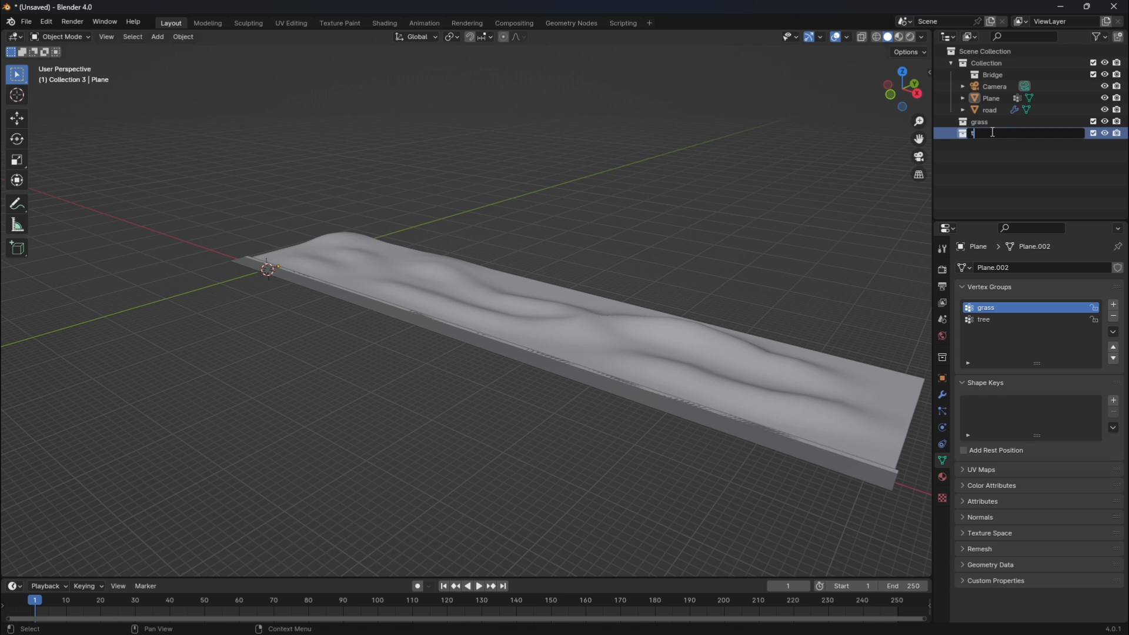
pyautogui.write('ree')
pyautogui.press('Return')
# Create a third collection named car and rename the terrain plane as gr.
pyautogui.rightClick(1023, 164)
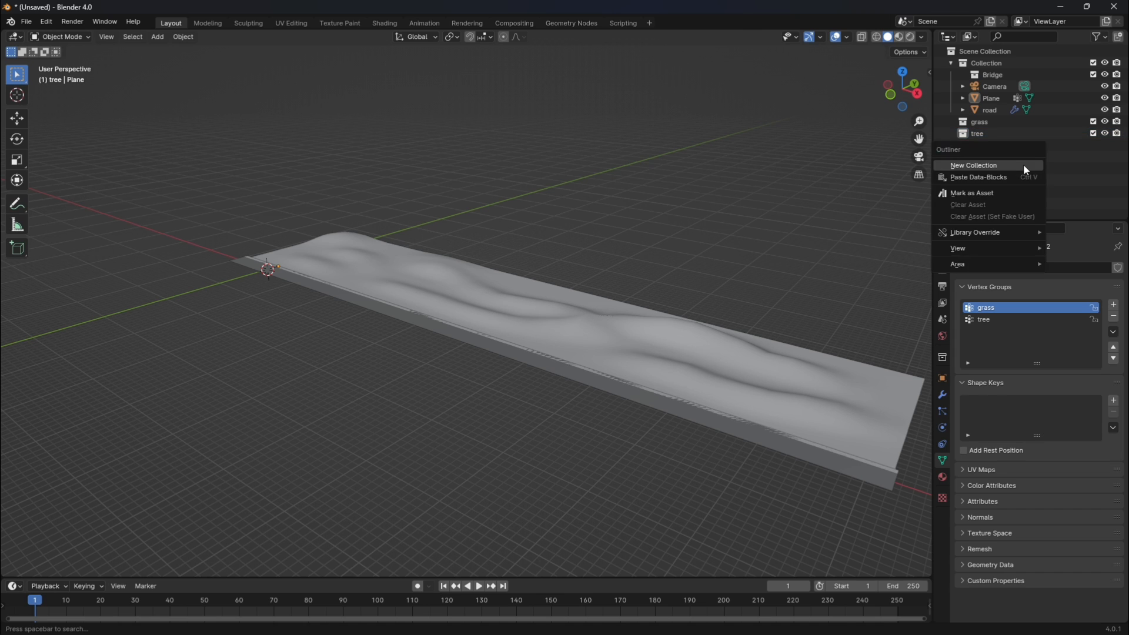
pyautogui.click(1023, 164)
pyautogui.doubleClick(1001, 145)
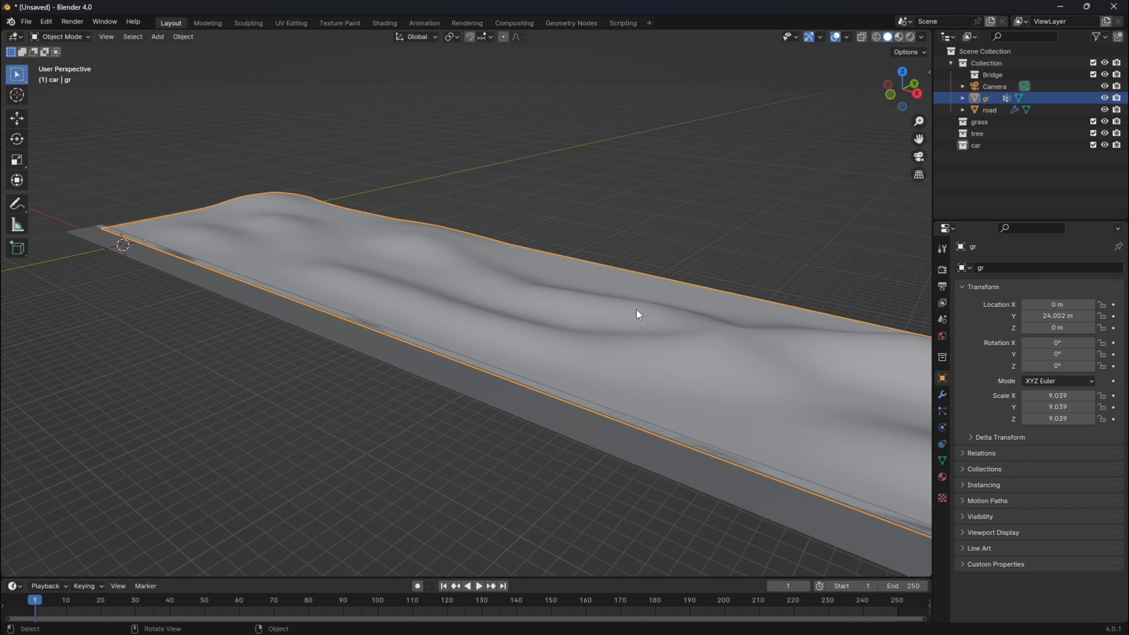
# Search the BlenderKit models for grasses and import Grass Medium 01 into the grass collection.
pyautogui.press('n')
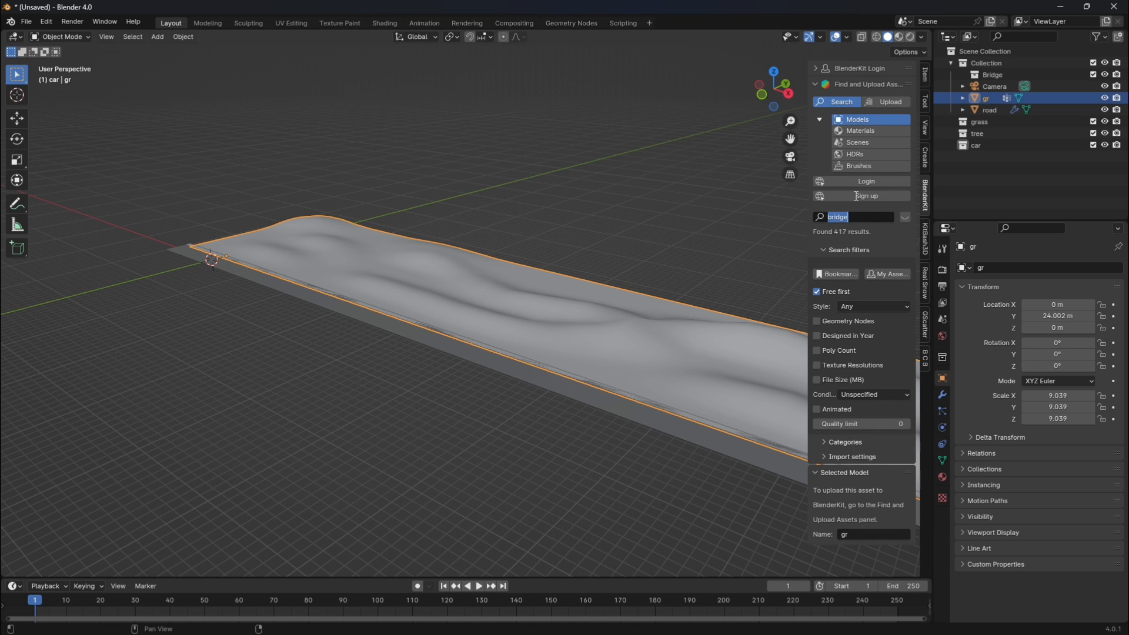
pyautogui.press('Return')
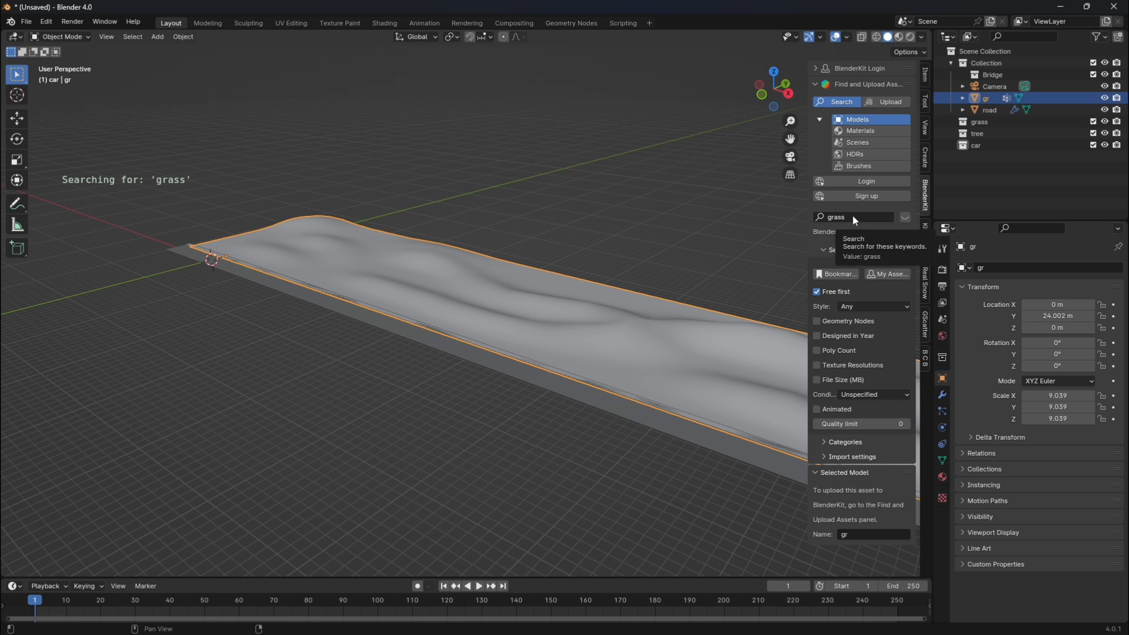
pyautogui.click(852, 216)
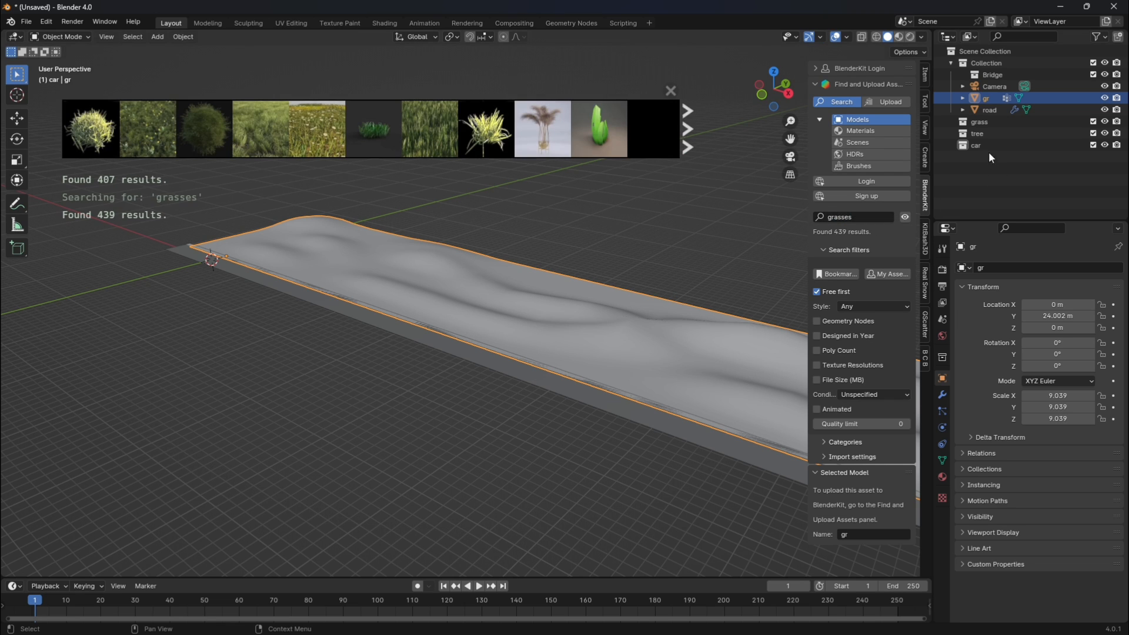
pyautogui.click(986, 124)
pyautogui.moveTo(202, 132)
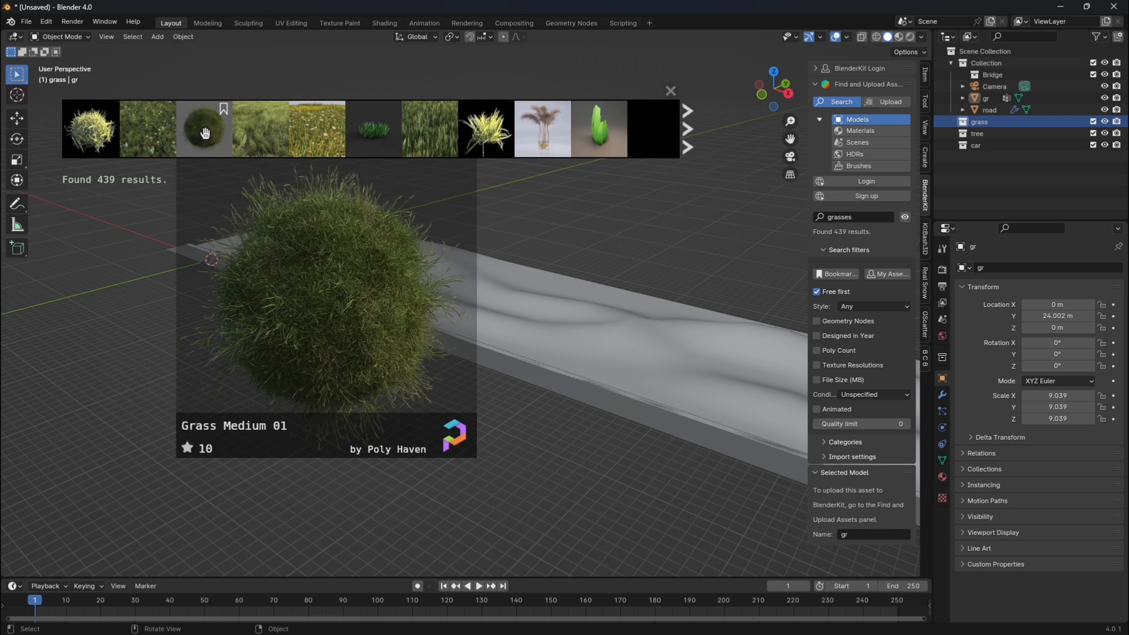
pyautogui.click(209, 125)
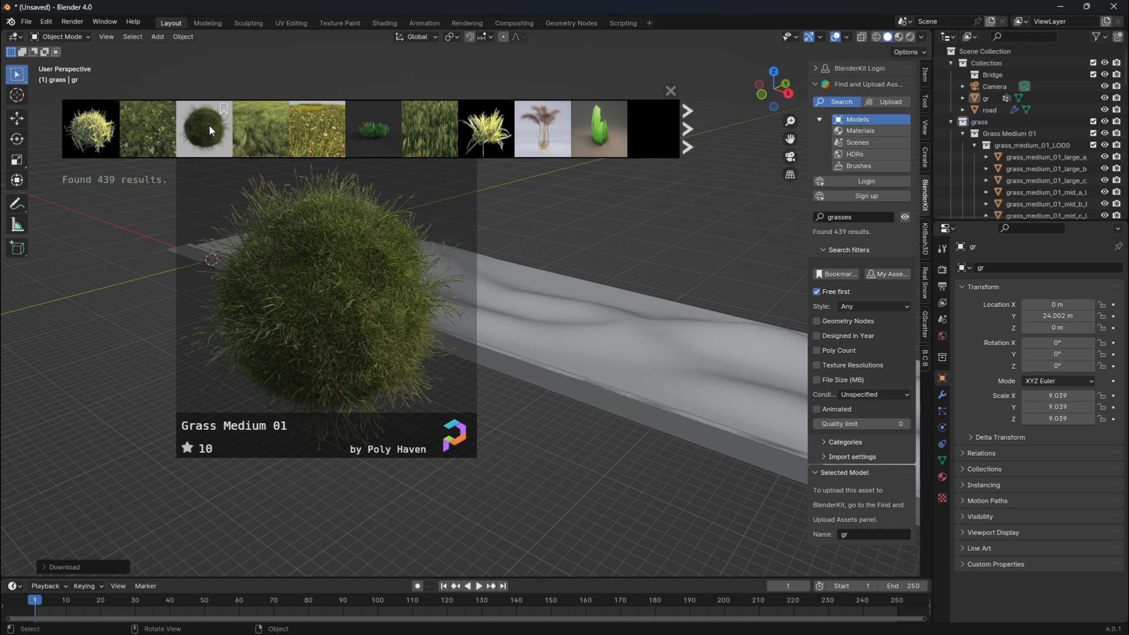
# Isolate the imported grass in local view and delete the central sphere with the smaller tufts, keeping the five outer clumps.
pyautogui.press('KP_Divide')
pyautogui.scroll(6, 546, 260)
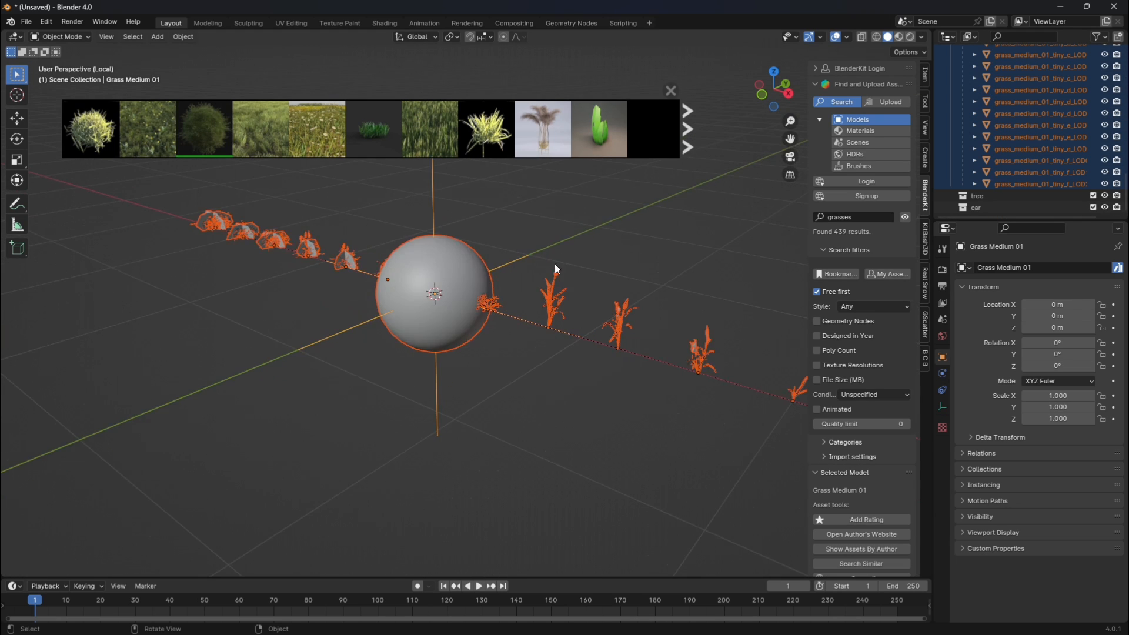
pyautogui.scroll(-3, 580, 256)
pyautogui.click(613, 265)
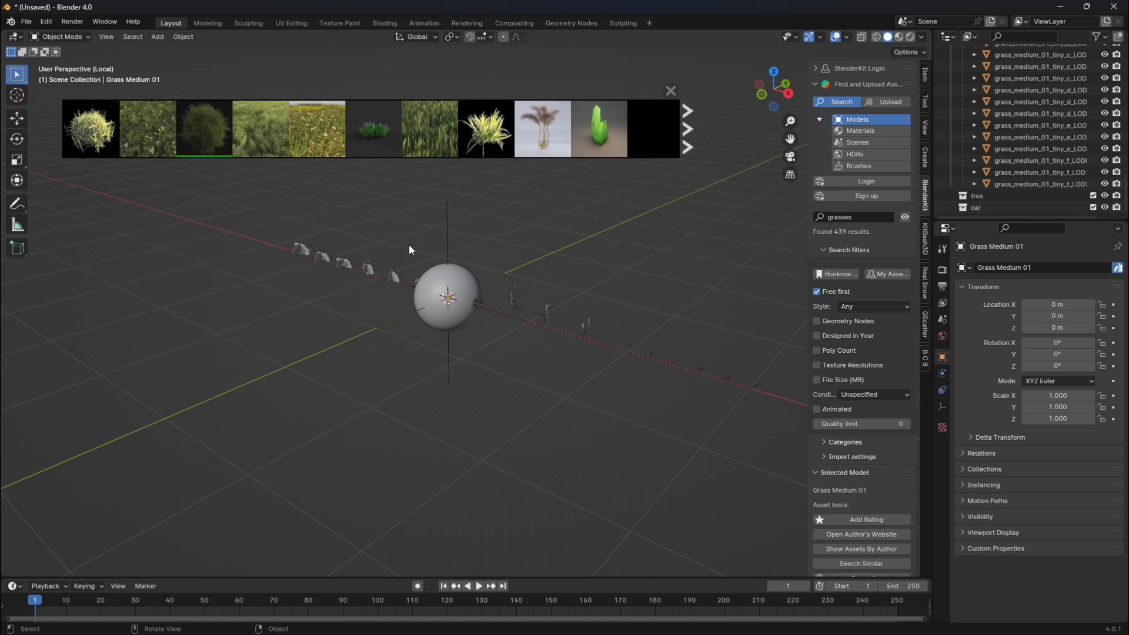
pyautogui.moveTo(410, 250); pyautogui.dragTo(781, 450)
pyautogui.press('Delete')
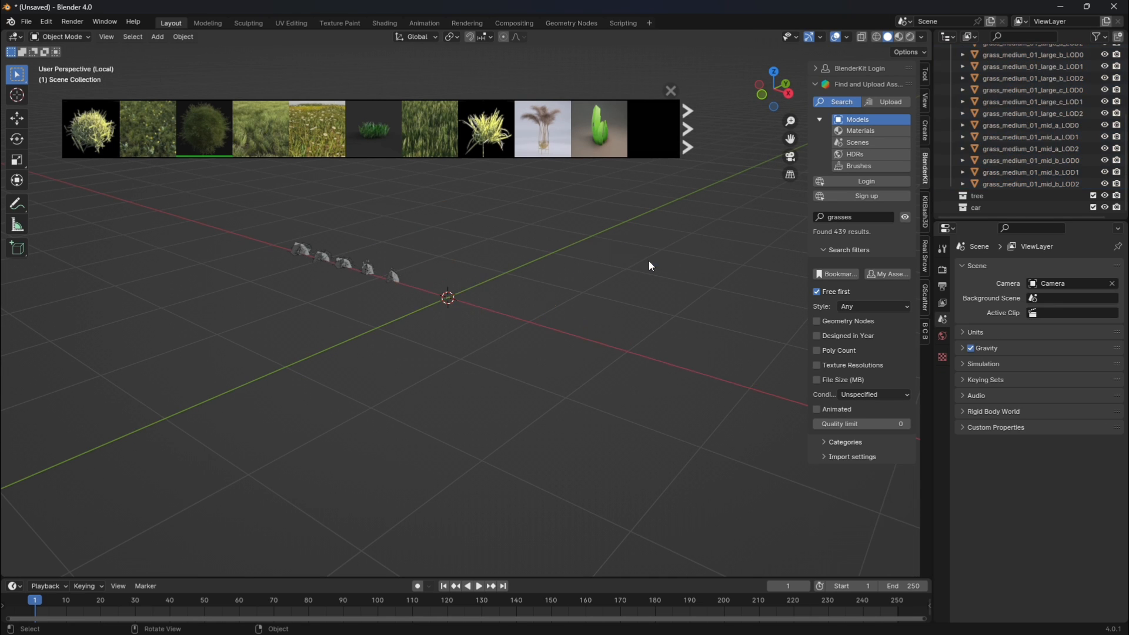
# Delete four of the remaining grass clumps, keeping only the farthest one, grass_medium_01_large_a.
pyautogui.scroll(2, 518, 259)
pyautogui.moveTo(791, 139); pyautogui.dragTo(961, 323)
pyautogui.scroll(1, 547, 295)
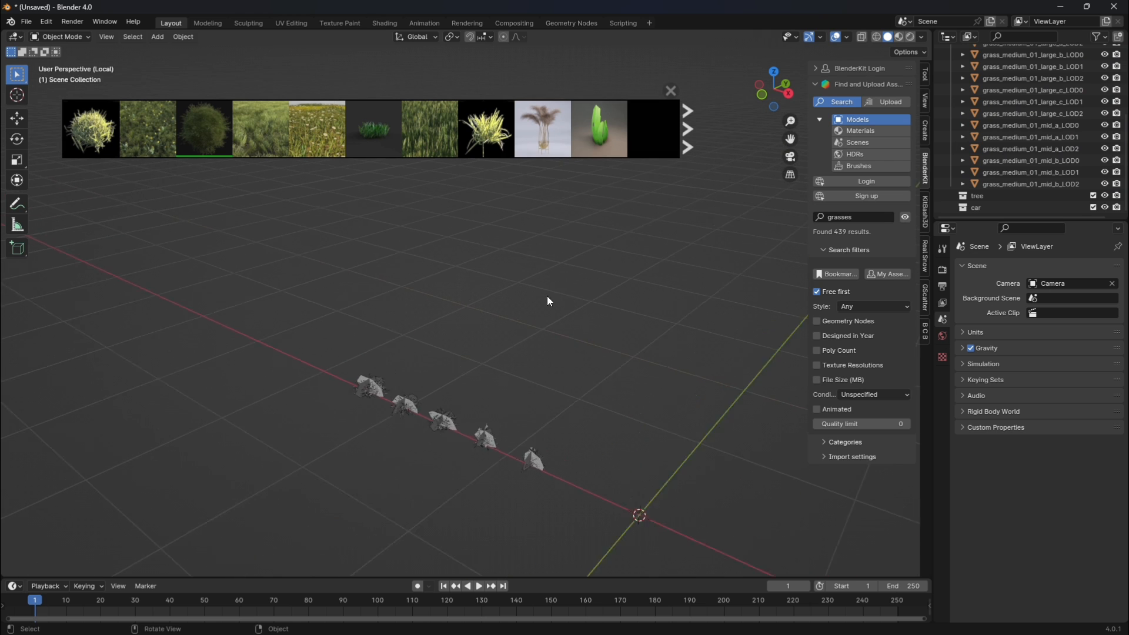
pyautogui.scroll(1, 547, 295)
pyautogui.moveTo(392, 395); pyautogui.dragTo(526, 477)
pyautogui.press('x')
pyautogui.click(542, 390)
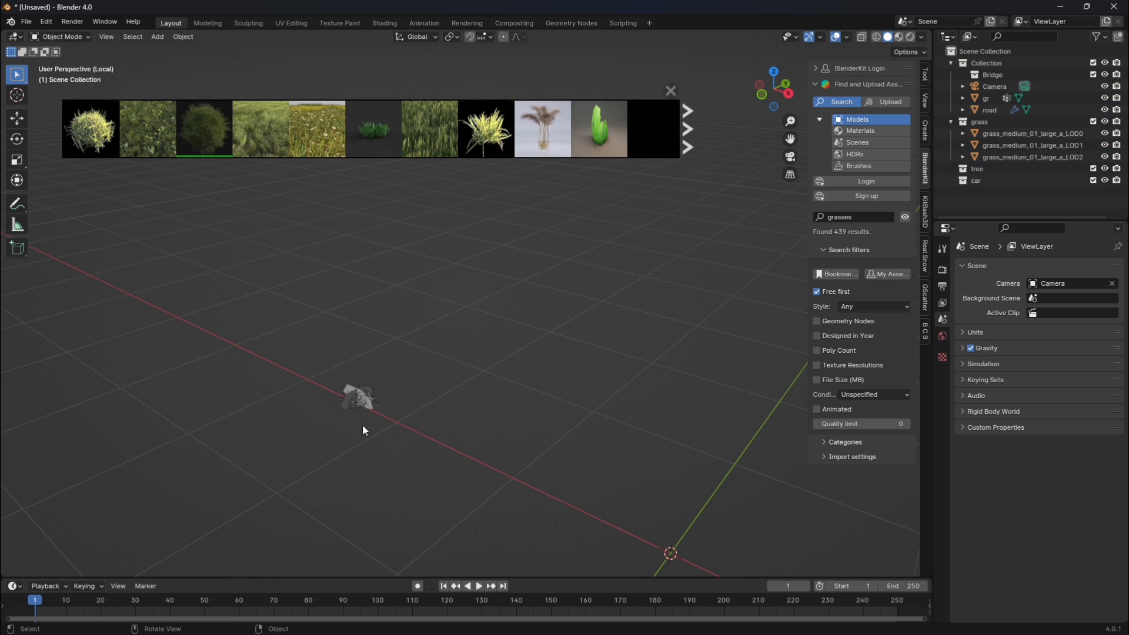
# Delete the LOD2 and LOD1 versions of the large grass clump, leaving only grass_medium_01_large_a_LOD0.
pyautogui.scroll(2, 363, 426)
pyautogui.moveTo(790, 139); pyautogui.dragTo(888, 12)
pyautogui.scroll(4, 460, 235)
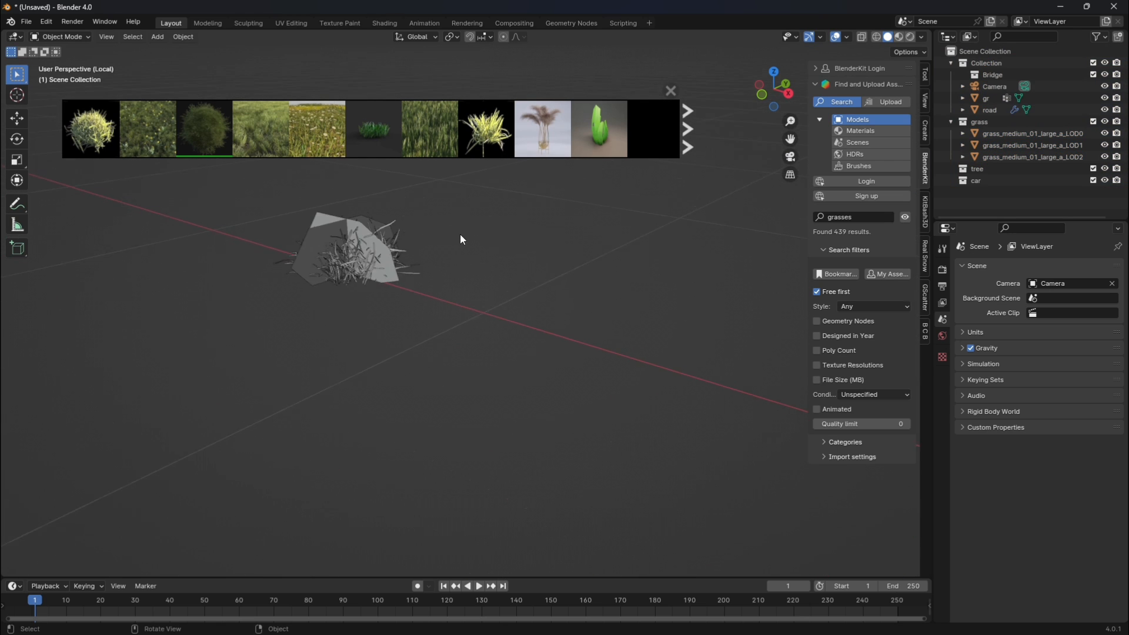
pyautogui.scroll(2, 461, 235)
pyautogui.moveTo(790, 140); pyautogui.dragTo(895, 249)
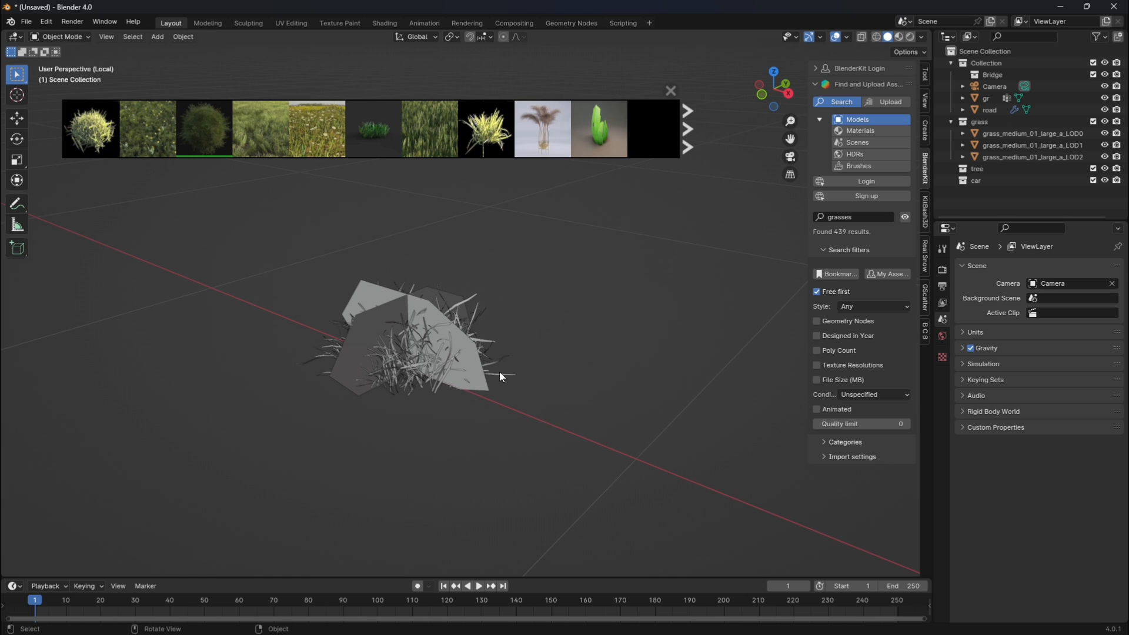
pyautogui.click(483, 380)
pyautogui.press('x')
pyautogui.click(483, 380)
pyautogui.click(475, 368)
pyautogui.press('x')
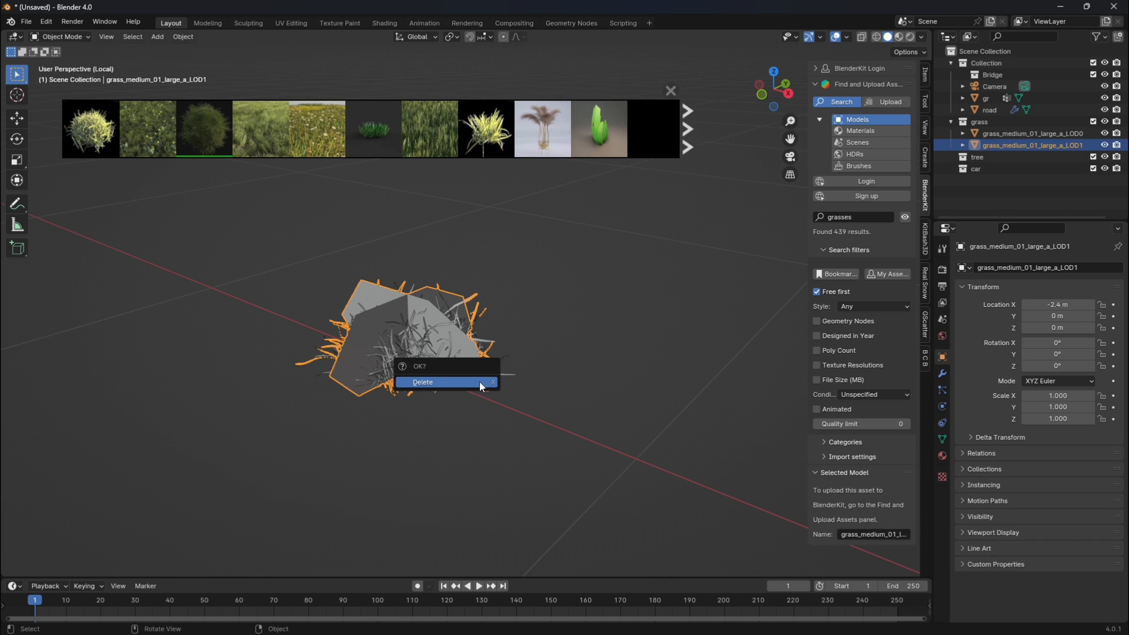
pyautogui.click(447, 382)
# Select the remaining grass clump and scale it up uniformly to about 12.1.
pyautogui.click(383, 338)
pyautogui.click(405, 408)
pyautogui.moveTo(270, 257); pyautogui.dragTo(571, 446)
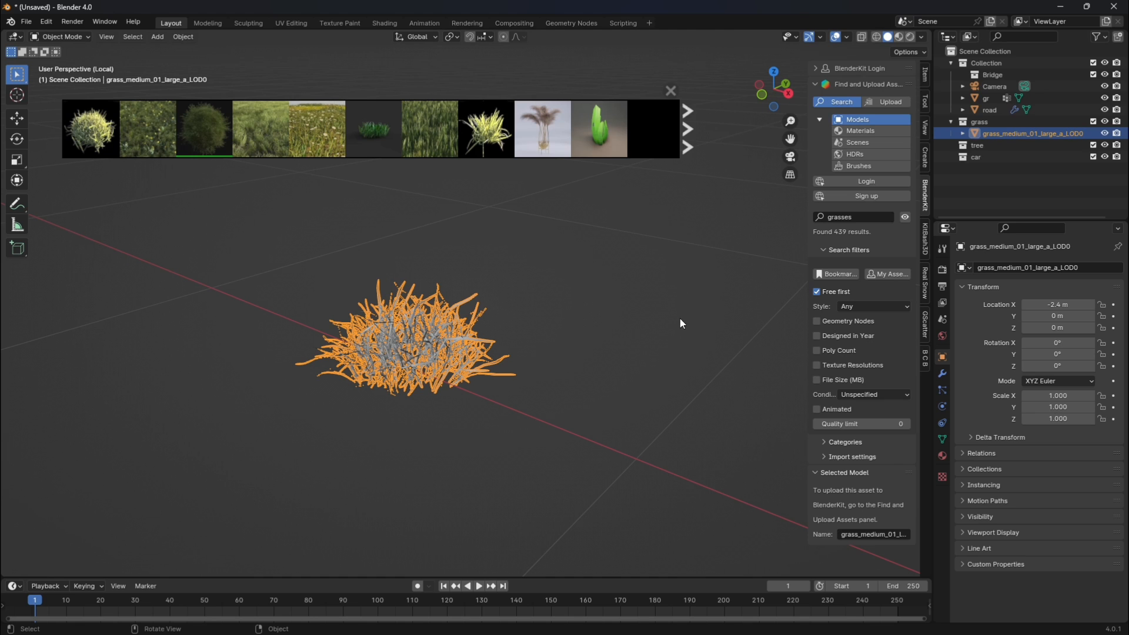
pyautogui.press('s')
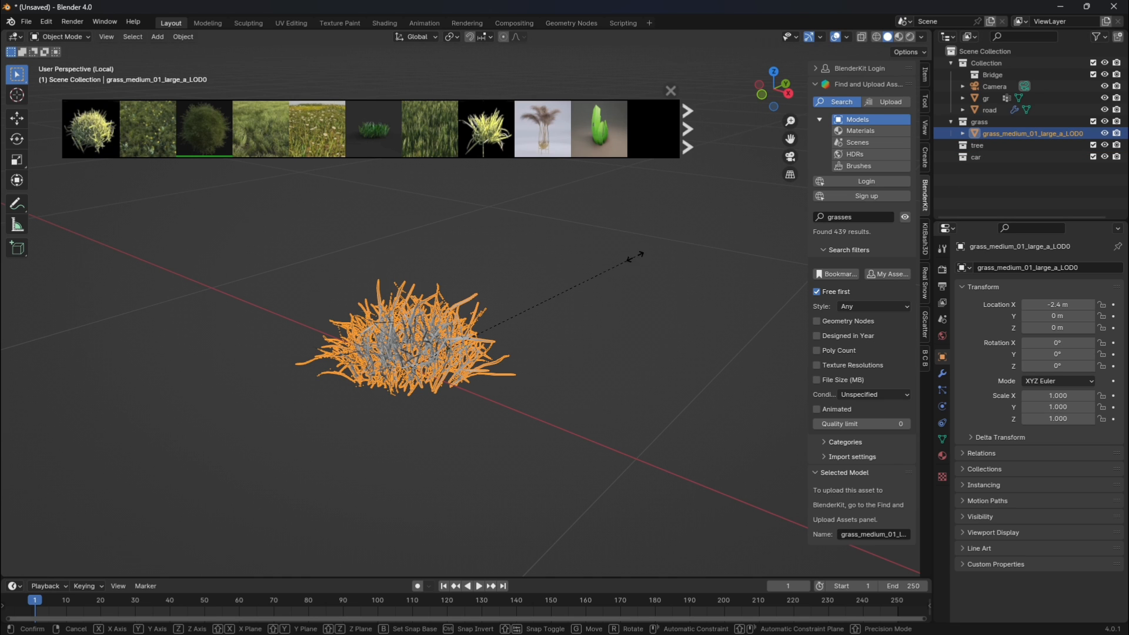
pyautogui.click(36, 298)
pyautogui.scroll(-11, 611, 290)
pyautogui.press('s')
pyautogui.click(615, 244)
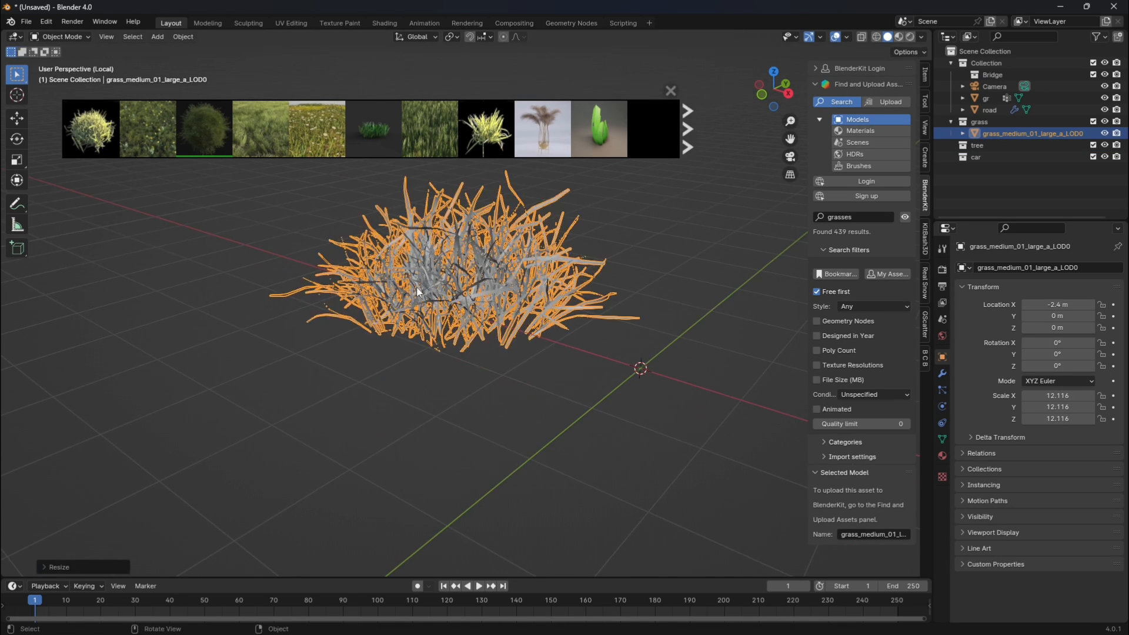
# Leave local view and move the grass clump along Y to about -195.67 m, clear of the road and terrain.
pyautogui.press('KP_Divide')
pyautogui.press('g')
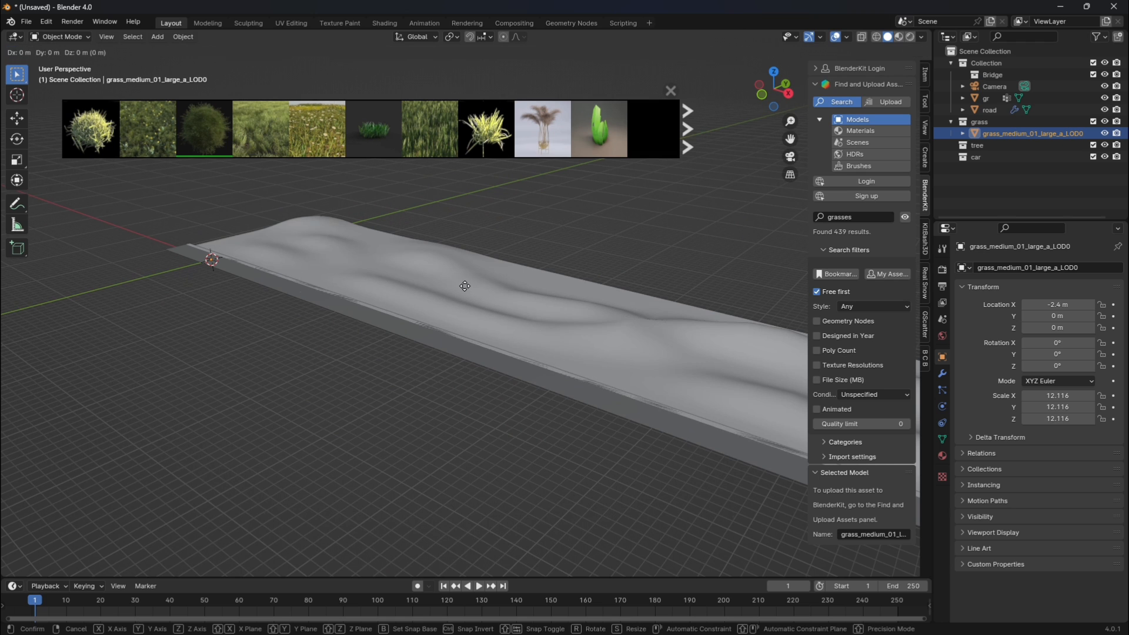
pyautogui.press('y')
pyautogui.click(284, 361)
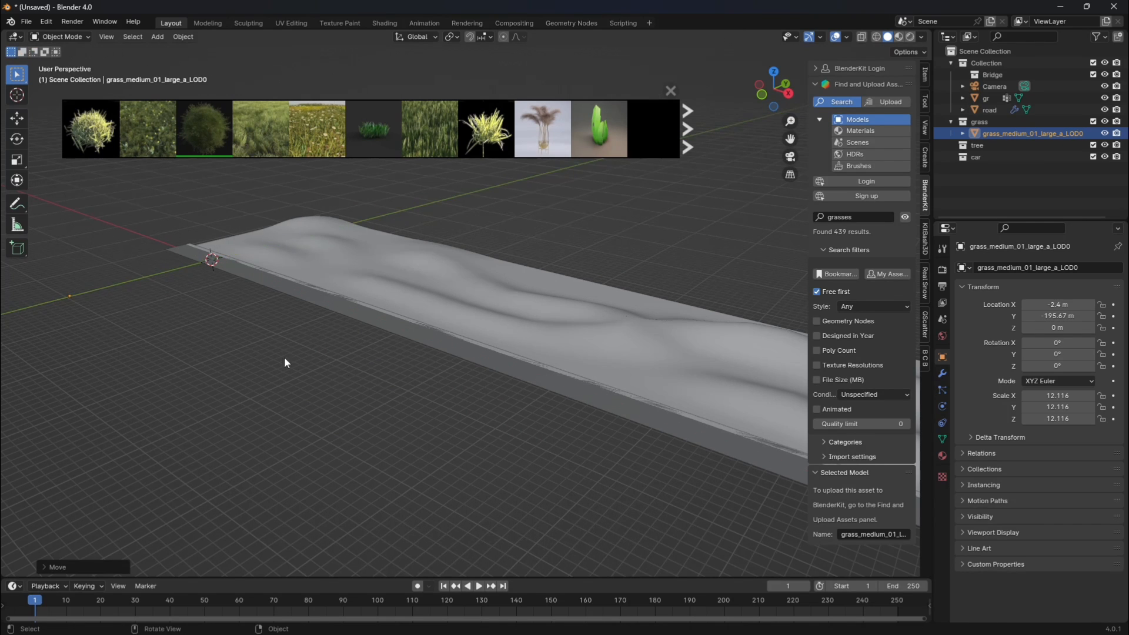
# Add a particle system of type Hair to the terrain object gr.
pyautogui.scroll(2, 713, 176)
pyautogui.moveTo(791, 138); pyautogui.dragTo(771, 150)
pyautogui.click(623, 331)
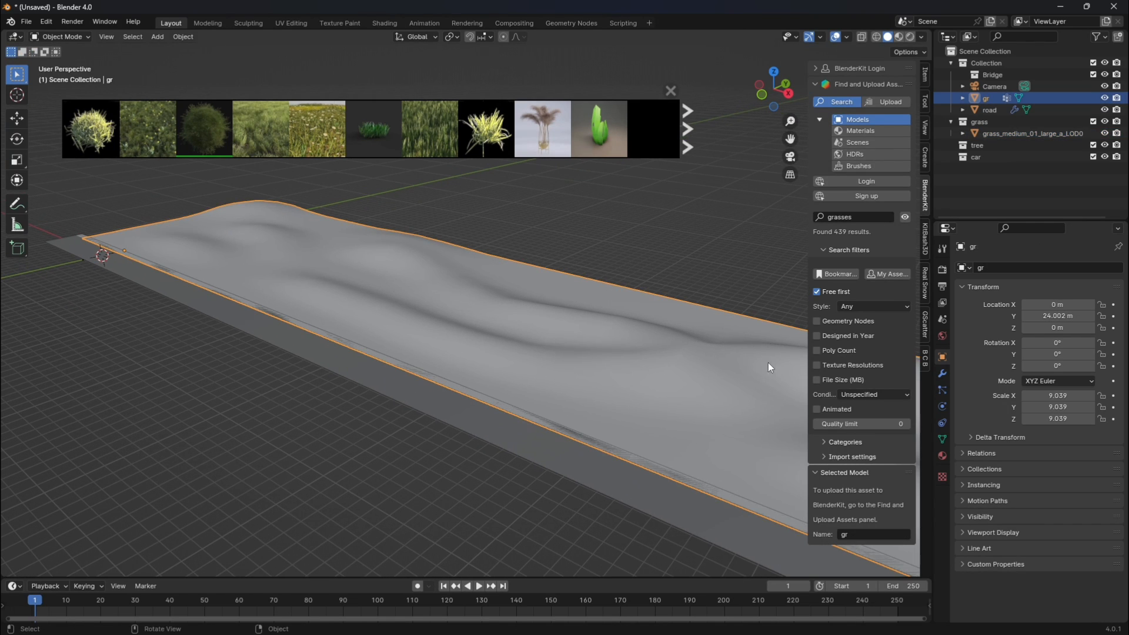
pyautogui.click(942, 390)
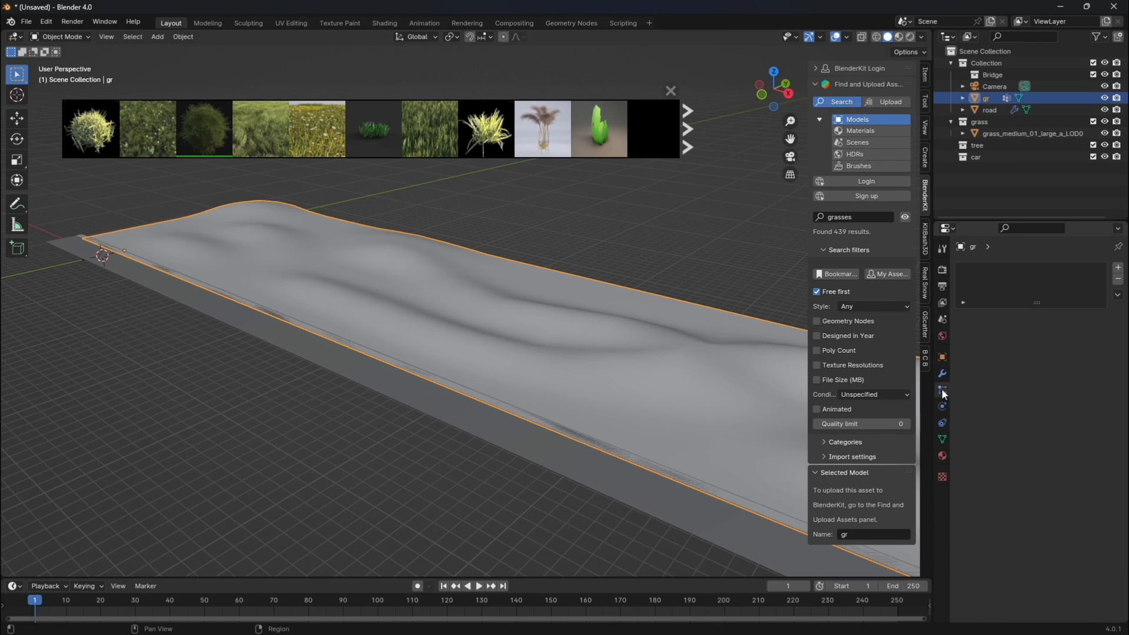
pyautogui.click(1119, 268)
pyautogui.click(1069, 332)
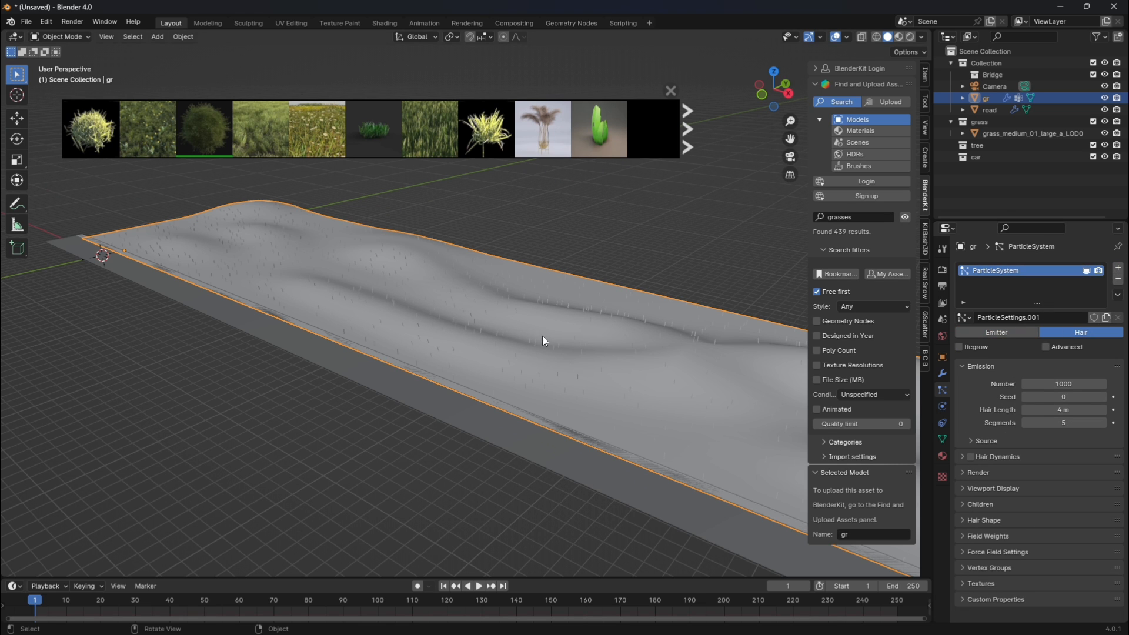
# Enable Advanced on the hair particle system and set it to render as Object.
pyautogui.scroll(2, 542, 337)
pyautogui.scroll(2, 390, 356)
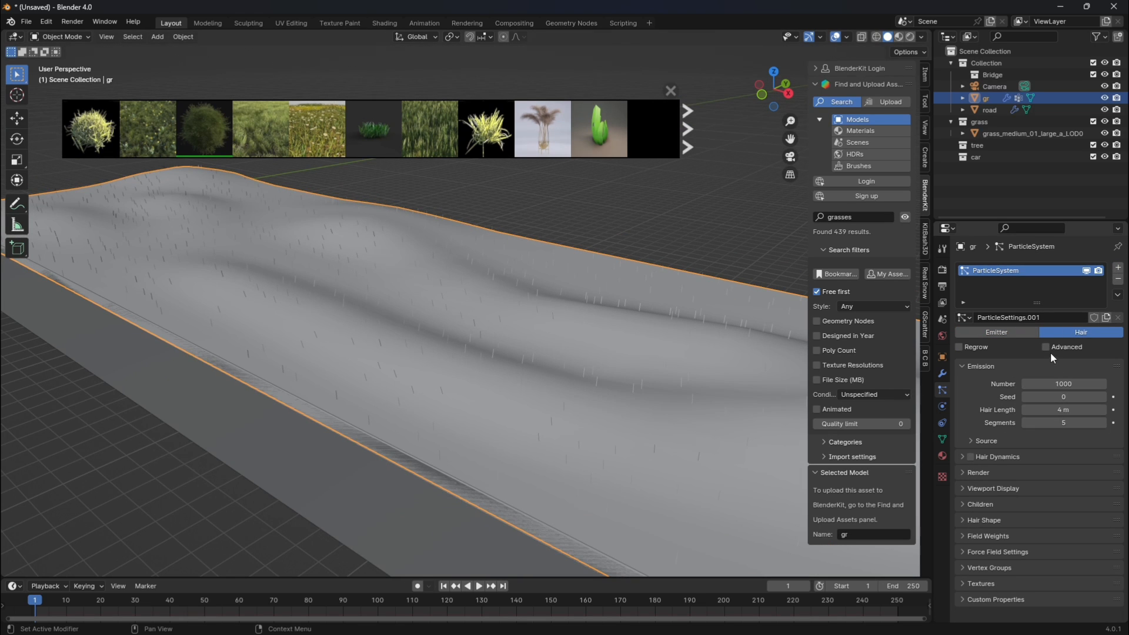
pyautogui.click(1047, 347)
pyautogui.scroll(-2, 987, 478)
pyautogui.click(973, 487)
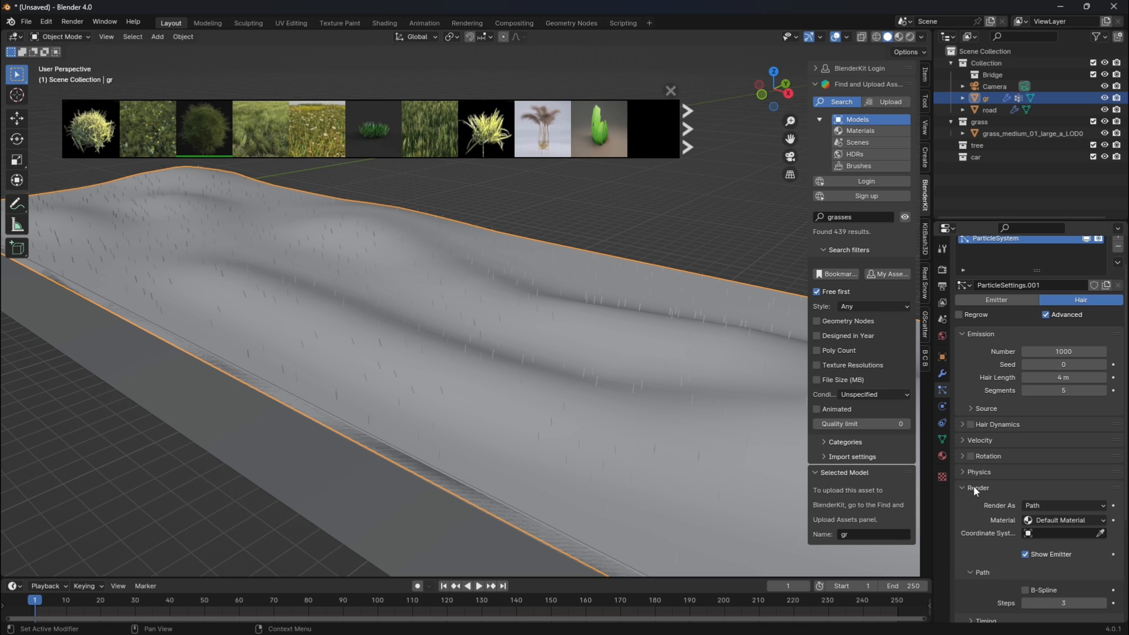
pyautogui.scroll(-3, 1063, 454)
pyautogui.click(1051, 432)
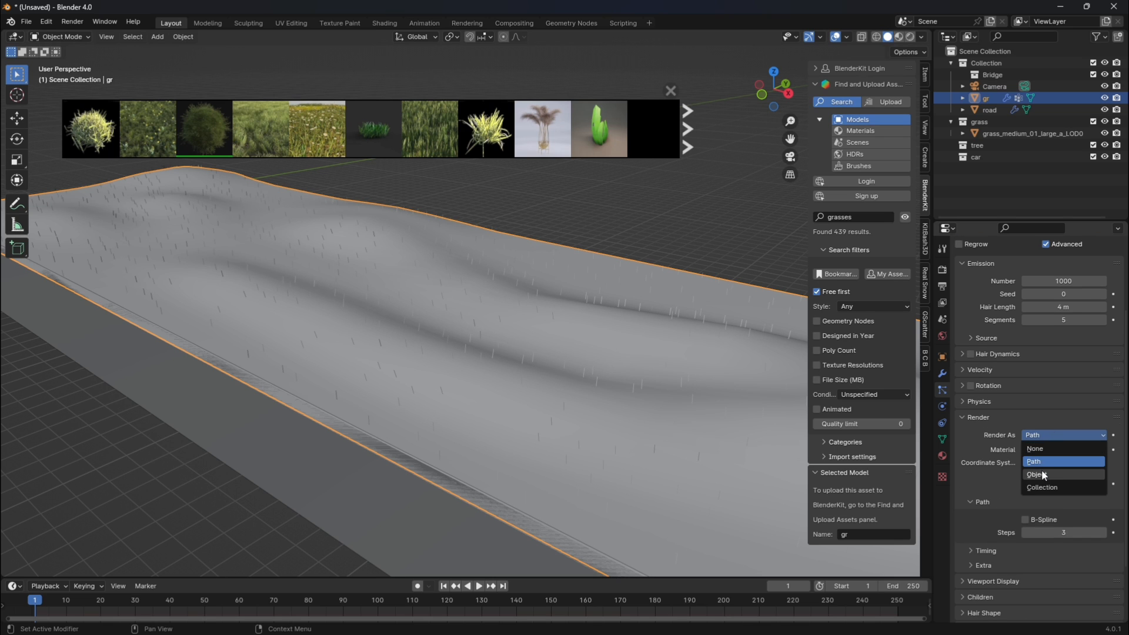
pyautogui.click(1042, 469)
# Set the hair particle system's instance object to grass_medium_01_large_a_LOD0.
pyautogui.scroll(-1, 601, 414)
pyautogui.scroll(2, 574, 352)
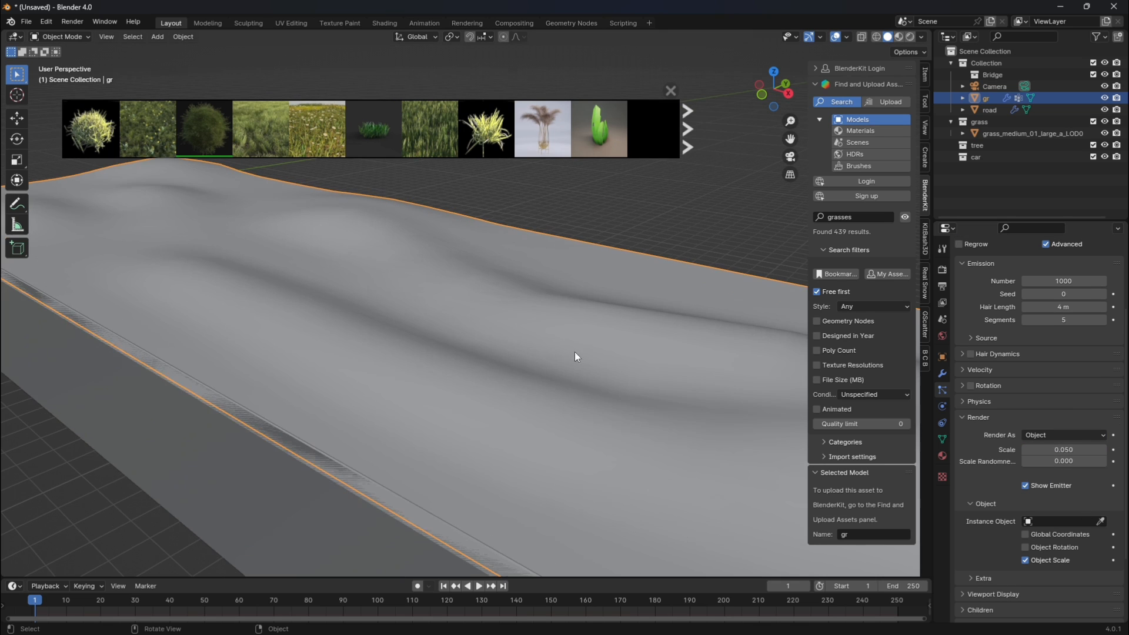
pyautogui.scroll(-2, 569, 282)
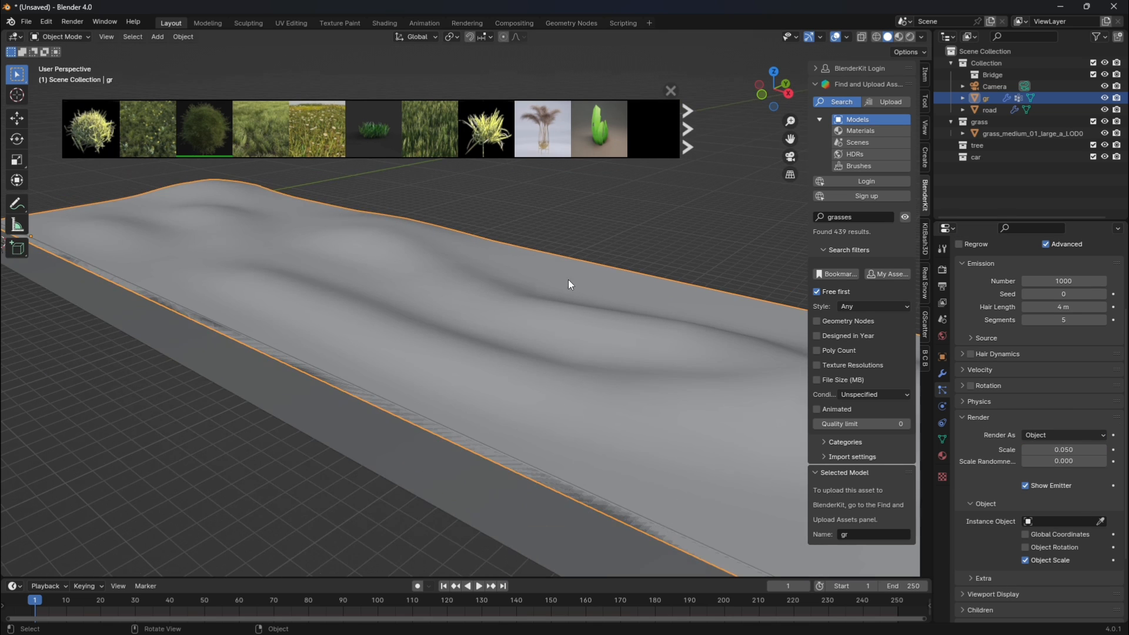
pyautogui.click(1099, 522)
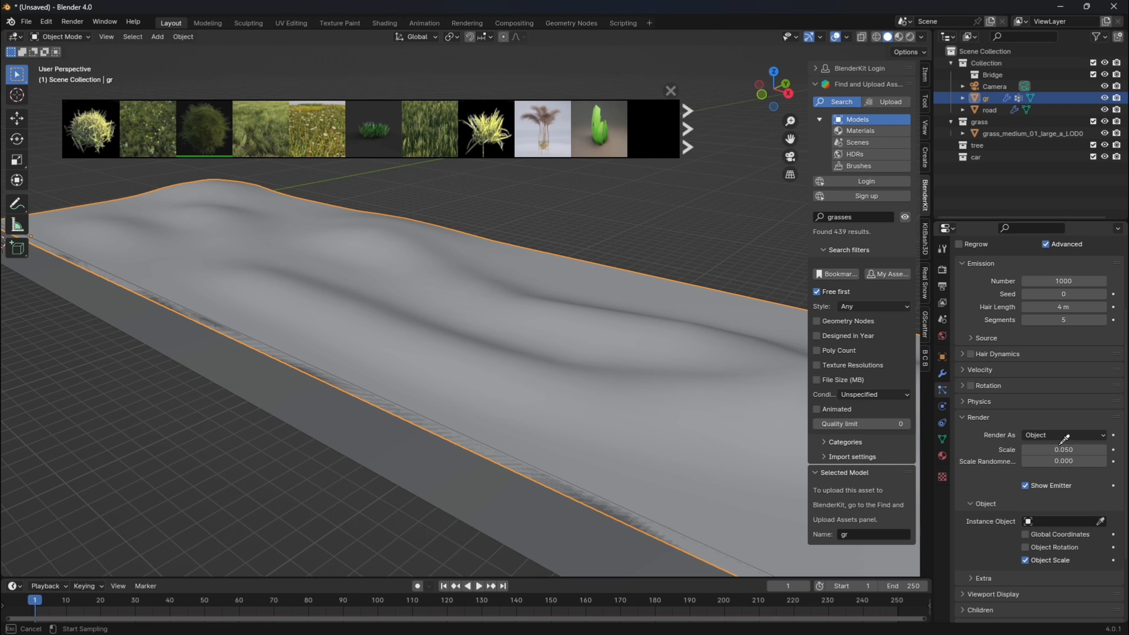
pyautogui.click(1005, 134)
# Set the emission number of the grass particle system to 3000.
pyautogui.scroll(3, 583, 349)
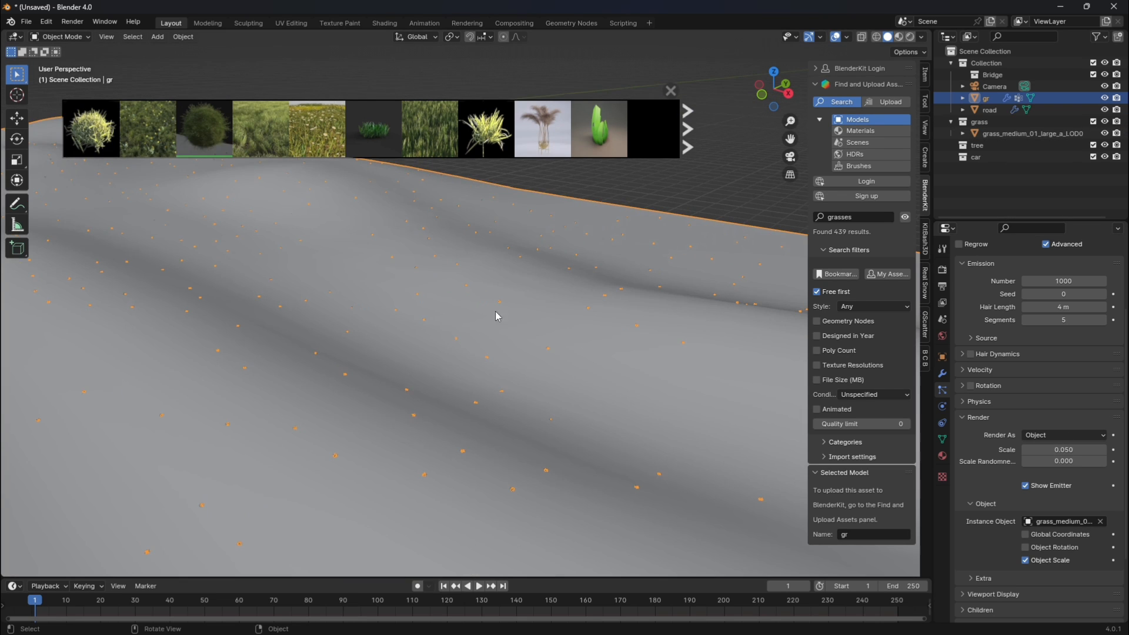
pyautogui.click(1069, 282)
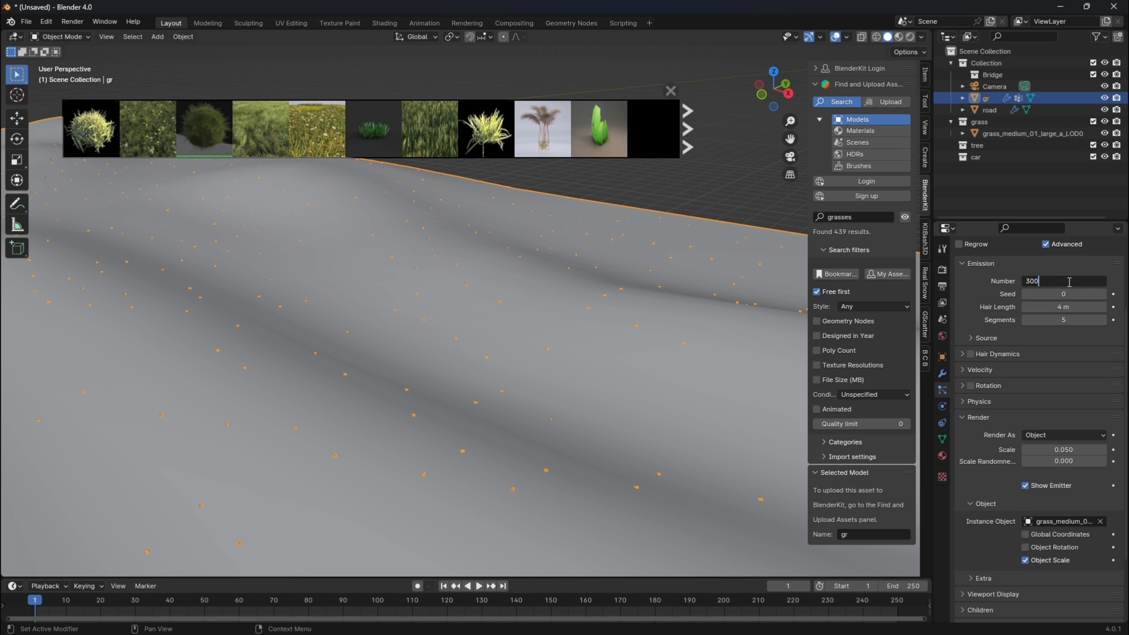
pyautogui.write('3000')
pyautogui.press('Return')
pyautogui.scroll(-2, 738, 317)
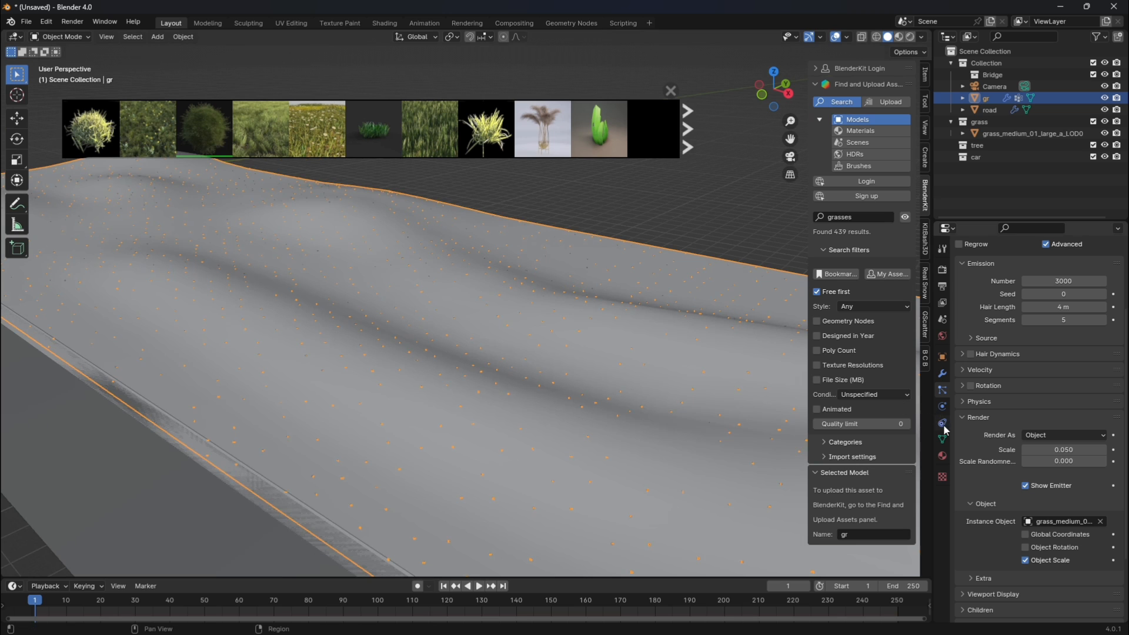
# Increase the grass particles' render scale to 0.260 and check the result through the camera.
pyautogui.moveTo(1056, 450); pyautogui.dragTo(1077, 449)
pyautogui.click(775, 214)
pyautogui.click(791, 157)
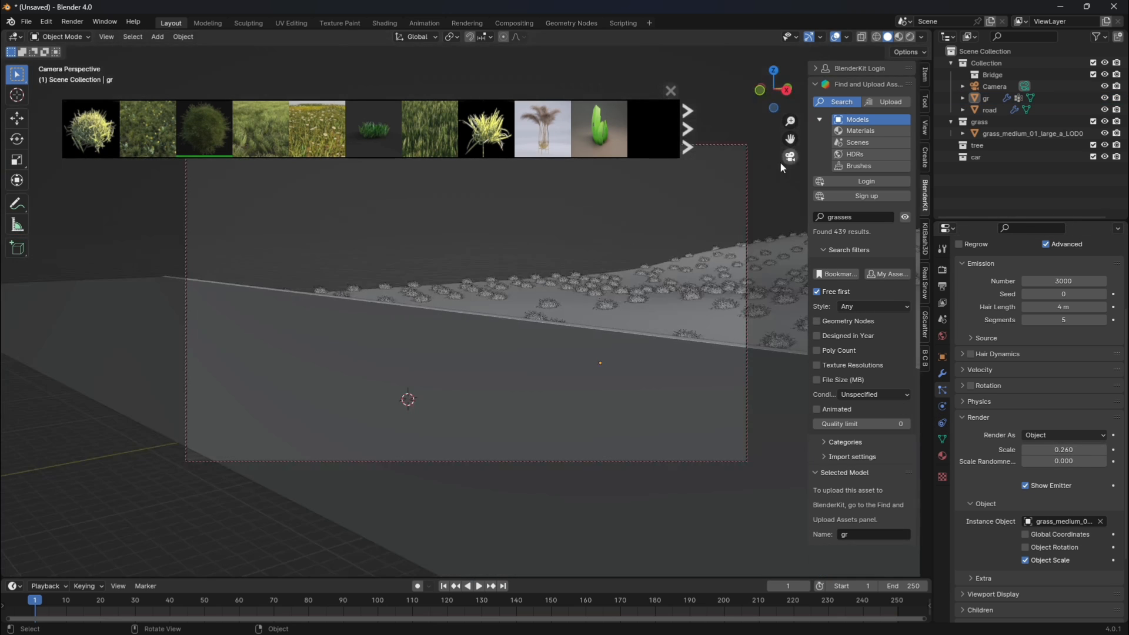
pyautogui.scroll(-4, 672, 291)
pyautogui.click(792, 158)
pyautogui.moveTo(792, 141); pyautogui.dragTo(503, 394)
# Assign the grass vertex group to the particle system's Density and Length.
pyautogui.scroll(-3, 1008, 481)
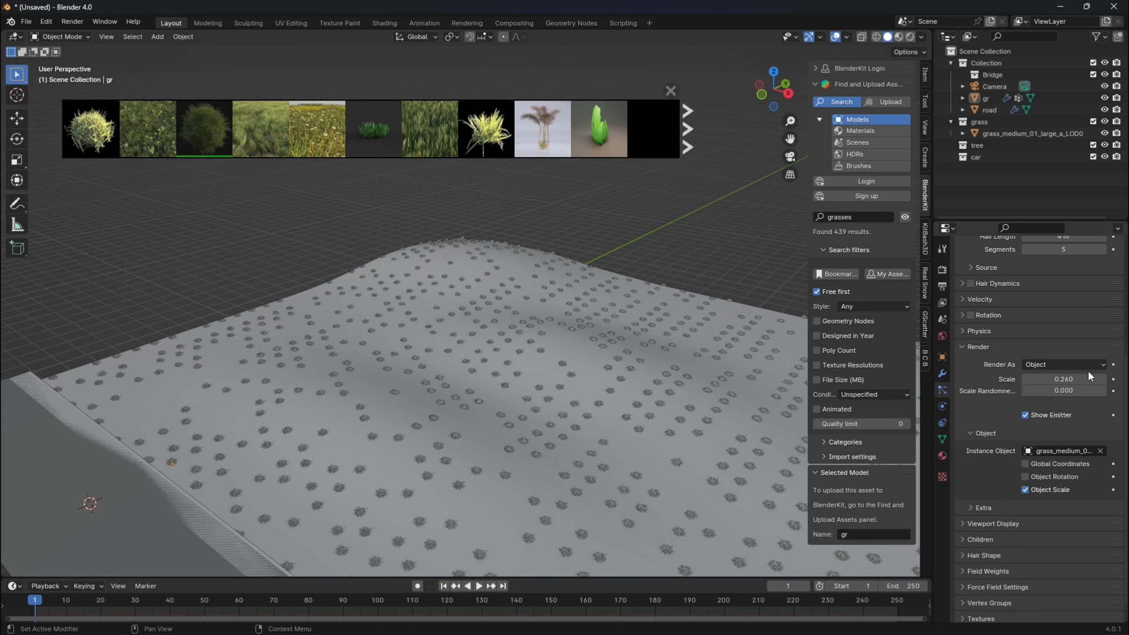
pyautogui.click(964, 583)
pyautogui.scroll(-3, 1000, 559)
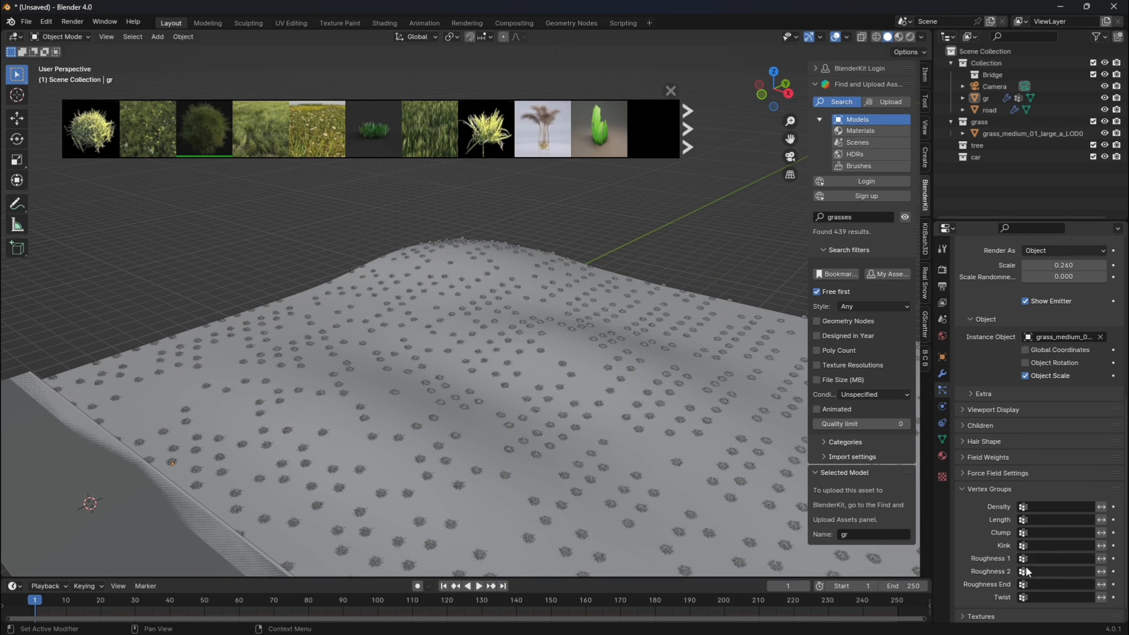
pyautogui.click(1035, 507)
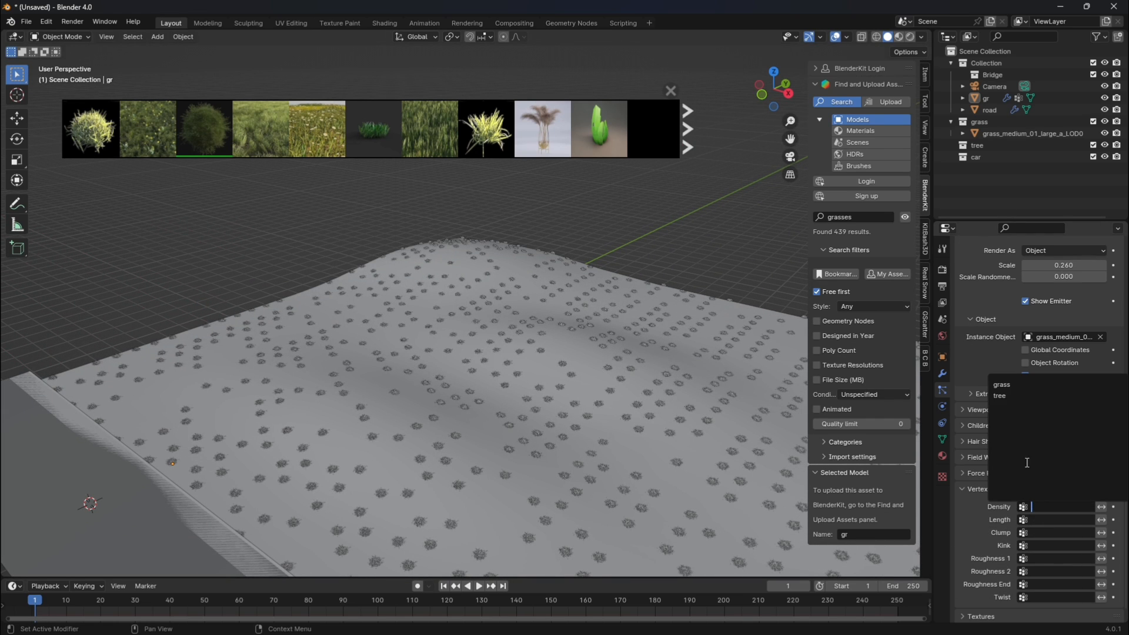
pyautogui.click(1004, 386)
pyautogui.scroll(-3, 674, 397)
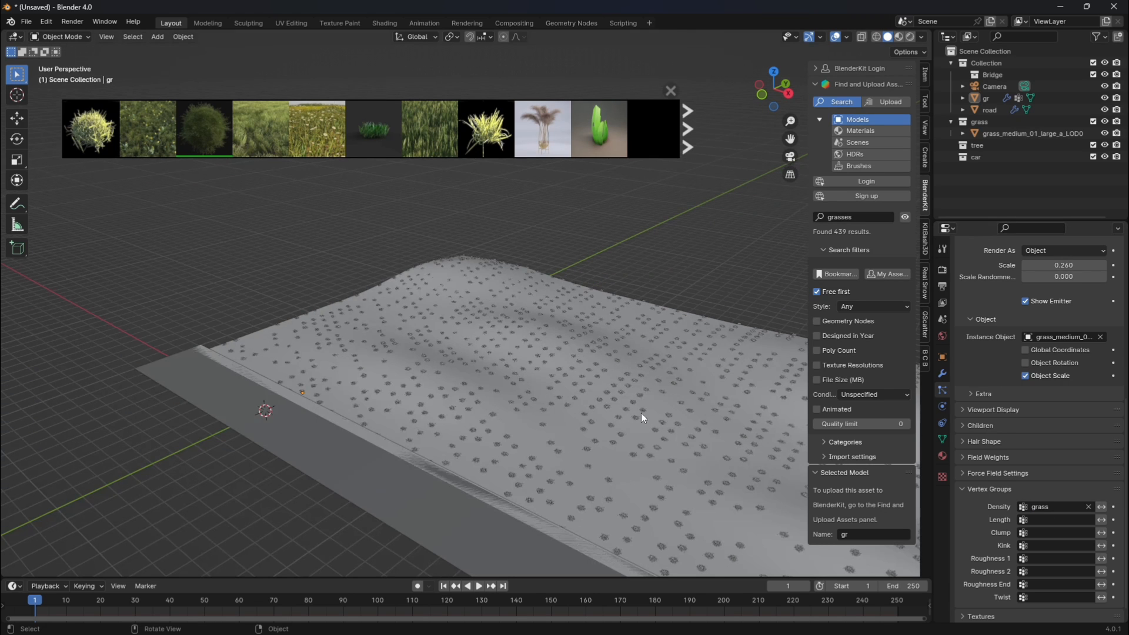
pyautogui.click(1056, 519)
pyautogui.click(1005, 400)
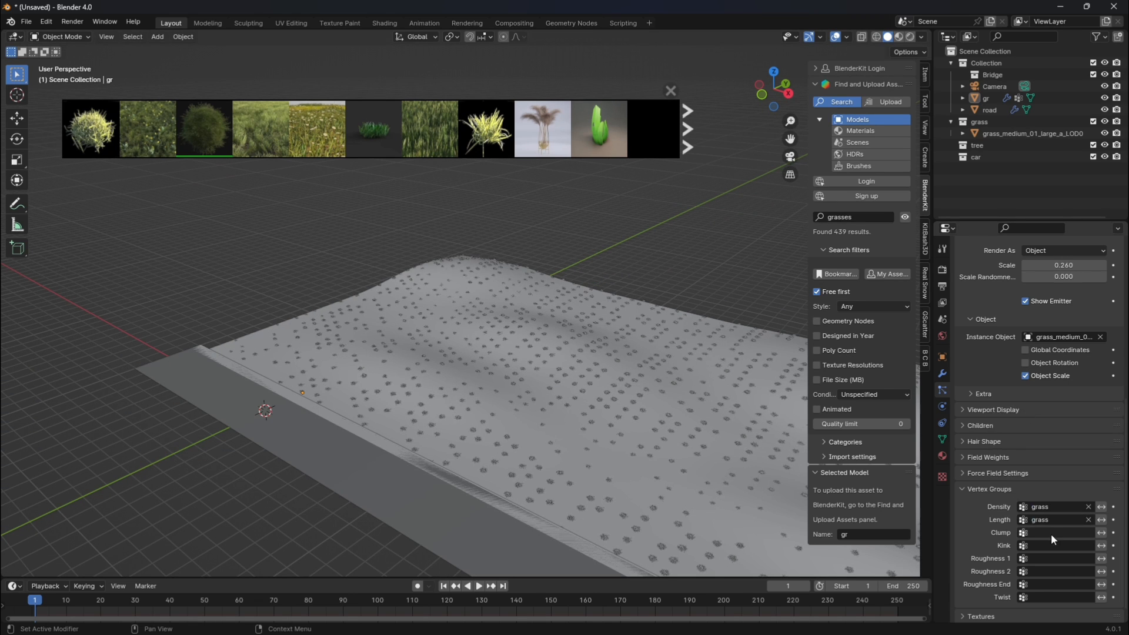
# Assign the grass vertex group to the particle system's Clump, Kink and Roughness 1.
pyautogui.click(1050, 533)
pyautogui.click(1004, 410)
pyautogui.click(1043, 542)
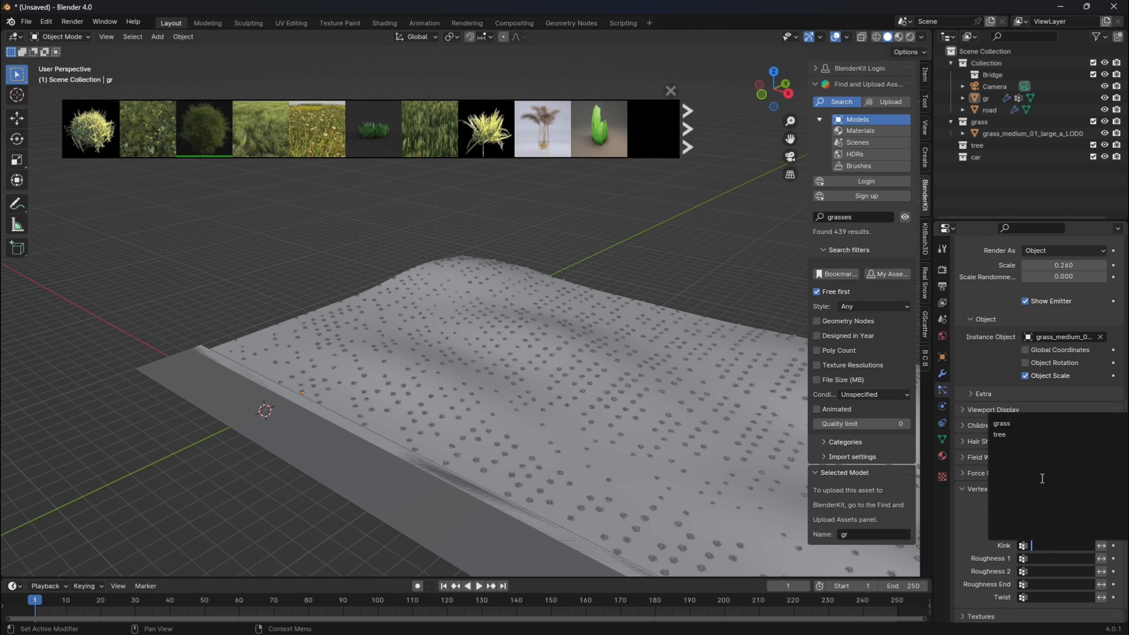
pyautogui.click(1003, 424)
pyautogui.click(1057, 560)
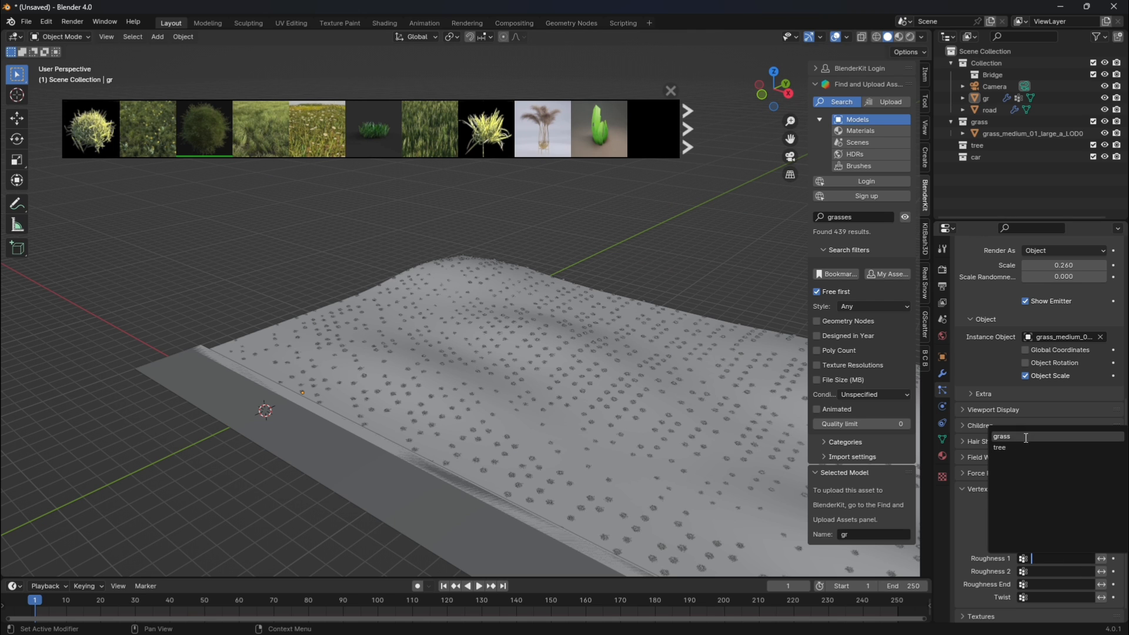
pyautogui.click(1026, 437)
# Assign the grass vertex group to Roughness 2, Roughness End and Twist, and close the asset results strip.
pyautogui.click(1058, 572)
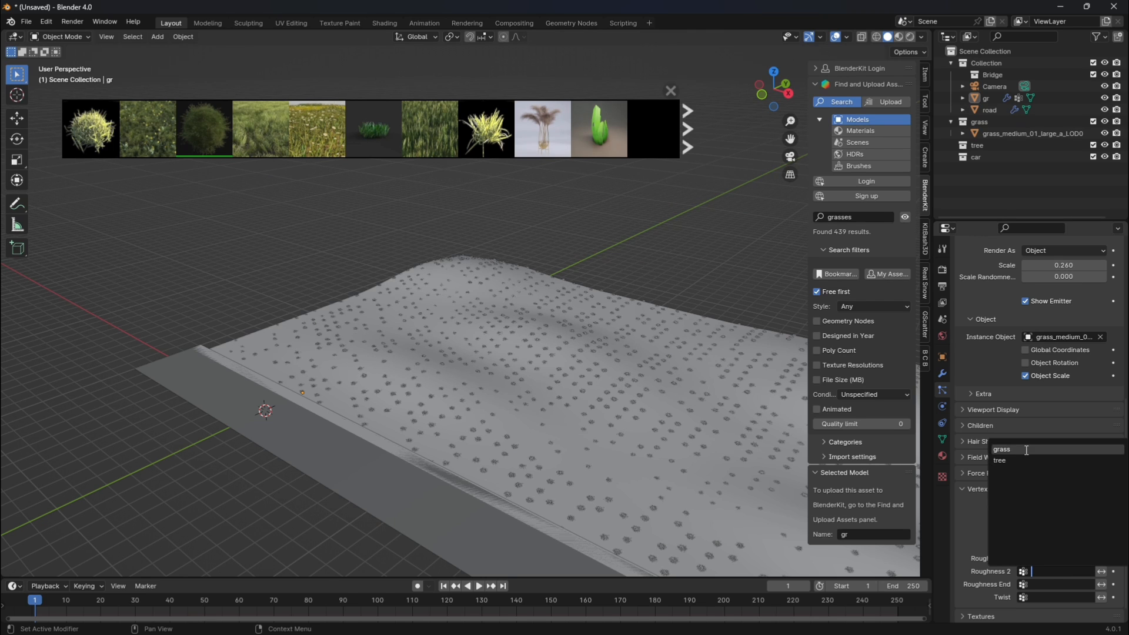
pyautogui.click(1026, 450)
pyautogui.click(1059, 584)
pyautogui.click(1026, 463)
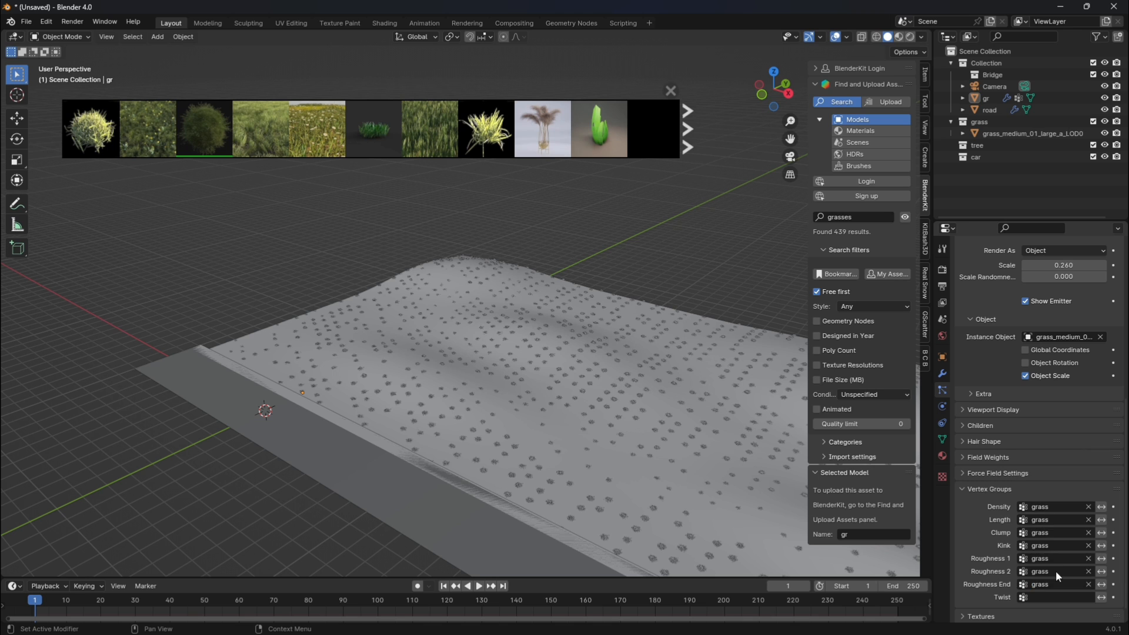
pyautogui.click(1053, 597)
pyautogui.click(1026, 475)
pyautogui.click(673, 95)
pyautogui.scroll(-2, 681, 220)
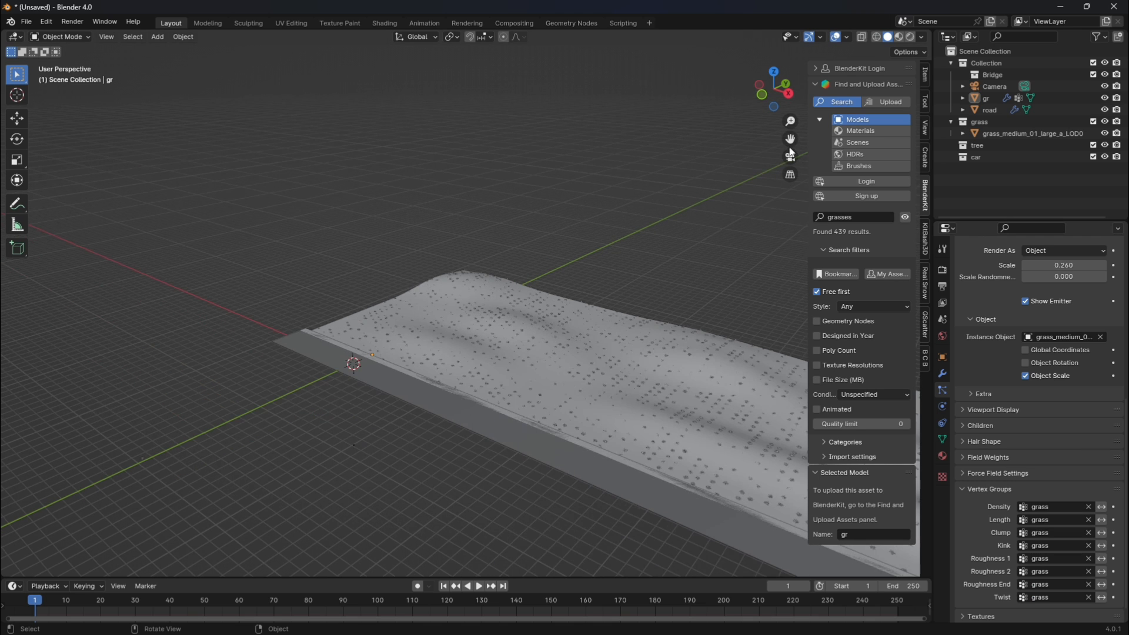
pyautogui.keyDown('shift'); pyautogui.moveTo(790, 148); pyautogui.dragTo(573, 95, button='middle'); pyautogui.keyUp('shift')
# Enable Rotation on the grass particle system and set its Orientation Axis to None.
pyautogui.scroll(8, 1032, 478)
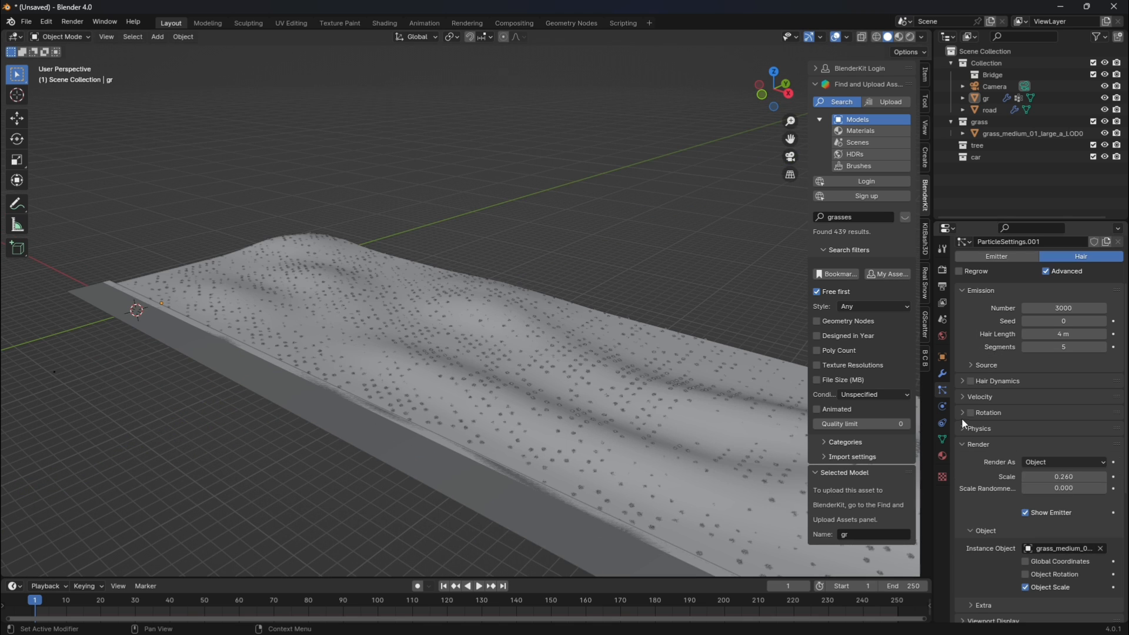
pyautogui.click(961, 413)
pyautogui.click(972, 413)
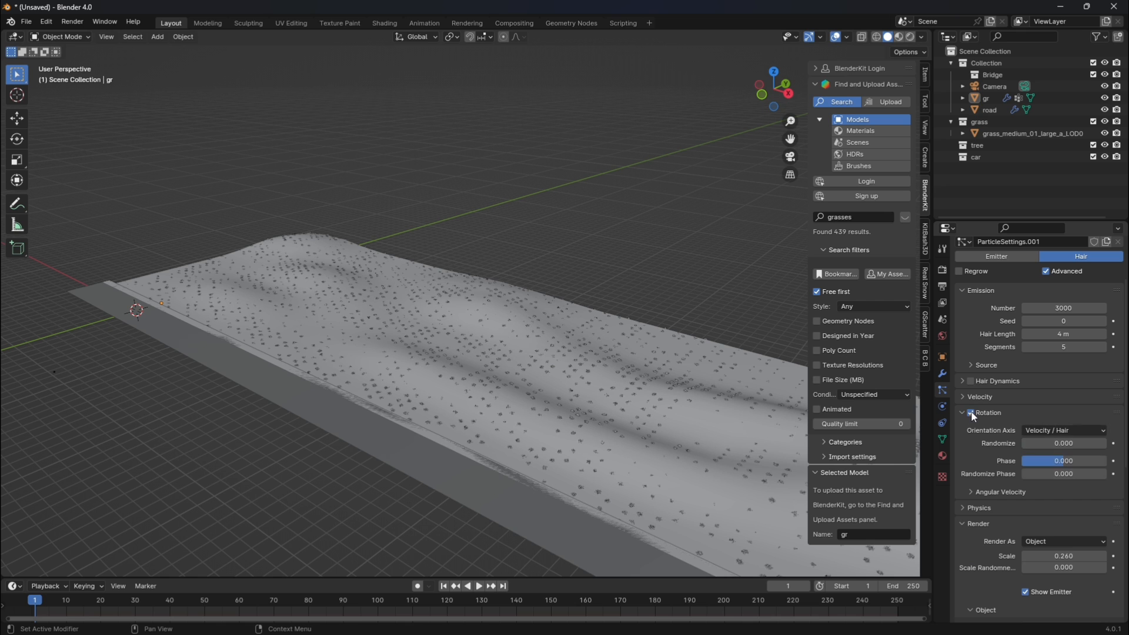
pyautogui.click(1064, 429)
pyautogui.click(1034, 450)
pyautogui.scroll(3, 444, 393)
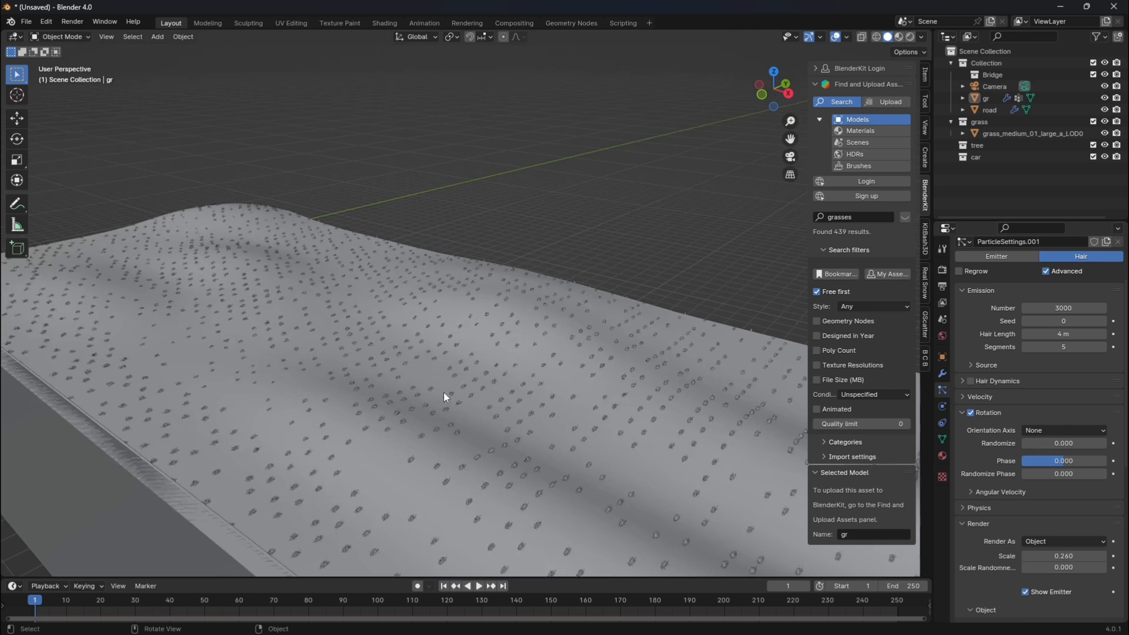
pyautogui.scroll(2, 443, 393)
pyautogui.scroll(-2, 475, 376)
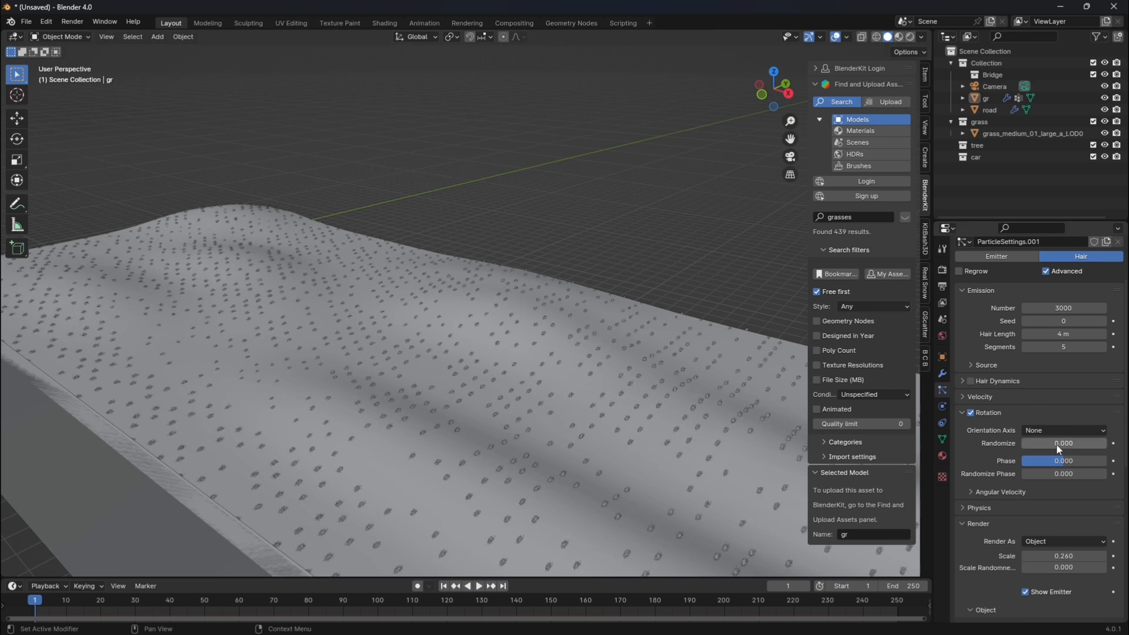
# Set the grass particles' rotation Randomize to 0.476 and their render scale to 0.390.
pyautogui.moveTo(1056, 443); pyautogui.dragTo(1056, 447)
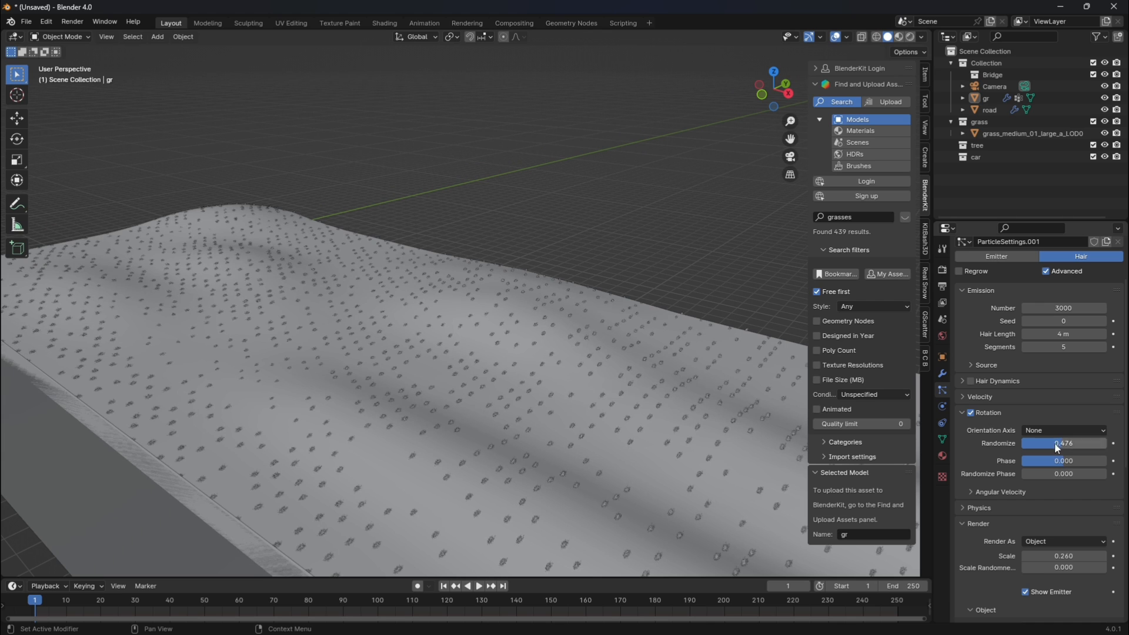
pyautogui.moveTo(1062, 558); pyautogui.dragTo(1074, 558)
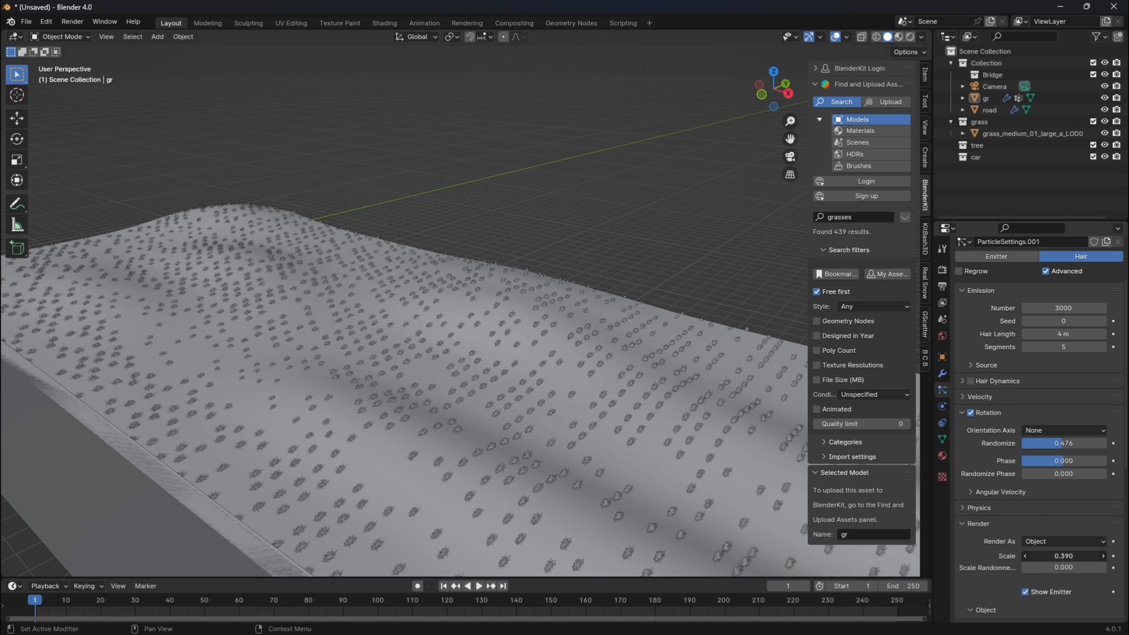
# Set the grass emission number to 8000 and check the coverage through the camera.
pyautogui.click(1052, 302)
pyautogui.press('BackSpace')
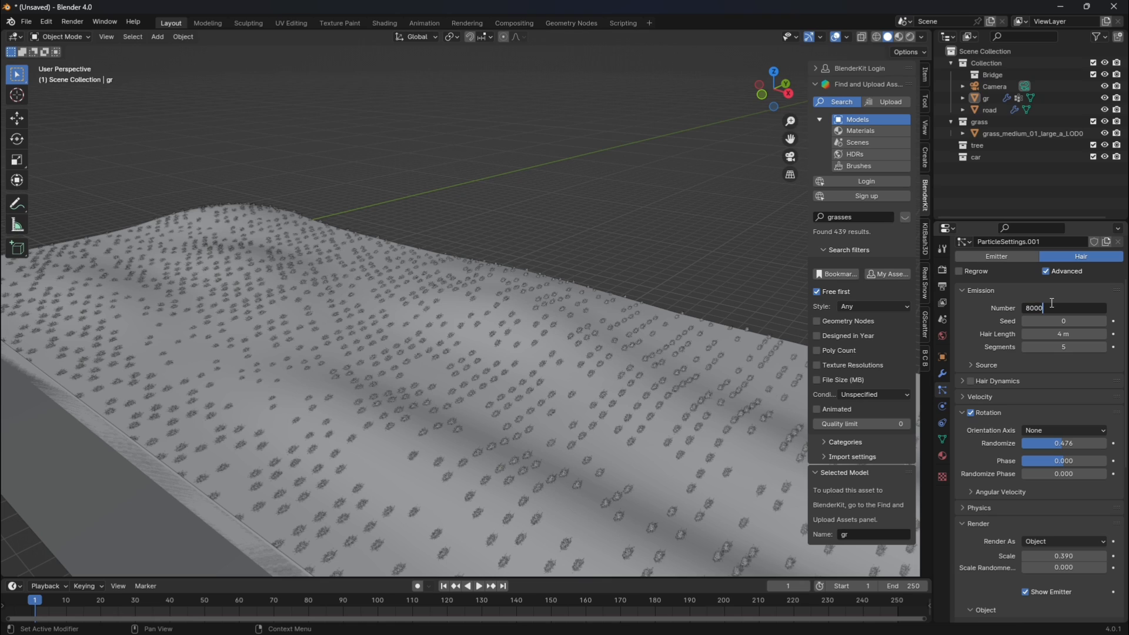
pyautogui.write('8000')
pyautogui.press('Return')
pyautogui.click(789, 158)
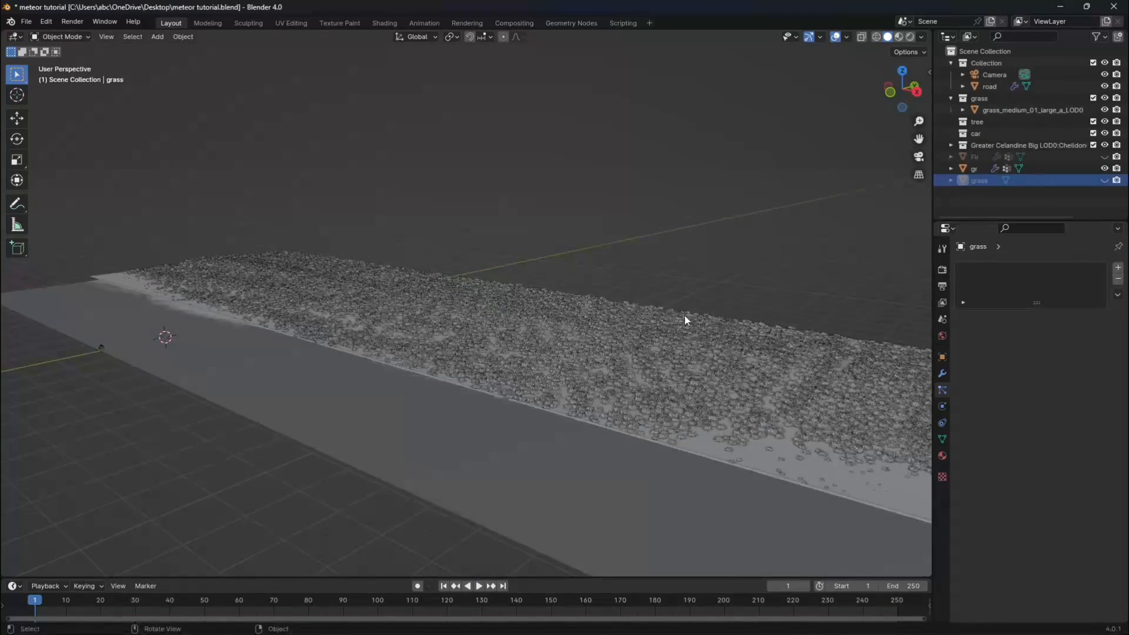
pyautogui.scroll(-2, 612, 335)
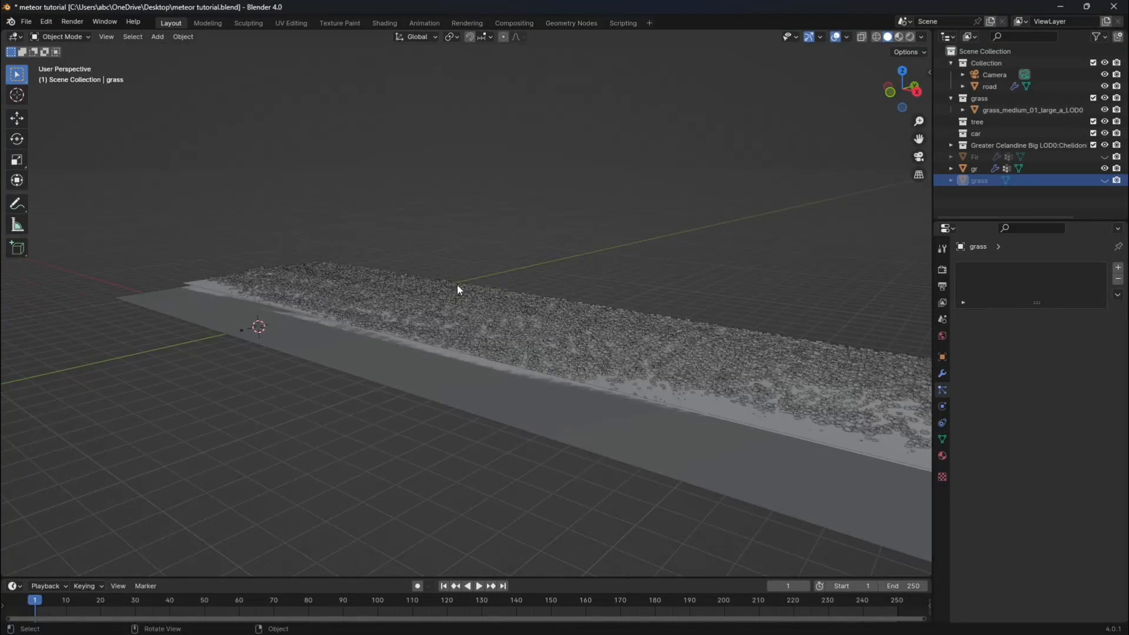
# Select the terrain gr and review the settings of its grass particle system.
pyautogui.moveTo(901, 93); pyautogui.dragTo(903, 99)
pyautogui.click(688, 268)
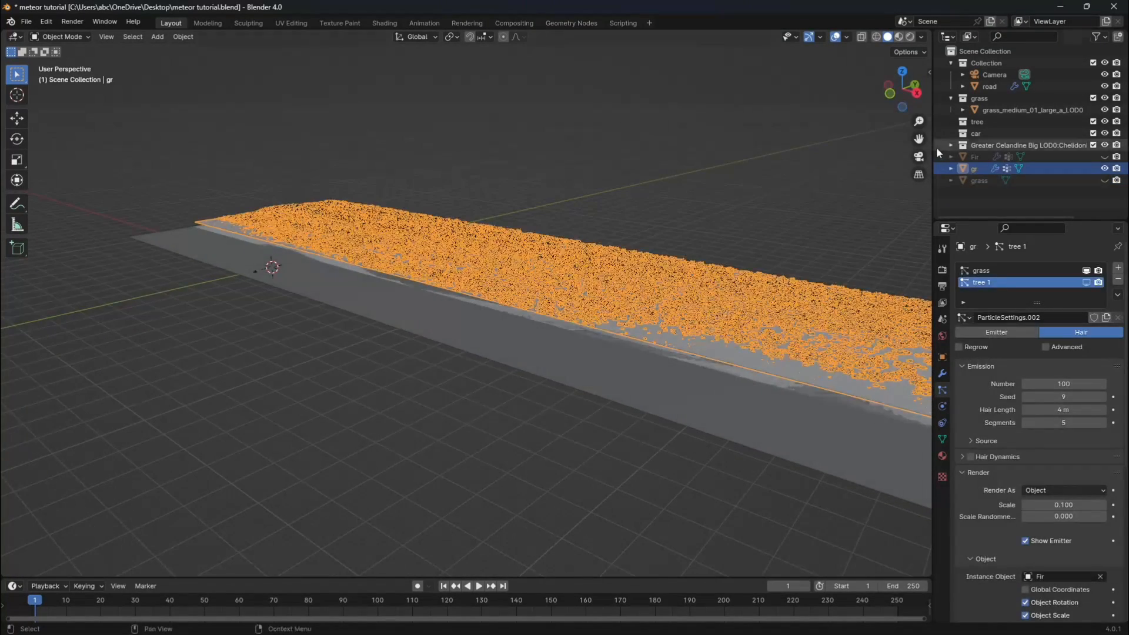
pyautogui.moveTo(919, 139); pyautogui.dragTo(919, 143)
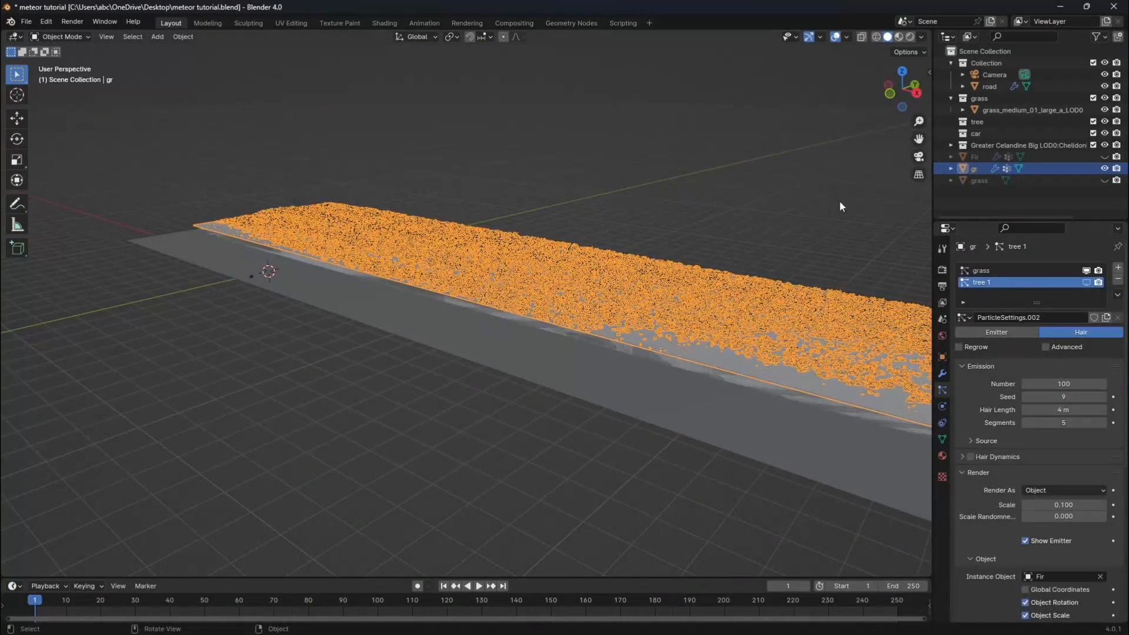
pyautogui.click(971, 272)
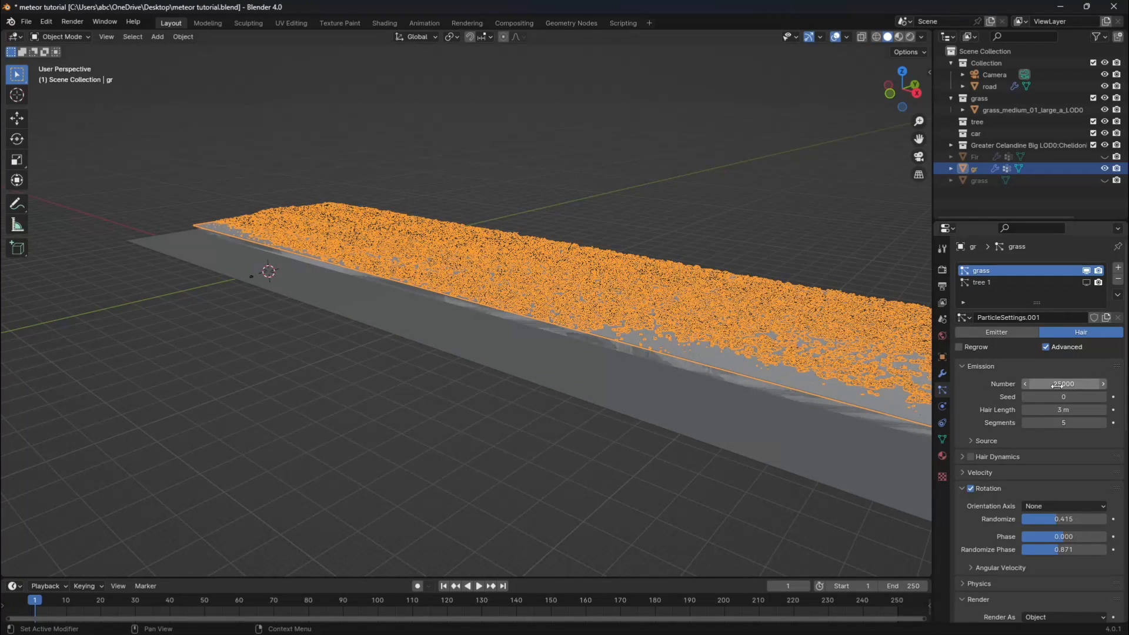
pyautogui.click(684, 193)
pyautogui.scroll(1, 558, 275)
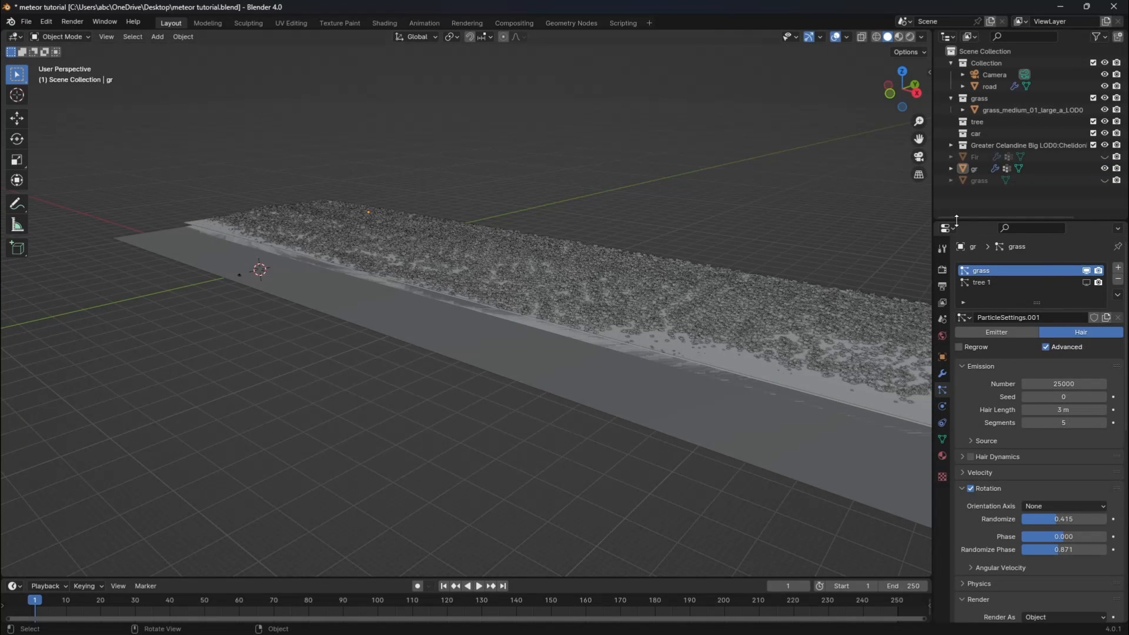
# Unhide the Fir tree object in the viewport.
pyautogui.click(1104, 157)
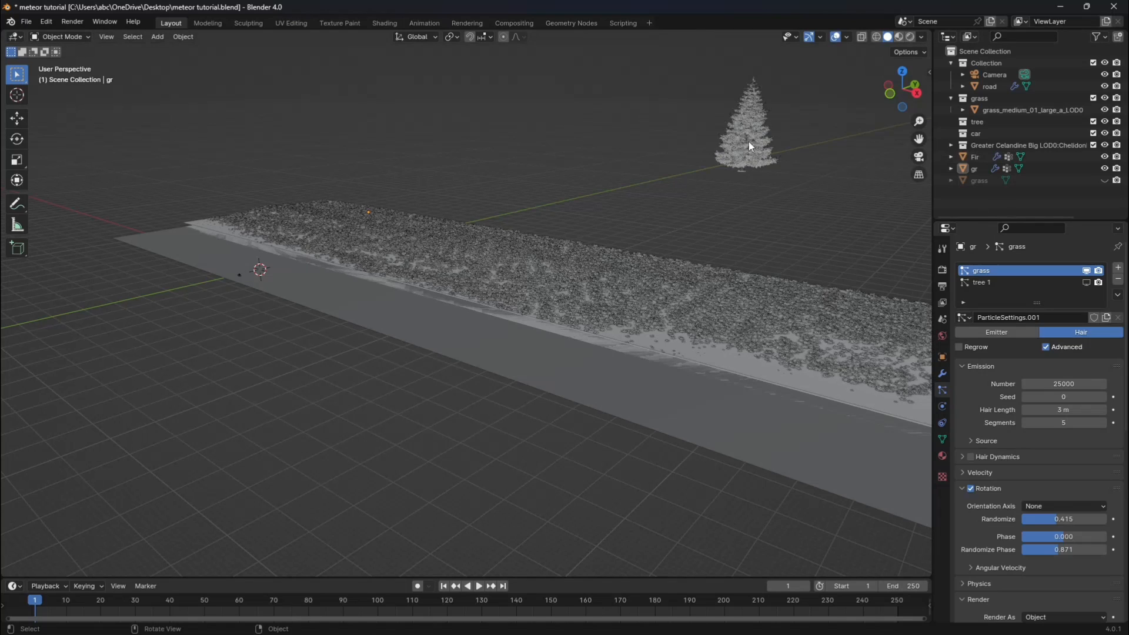
pyautogui.click(749, 142)
pyautogui.click(769, 236)
# Turn on viewport display for the terrain's tree 1 particle system and inspect its settings and the scattered fir trees.
pyautogui.click(754, 354)
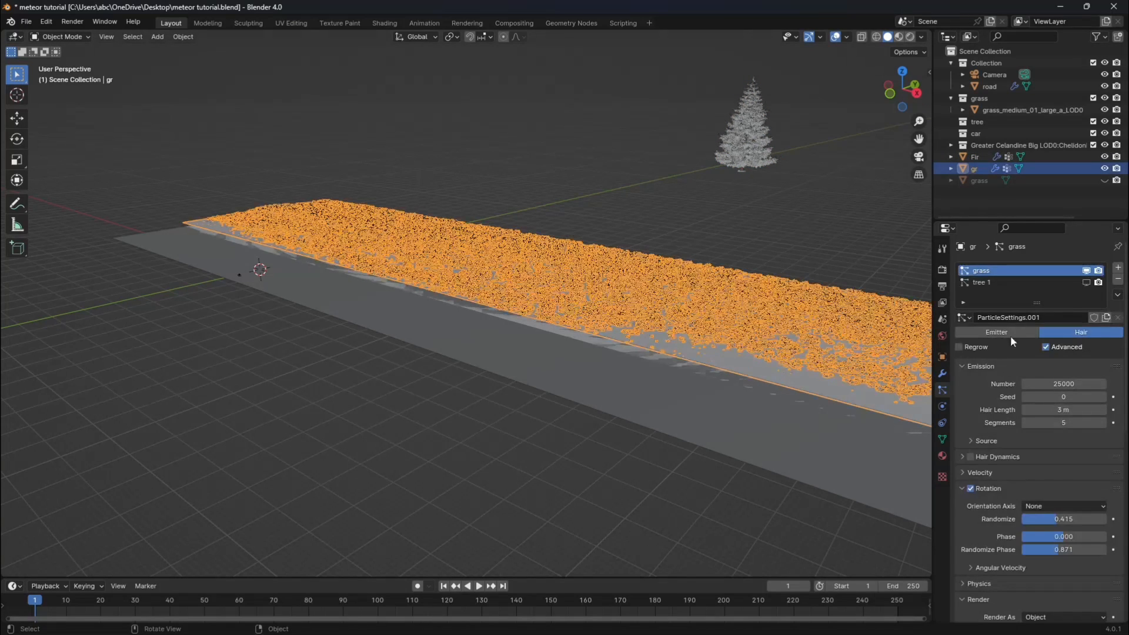
pyautogui.click(999, 283)
pyautogui.click(841, 221)
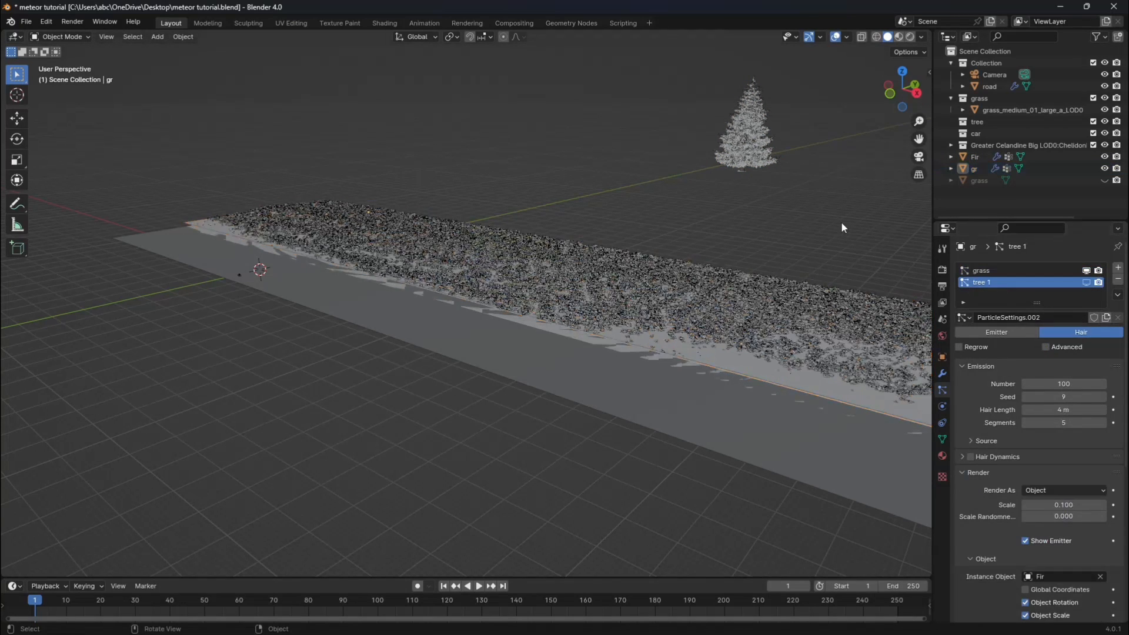
pyautogui.click(1086, 282)
pyautogui.scroll(-2, 514, 150)
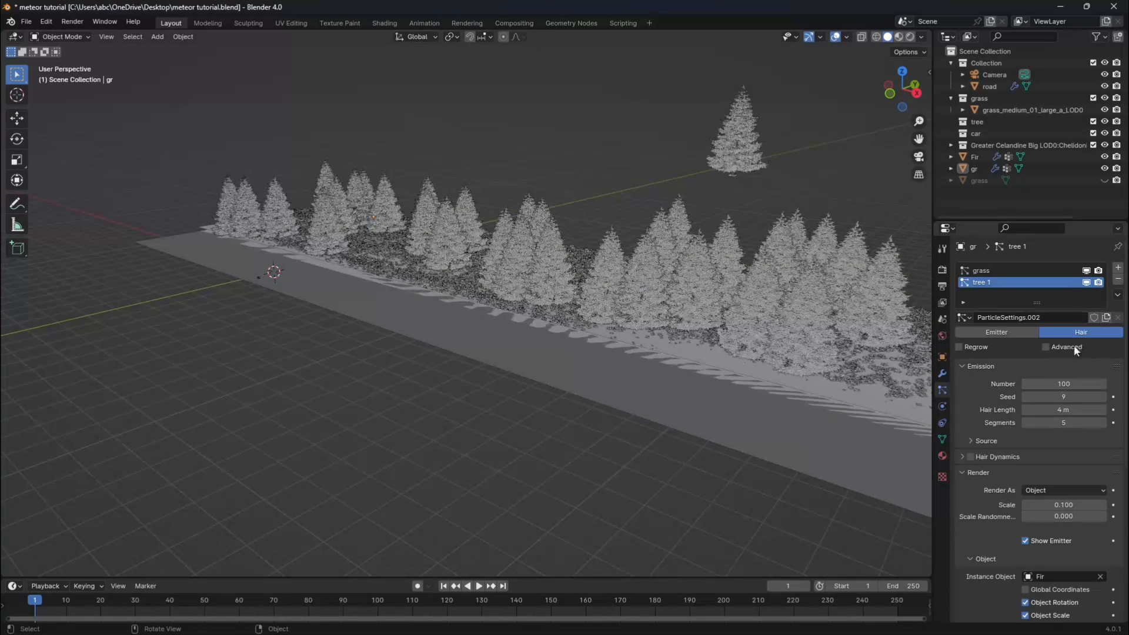
pyautogui.scroll(-5, 1046, 469)
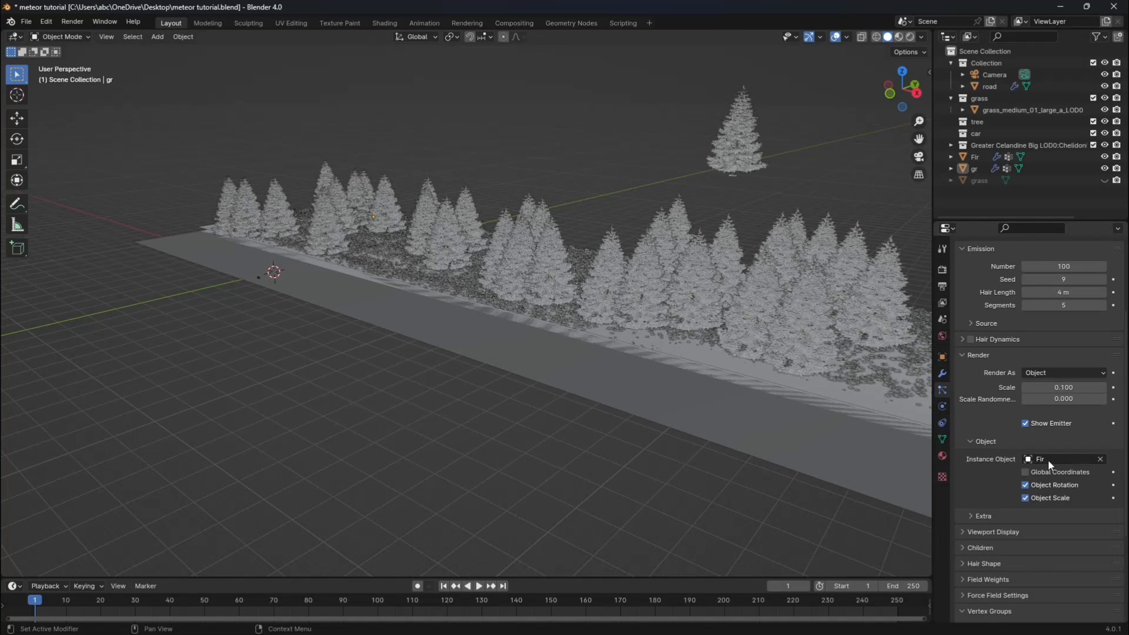
pyautogui.scroll(-2, 815, 185)
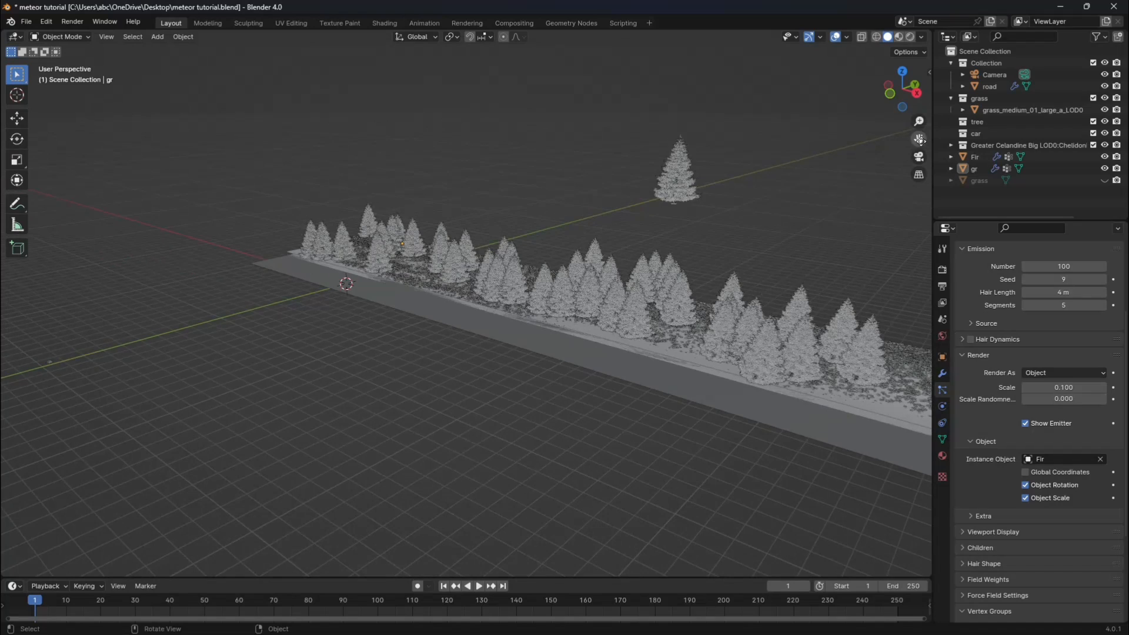
pyautogui.moveTo(920, 140); pyautogui.dragTo(697, 288)
pyautogui.scroll(2, 646, 302)
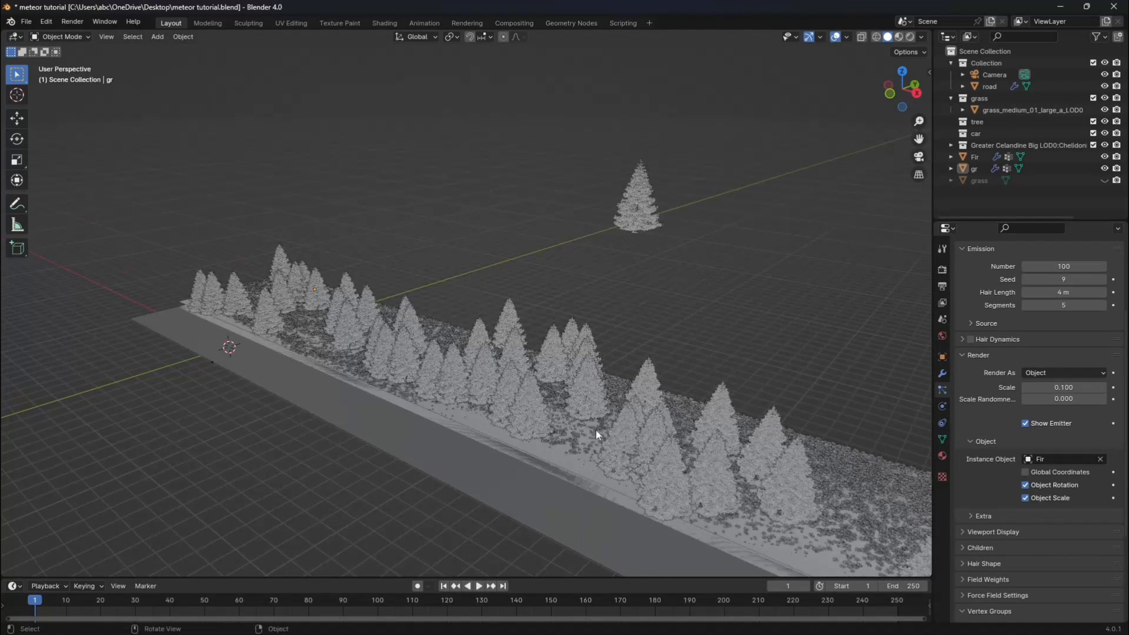
# Turn off viewport display for the terrain's tree 1 and grass particle systems and hide the standalone Fir tree.
pyautogui.scroll(5, 1047, 306)
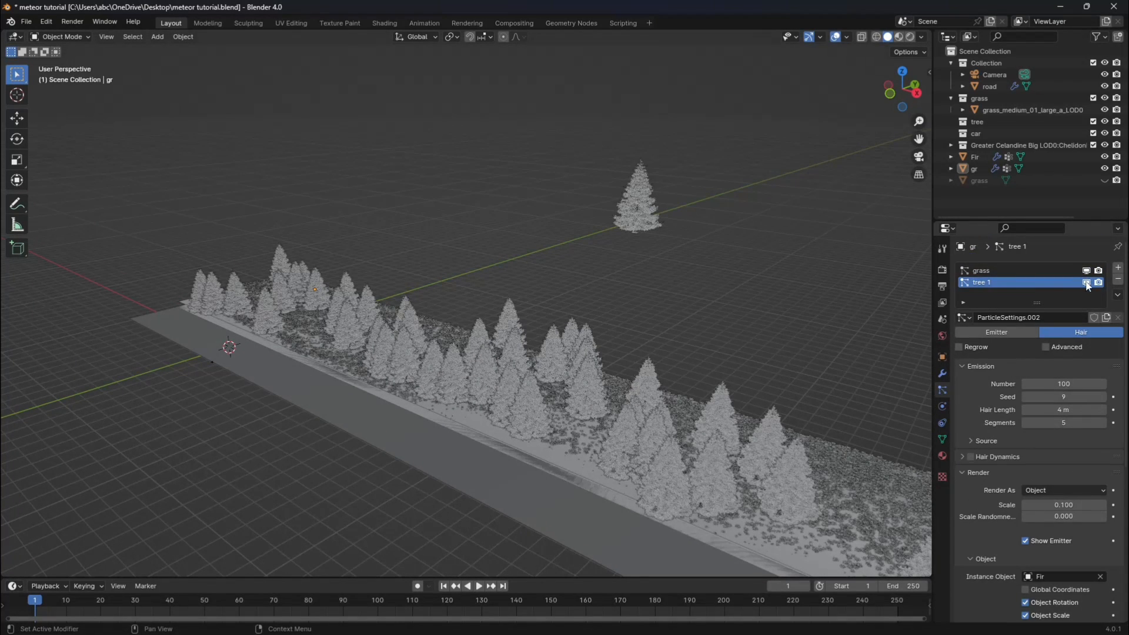
pyautogui.click(1086, 282)
pyautogui.click(1086, 271)
pyautogui.moveTo(579, 175); pyautogui.dragTo(717, 277)
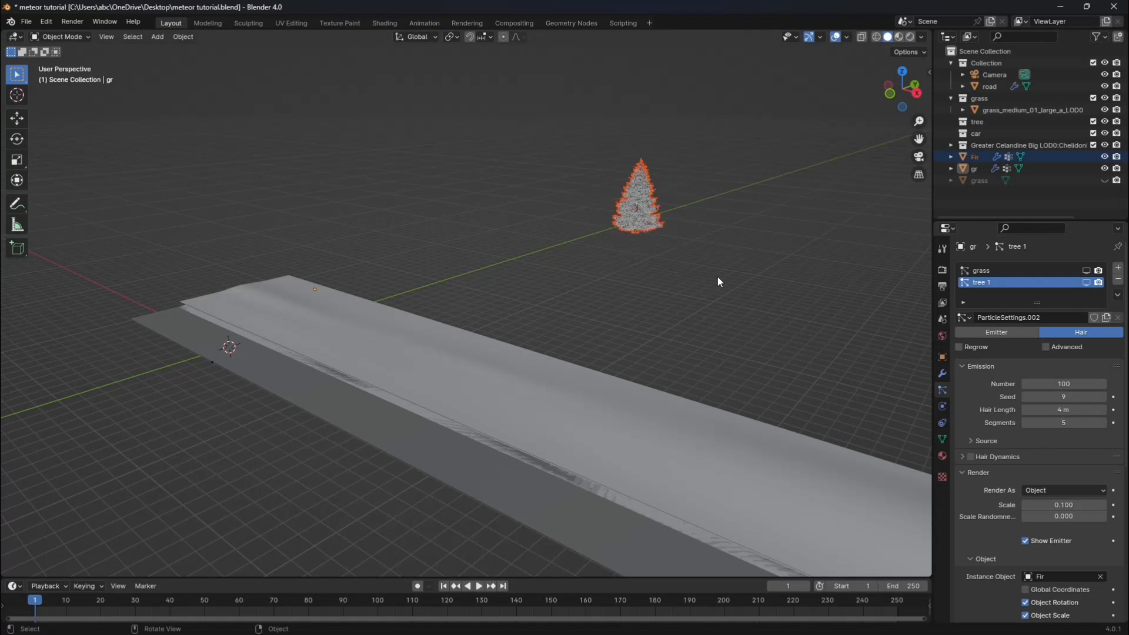
pyautogui.press('h')
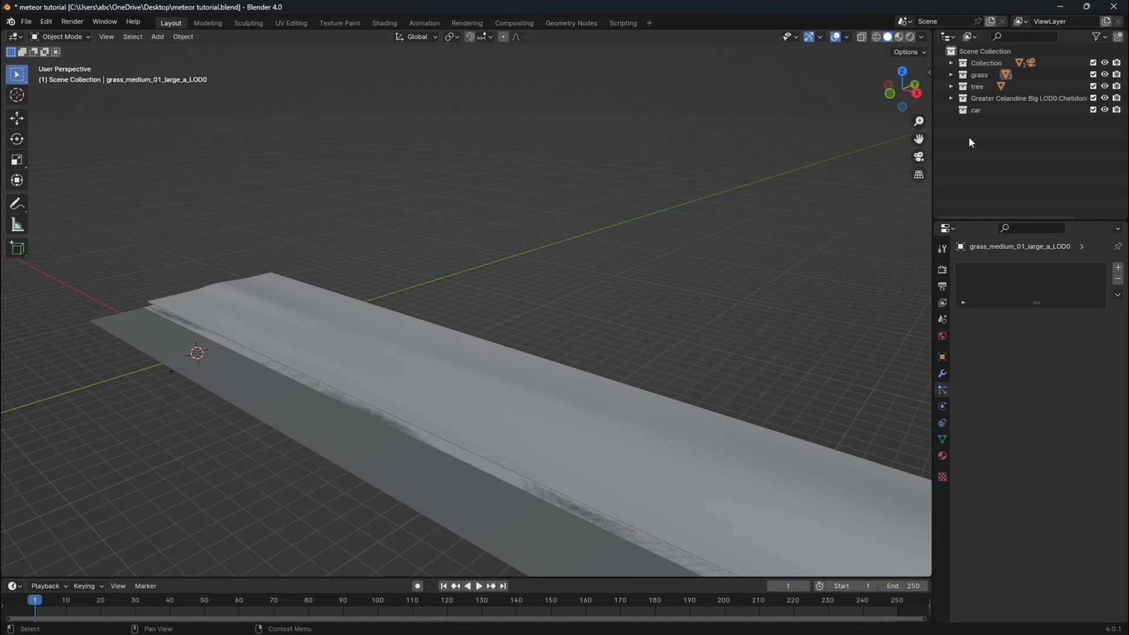
# Make the car collection active and search the BlenderKit models for "mclaren".
pyautogui.click(976, 111)
pyautogui.press('n')
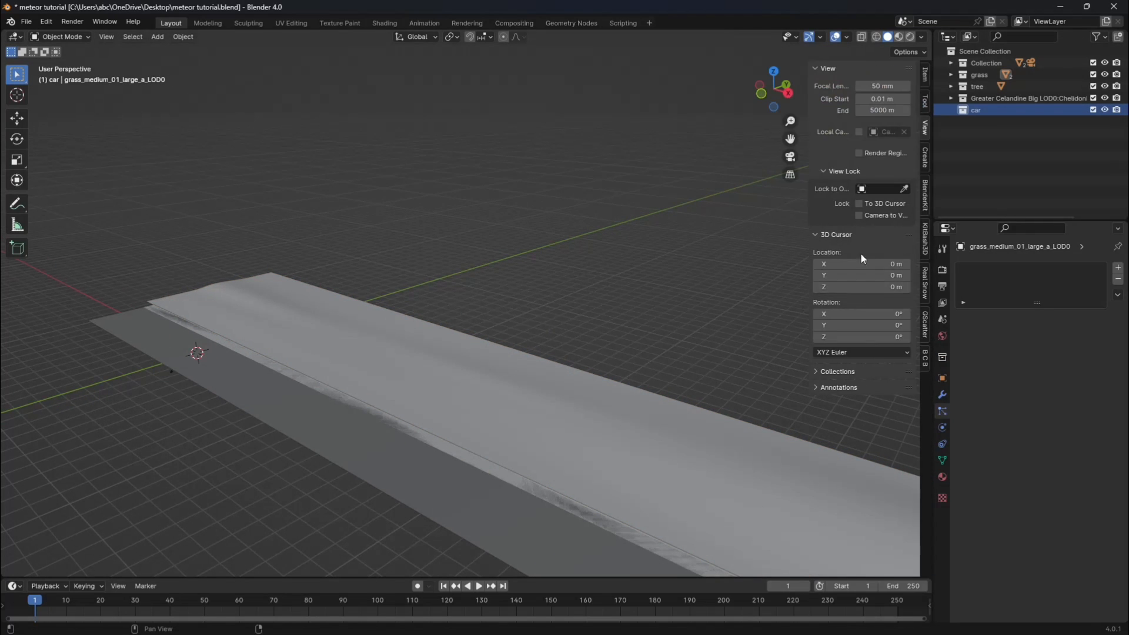
pyautogui.click(925, 196)
pyautogui.click(853, 216)
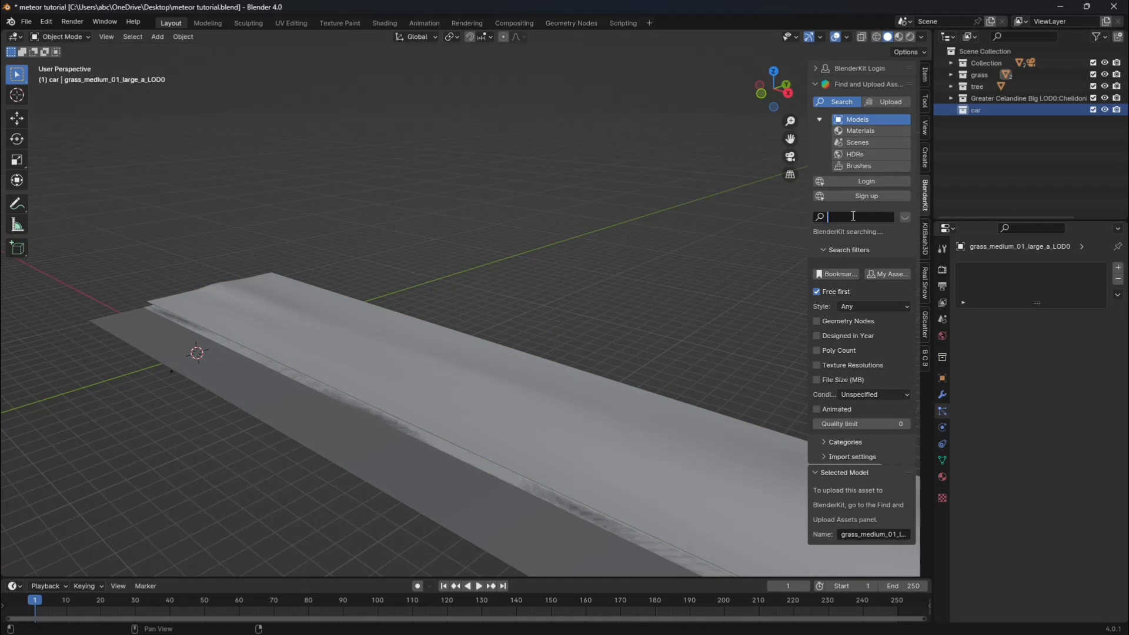
pyautogui.write('claren')
pyautogui.press('Return')
pyautogui.click(830, 218)
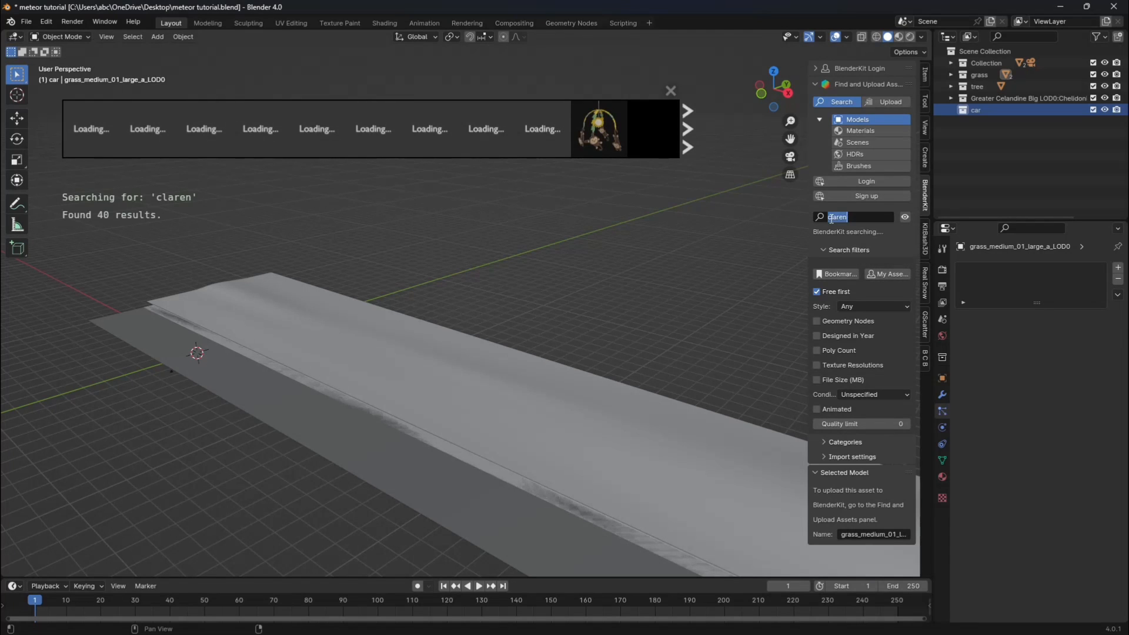
pyautogui.click(831, 218)
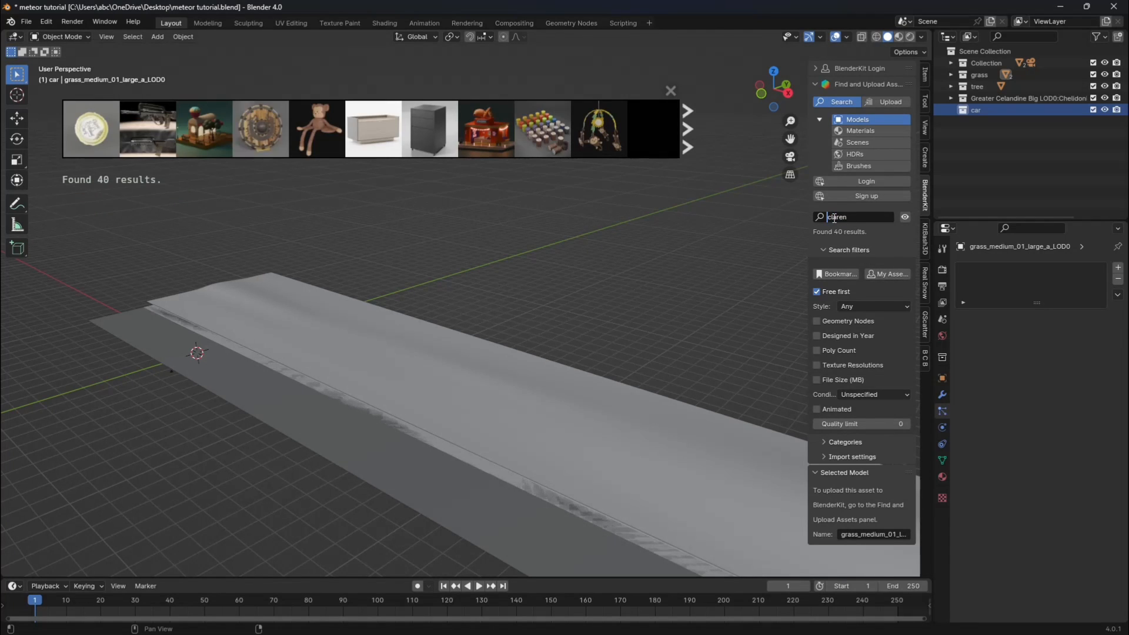
pyautogui.write('m')
pyautogui.press('Return')
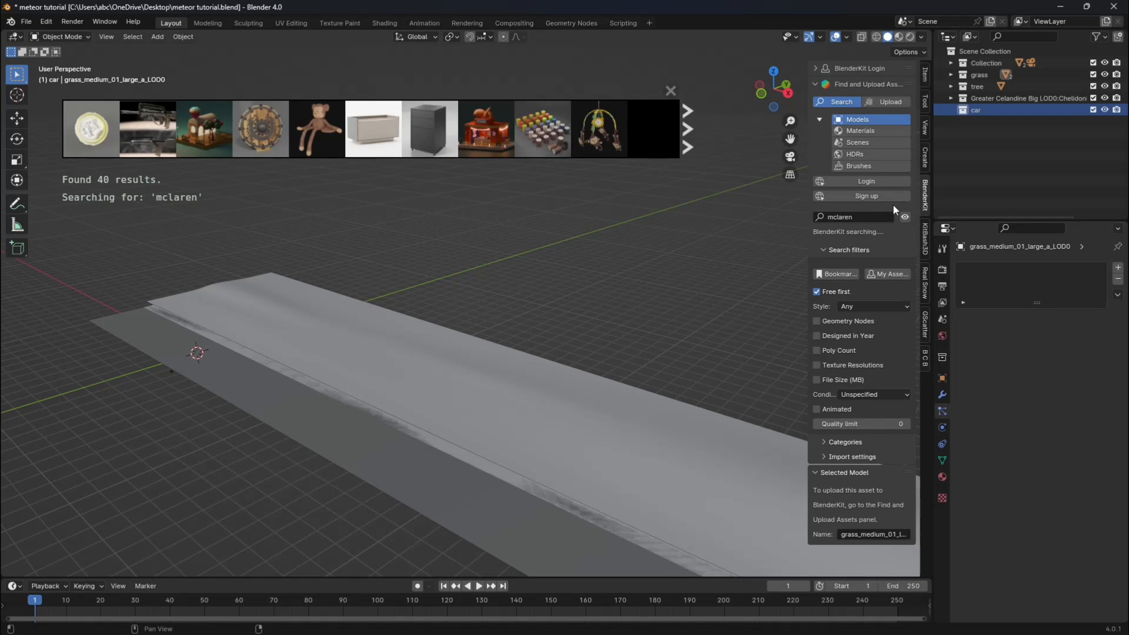
# Import the Mclaren 720s spider model from the search results and look through the scene camera.
pyautogui.moveTo(438, 132)
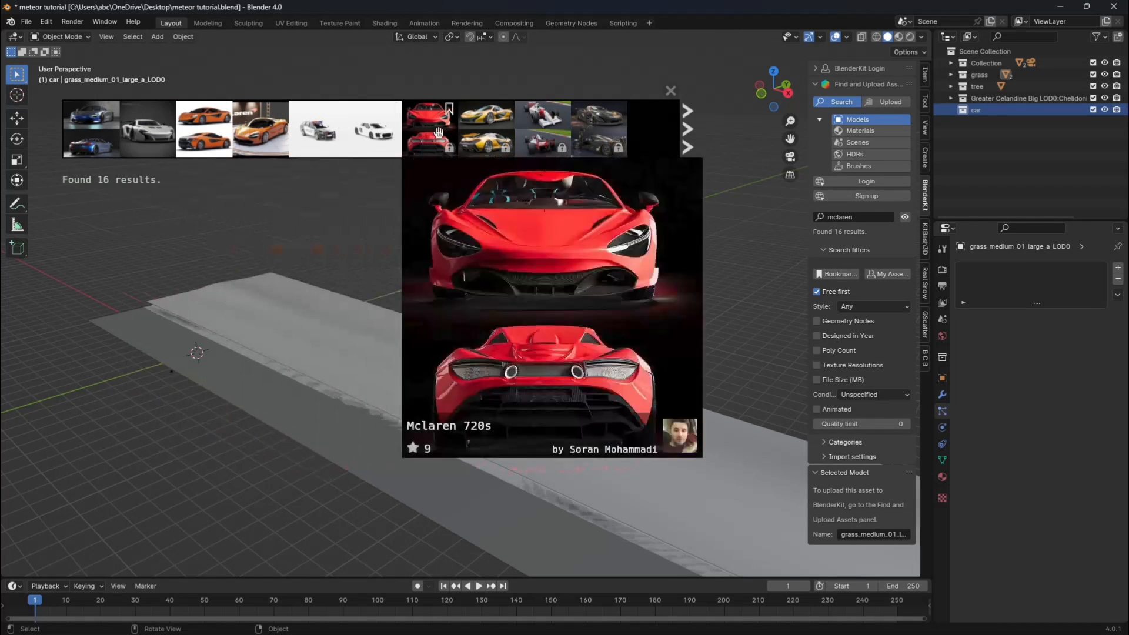
pyautogui.moveTo(91, 127)
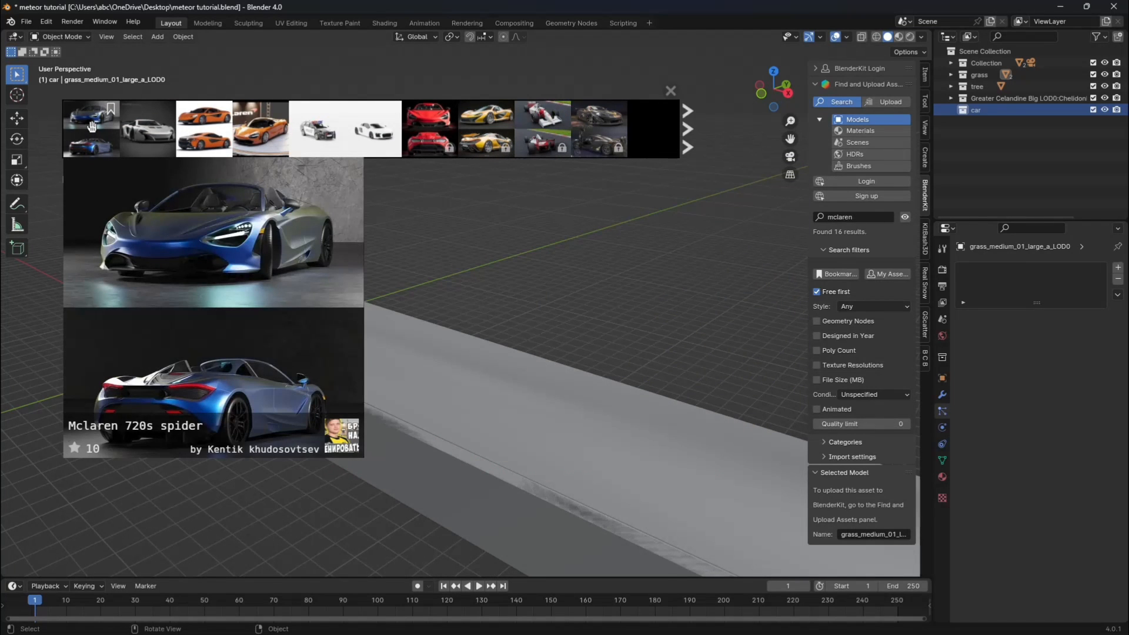
pyautogui.click(91, 127)
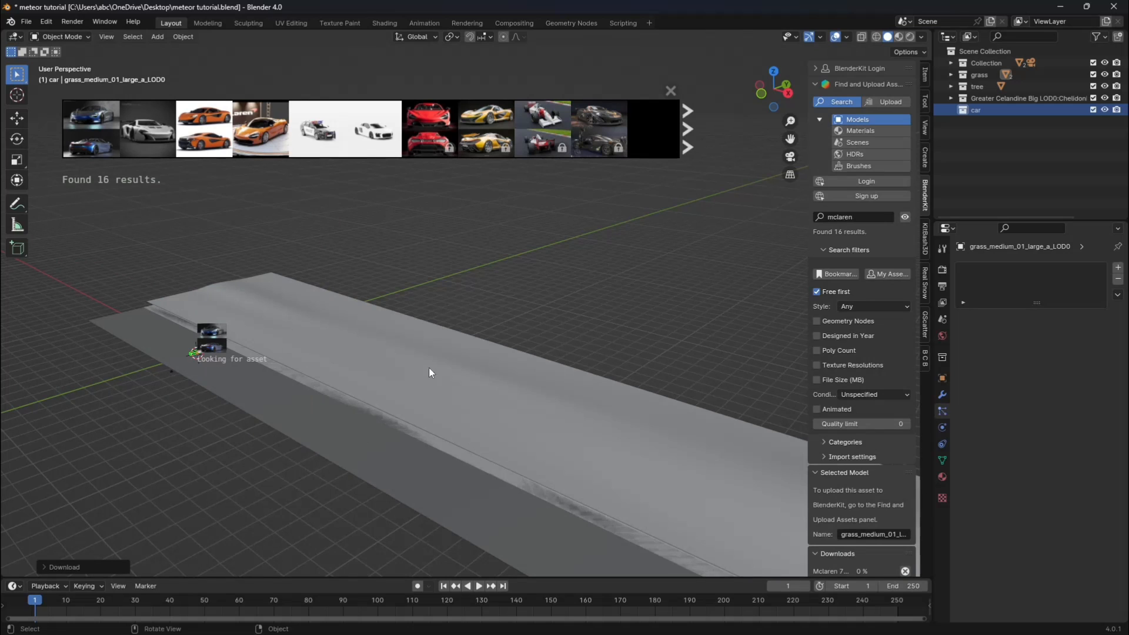
pyautogui.scroll(2, 182, 381)
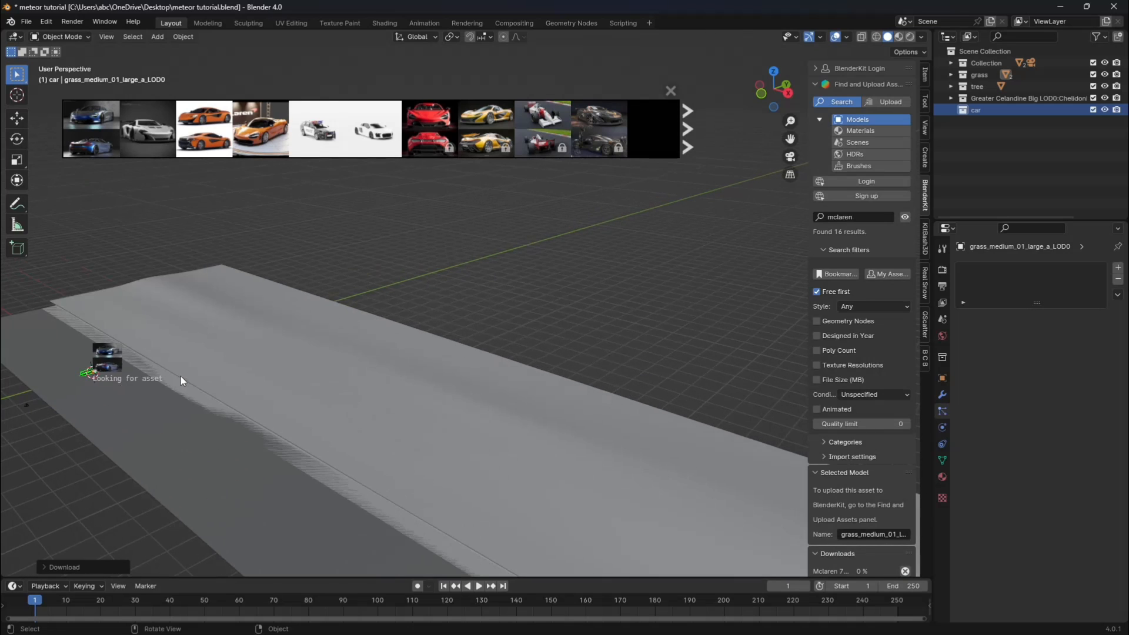
pyautogui.click(790, 156)
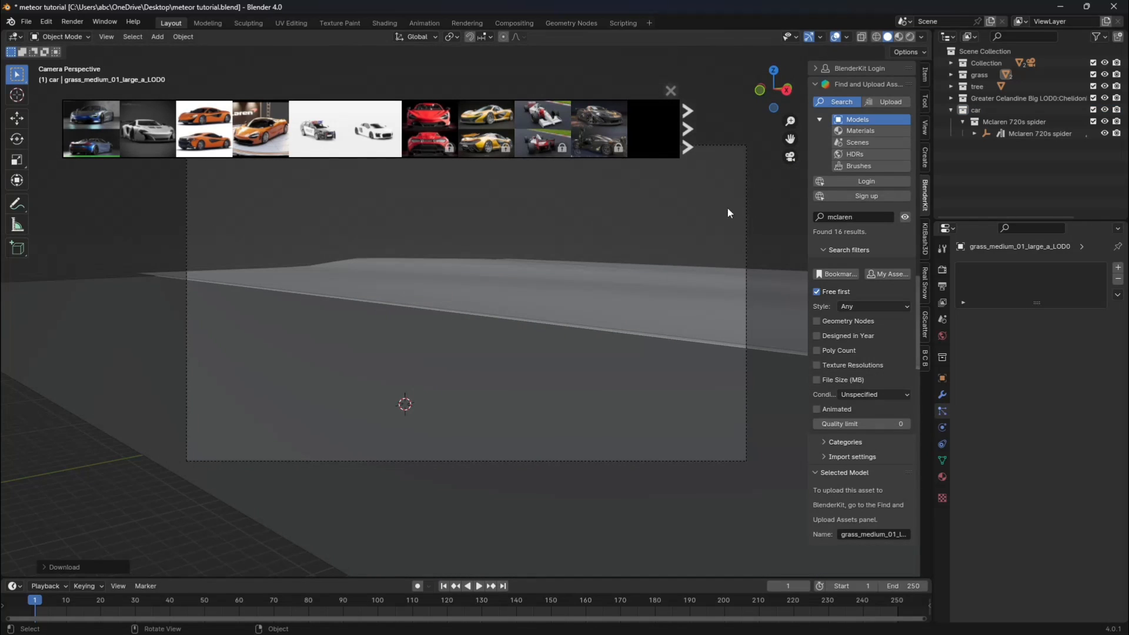
# Scale the Mclaren 720s spider up to about 9.83 and rotate it 90° about the Z axis.
pyautogui.click(982, 133)
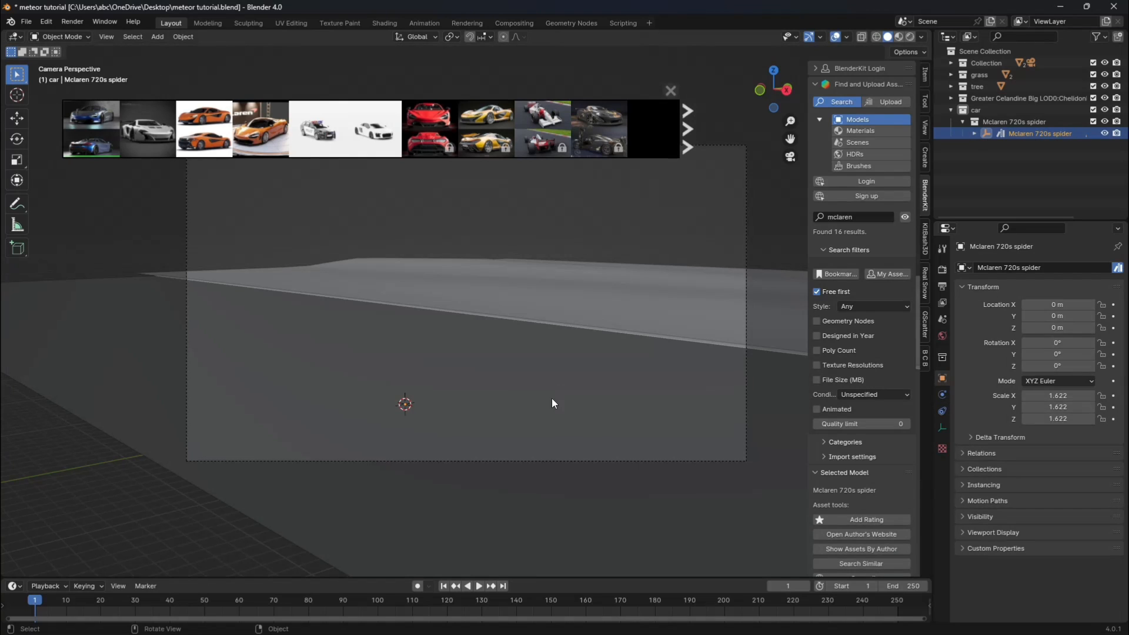
pyautogui.press('s')
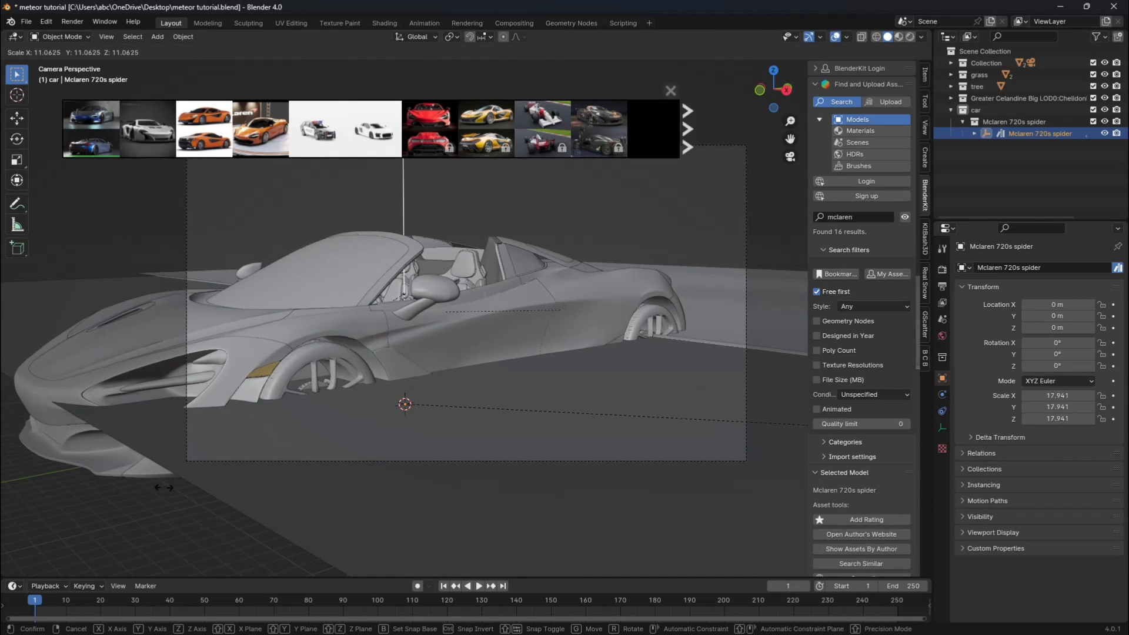
pyautogui.click(476, 369)
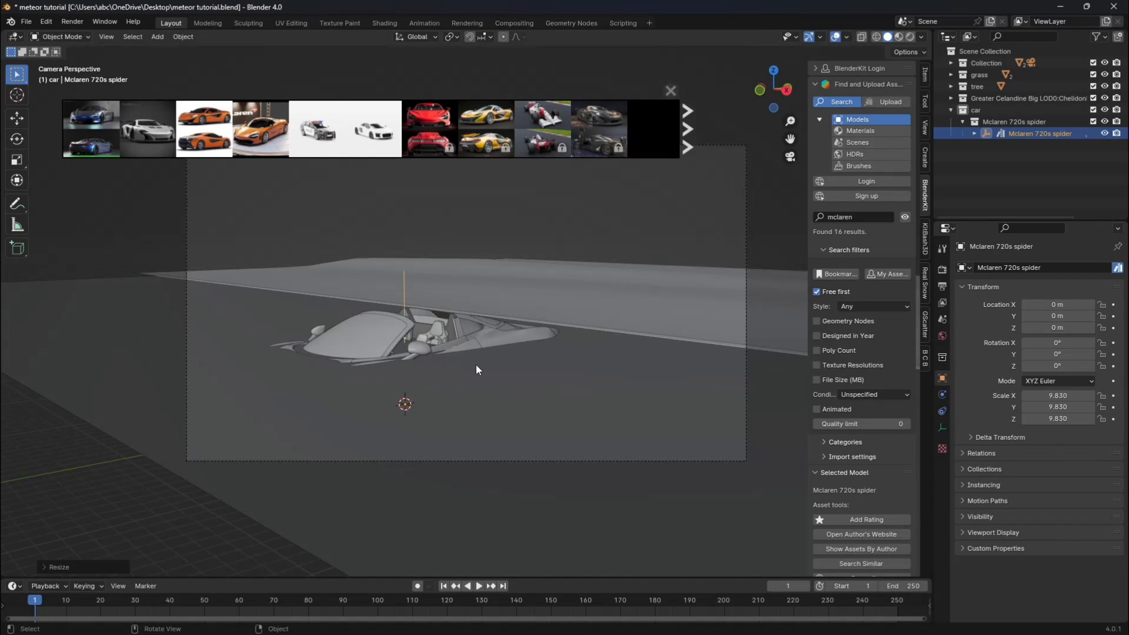
pyautogui.write('rz90')
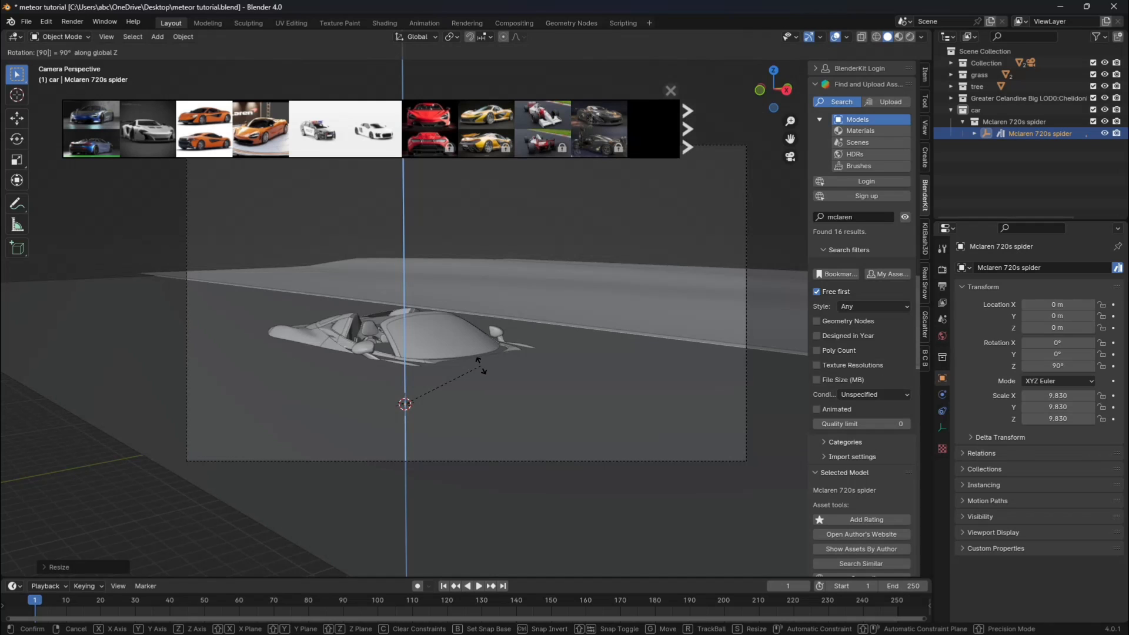
pyautogui.click(481, 366)
# Raise the car along Z to about 4.58 m so its wheels rest on the road, and hide its parent empty.
pyautogui.press('g')
pyautogui.press('z')
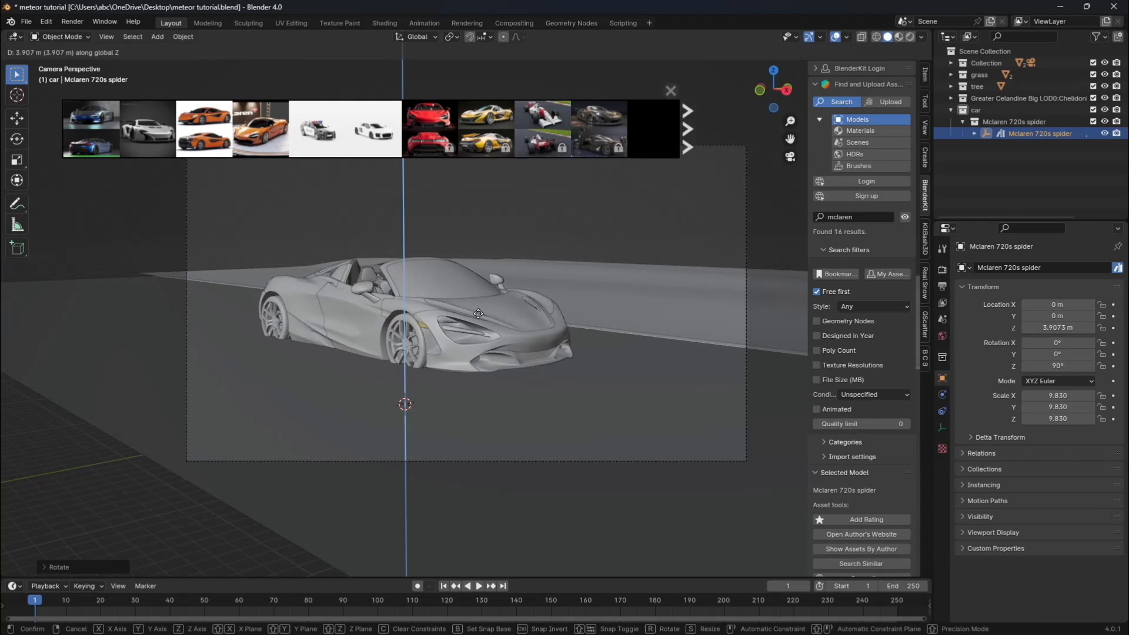
pyautogui.click(478, 309)
pyautogui.click(790, 156)
pyautogui.moveTo(775, 91); pyautogui.dragTo(794, 53)
pyautogui.moveTo(790, 139); pyautogui.dragTo(1052, 82)
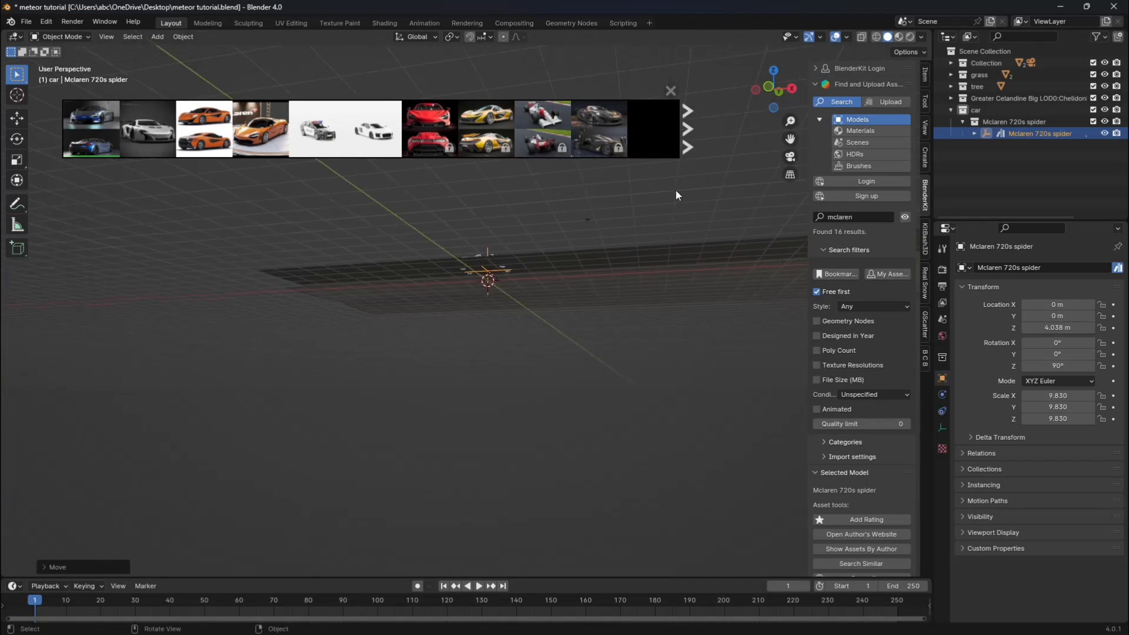
pyautogui.scroll(6, 676, 191)
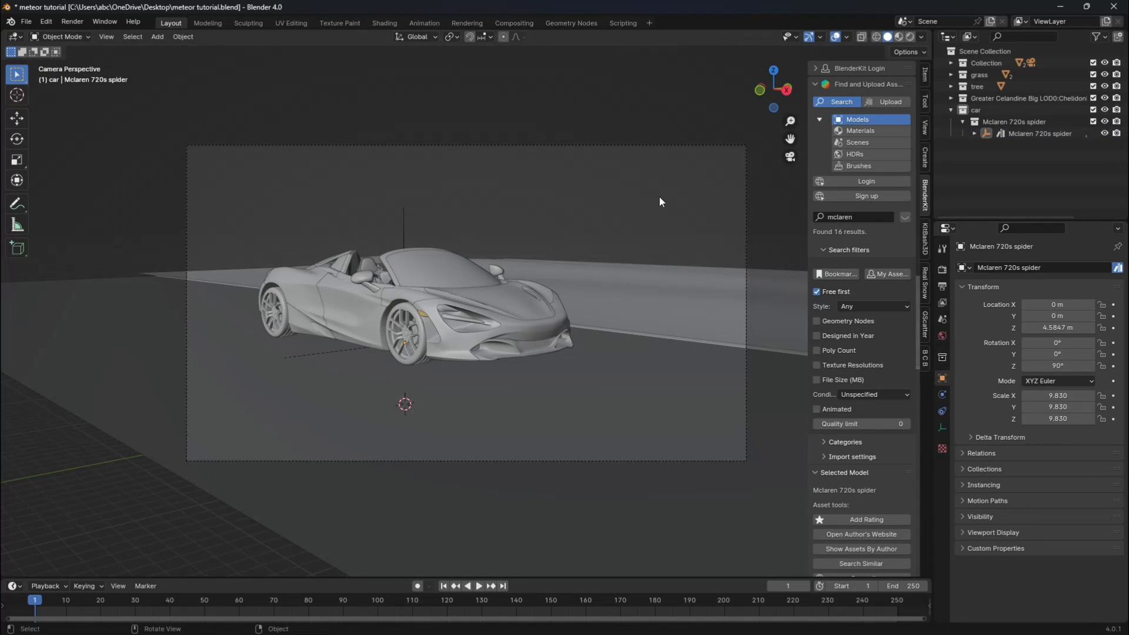
pyautogui.click(404, 223)
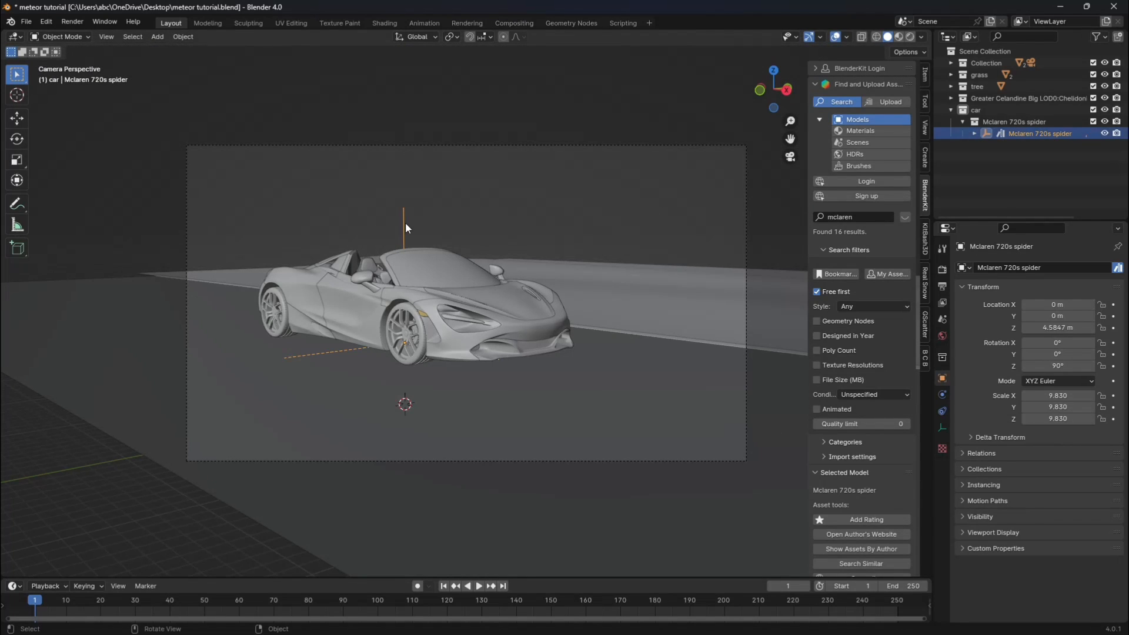
pyautogui.click(1105, 133)
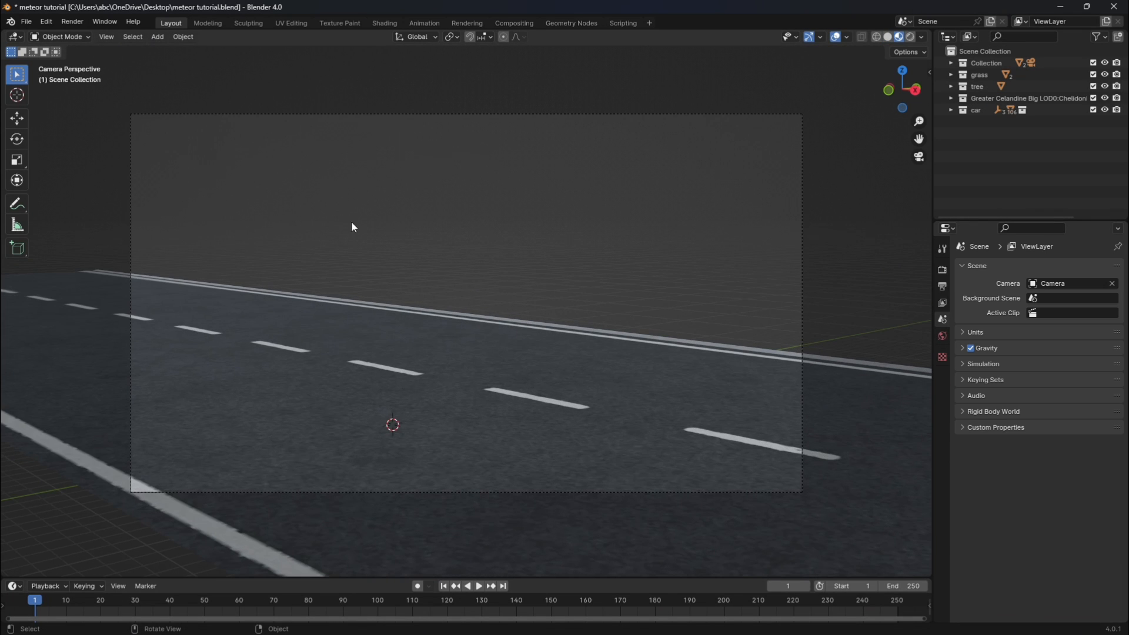
# Create a new collection in the scene and name it clips.
pyautogui.scroll(-3, 351, 222)
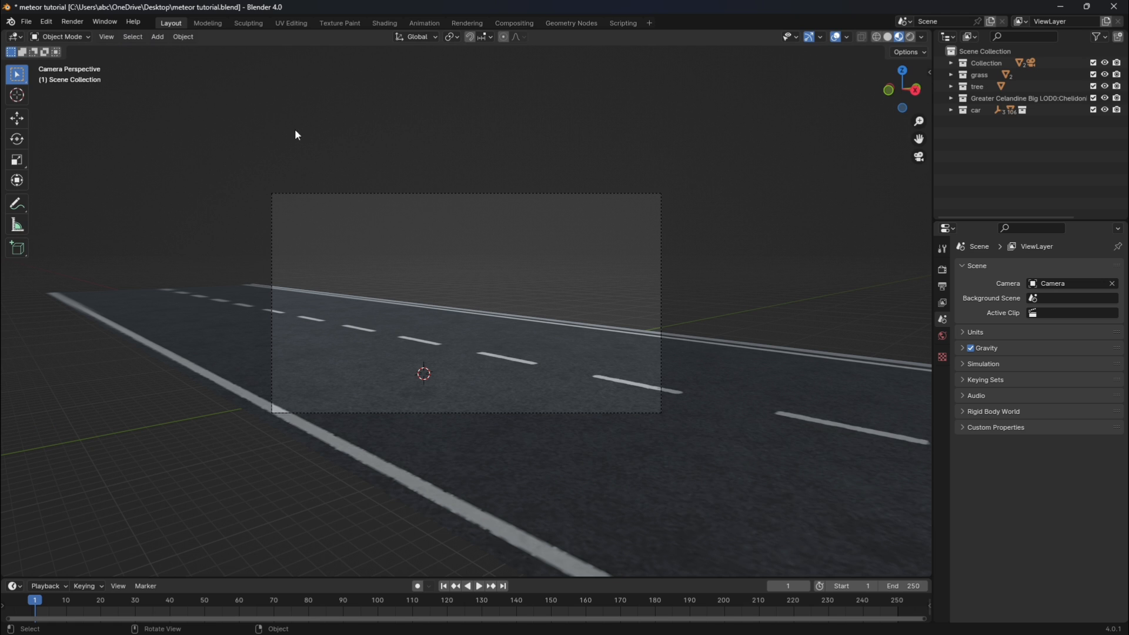
pyautogui.rightClick(1028, 138)
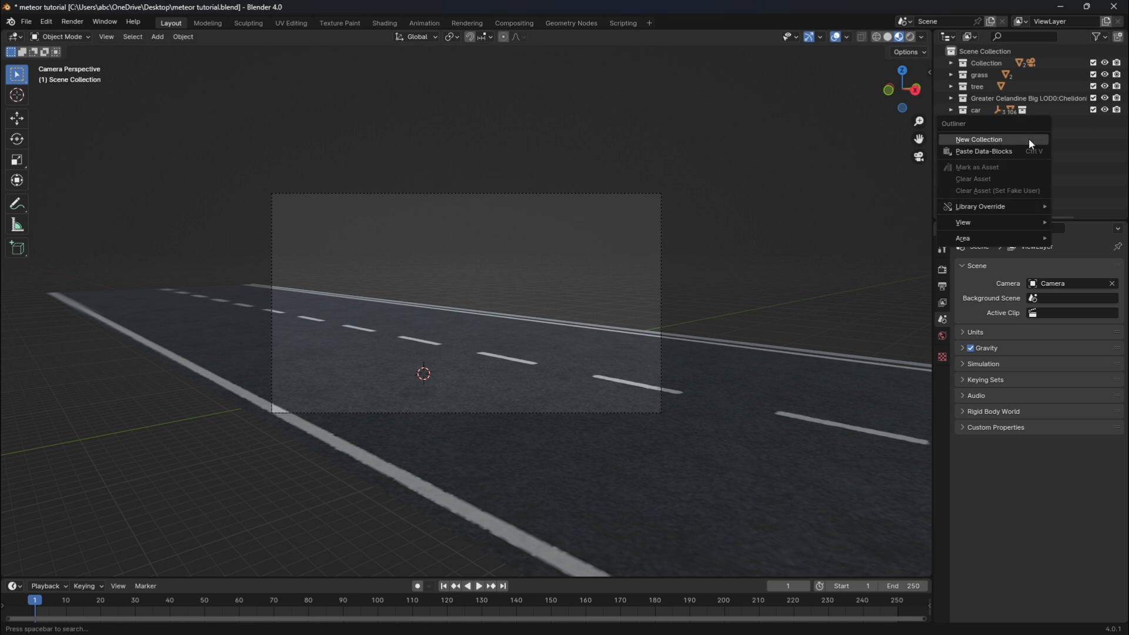
pyautogui.click(1028, 139)
pyautogui.doubleClick(994, 124)
pyautogui.press('BackSpace')
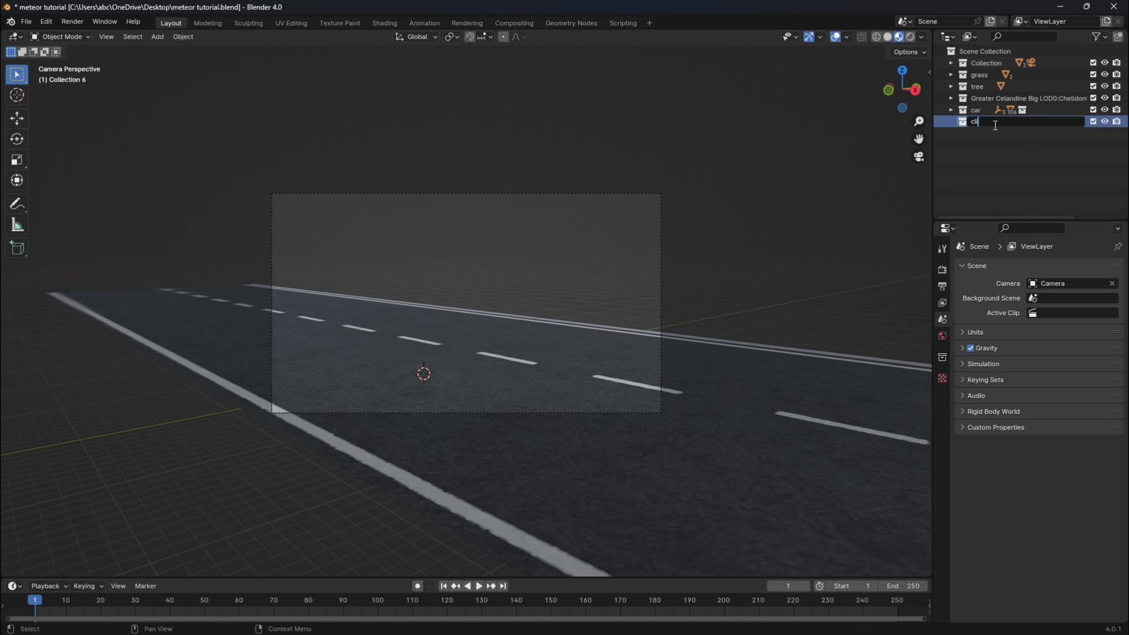
pyautogui.press('Return')
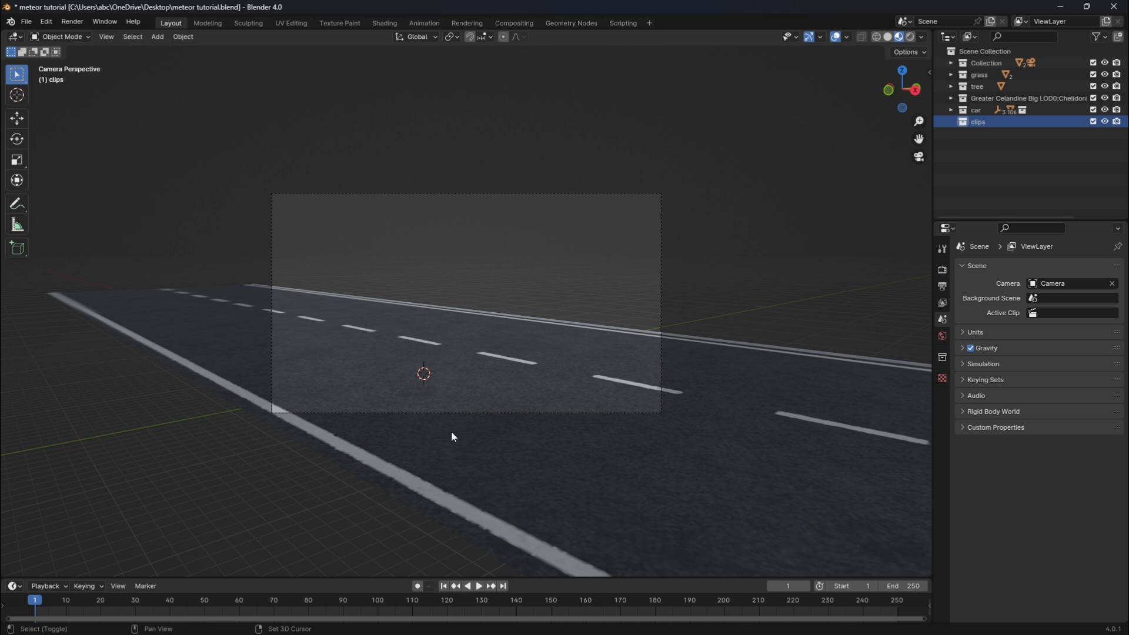
# Import the footagecrate-meteor-fly-by-camera-1 clip as an image plane, using the Principled material and camera-relative plane dimensions.
pyautogui.hotkey('shift', 'a')
pyautogui.moveTo(452, 435)
pyautogui.click(513, 455)
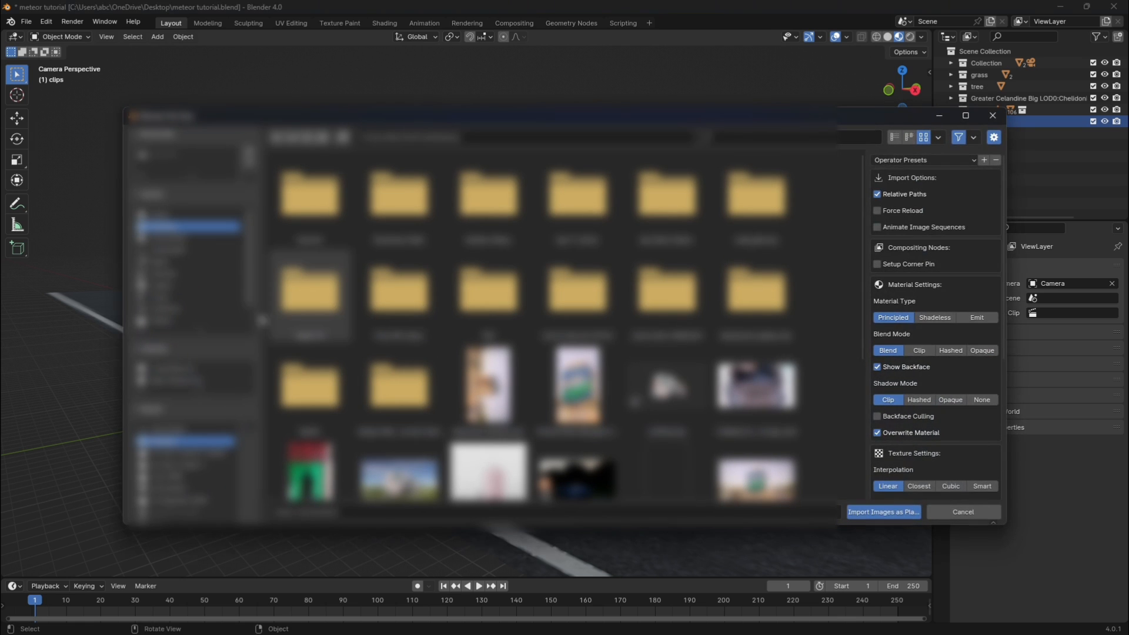
pyautogui.scroll(-10, 532, 329)
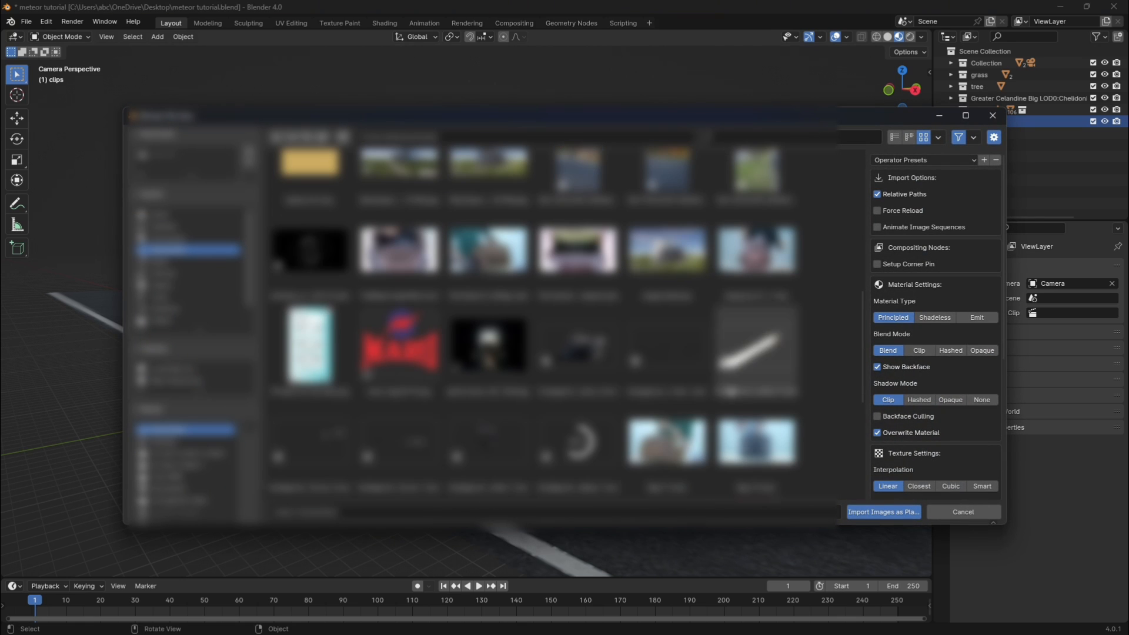
pyautogui.scroll(-8, 918, 366)
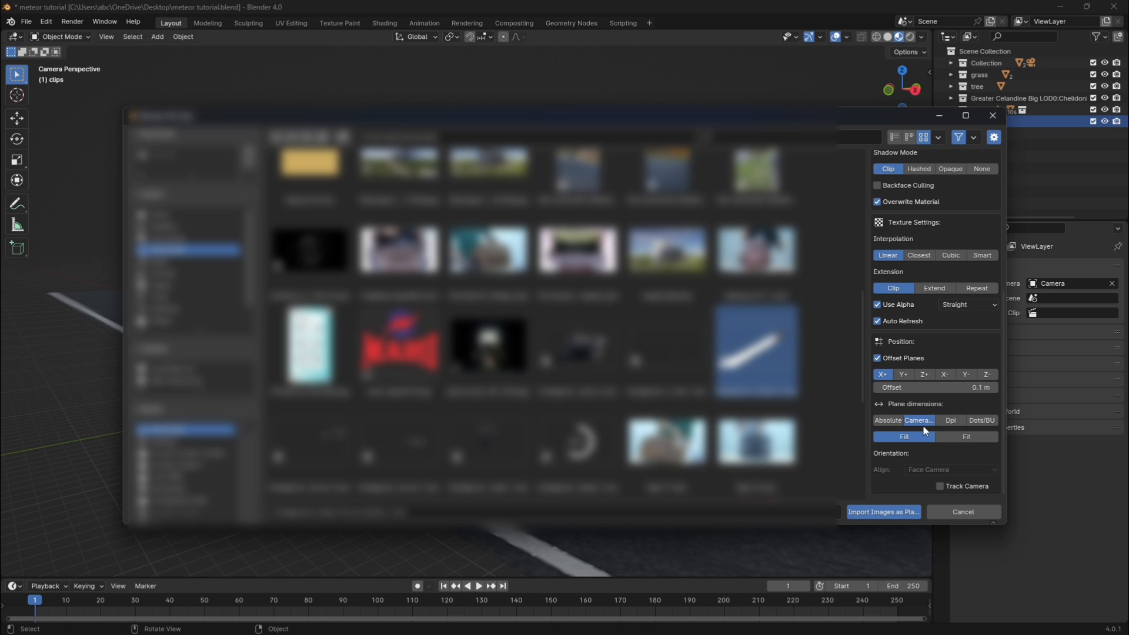
pyautogui.click(884, 512)
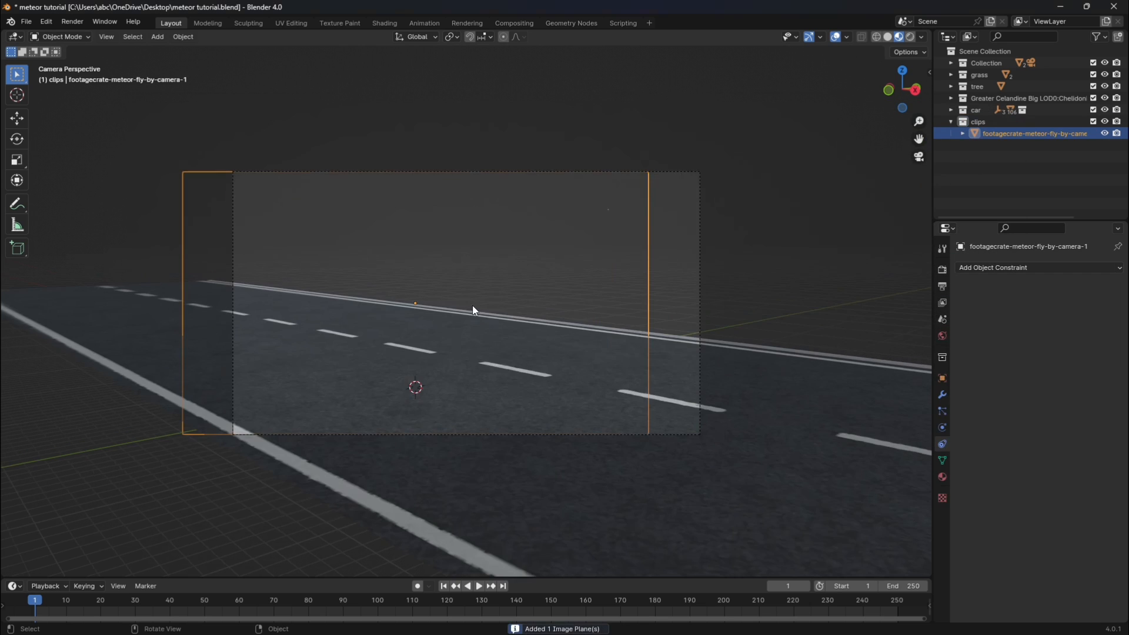
# Preview the meteor clip, return to frame 1 and rotate its plane about the global Z axis to flip the meteor's side.
pyautogui.press('space')
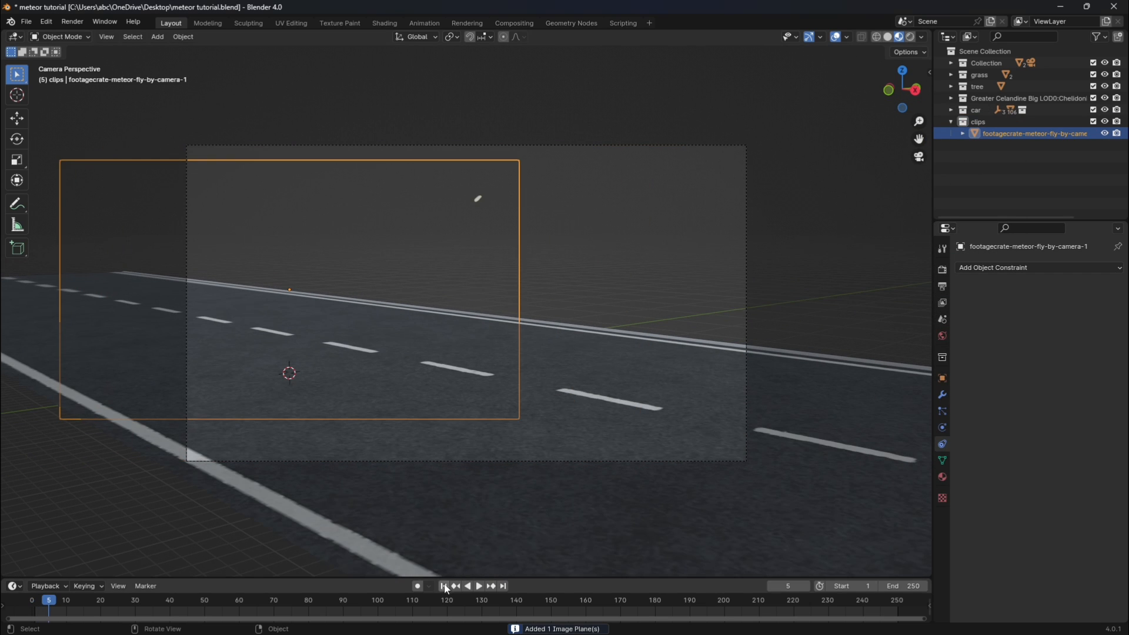
pyautogui.click(445, 586)
pyautogui.press('r')
pyautogui.press('z')
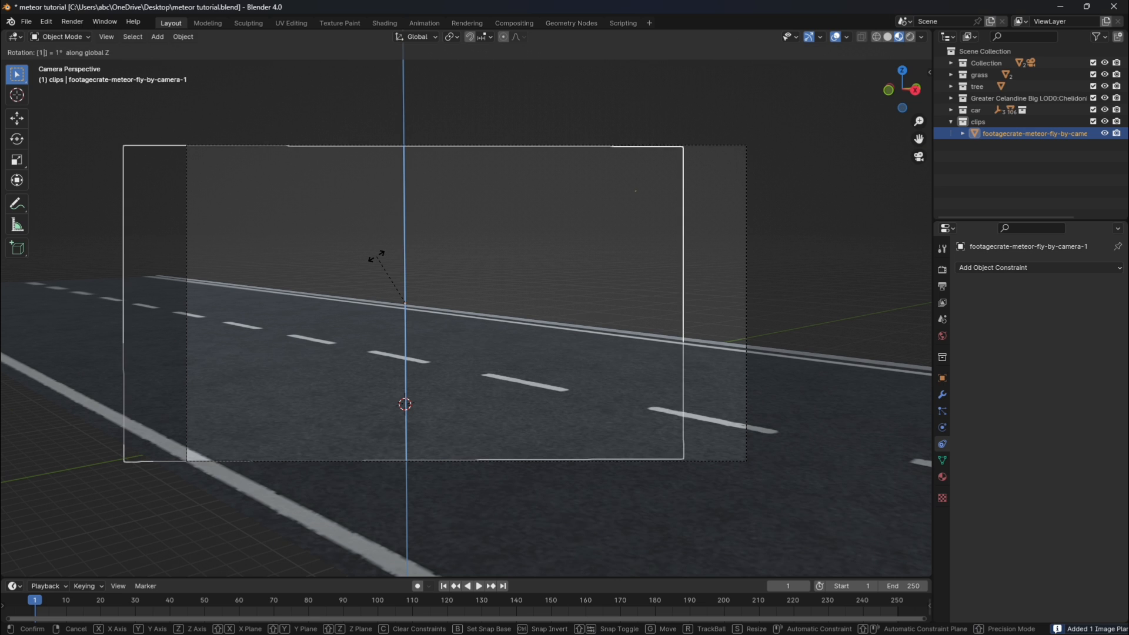
pyautogui.click(377, 256)
# Tilt the meteor clip plane about its local X axis until it squarely faces the camera.
pyautogui.press('r')
pyautogui.press('x')
pyautogui.press('x')
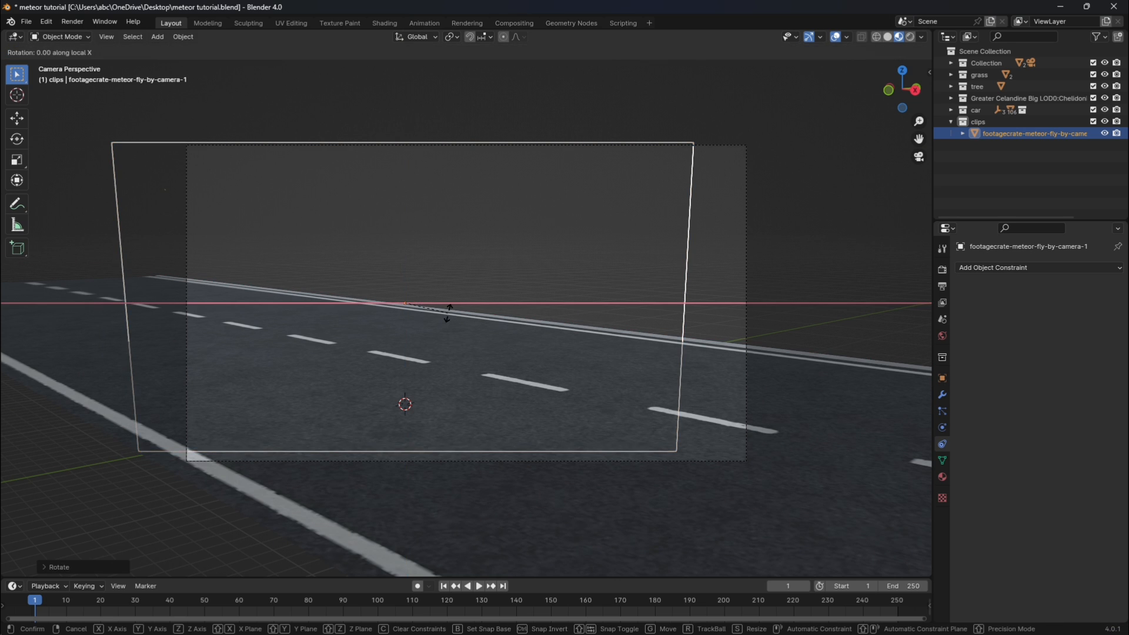
pyautogui.click(431, 374)
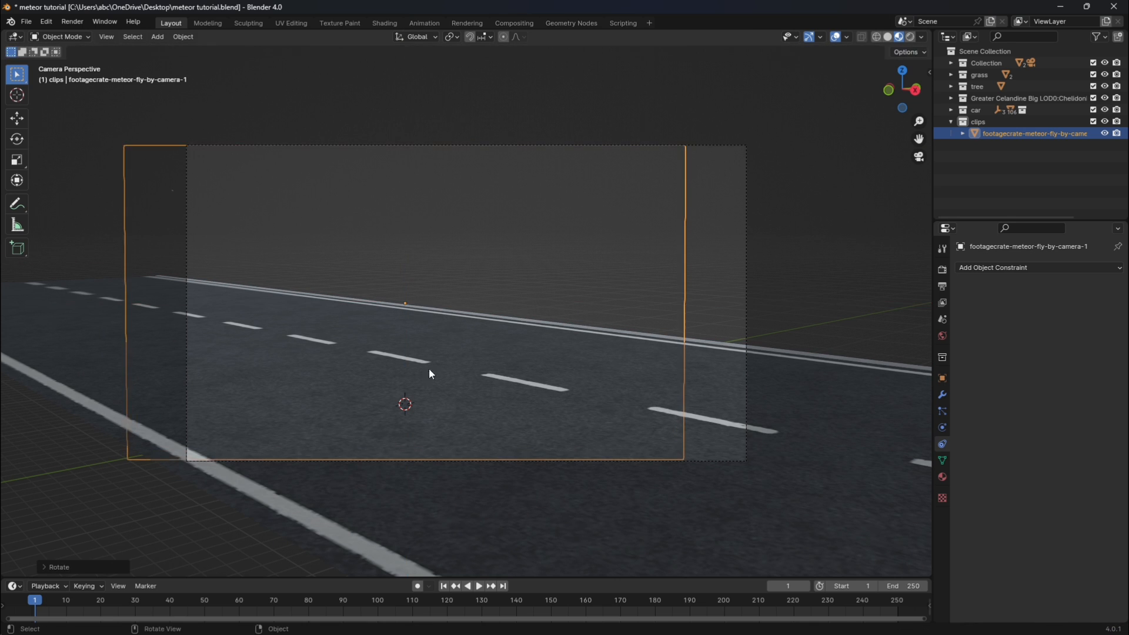
# Move the meteor clip plane higher in the camera frame and play the animation to check it.
pyautogui.press('g')
pyautogui.click(429, 336)
pyautogui.press('space')
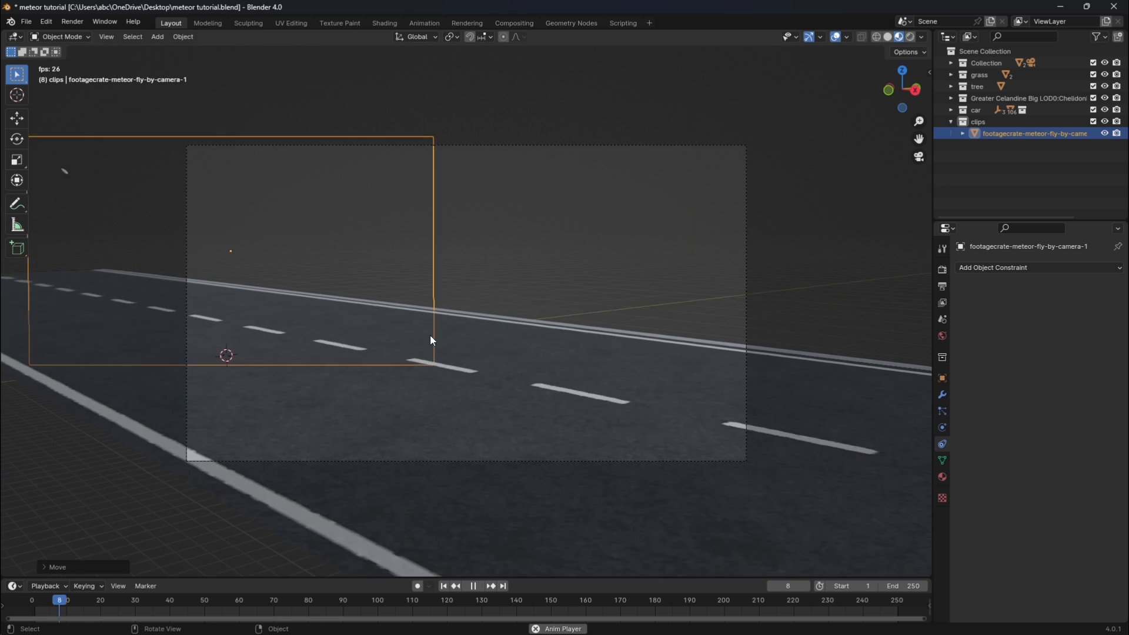
# Return to frame 1, add a Child Of constraint targeting Camera to the meteor clip plane, and play the animation to check it.
pyautogui.press('space')
pyautogui.click(445, 586)
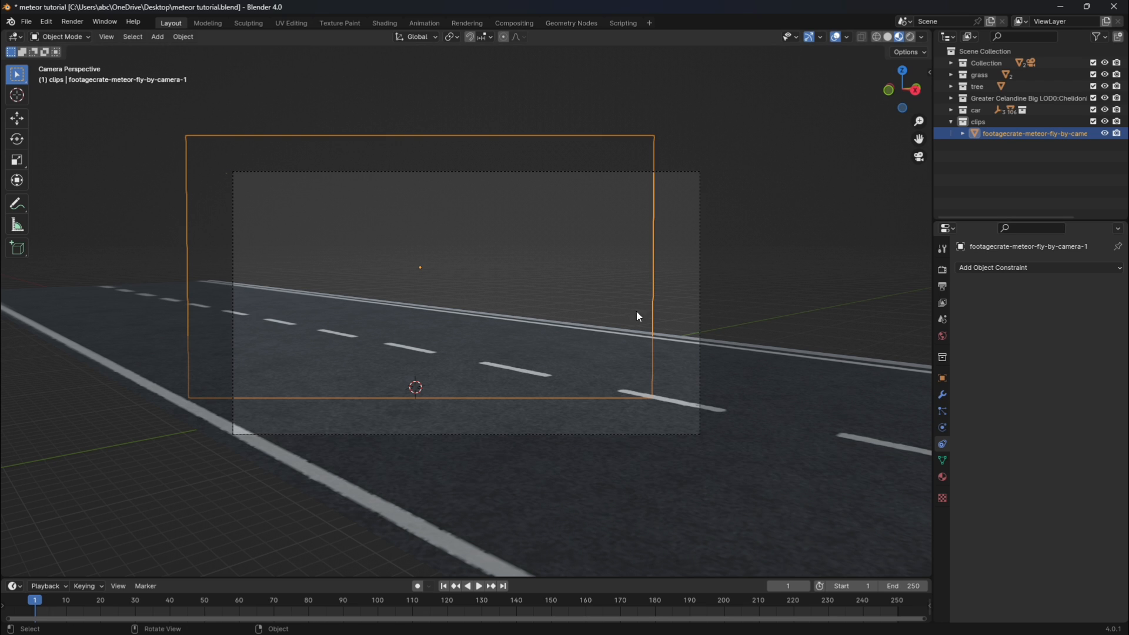
pyautogui.click(1003, 268)
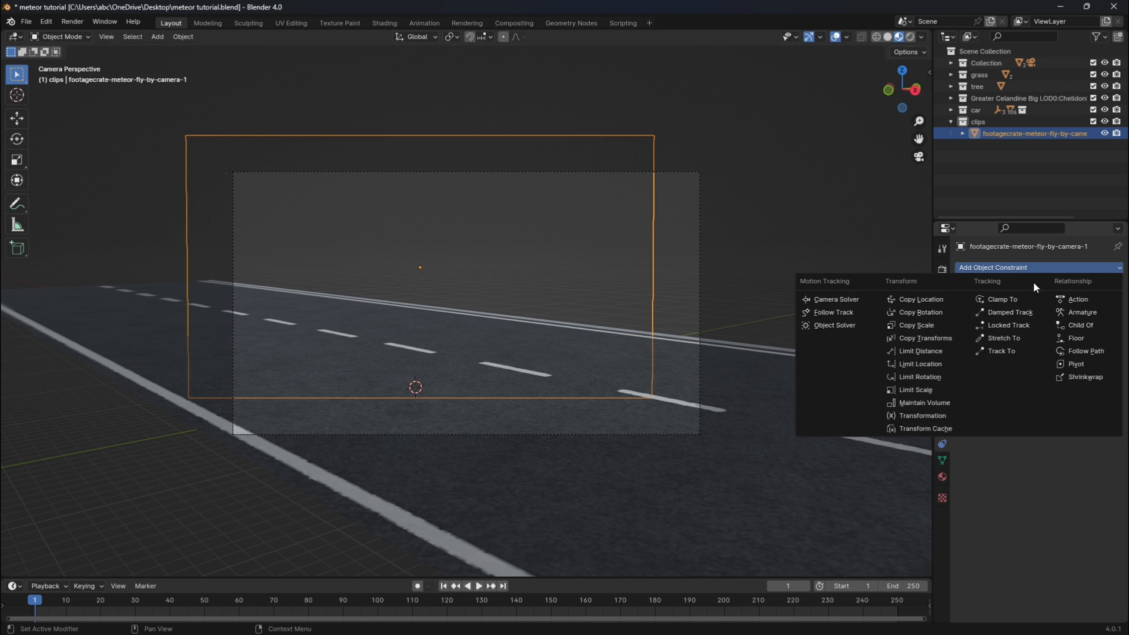
pyautogui.click(1079, 325)
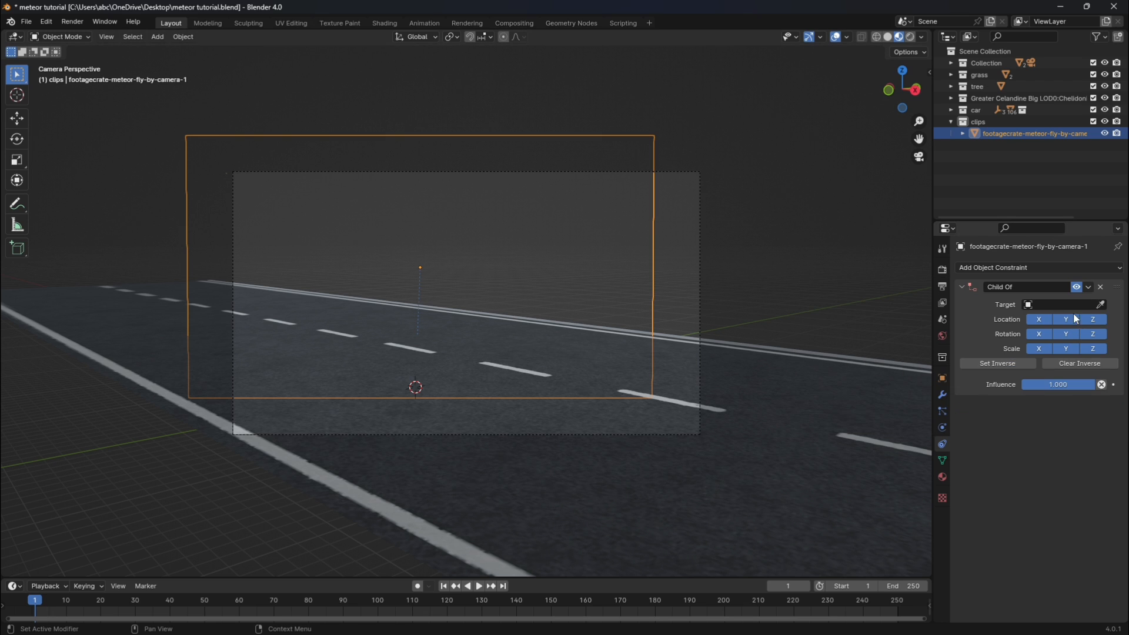
pyautogui.click(1103, 303)
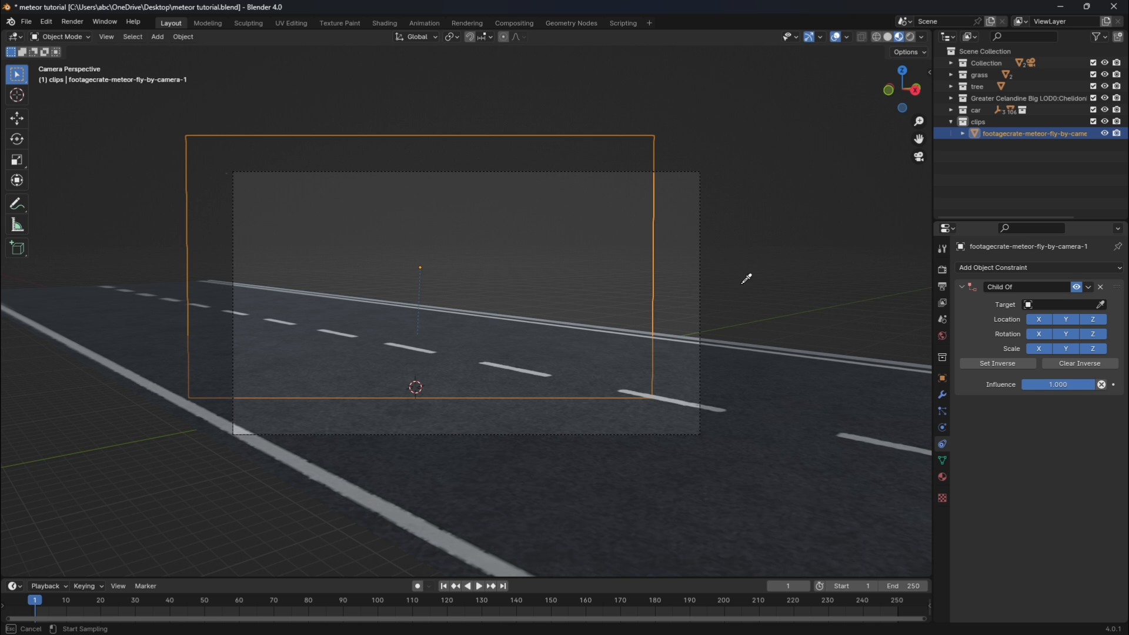
pyautogui.click(703, 259)
pyautogui.press('space')
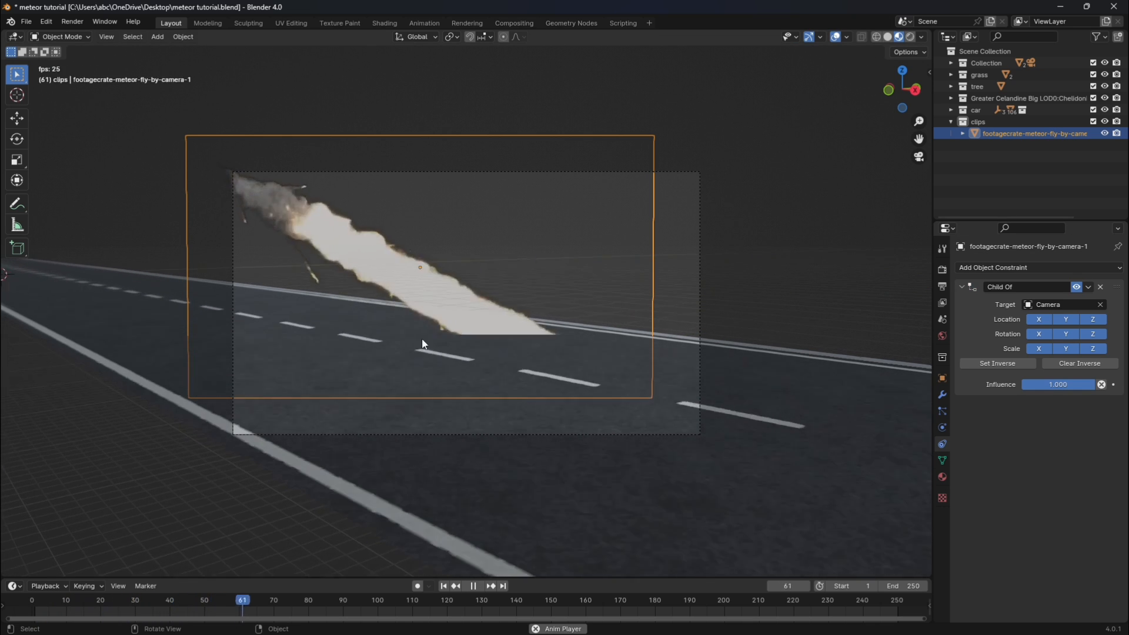
pyautogui.press('space')
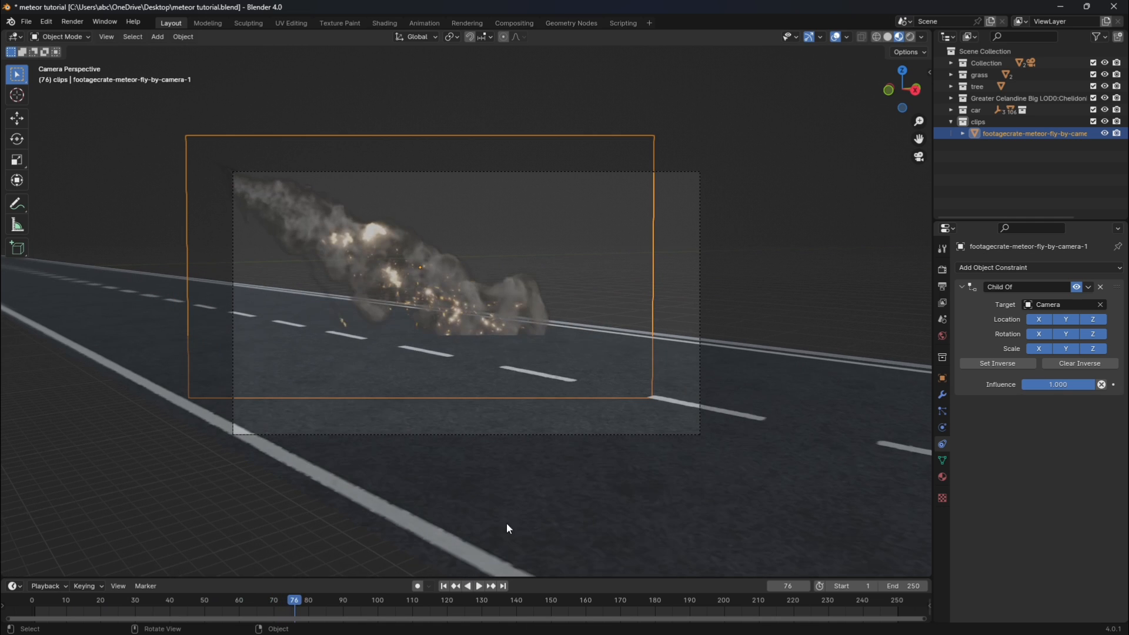
# Keyframe the Child Of constraint's influence at 1 on frame 1 and again on frame 57, just before the meteor's impact.
pyautogui.click(445, 586)
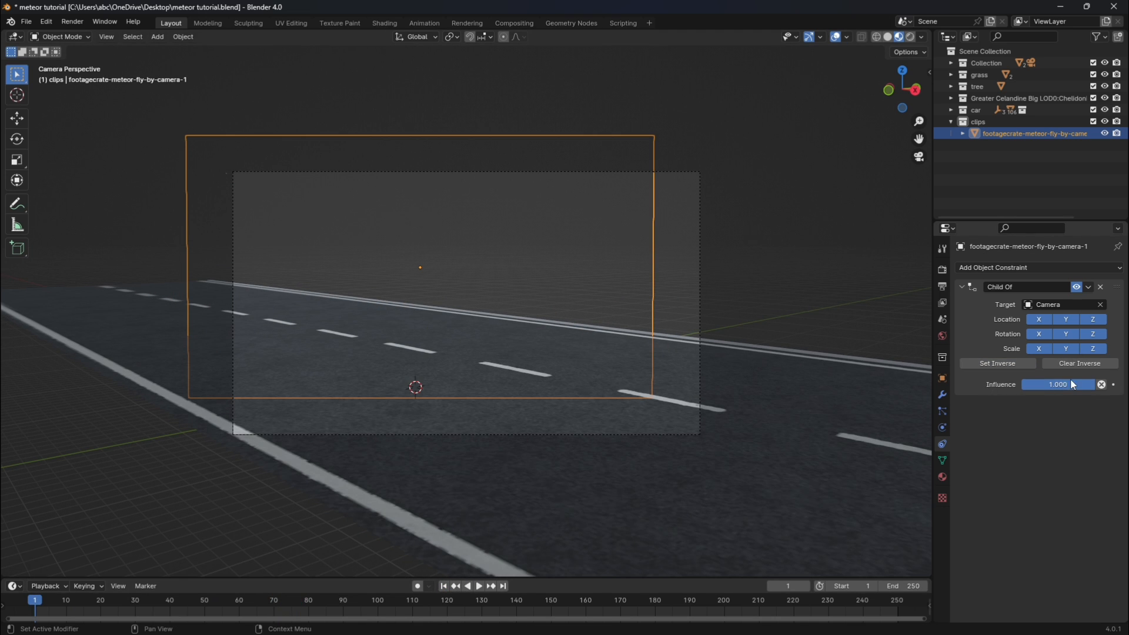
pyautogui.press('i')
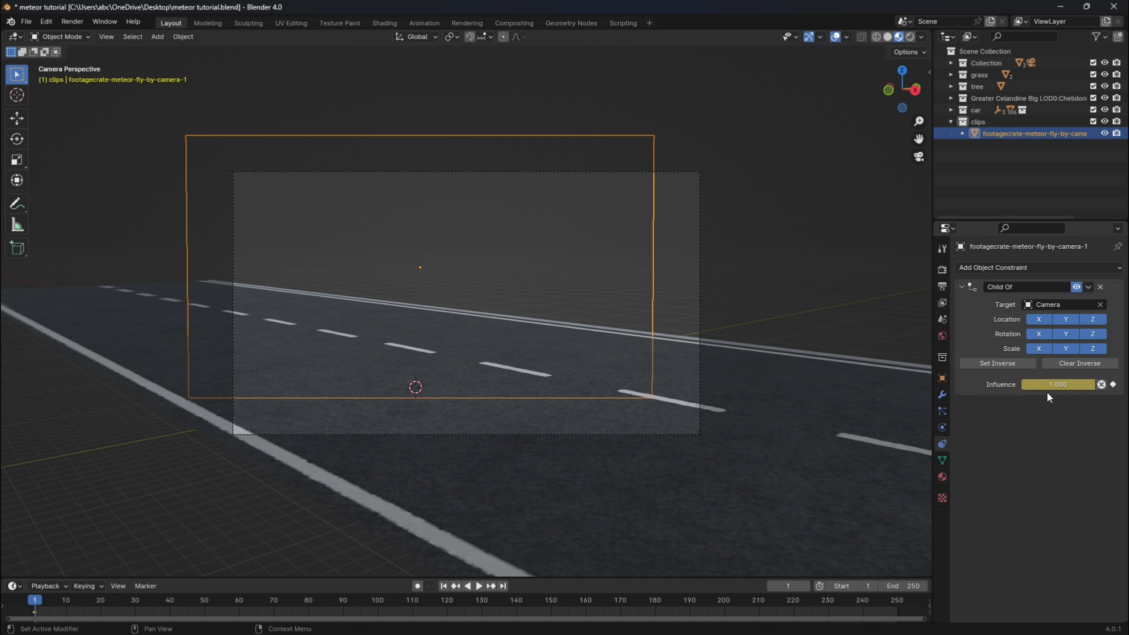
pyautogui.click(219, 606)
pyautogui.press('Right')
pyautogui.press('Right')
pyautogui.press('Right')
pyautogui.press('Right')
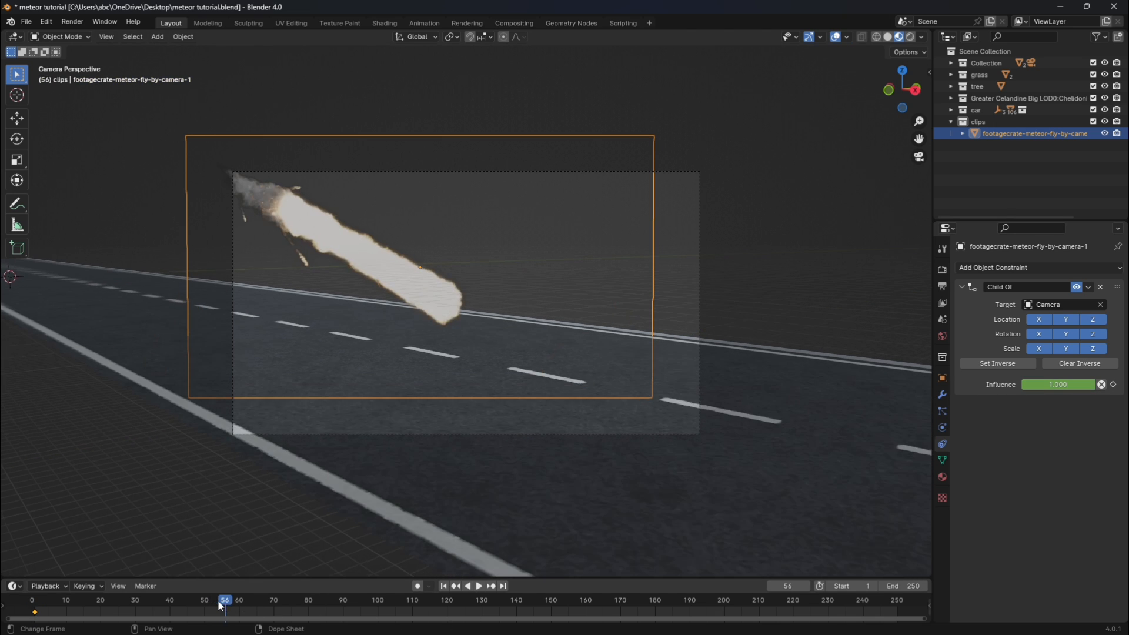
pyautogui.press('Left')
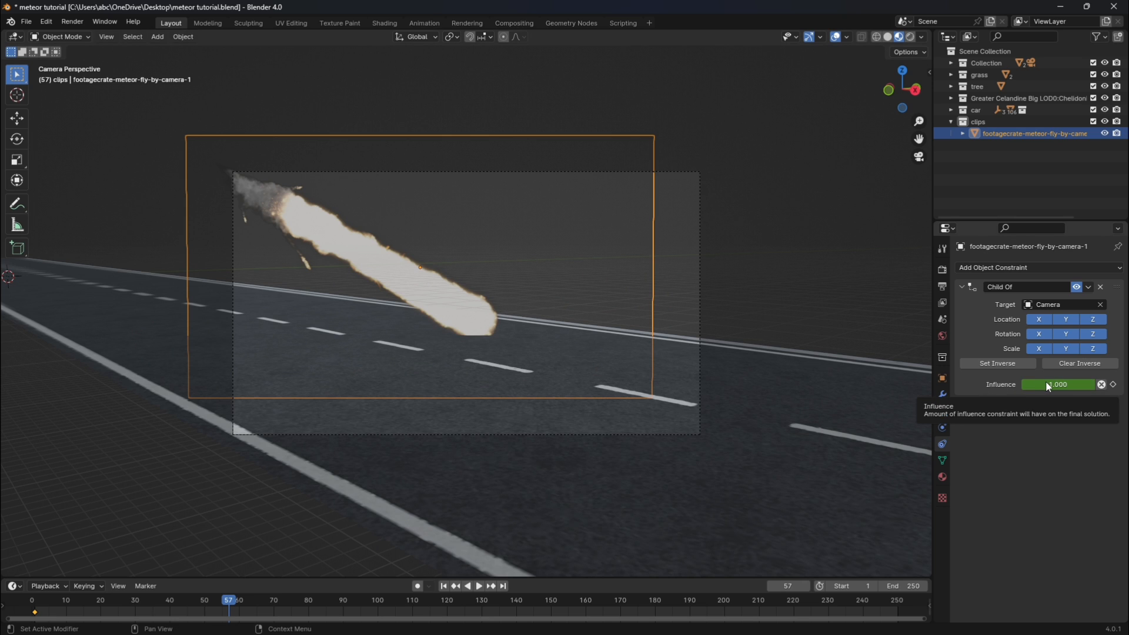
pyautogui.press('i')
# At frame 58, keyframe the influence at 0 and move the meteor plane about 240 m along global X back into frame, then replay.
pyautogui.press('Right')
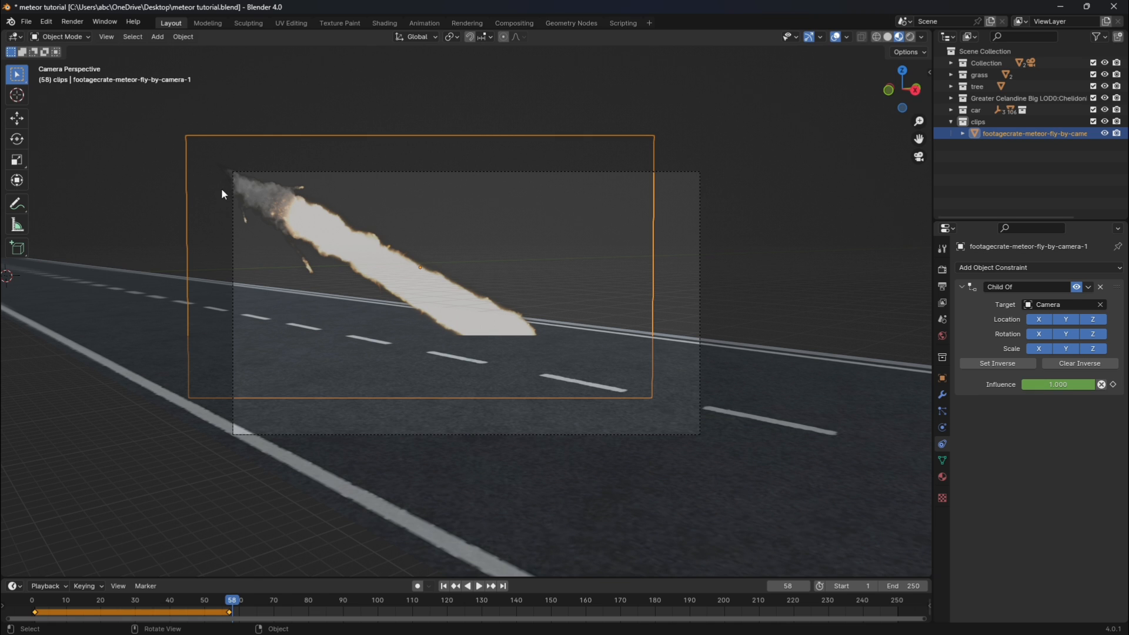
pyautogui.click(1005, 363)
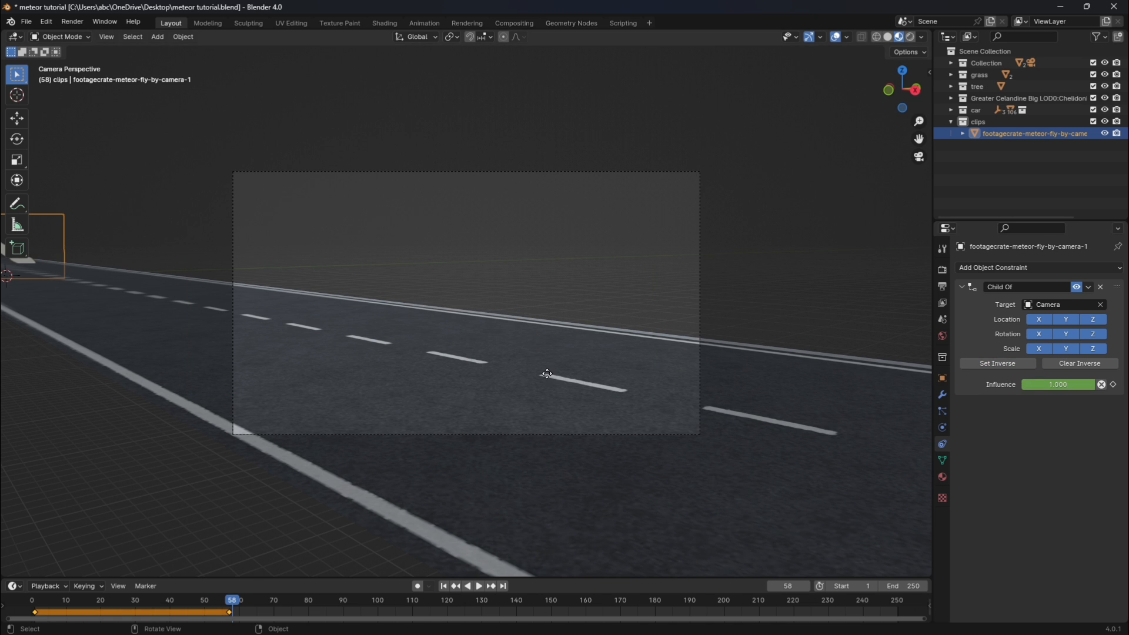
pyautogui.press('g')
pyautogui.press('x')
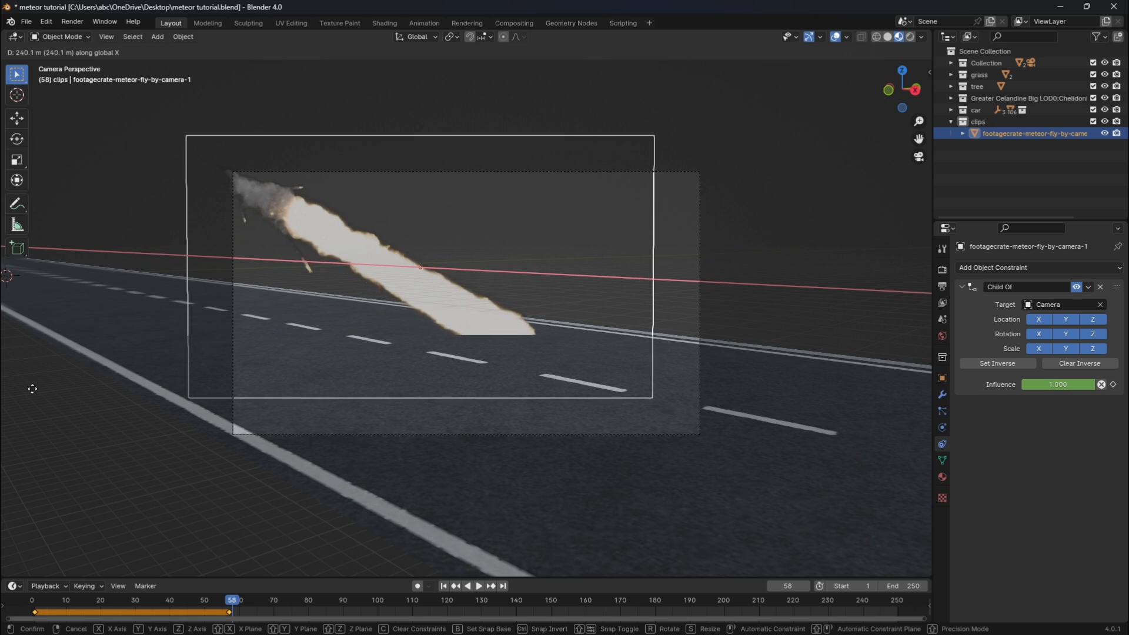
pyautogui.click(37, 388)
pyautogui.press('i')
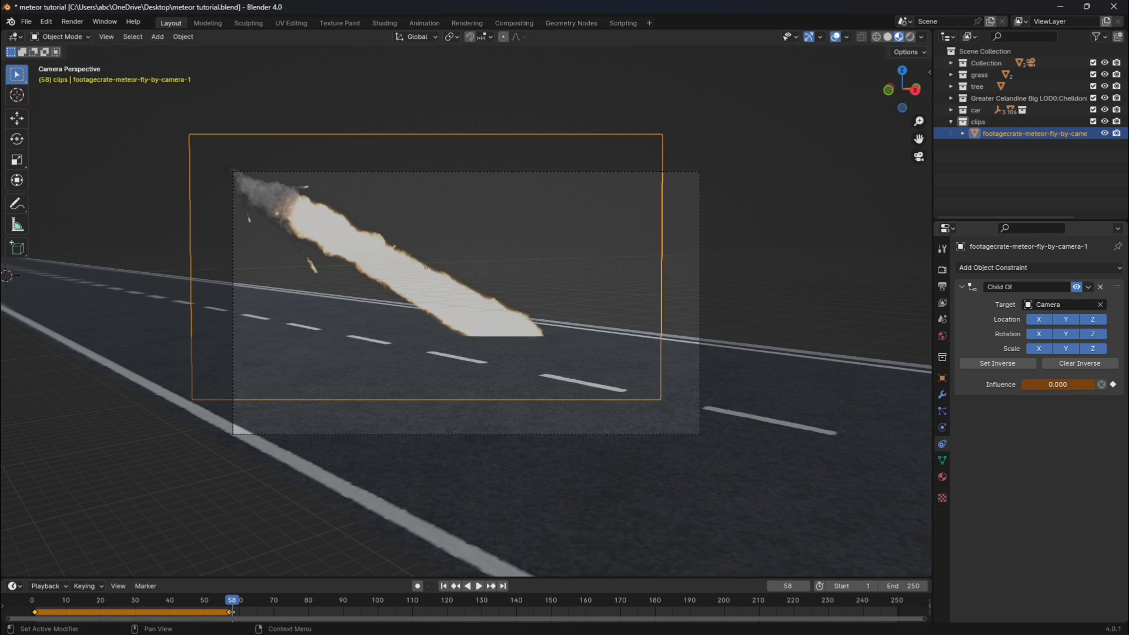
pyautogui.click(1114, 385)
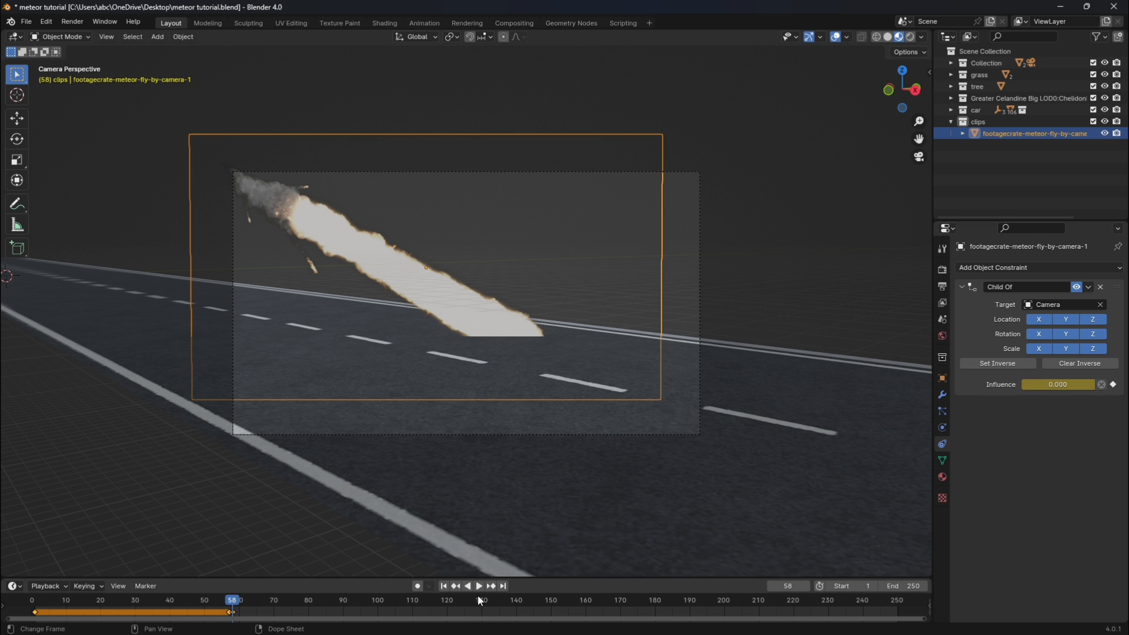
pyautogui.click(442, 586)
pyautogui.press('space')
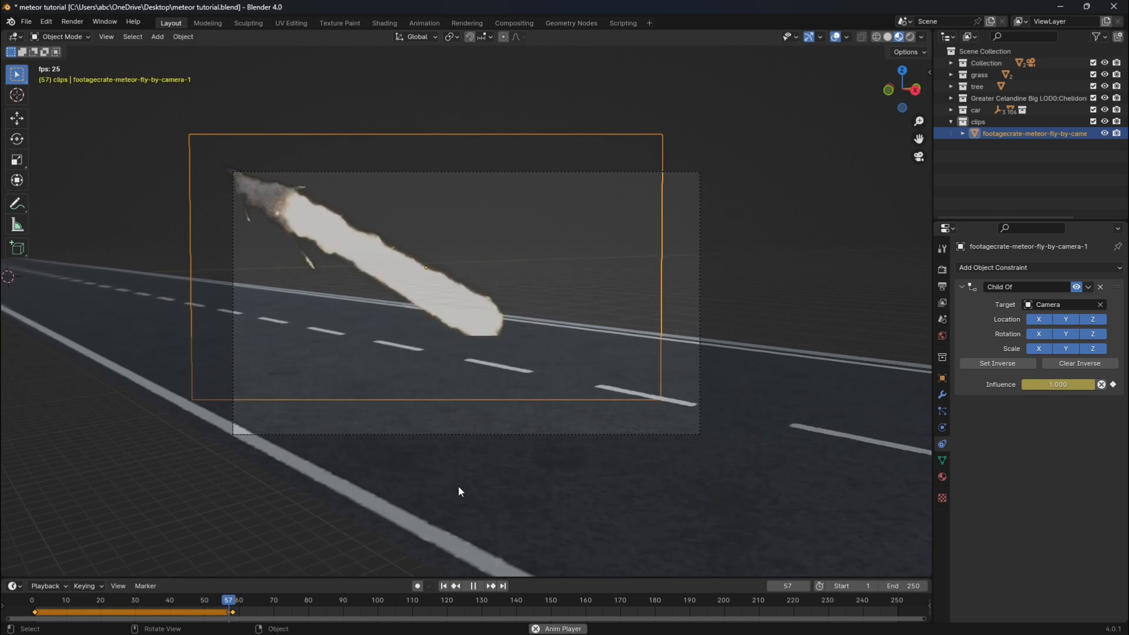
pyautogui.press('Escape')
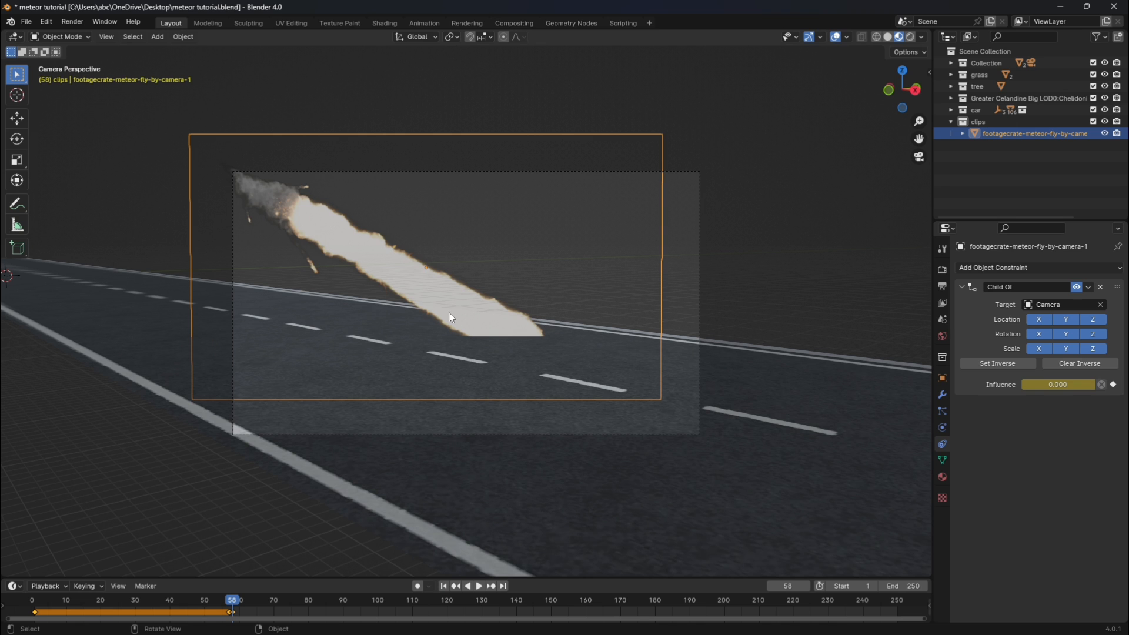
# Import the FootageCrate-Ultimate_Explosion_3 clip as an image plane with the Principled material.
pyautogui.hotkey('shift', 'a')
pyautogui.moveTo(449, 311)
pyautogui.click(502, 334)
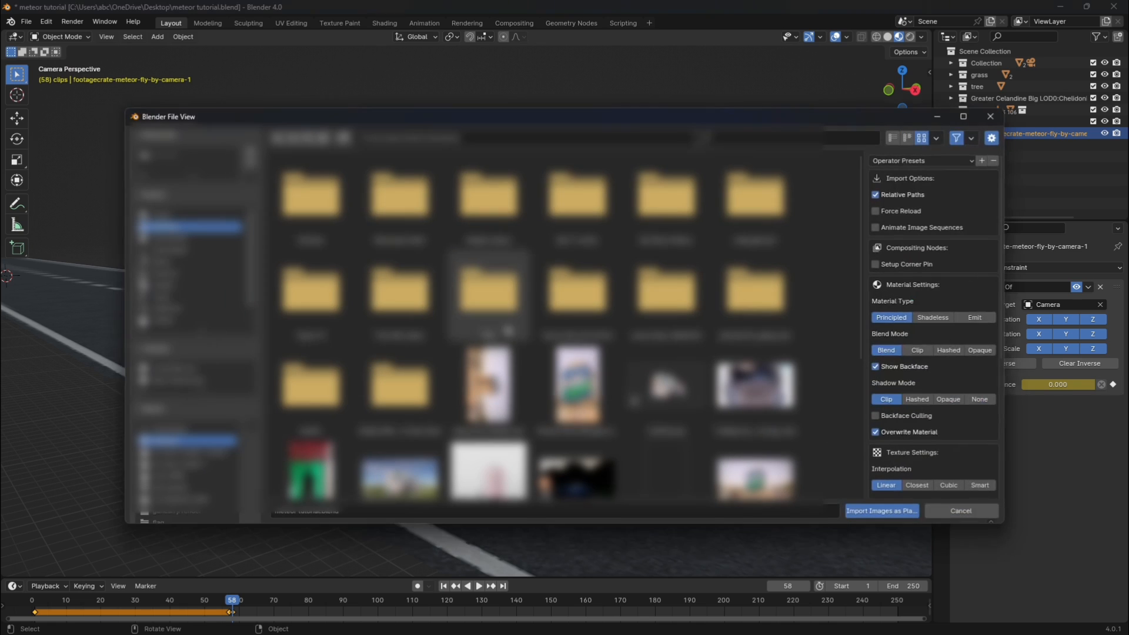
pyautogui.scroll(-5, 500, 331)
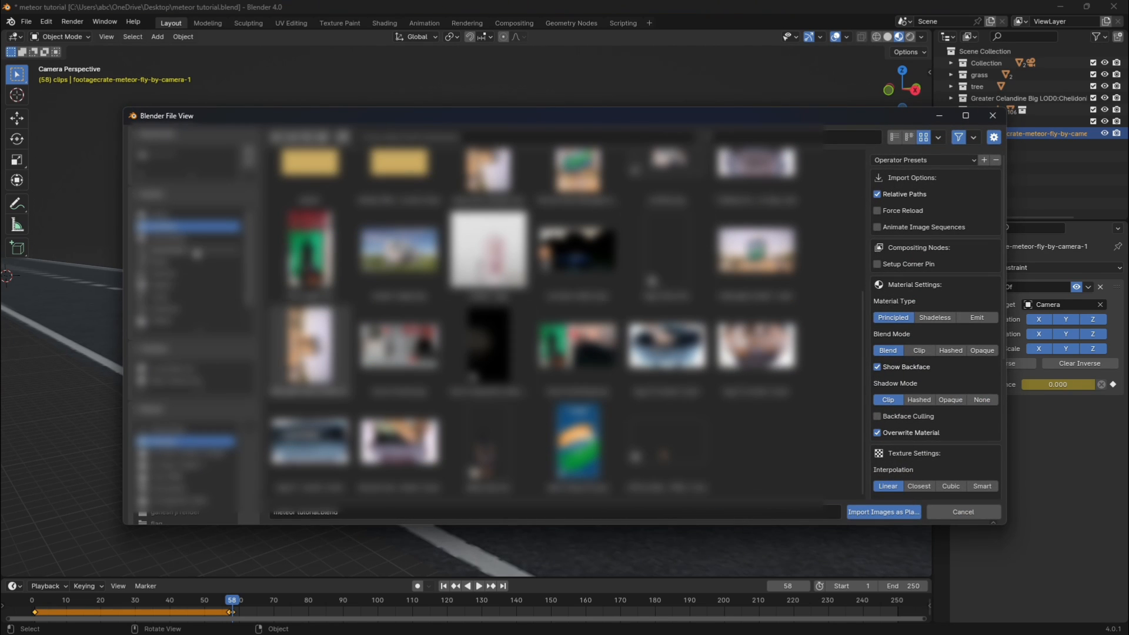
pyautogui.click(194, 250)
pyautogui.scroll(-17, 742, 397)
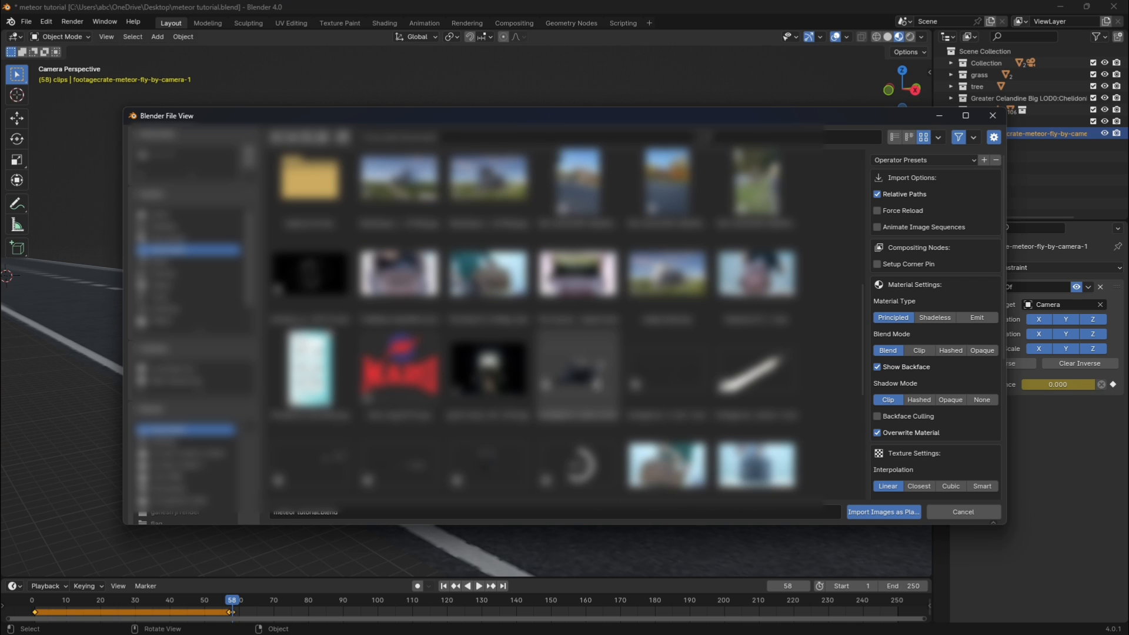
pyautogui.click(578, 370)
pyautogui.scroll(-3, 577, 370)
pyautogui.scroll(-10, 973, 355)
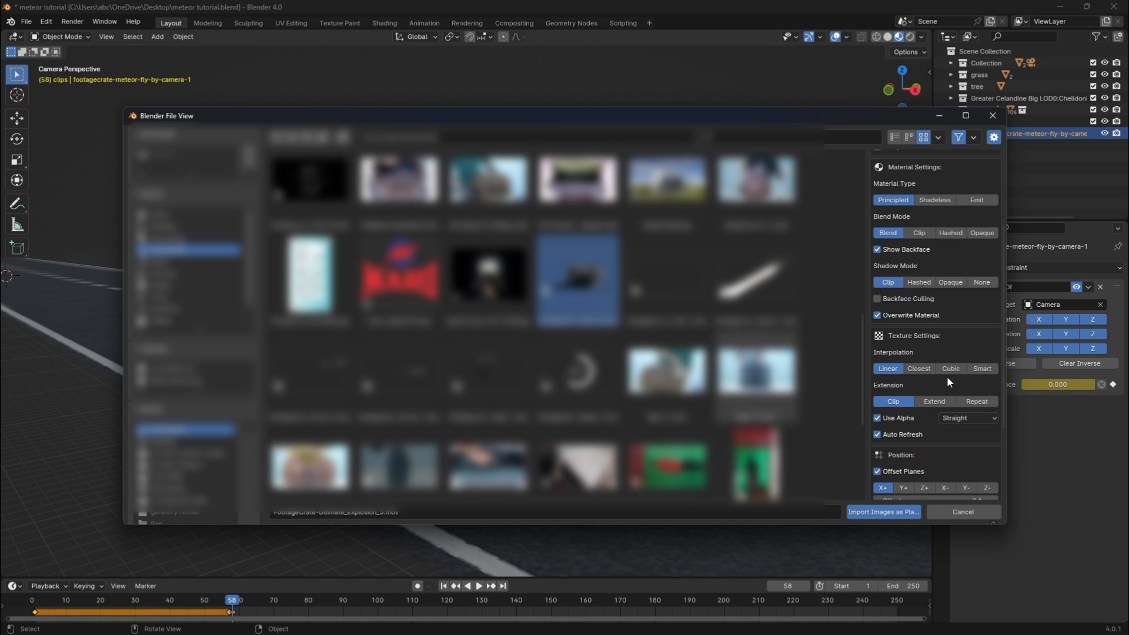
pyautogui.click(907, 507)
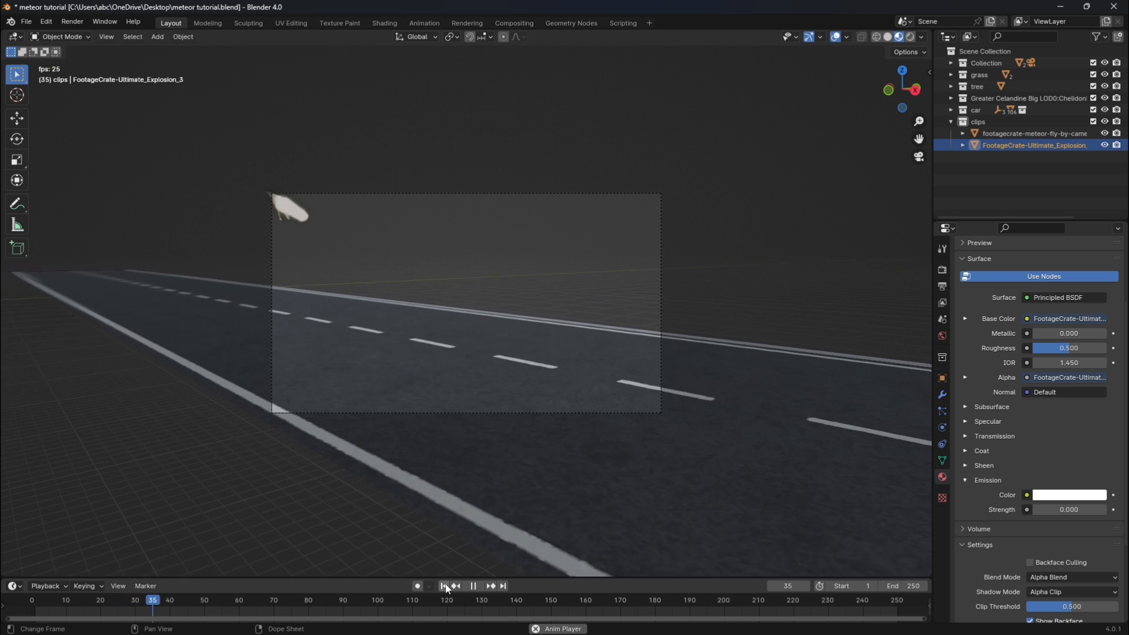
# Play the animation through the camera to compare the explosion clip's position and timing with the meteor's impact.
pyautogui.press('KP_0')
pyautogui.press('space')
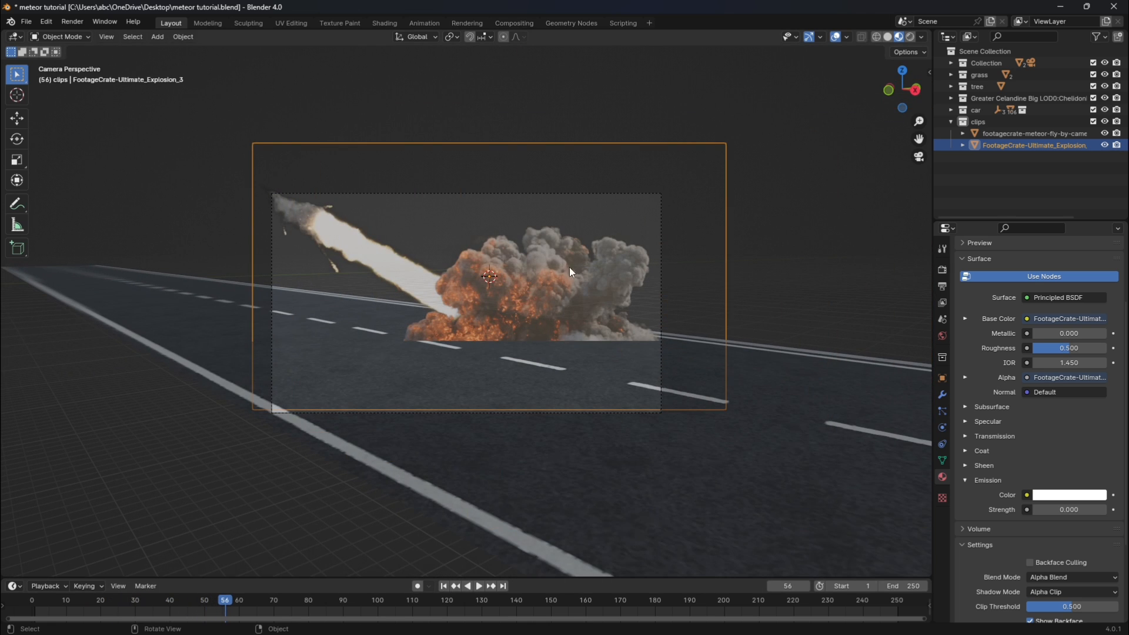
pyautogui.press('space')
pyautogui.press('space')
pyautogui.press('space')
pyautogui.press('space')
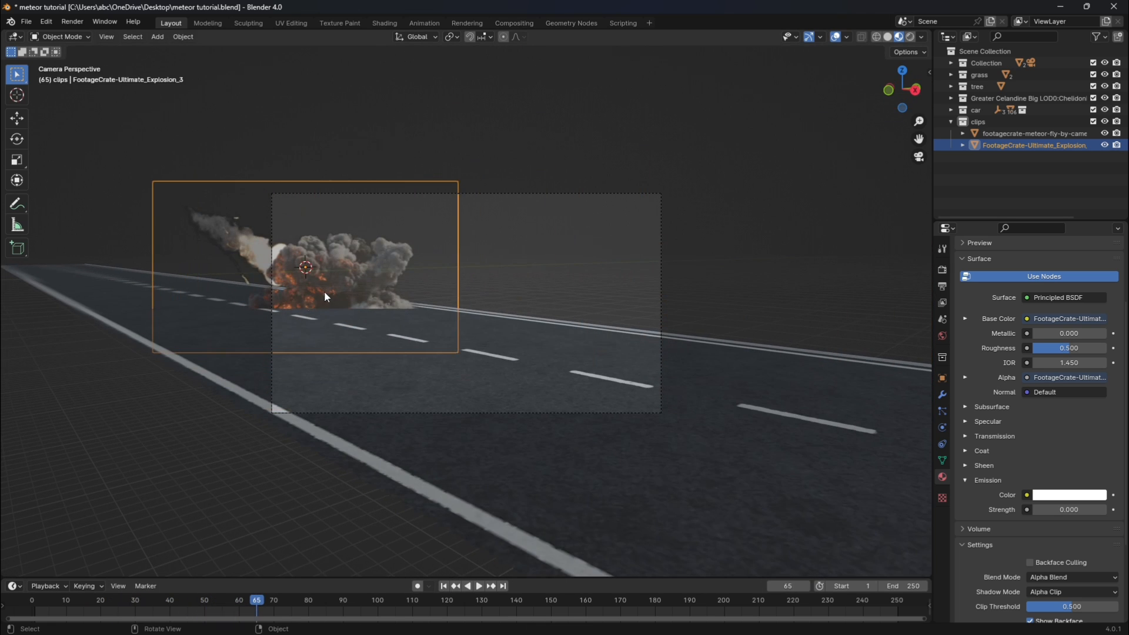
# Set the explosion clip texture's start frame to 58, matching the meteor's impact, and its length to 500 frames.
pyautogui.click(229, 601)
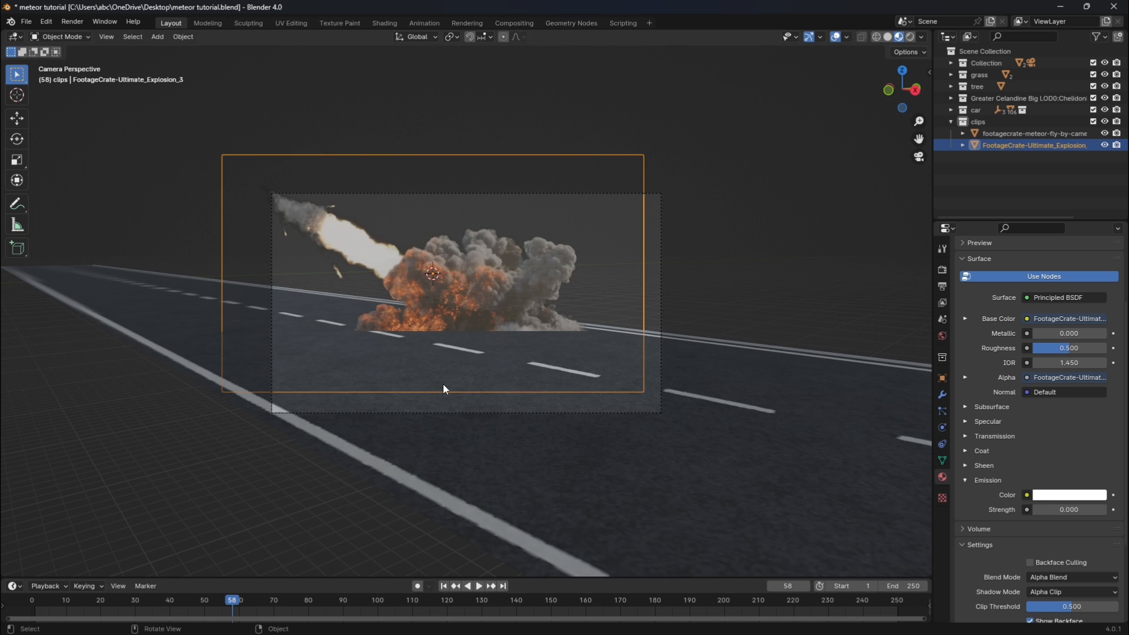
pyautogui.press('Right')
pyautogui.click(965, 377)
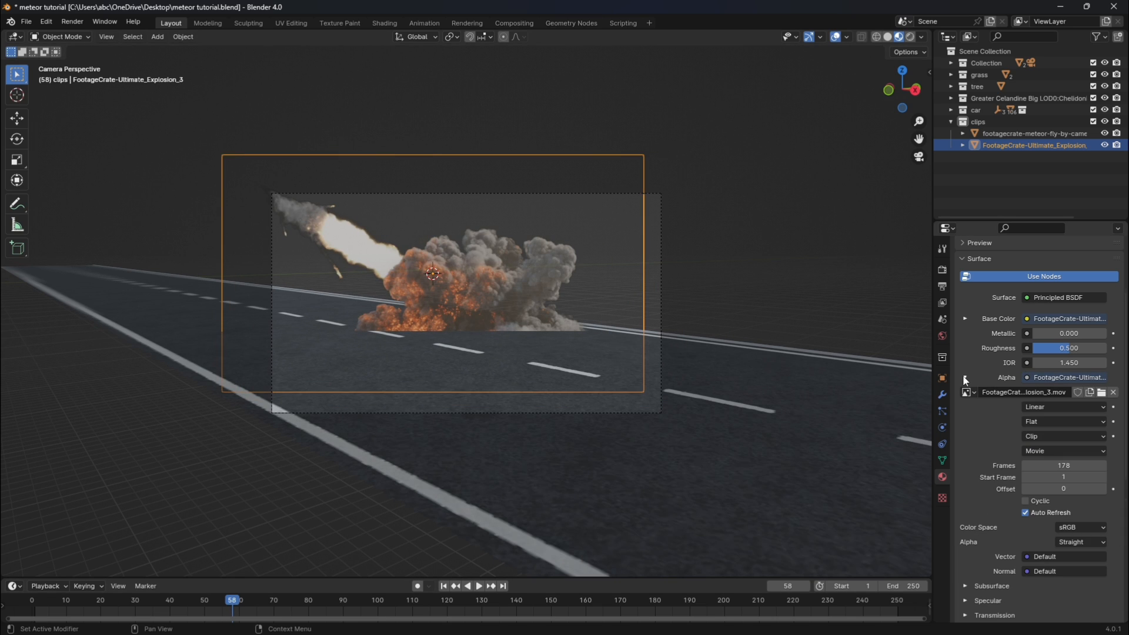
pyautogui.click(1079, 476)
pyautogui.write('58')
pyautogui.press('Return')
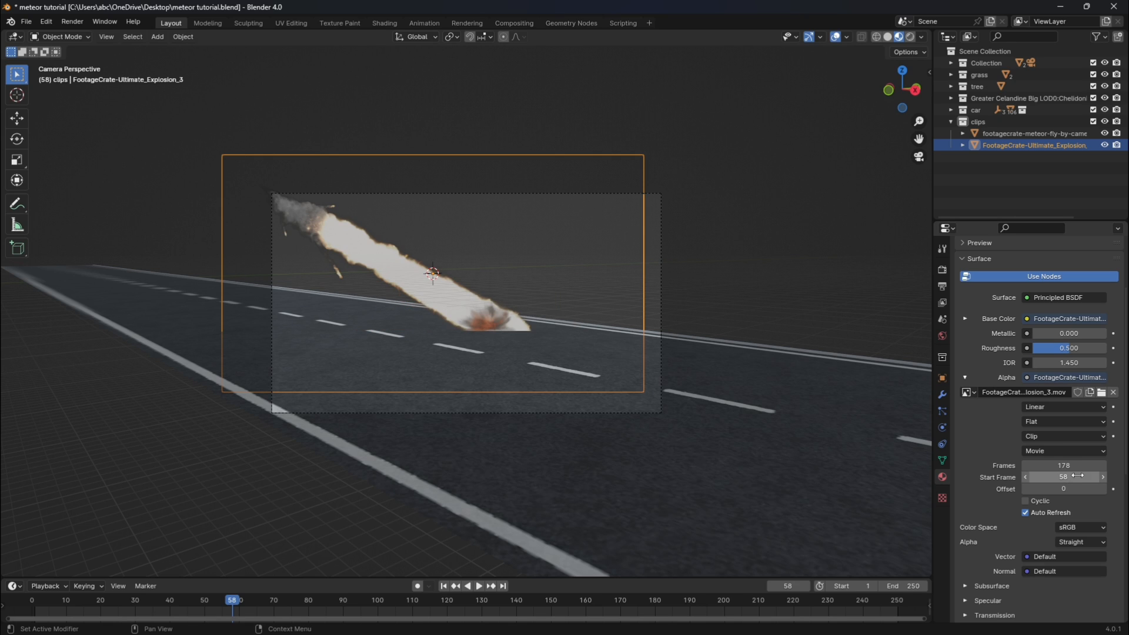
pyautogui.click(1072, 464)
pyautogui.write('50')
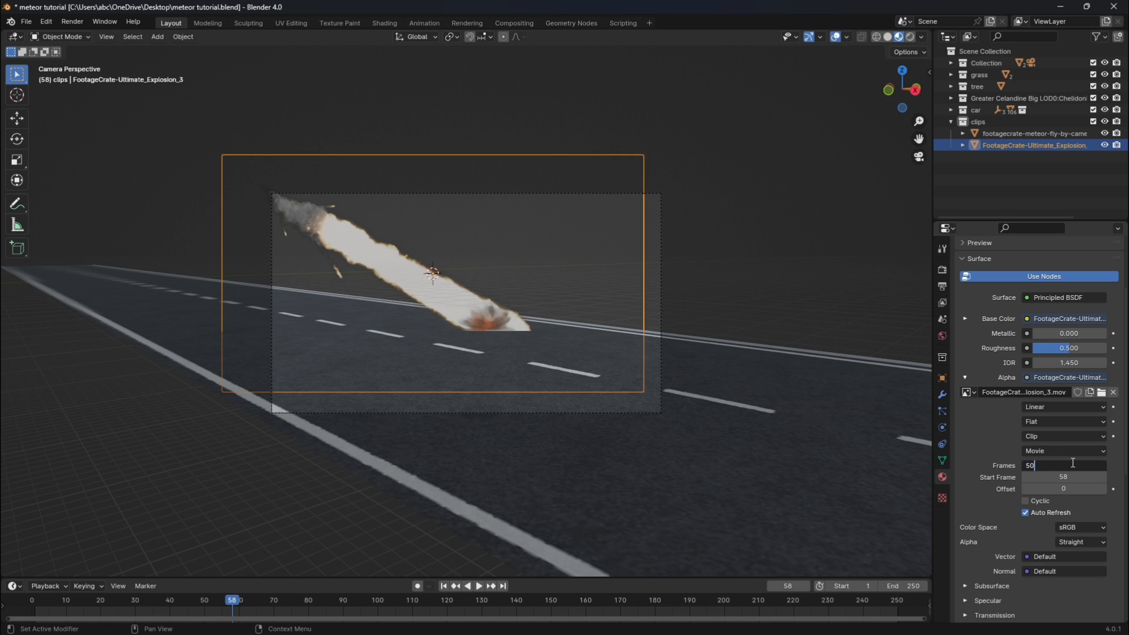
pyautogui.write('0')
pyautogui.press('Return')
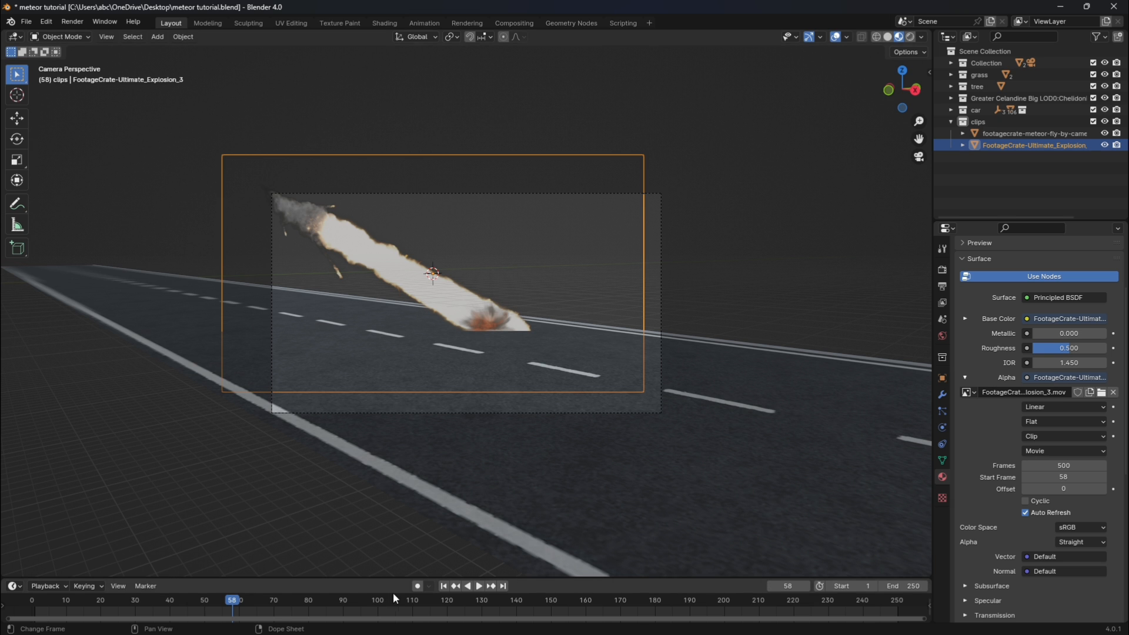
# Replay the frames around the impact and step back to frame 59 to examine how the explosion lines up with the meteor.
pyautogui.click(222, 598)
pyautogui.press('space')
pyautogui.press('space')
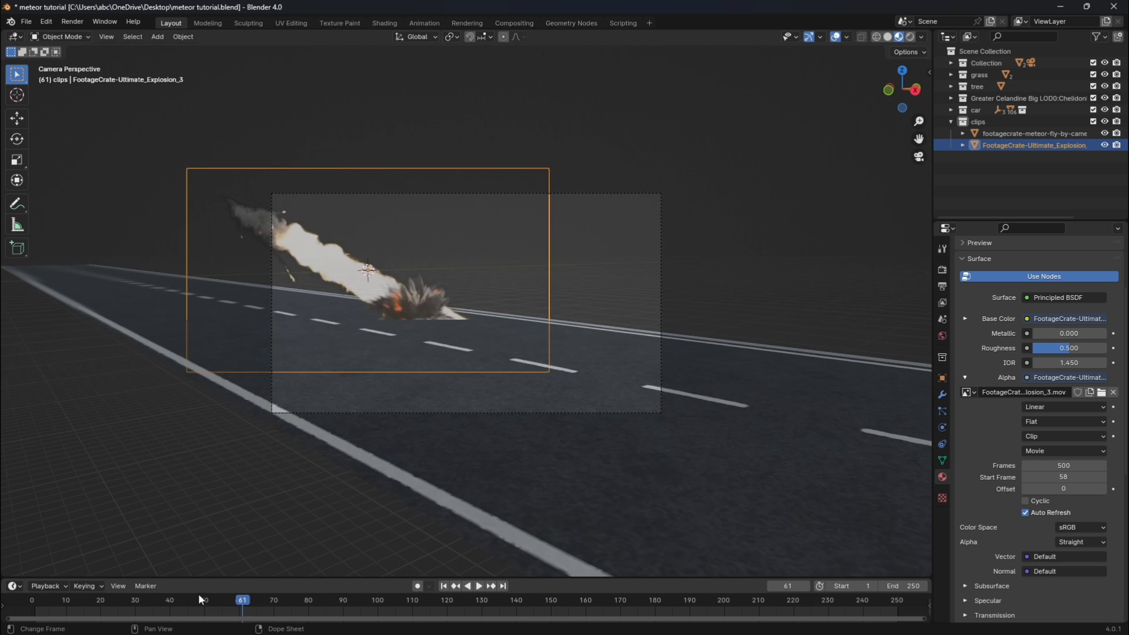
pyautogui.click(199, 596)
pyautogui.press('space')
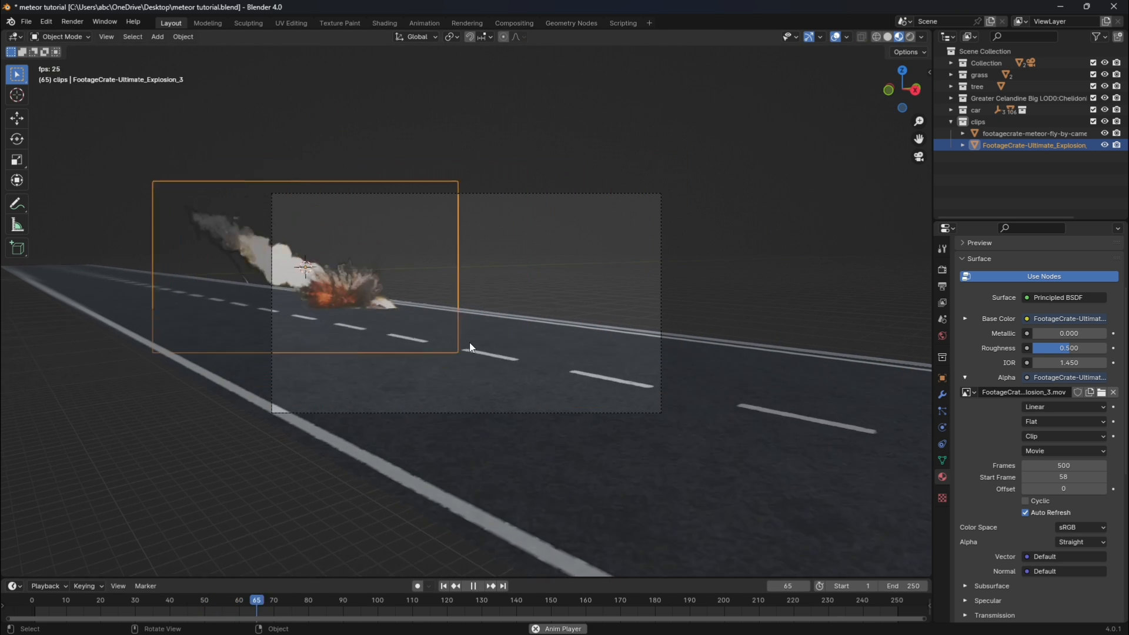
pyautogui.click(216, 598)
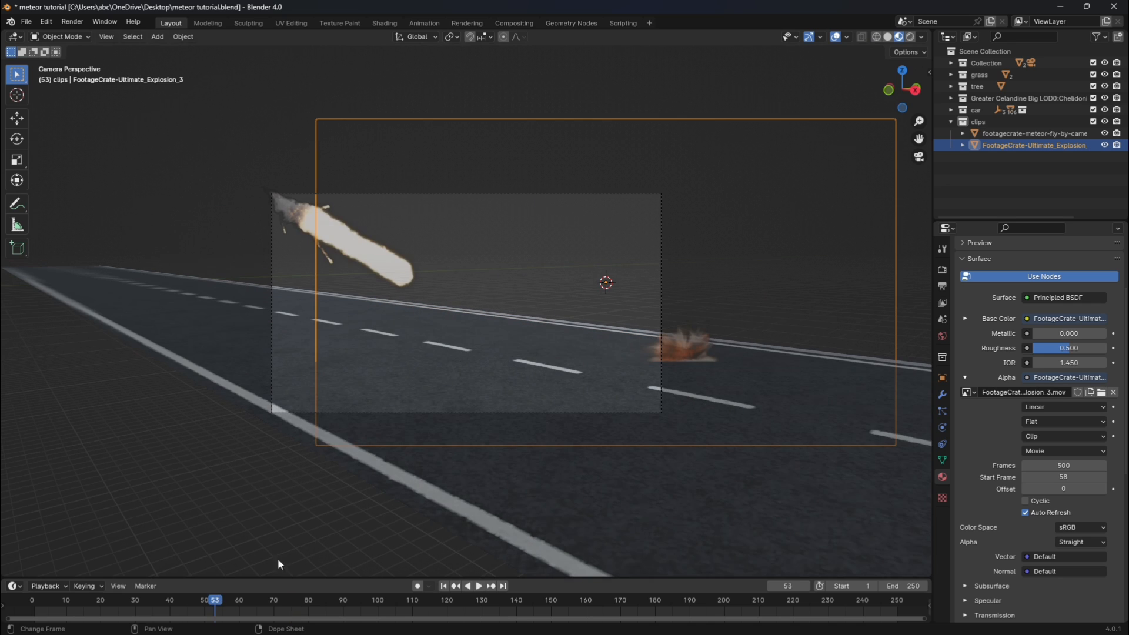
pyautogui.press('space')
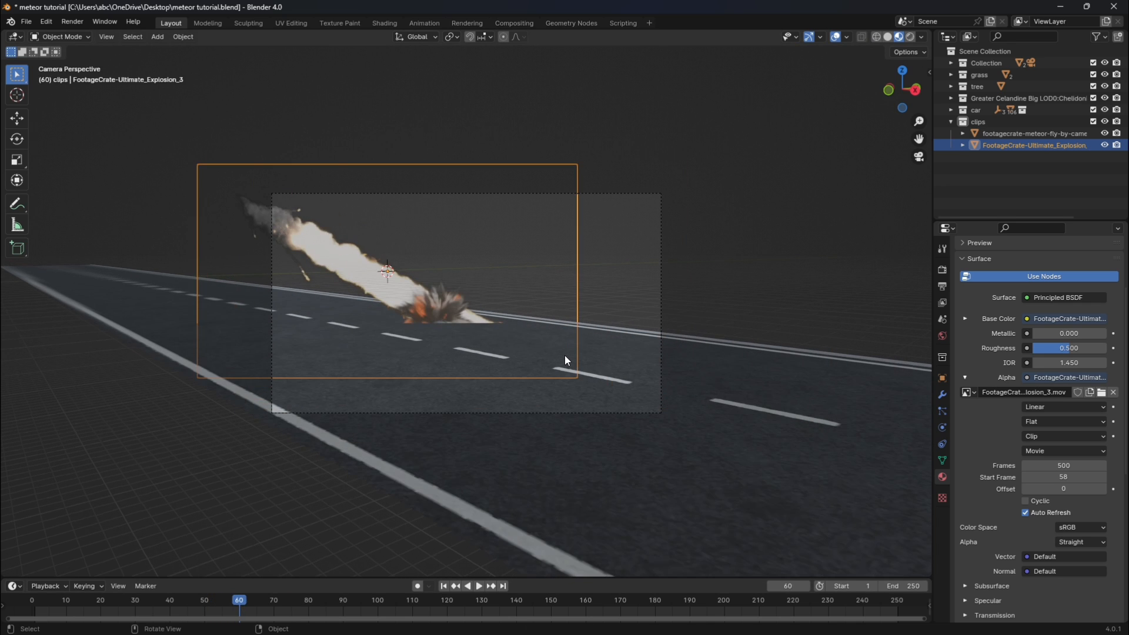
pyautogui.scroll(1, 455, 344)
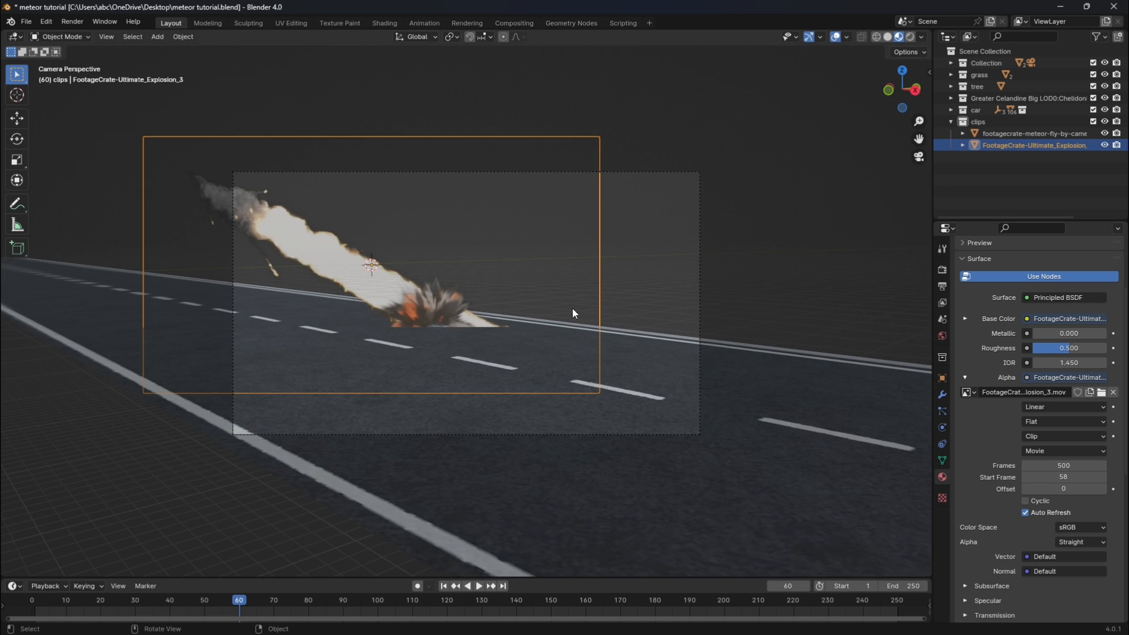
pyautogui.press('Left')
pyautogui.press('Left')
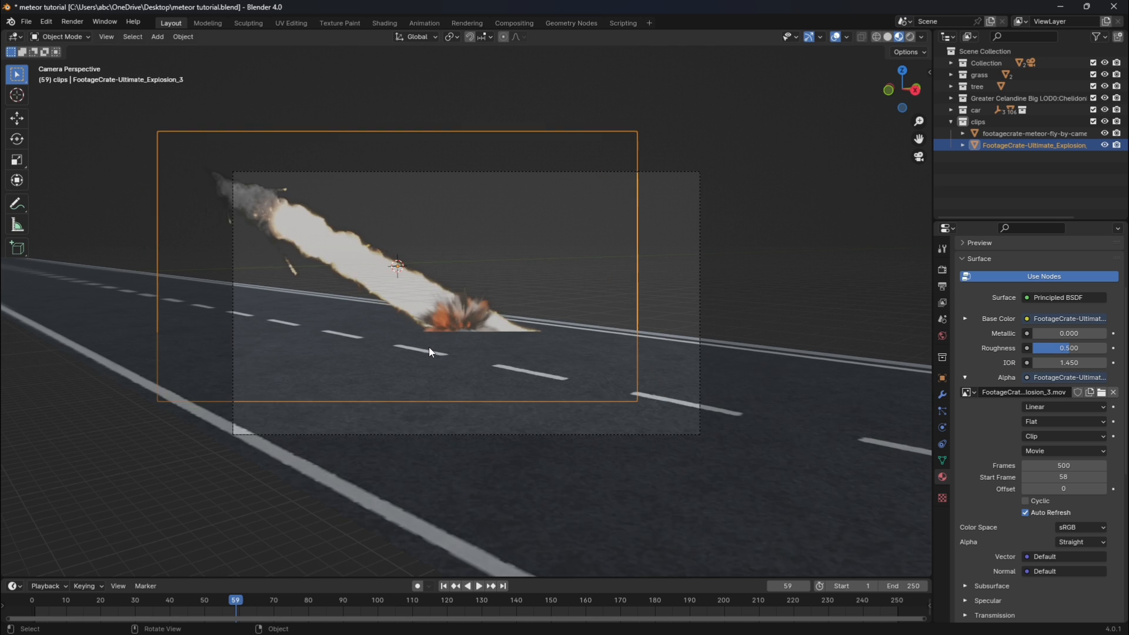
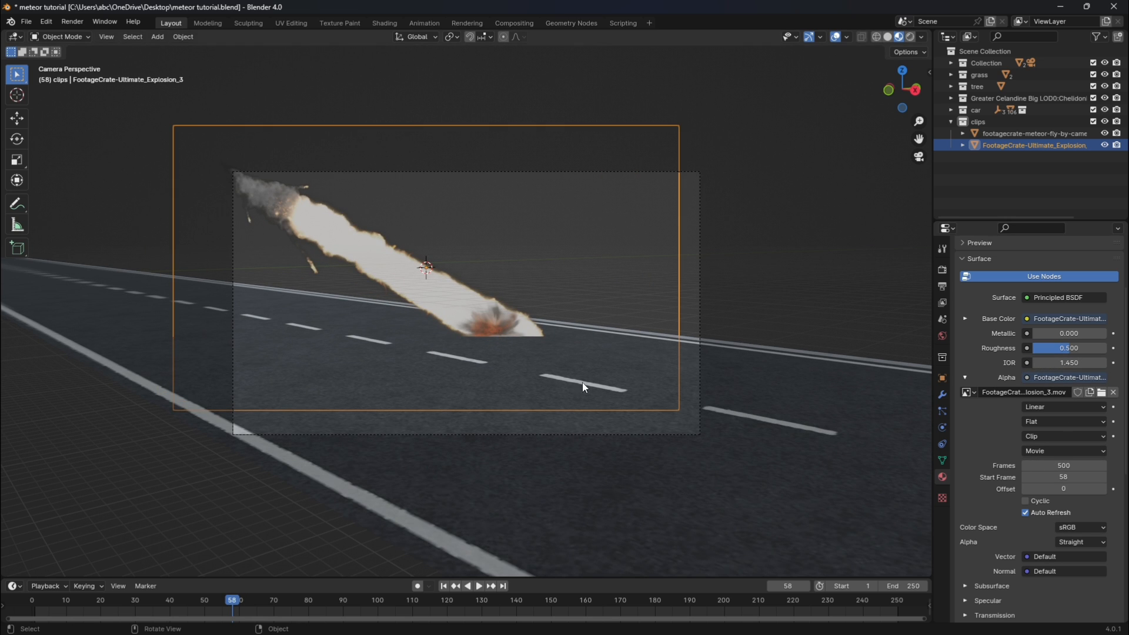
# Keyframe the explosion plane's location, rotation and scale at frame 58, and keyframe its scale as 0 at frame 57.
pyautogui.press('i')
pyautogui.click(616, 274)
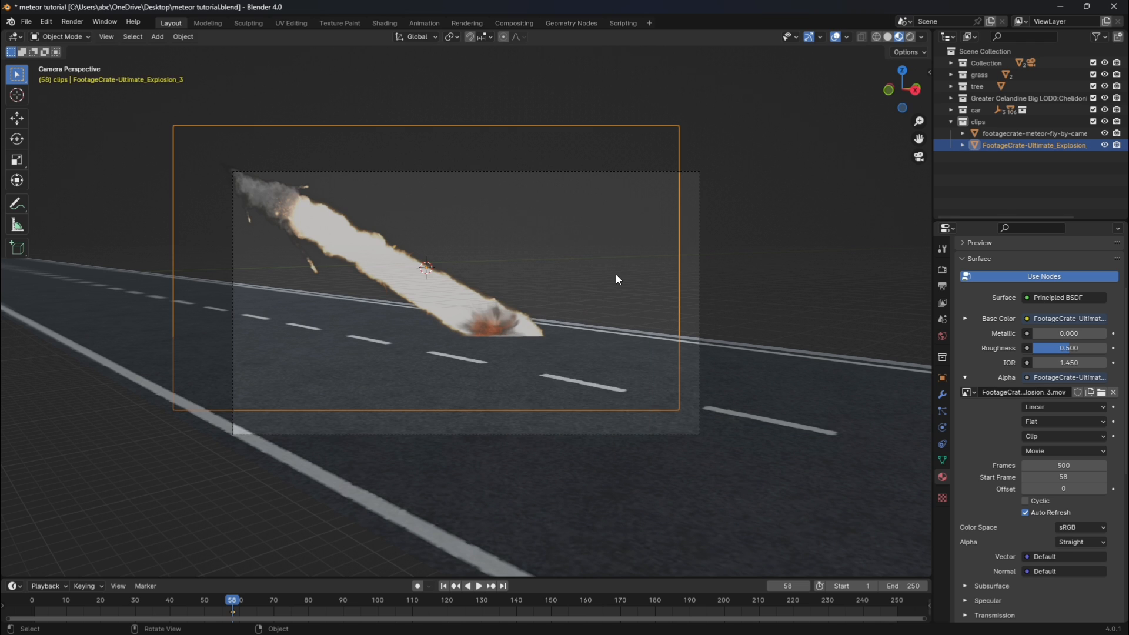
pyautogui.press('Left')
pyautogui.press('s')
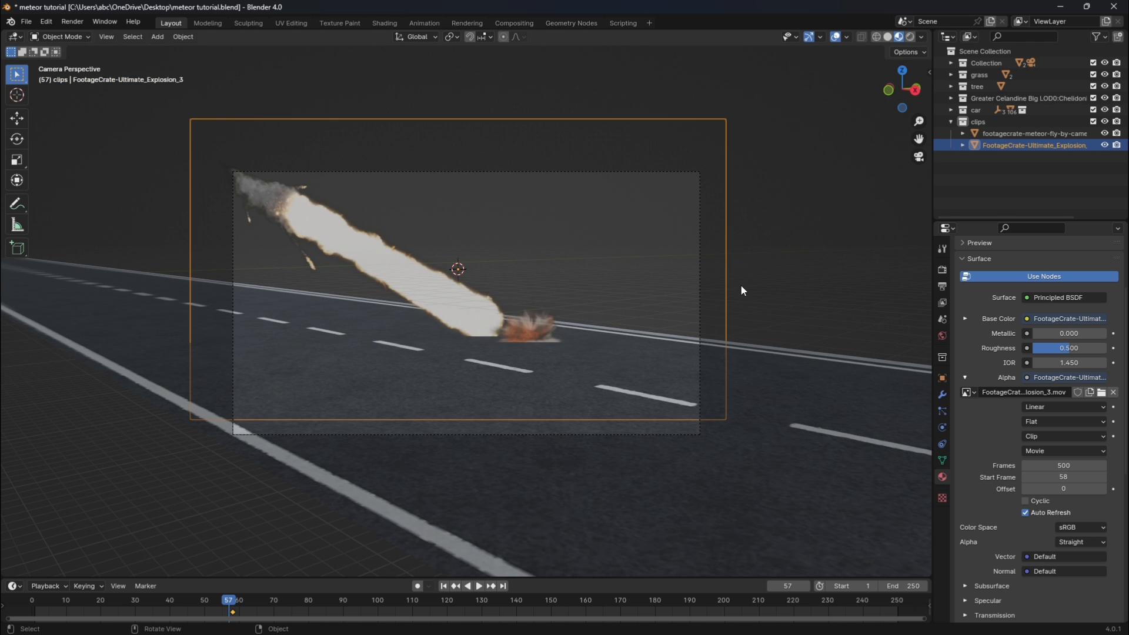
pyautogui.press('0')
pyautogui.press('Return')
pyautogui.press('i')
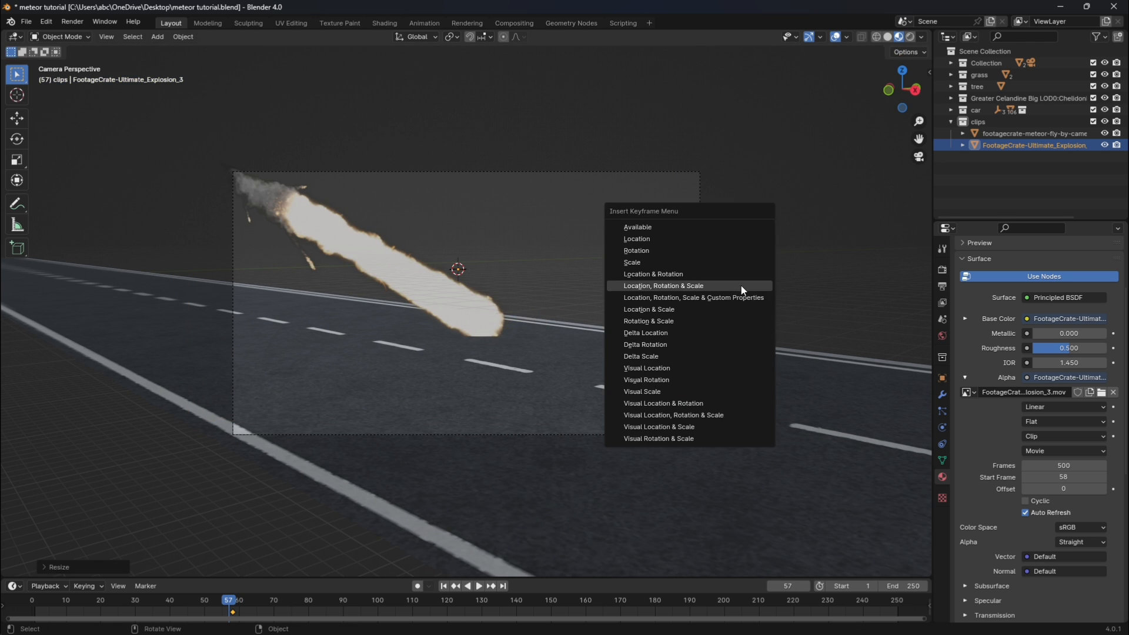
pyautogui.click(740, 284)
# Play the frames from about 43 to 71 to check how the explosion appears at the meteor's impact.
pyautogui.click(185, 597)
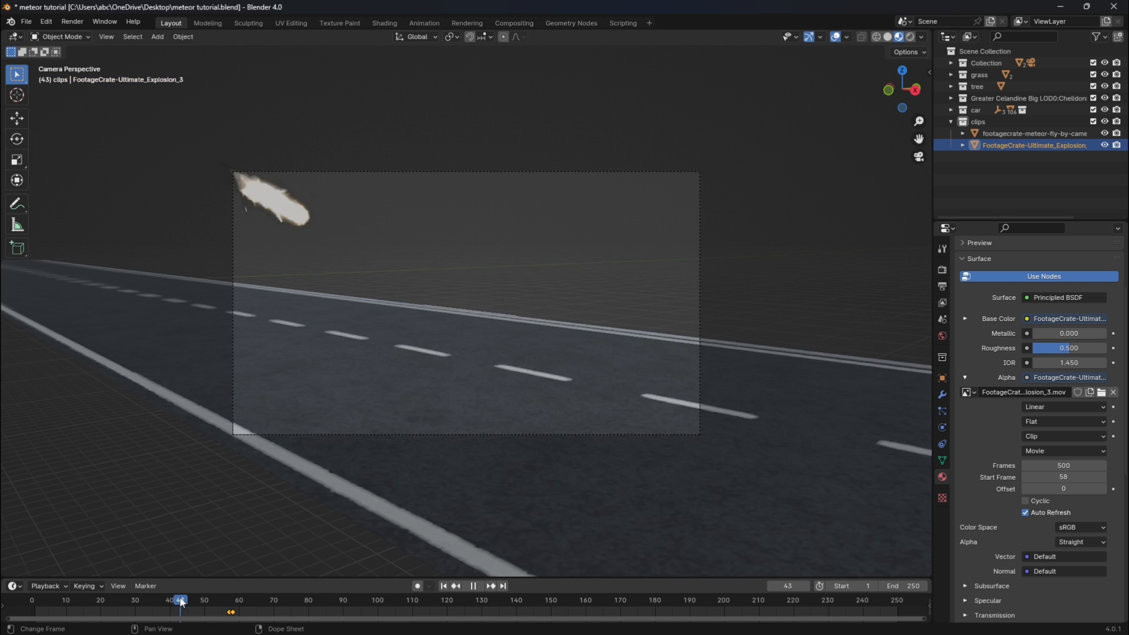
pyautogui.press('space')
pyautogui.press('space')
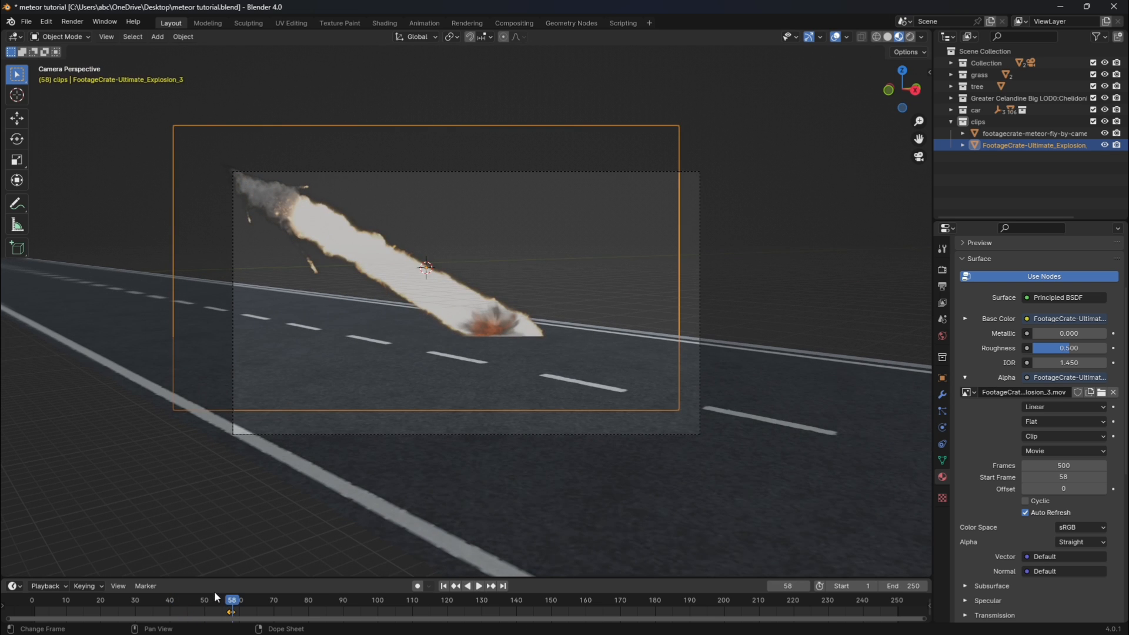
pyautogui.press('space')
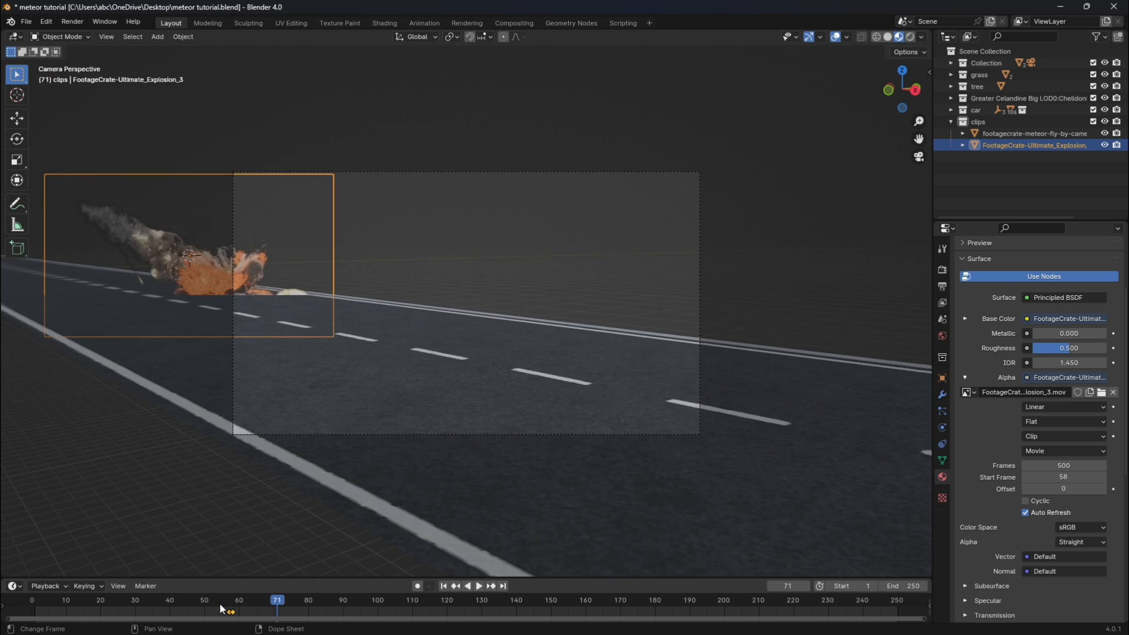
# Return to the keyframe at frame 58, reposition the explosion plane and enlarge it about 1.12 times.
pyautogui.click(457, 587)
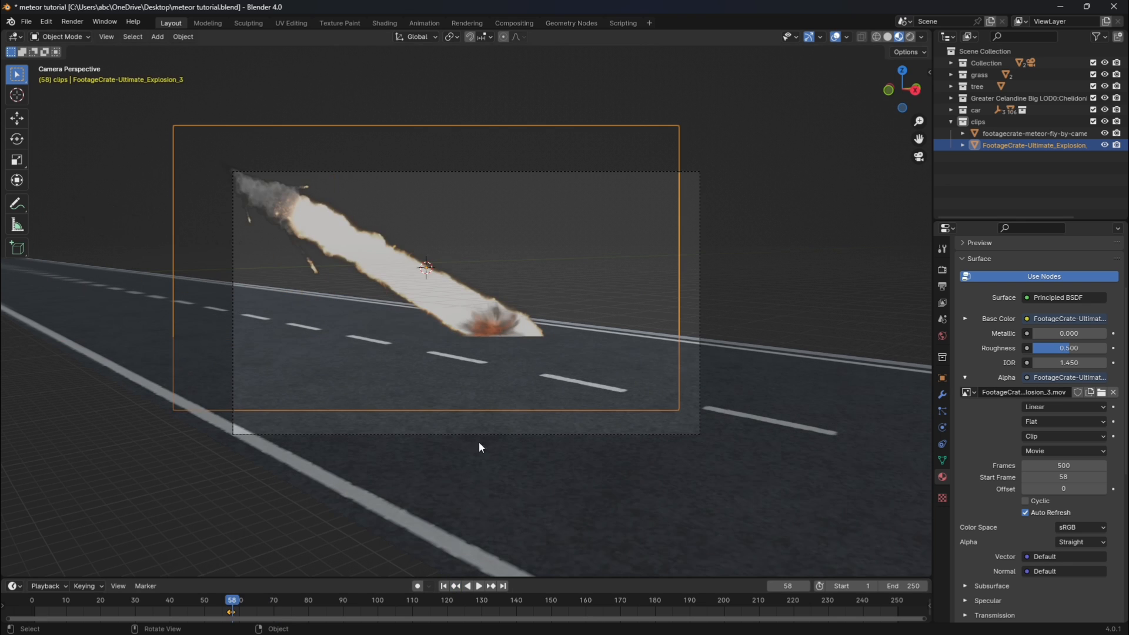
pyautogui.press('g')
pyautogui.click(509, 404)
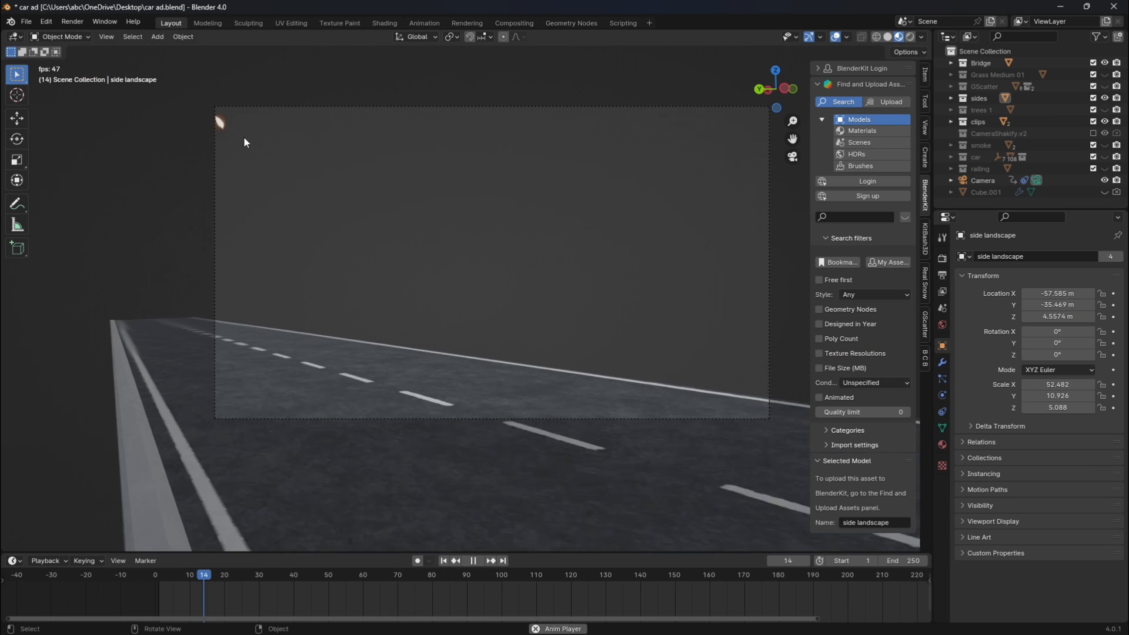
pyautogui.press('space')
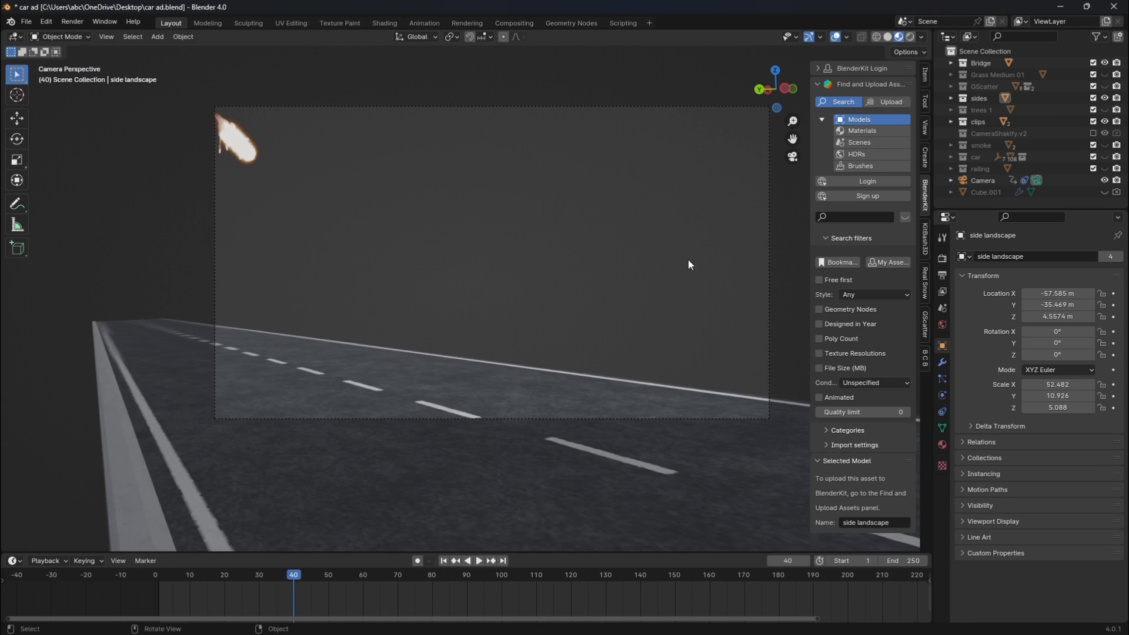
pyautogui.hotkey('shift', 'a')
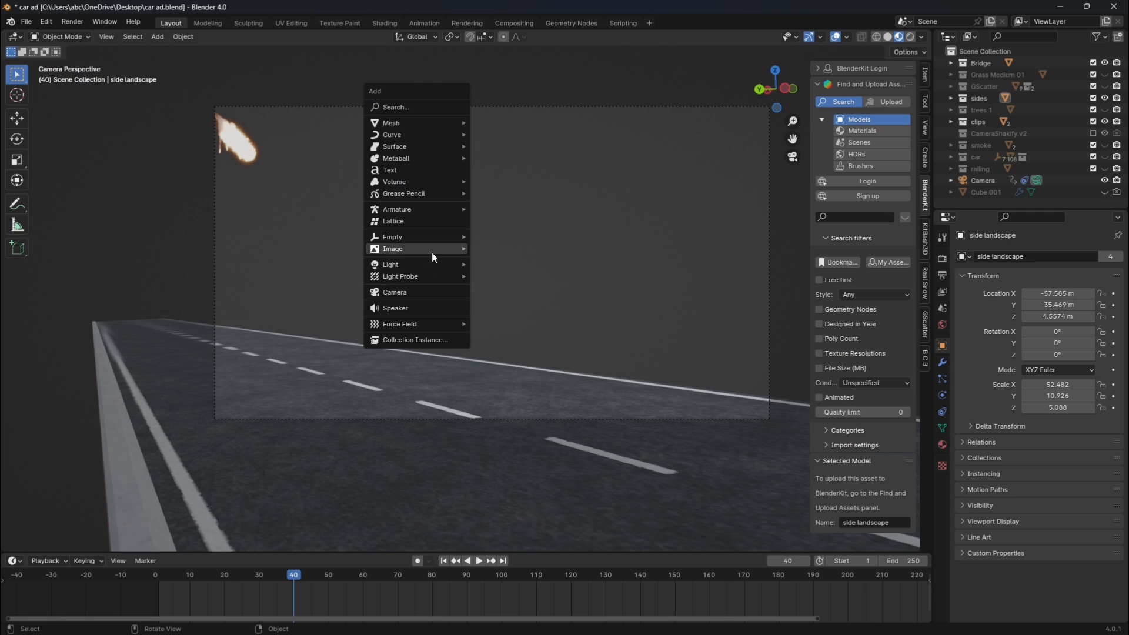
pyautogui.moveTo(431, 252)
pyautogui.click(499, 272)
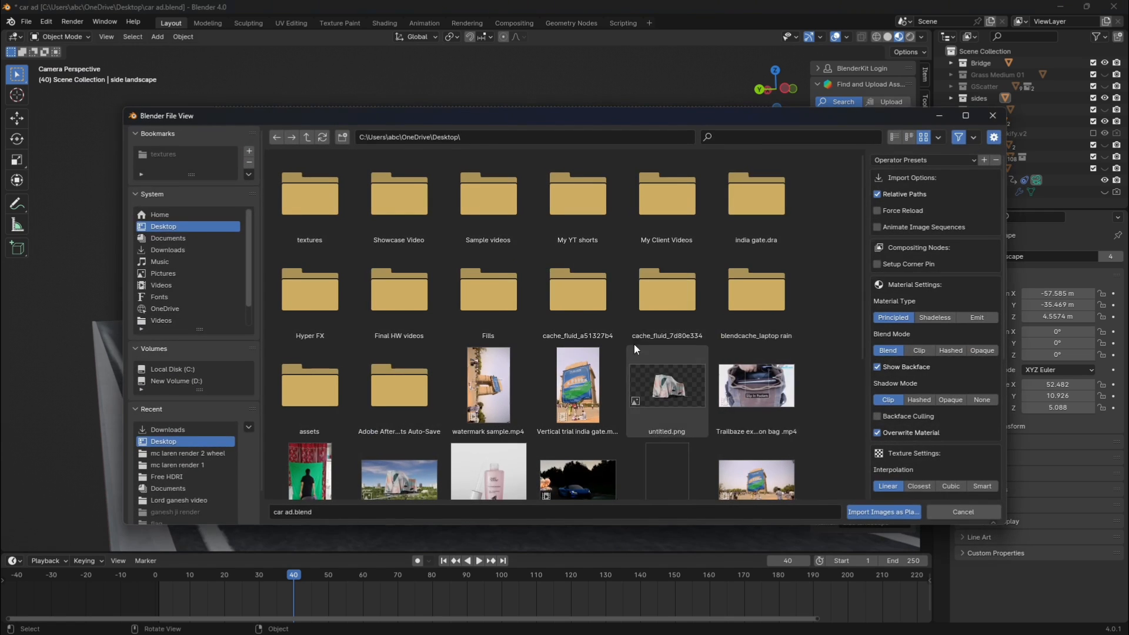
pyautogui.click(981, 318)
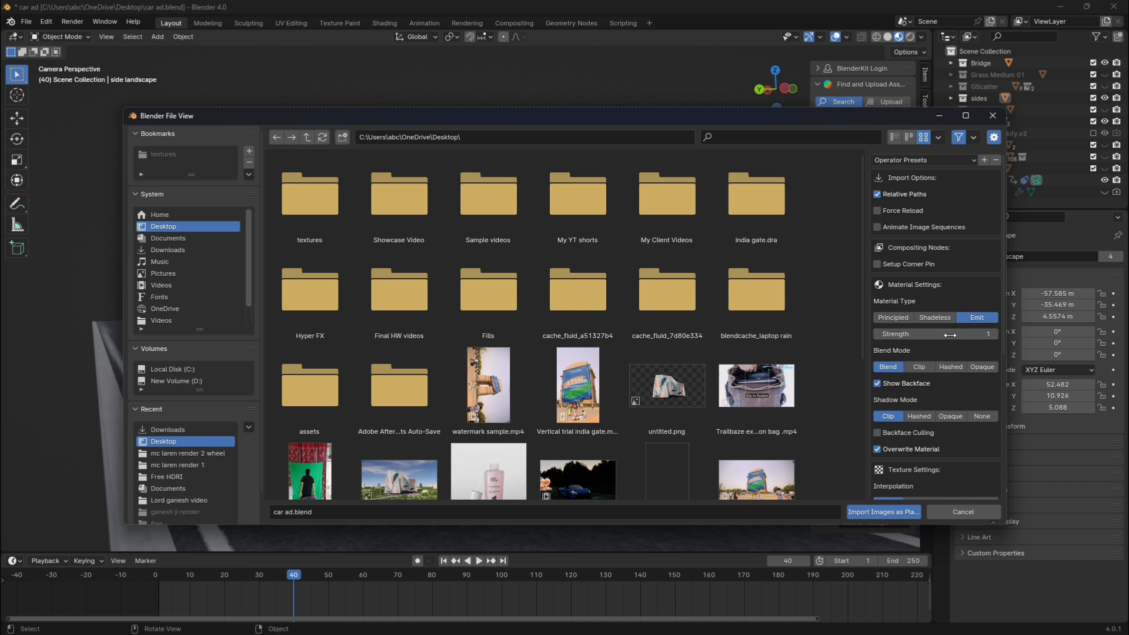
pyautogui.click(983, 116)
# Play and scrub the car ad scene's animation around frames 59 to 75 to examine the meteor impact and explosion.
pyautogui.press('space')
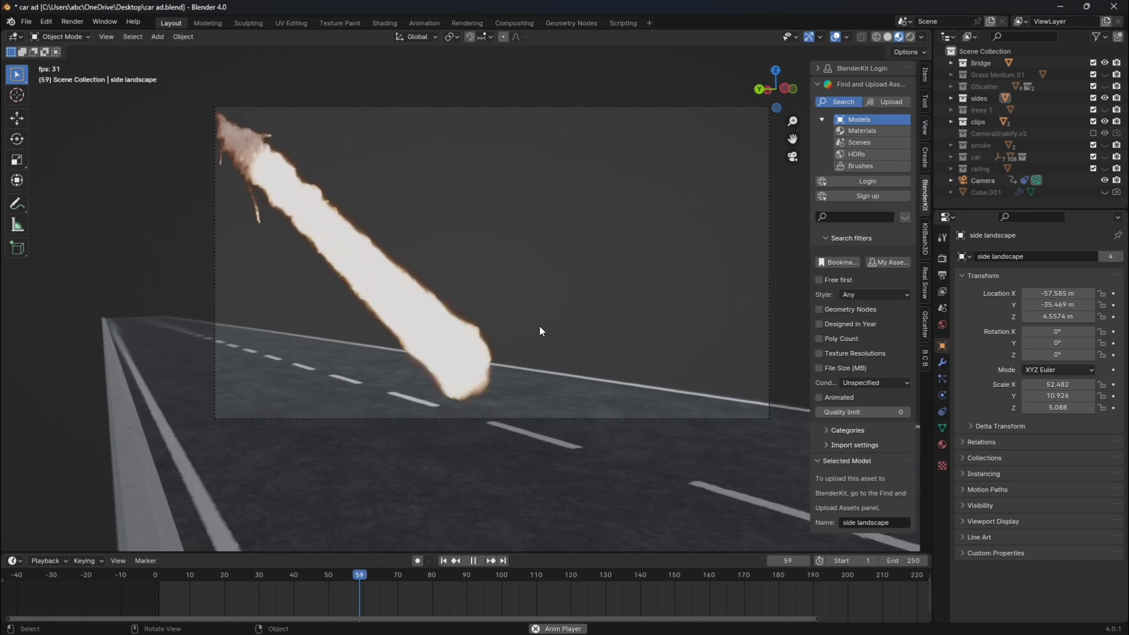
pyautogui.press('space')
pyautogui.click(388, 578)
pyautogui.press('space')
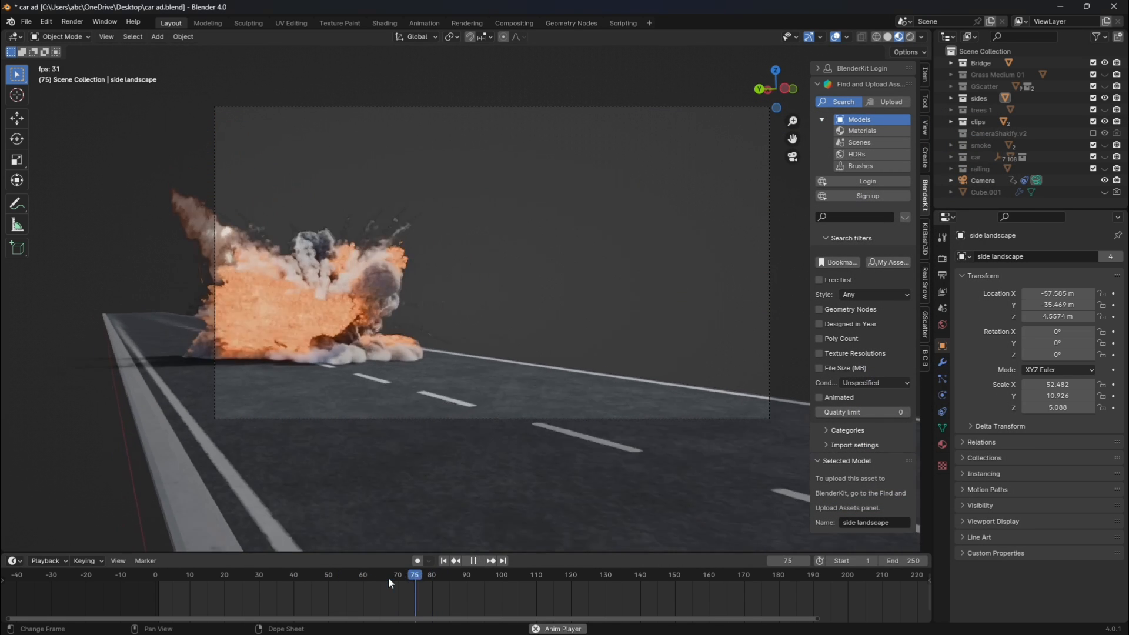
pyautogui.click(350, 576)
pyautogui.press('space')
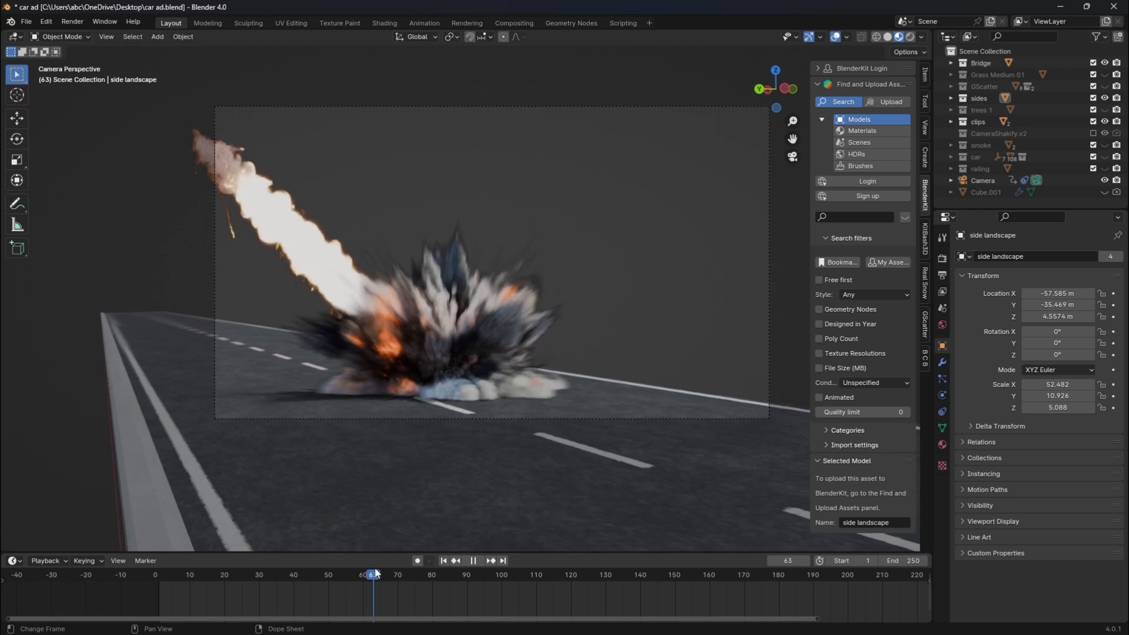
# Review the explosion clip's material settings, try a different emission strength and undo the change.
pyautogui.click(433, 359)
pyautogui.click(942, 444)
pyautogui.scroll(-5, 1047, 471)
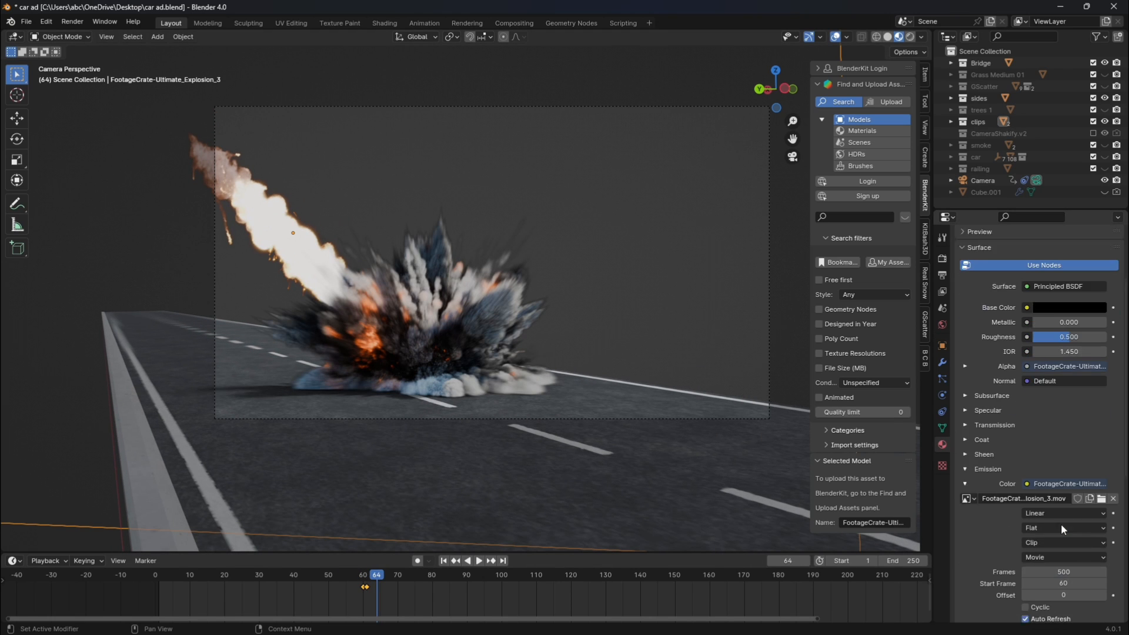
pyautogui.scroll(-8, 1065, 517)
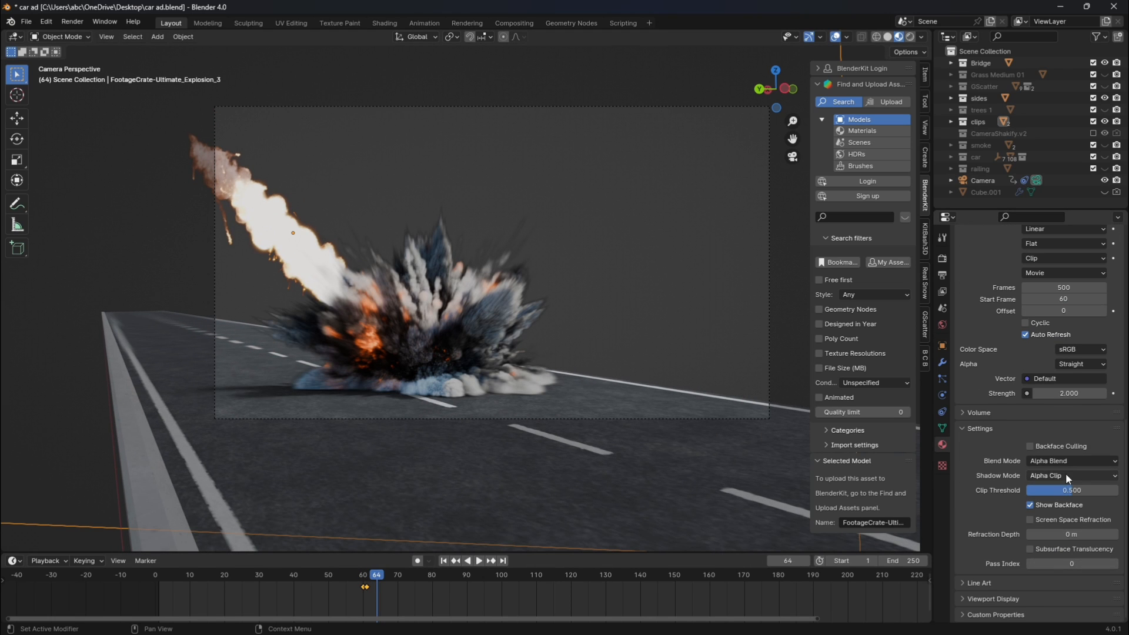
pyautogui.scroll(7, 999, 452)
pyautogui.moveTo(1067, 558); pyautogui.dragTo(1089, 558)
pyautogui.hotkey('ctrl', 'z')
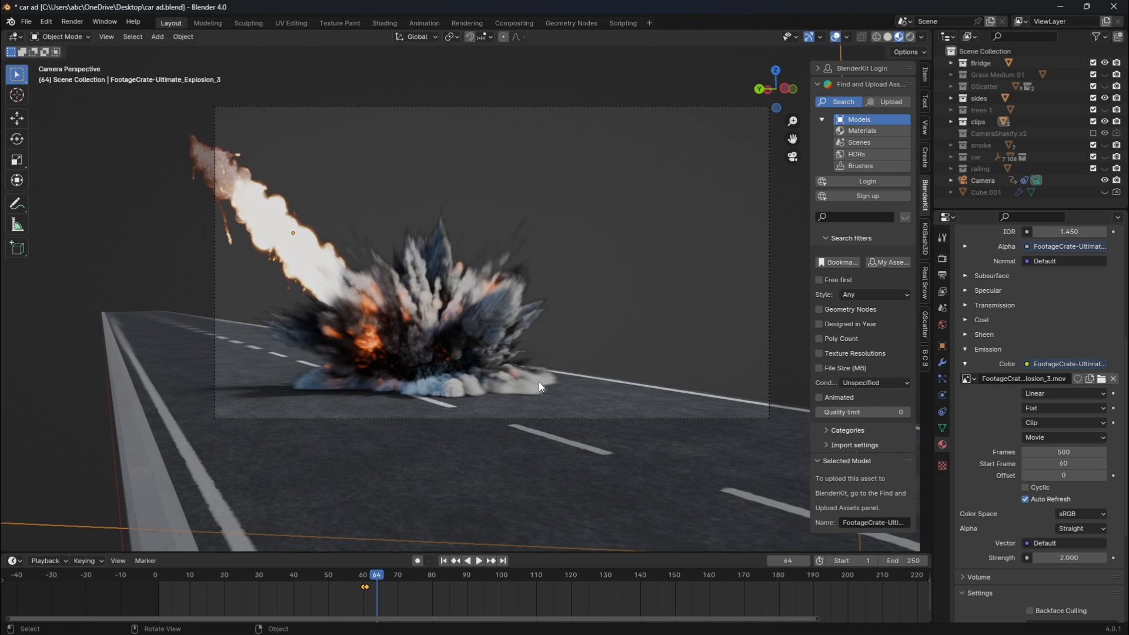
# Try an emission strength of 39.7 on the meteor clip's material and undo the change.
pyautogui.click(305, 251)
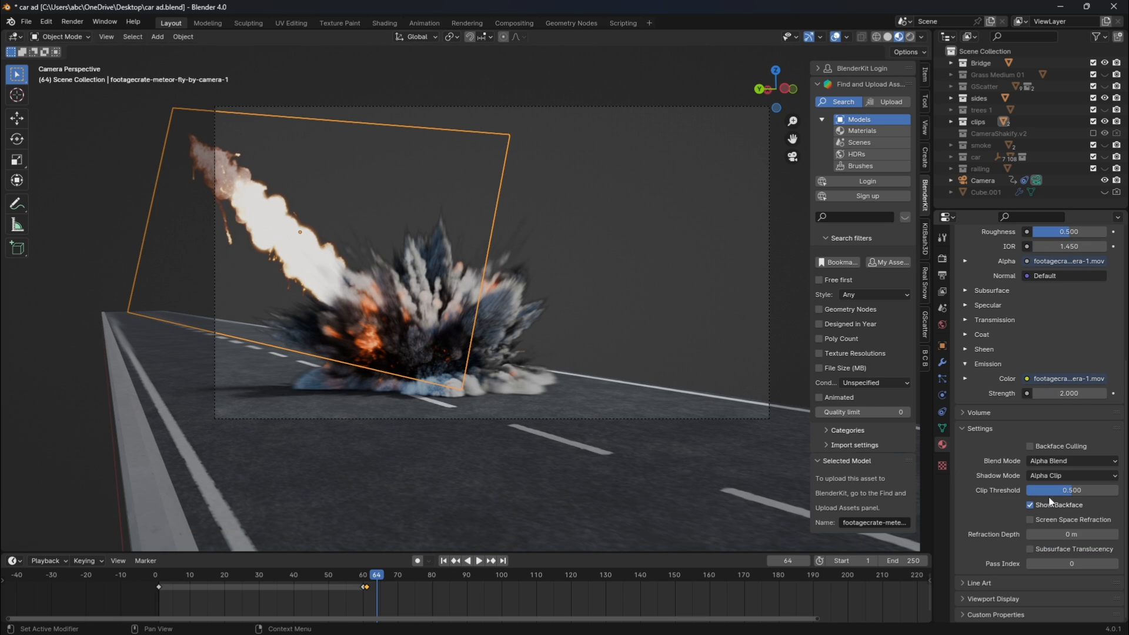
pyautogui.scroll(3, 1059, 468)
pyautogui.moveTo(1061, 469); pyautogui.dragTo(1117, 469)
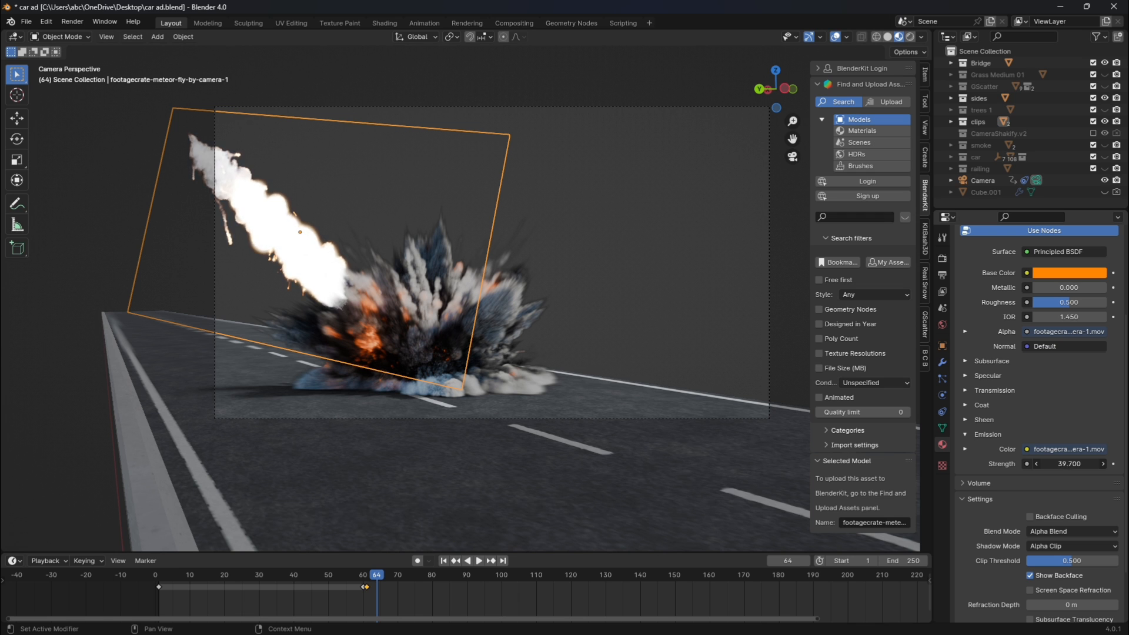
pyautogui.hotkey('ctrl', 'z')
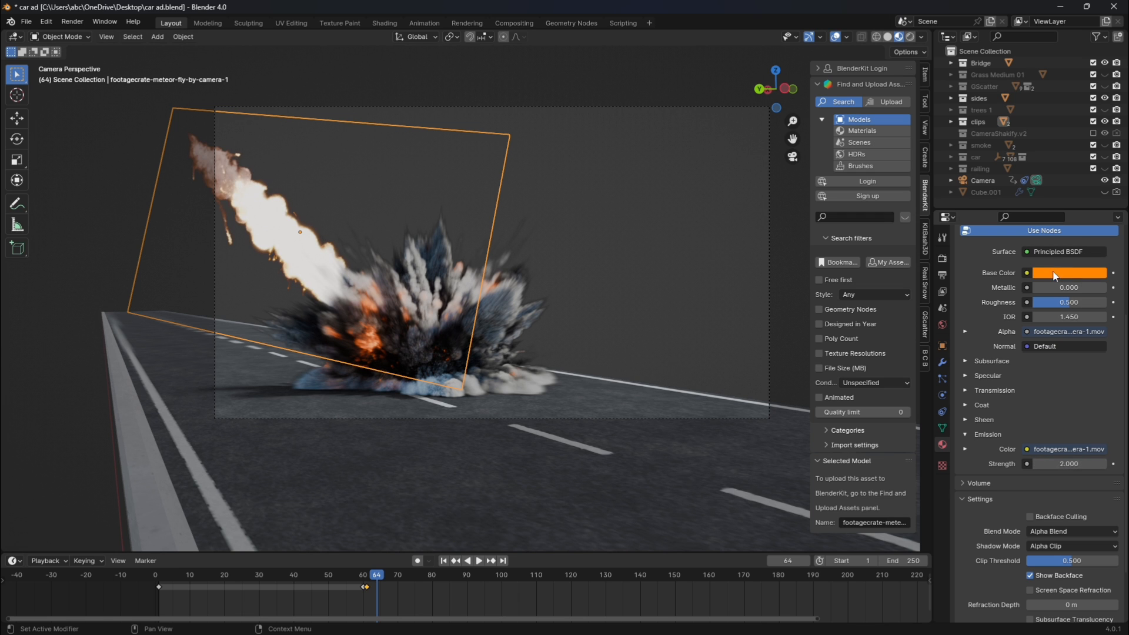
# Play the animation from the first frame to review the meteor and explosion through the camera, and select the camera.
pyautogui.click(443, 560)
pyautogui.press('space')
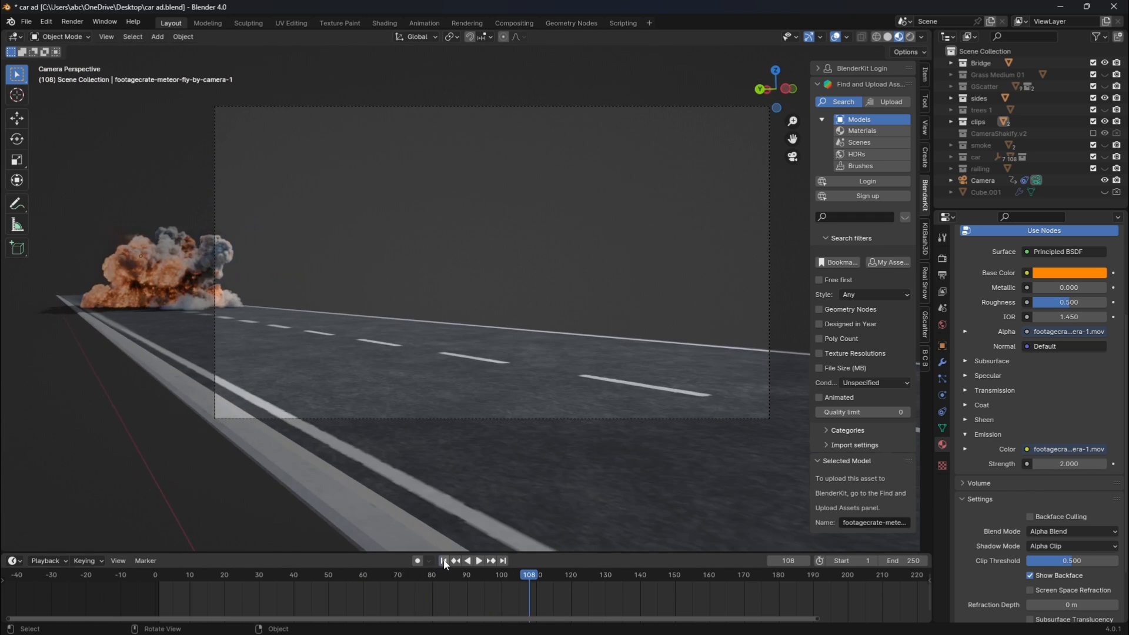
pyautogui.press('Escape')
pyautogui.click(769, 262)
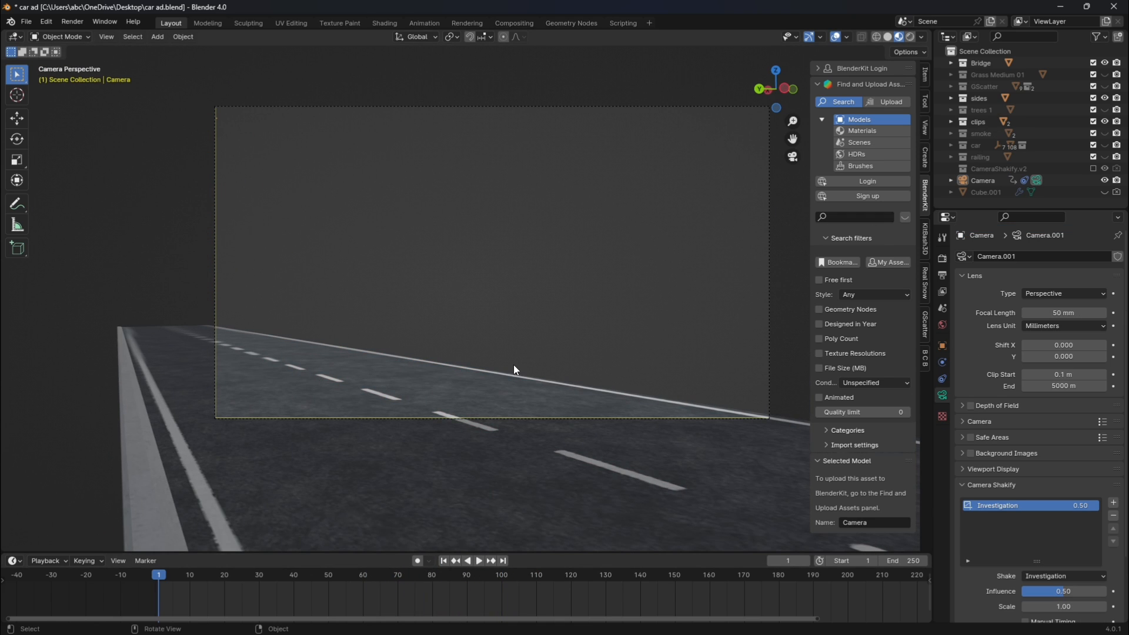
# Show the railing collection and isolate the highway rail guard to inspect its mesh and Array modifier.
pyautogui.click(1105, 157)
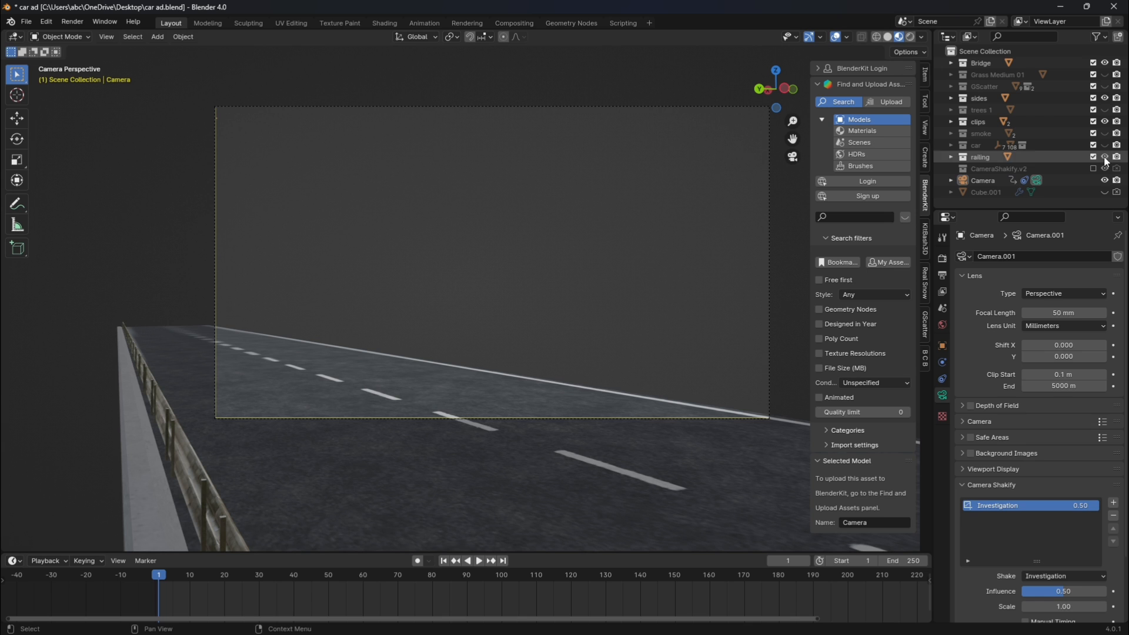
pyautogui.click(193, 451)
pyautogui.press('/')
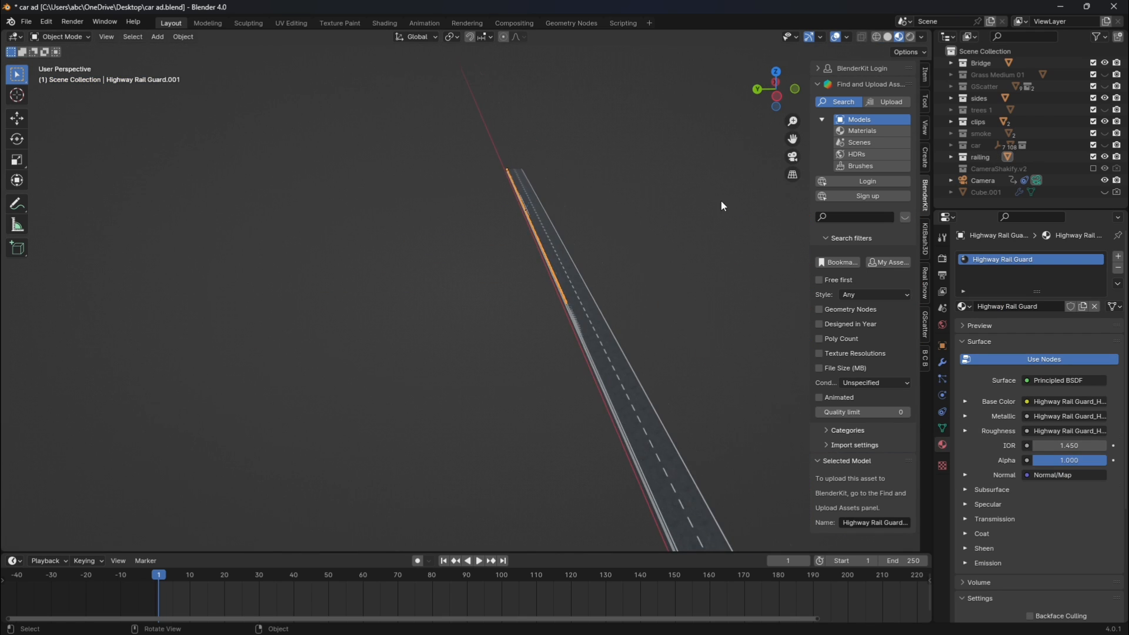
pyautogui.scroll(12, 725, 196)
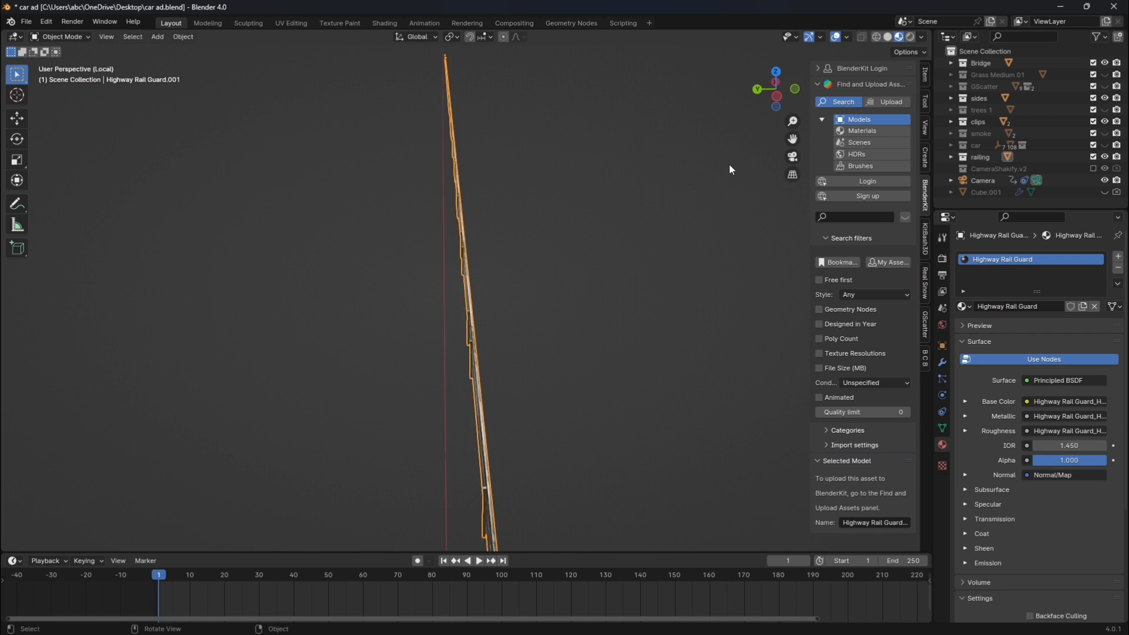
pyautogui.moveTo(764, 101); pyautogui.dragTo(710, 190)
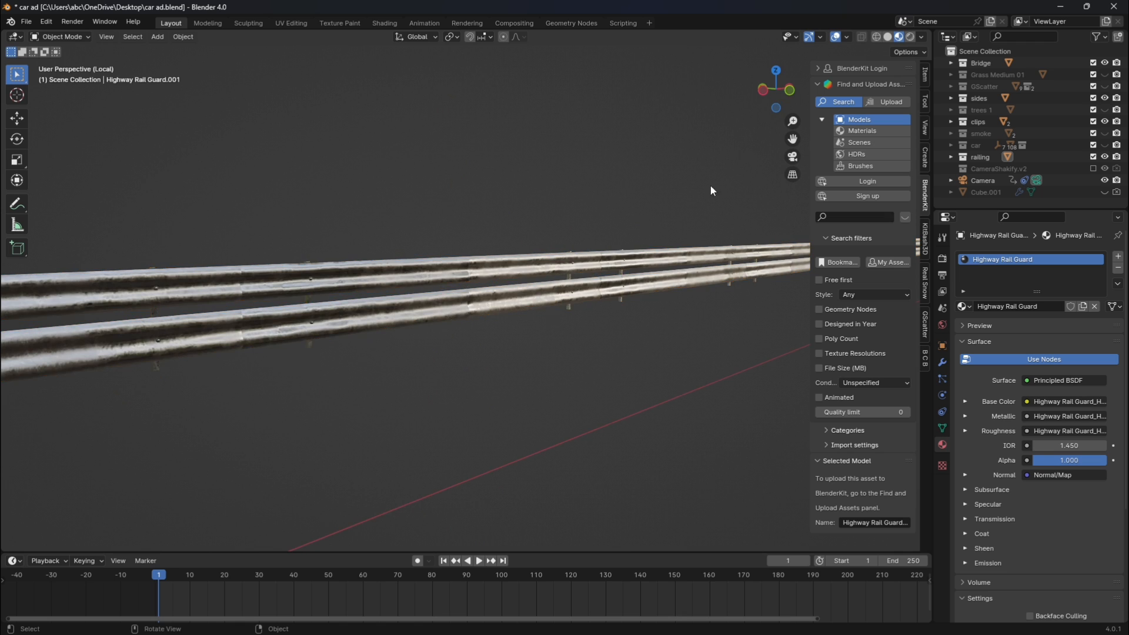
pyautogui.moveTo(793, 142); pyautogui.dragTo(727, 174)
pyautogui.click(942, 362)
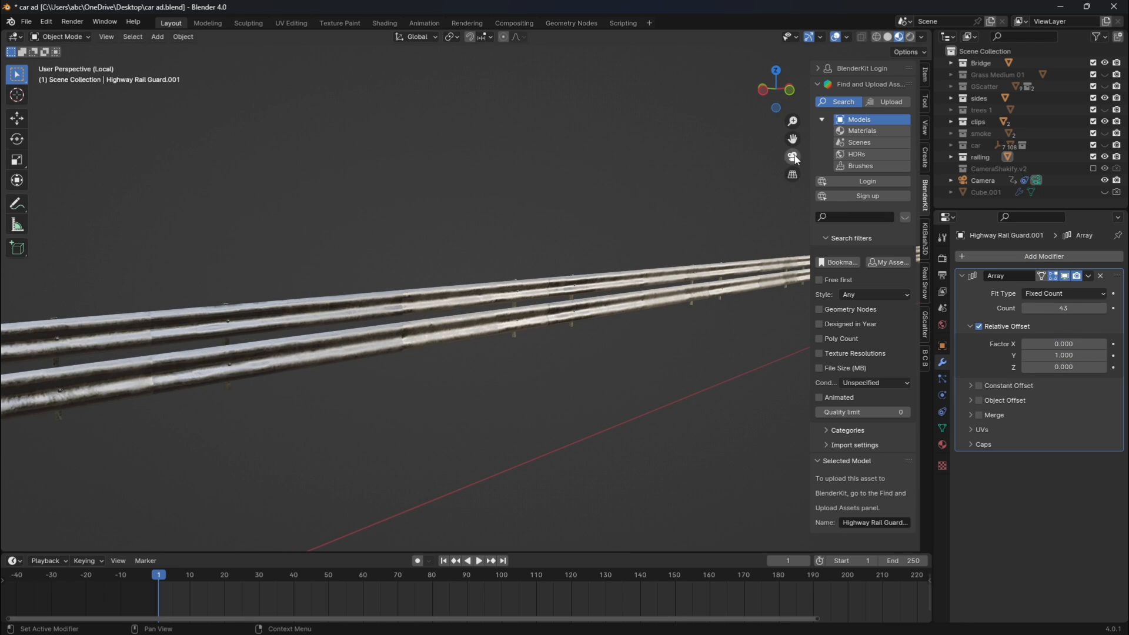
# Leave the rail guard's local view and return to the camera view with the railing and road in frame.
pyautogui.press('KP_Divide')
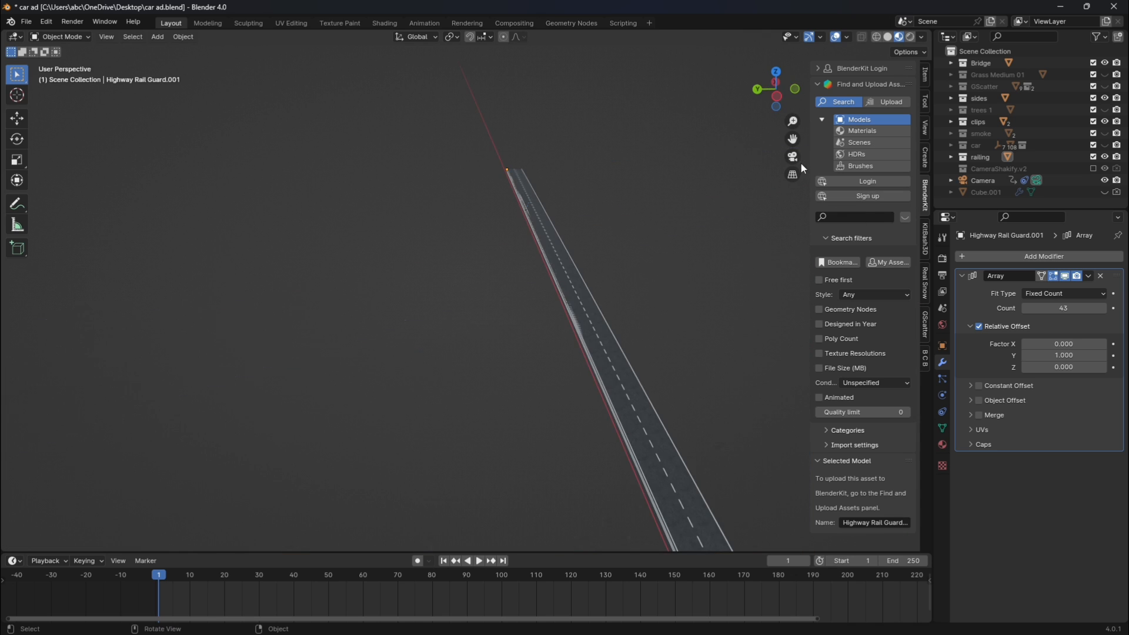
pyautogui.click(793, 157)
pyautogui.scroll(-2, 712, 234)
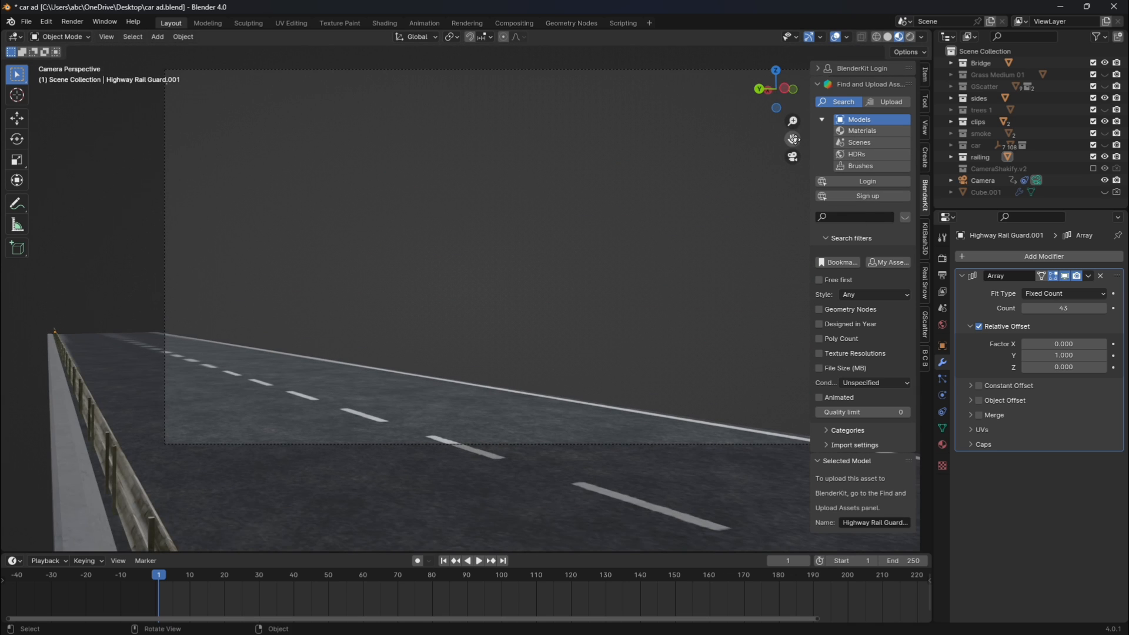
pyautogui.moveTo(792, 139); pyautogui.dragTo(855, 134)
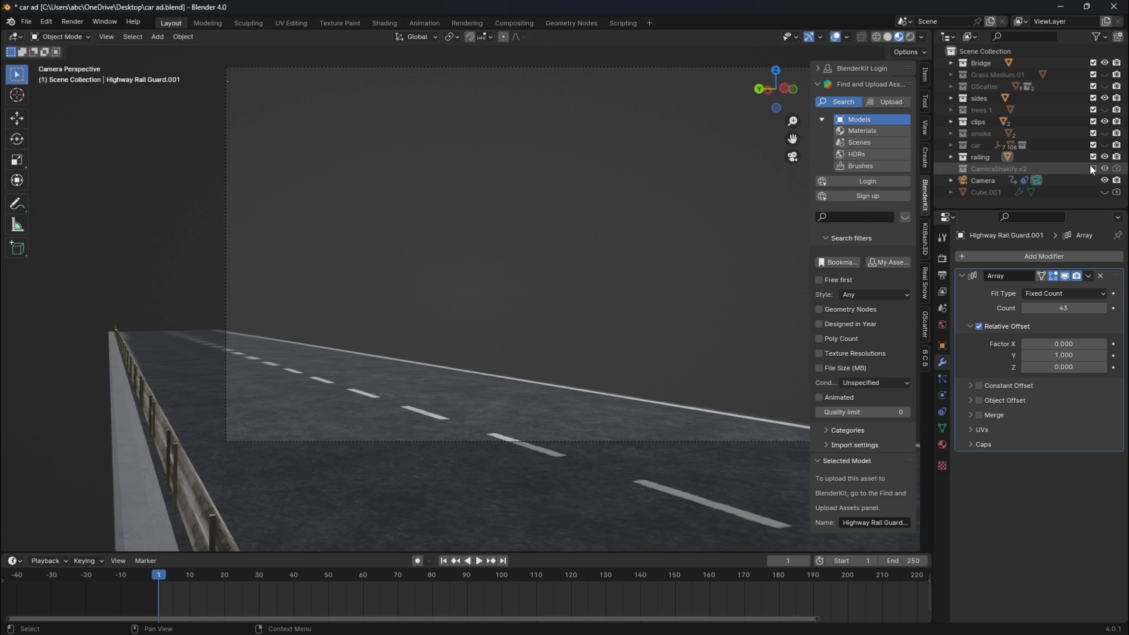
pyautogui.click(1093, 168)
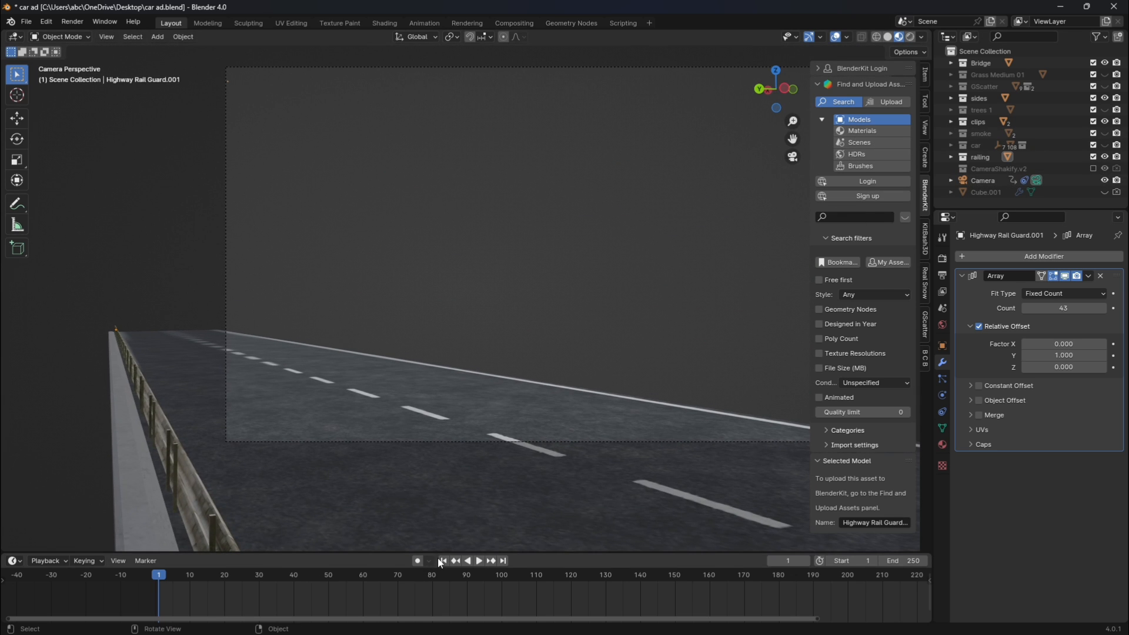
# Show the car collection and select the Mclaren 720s spider to display its transform keyframes.
pyautogui.click(1105, 145)
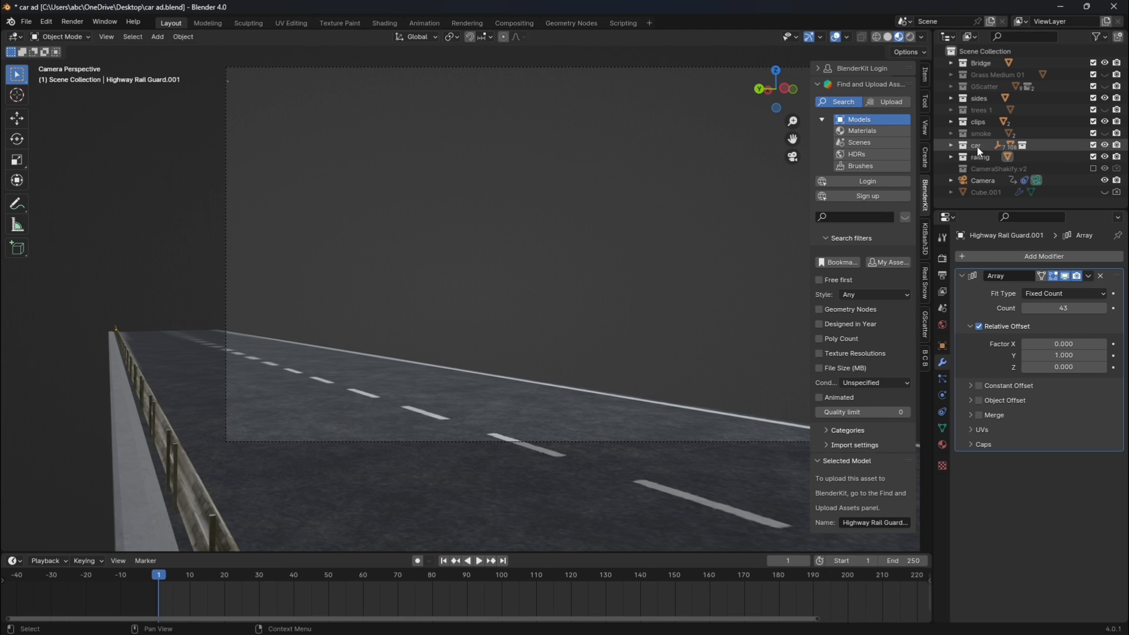
pyautogui.click(961, 147)
pyautogui.click(951, 145)
pyautogui.click(997, 170)
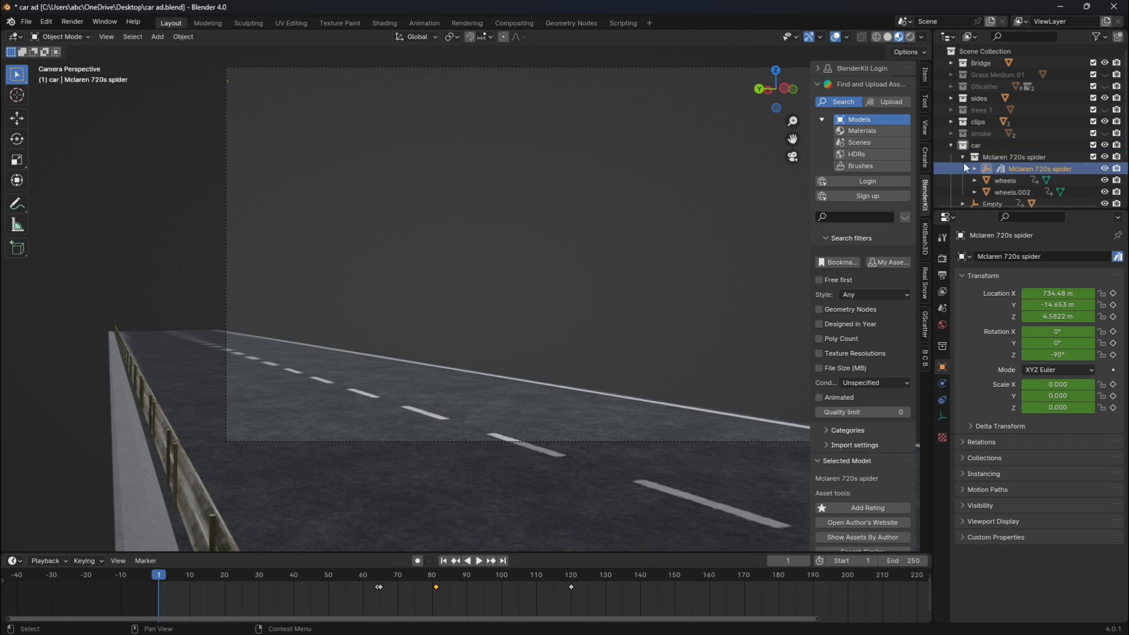
pyautogui.click(950, 146)
# Play the animation from the first frame and from the impact near frame 64 to review the car's appearance.
pyautogui.press('space')
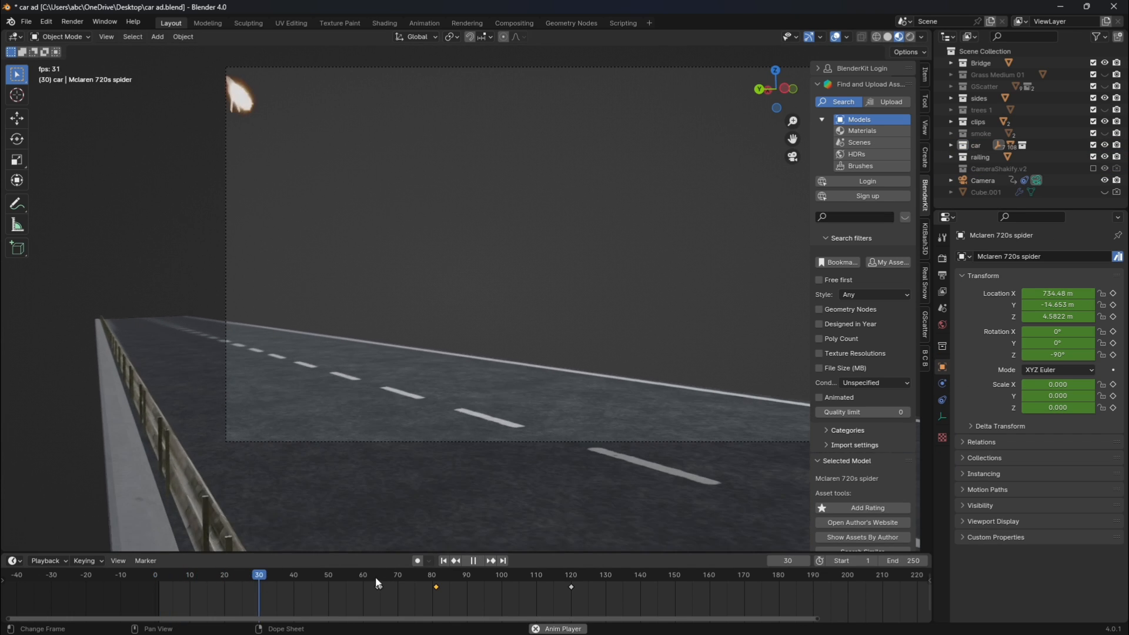
pyautogui.press('space')
pyautogui.click(374, 577)
pyautogui.click(390, 577)
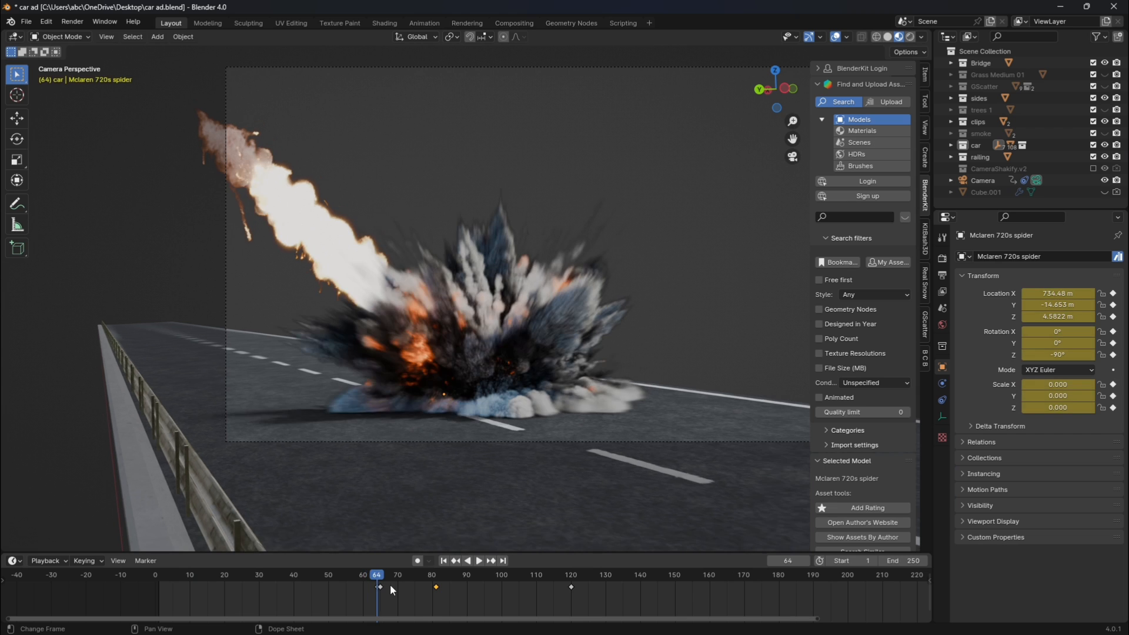
pyautogui.press('space')
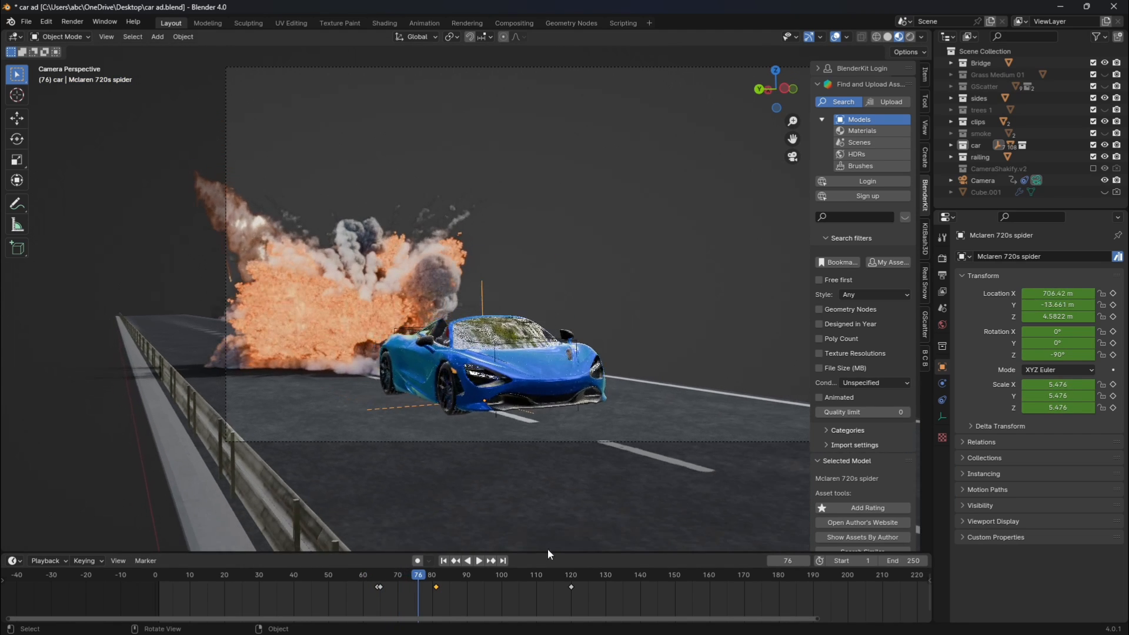
pyautogui.press('space')
# Delete all of the McLaren's transform keyframes, undoing the accidental deletion of the car itself.
pyautogui.moveTo(604, 604); pyautogui.dragTo(355, 577)
pyautogui.press('Delete')
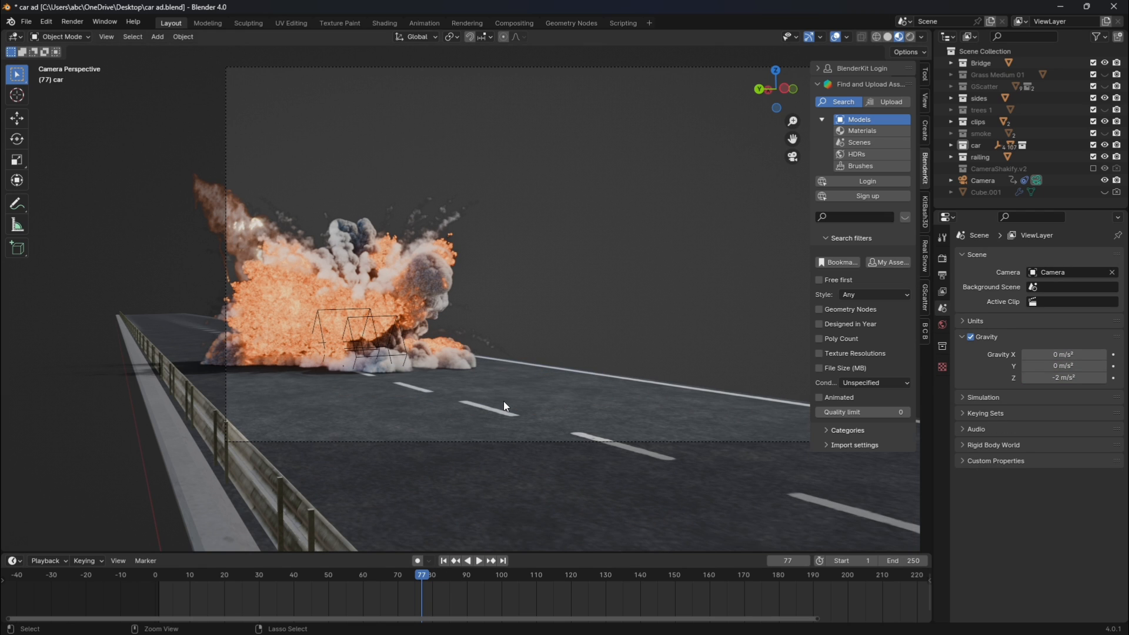
pyautogui.hotkey('ctrl', 'z')
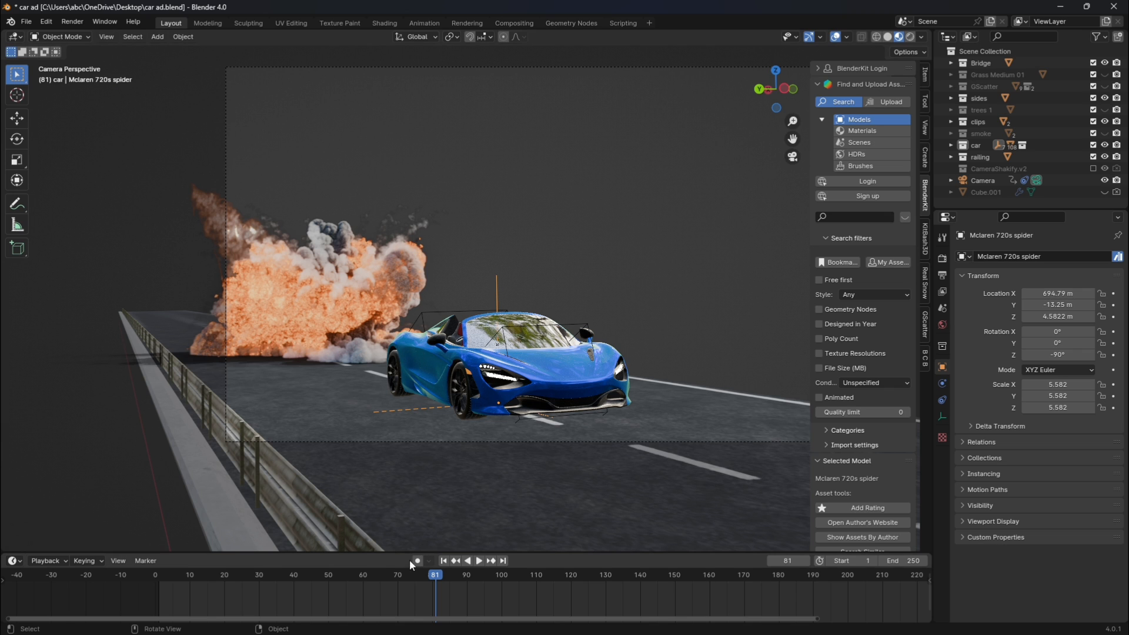
# Check the car's position against the explosion frames and insert a Location, Rotation & Scale keyframe at frame 81.
pyautogui.moveTo(373, 576); pyautogui.dragTo(361, 577)
pyautogui.press('Right')
pyautogui.press('Right')
pyautogui.press('Right')
pyautogui.press('Right')
pyautogui.press('Right')
pyautogui.press('Right')
pyautogui.press('Right')
pyautogui.press('Right')
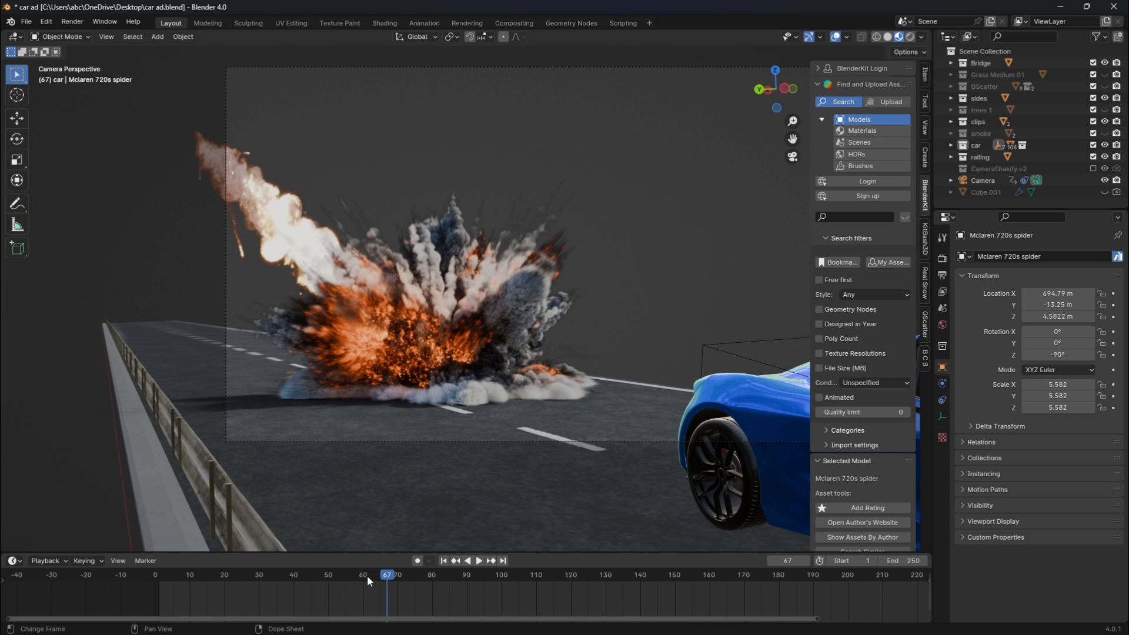
pyautogui.moveTo(367, 575); pyautogui.dragTo(386, 576)
pyautogui.press('space')
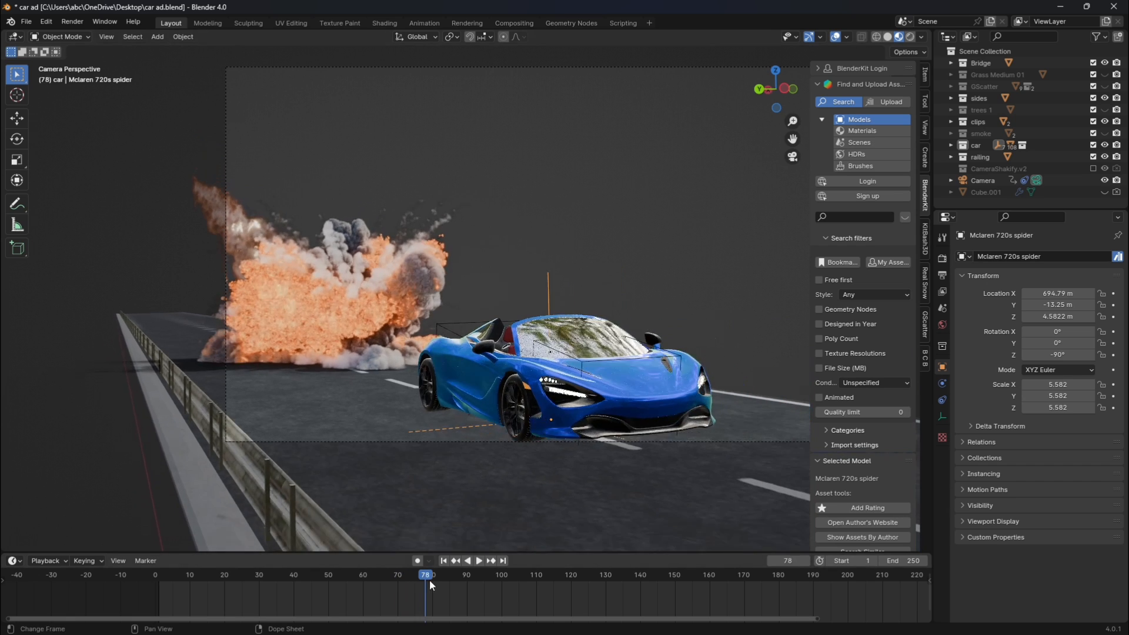
pyautogui.press('k')
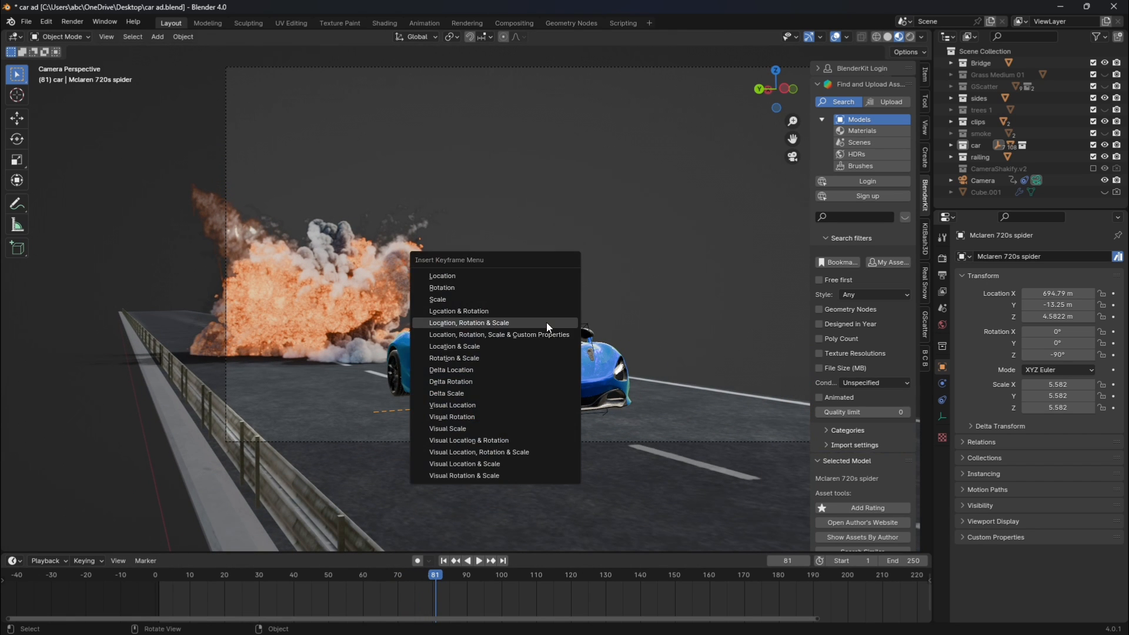
pyautogui.click(546, 322)
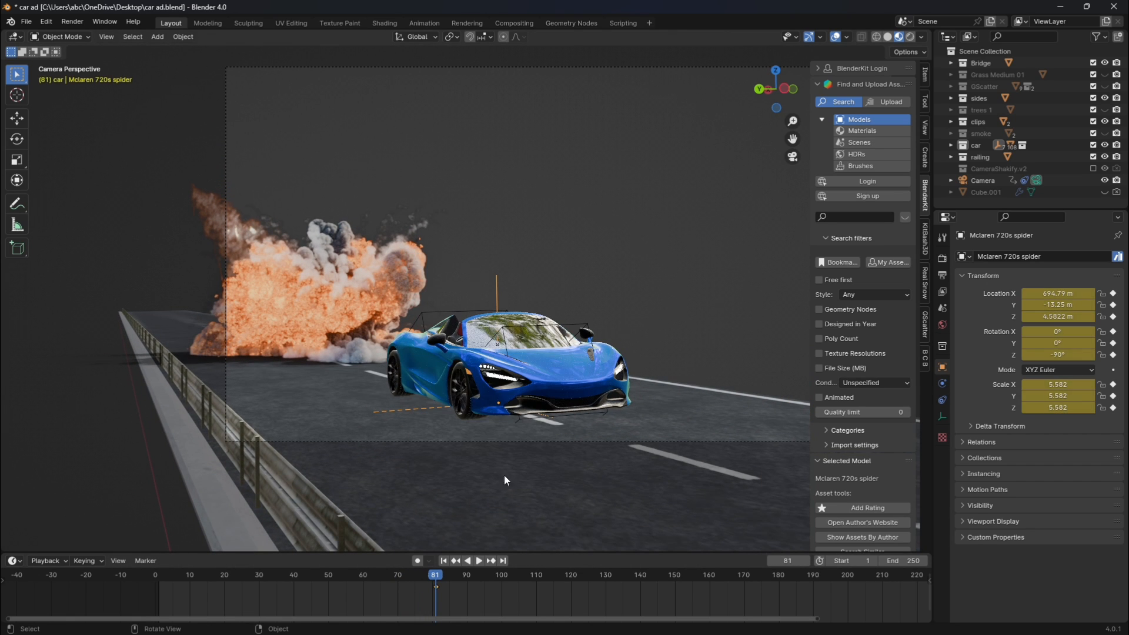
# At frame 60, move the McLaren along the X axis to about 711.38 m, back toward the meteor.
pyautogui.click(362, 576)
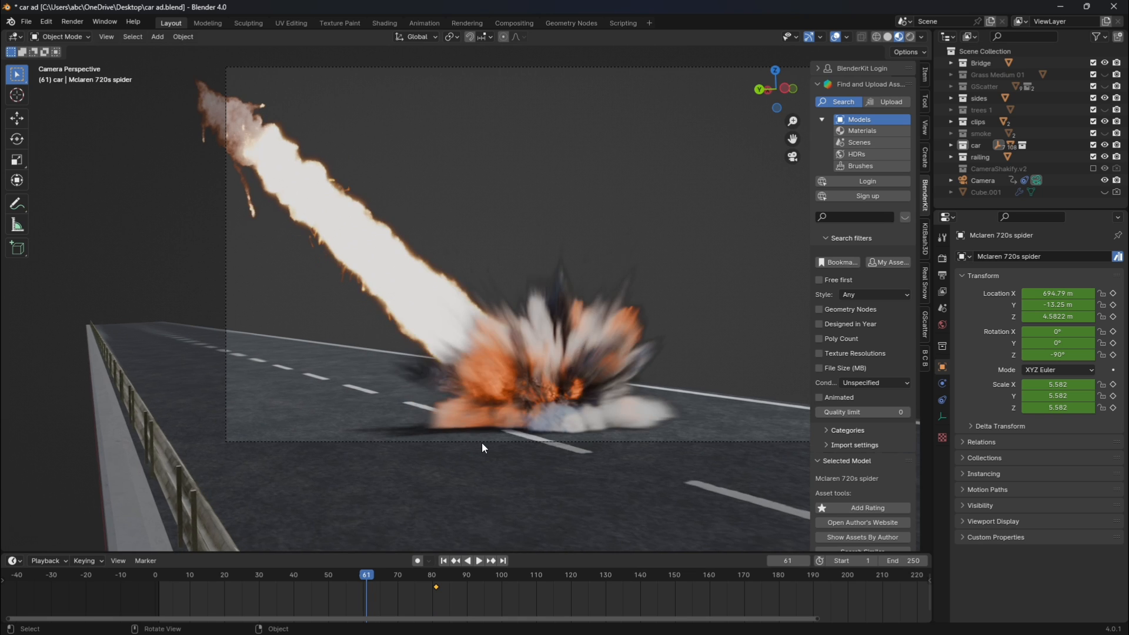
pyautogui.press('Left')
pyautogui.scroll(-3, 547, 429)
pyautogui.press('g')
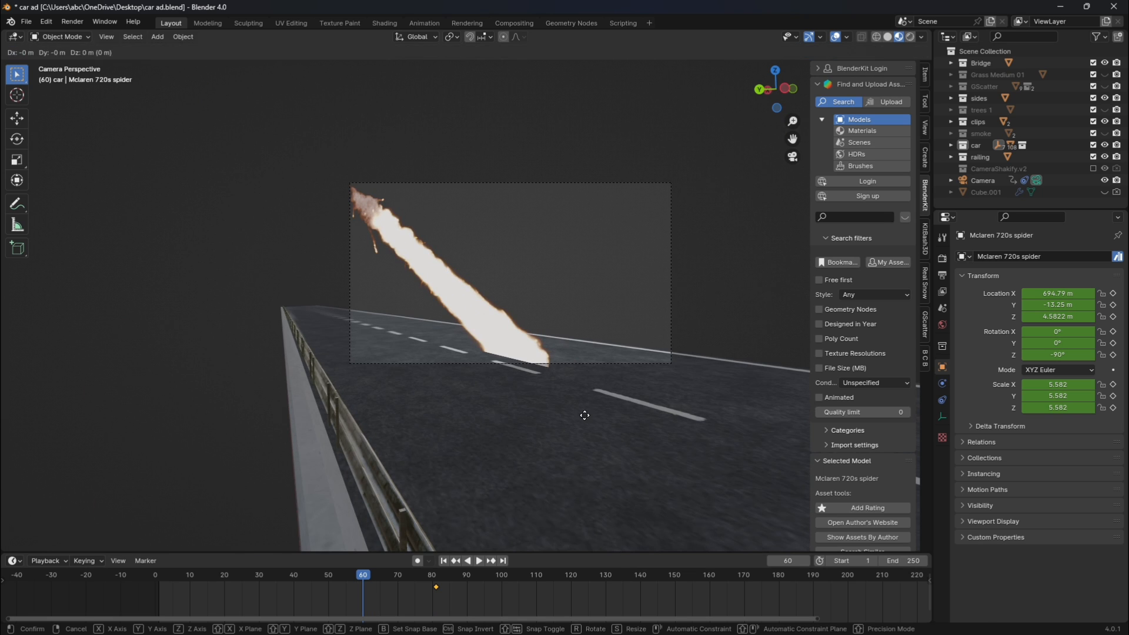
pyautogui.press('x')
pyautogui.rightClick(110, 322)
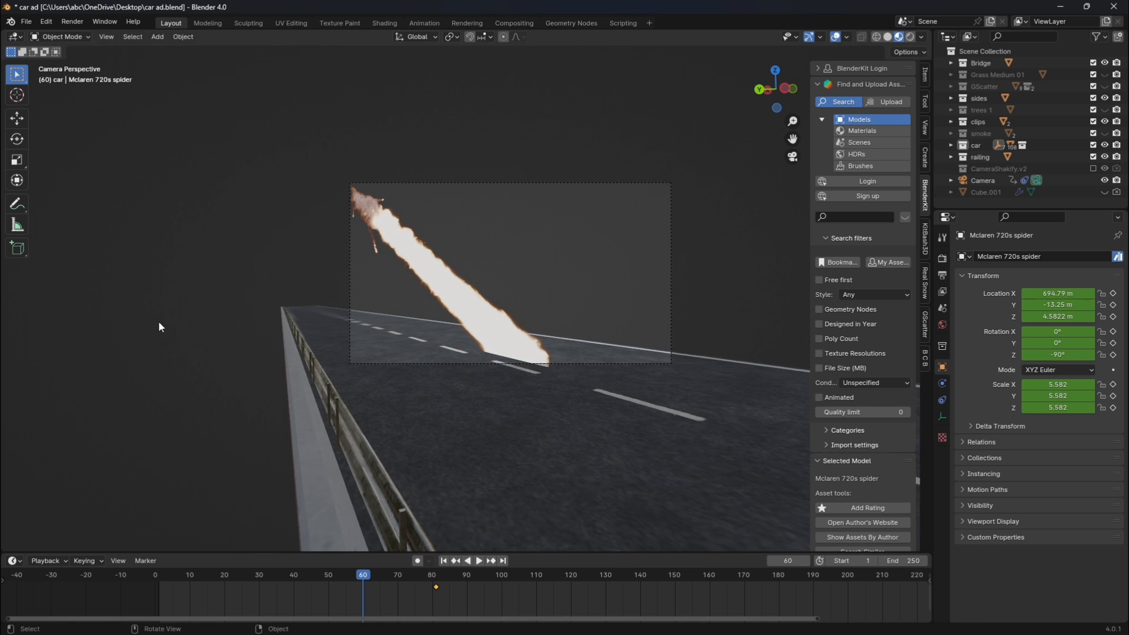
pyautogui.scroll(-3, 563, 337)
pyautogui.press('g')
pyautogui.press('x')
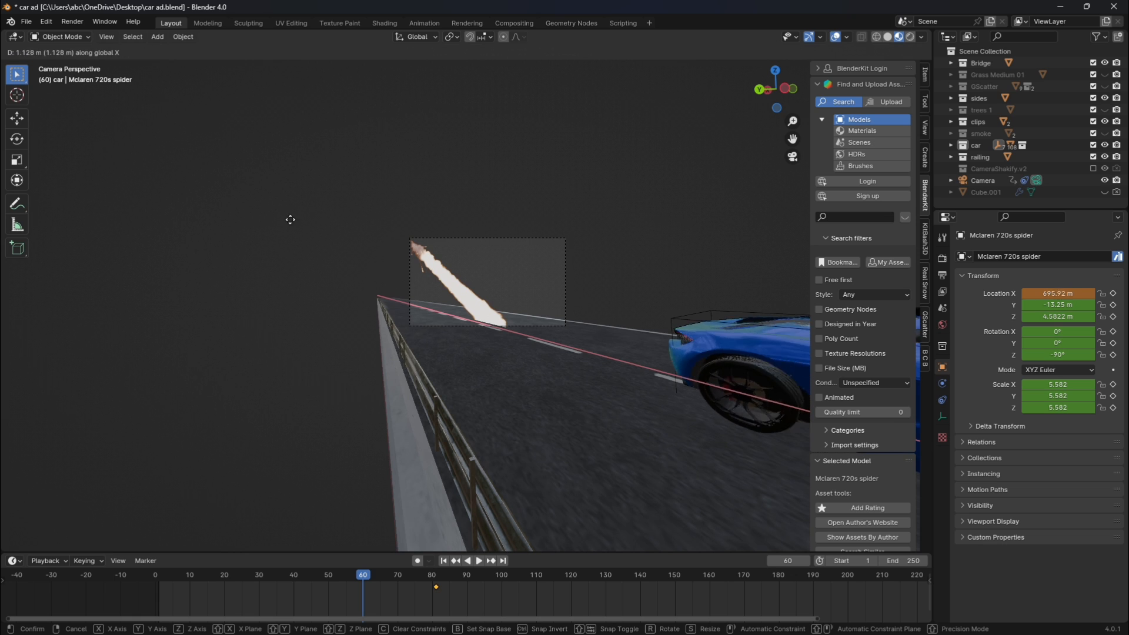
pyautogui.click(679, 398)
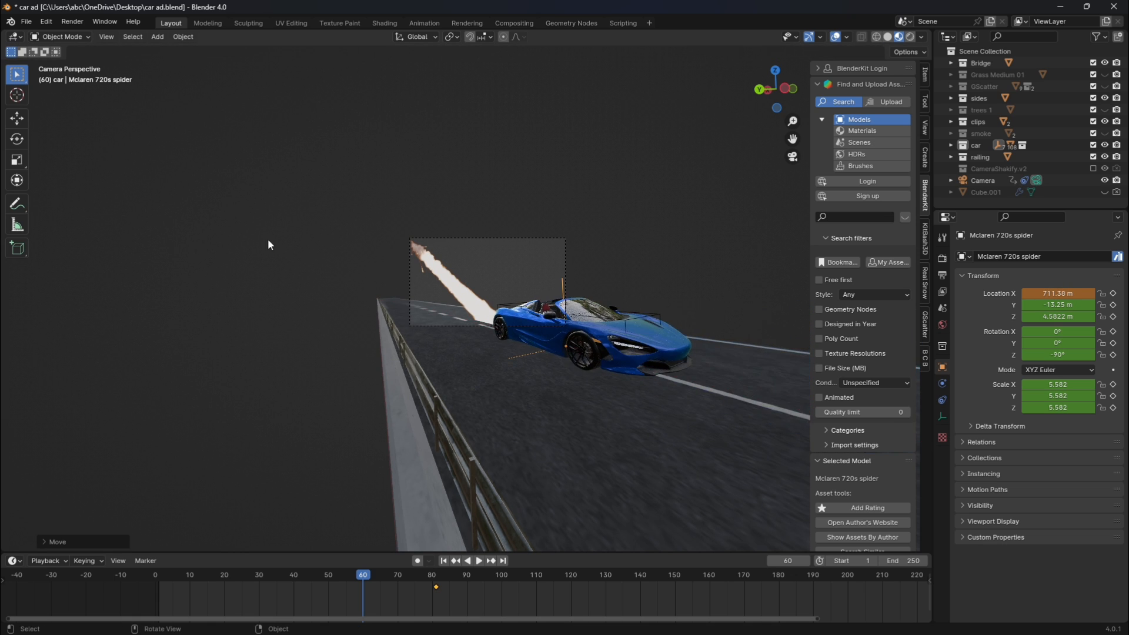
# Move the car further back along the X axis to about 729.85 m, at the meteor's impact point.
pyautogui.scroll(3, 679, 397)
pyautogui.press('g')
pyautogui.press('x')
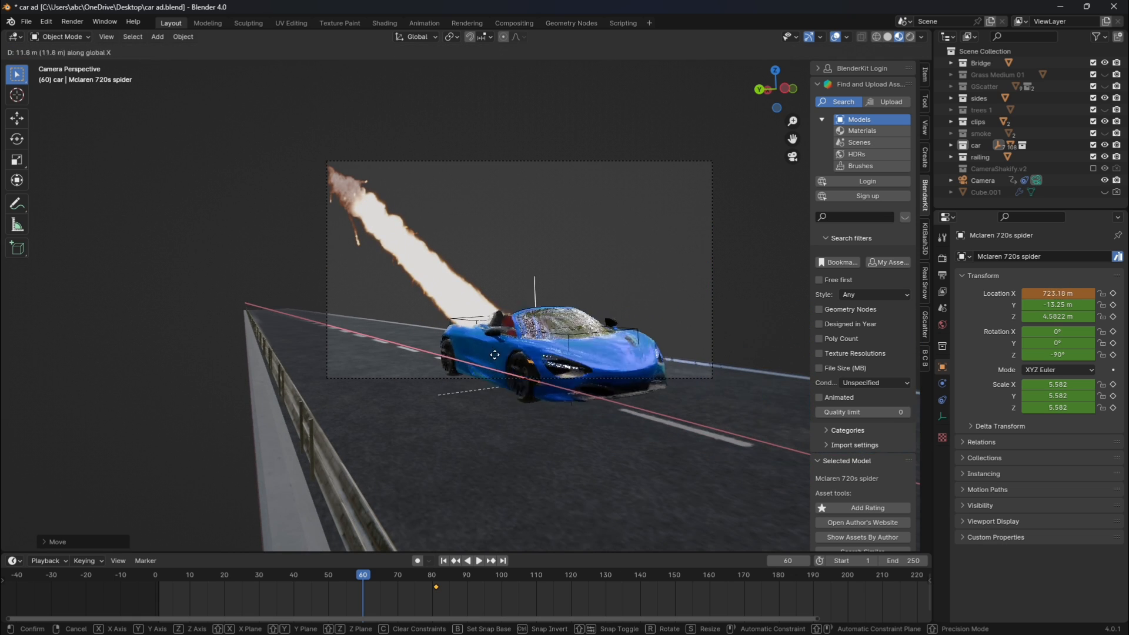
pyautogui.click(451, 341)
# Scale the car to 0 and insert a Location, Rotation & Scale keyframe at frame 60.
pyautogui.press('s')
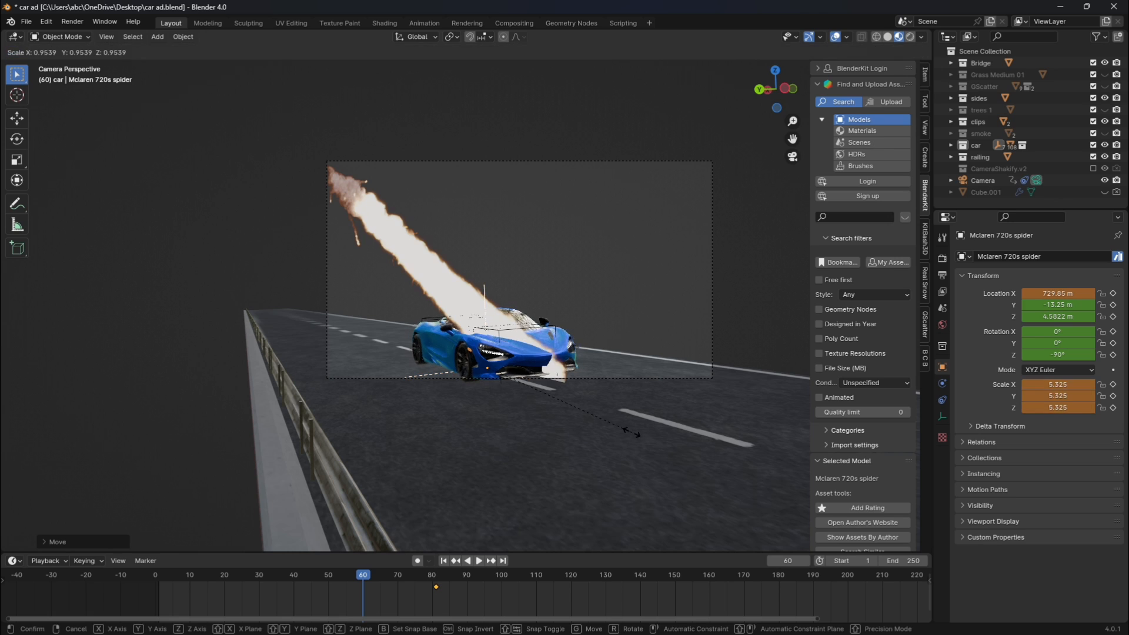
pyautogui.press('0')
pyautogui.press('Return')
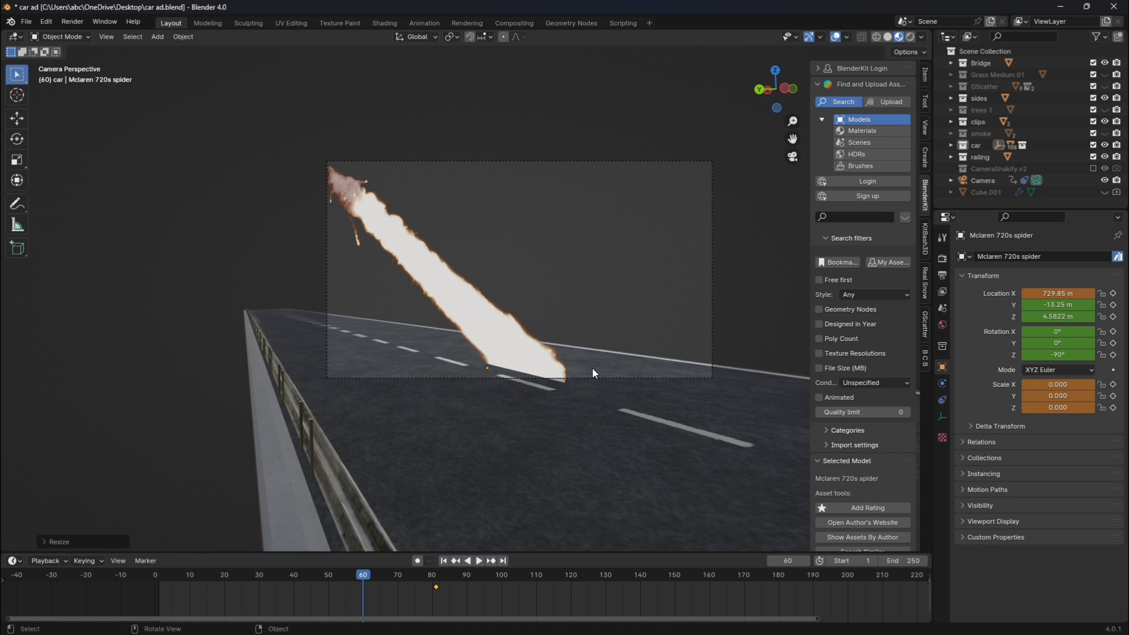
pyautogui.press('i')
pyautogui.click(591, 368)
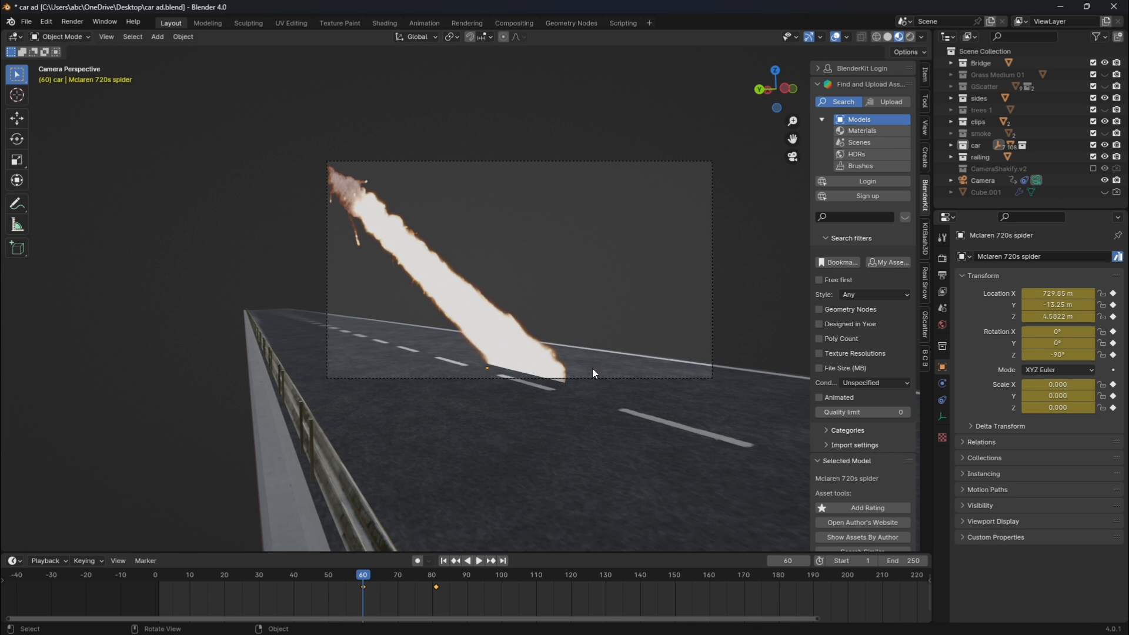
# Try to scale the car by 1 at frame 62, and undo back through the zero scaling and keyframe at frame 60.
pyautogui.press('Right')
pyautogui.press('Right')
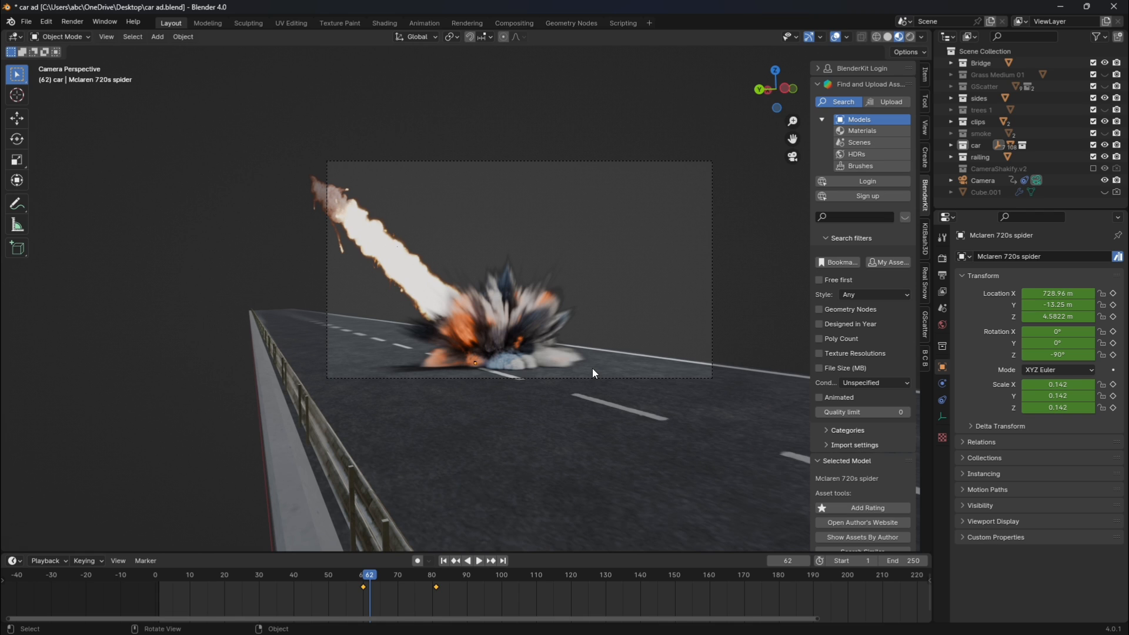
pyautogui.press('s')
pyautogui.press('1')
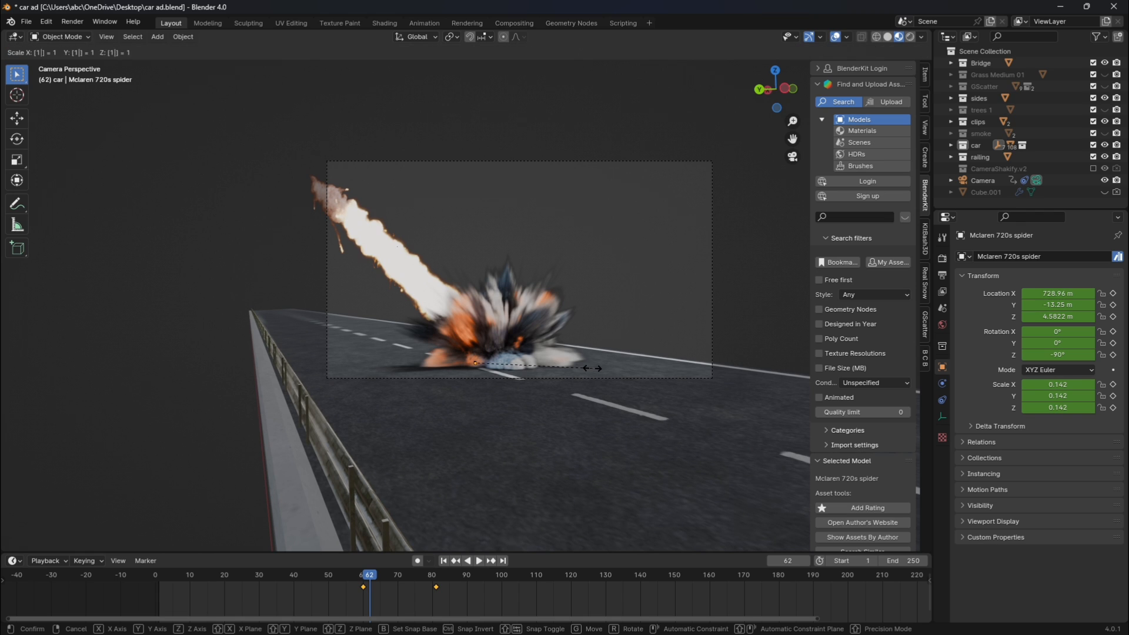
pyautogui.press('Return')
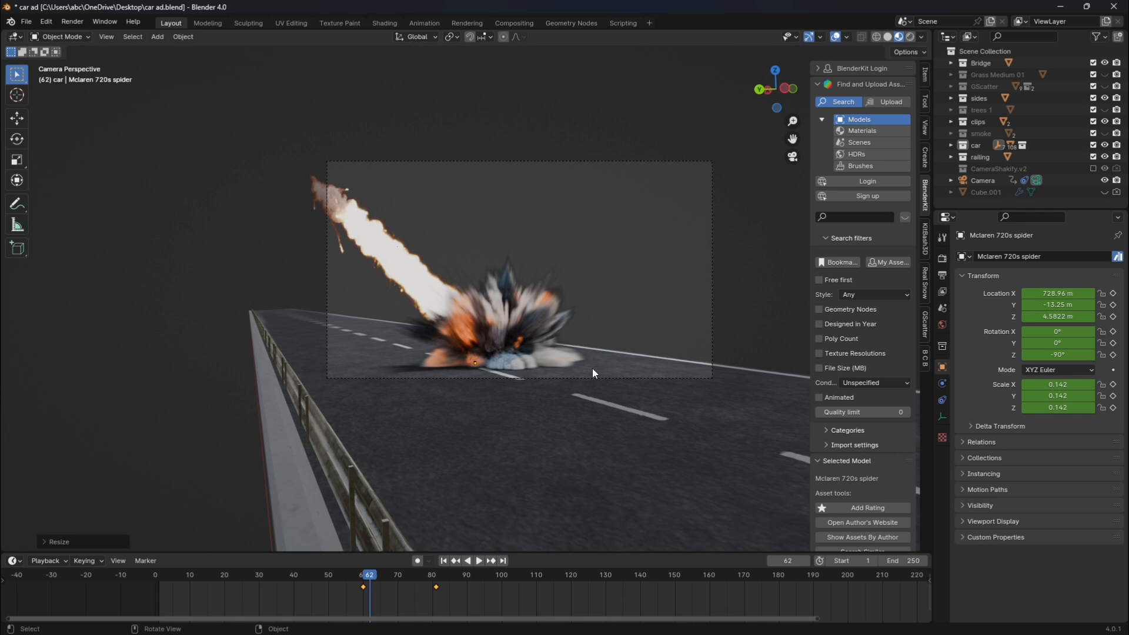
pyautogui.press('Left')
pyautogui.press('Left')
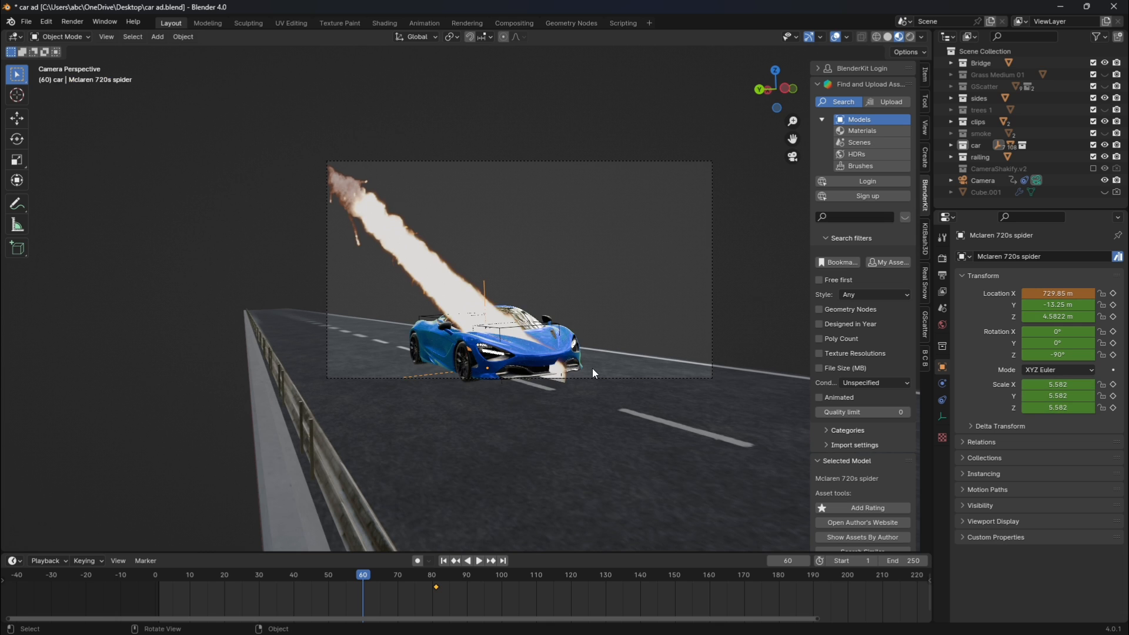
# At frame 61, shrink the car to a scale of about 2.53 and move it along X to about 728.85 m, inside the explosion.
pyautogui.press('Right')
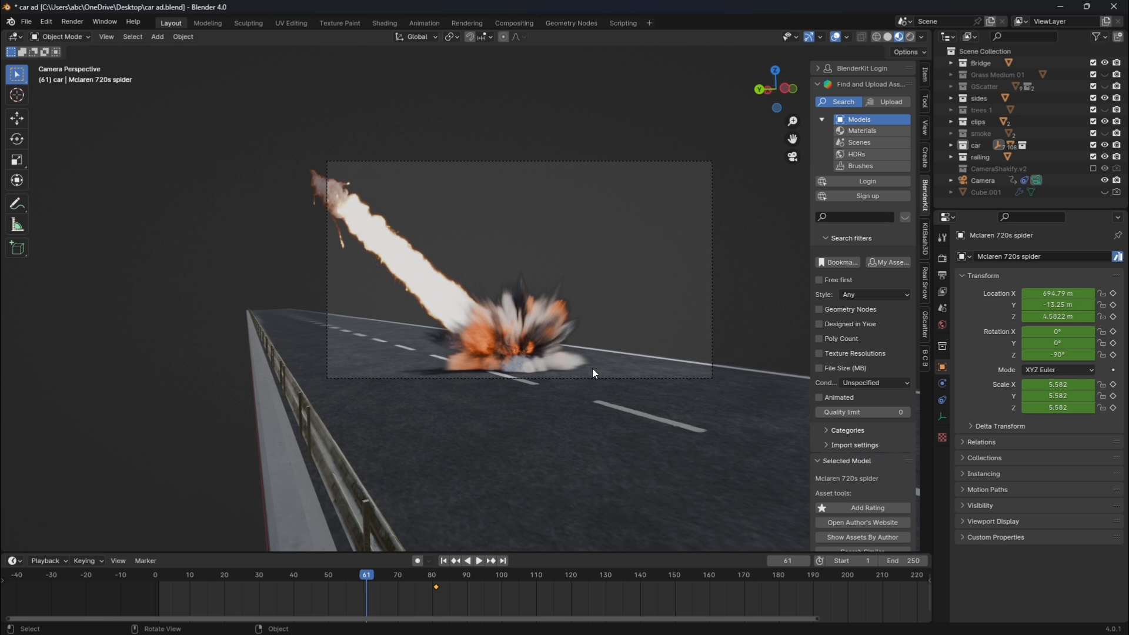
pyautogui.press('g')
pyautogui.press('x')
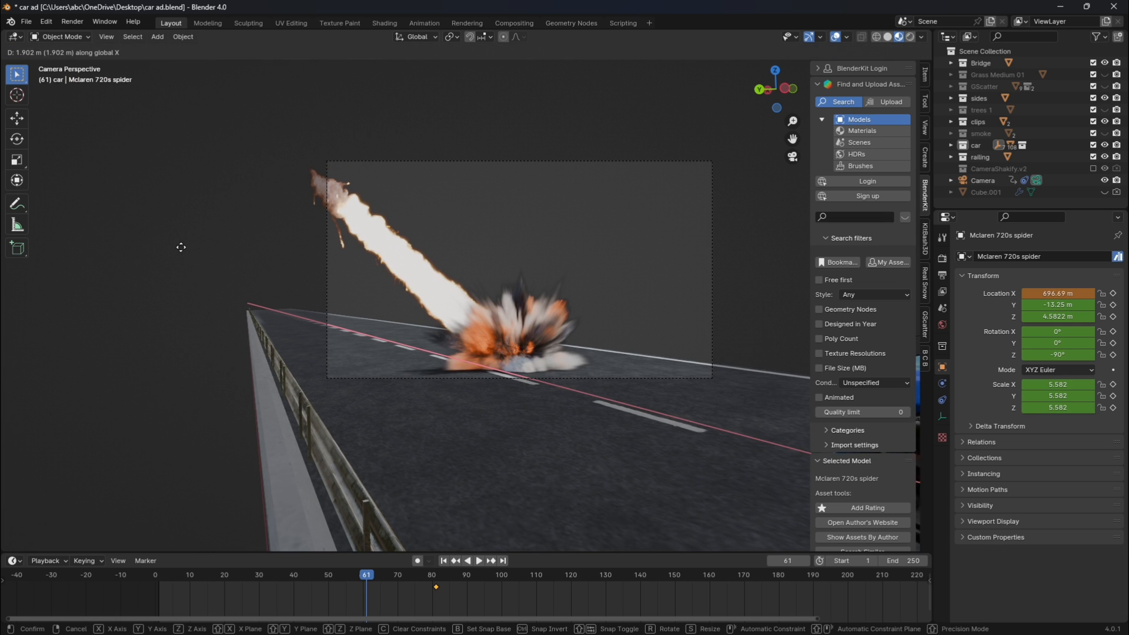
pyautogui.click(147, 63)
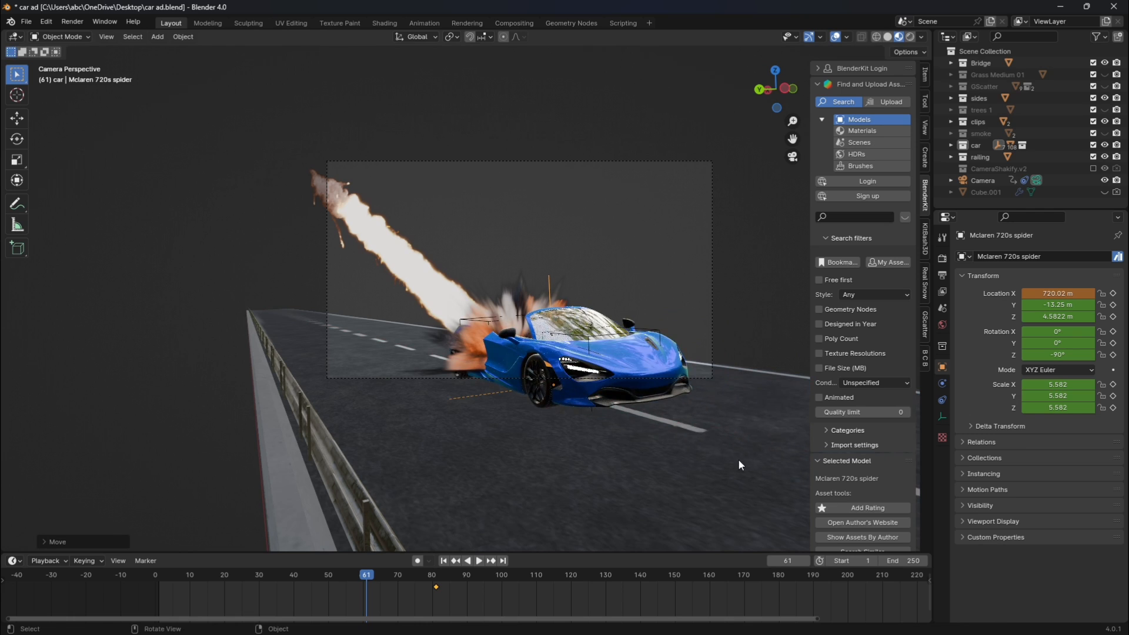
pyautogui.press('s')
pyautogui.click(640, 401)
pyautogui.press('g')
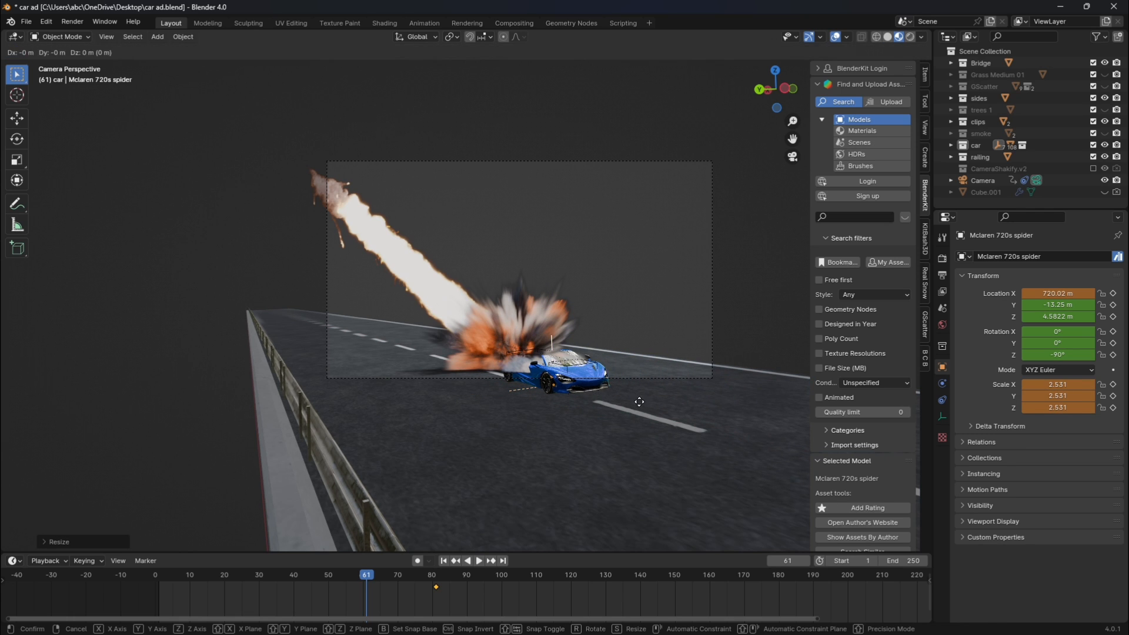
pyautogui.press('x')
pyautogui.click(574, 370)
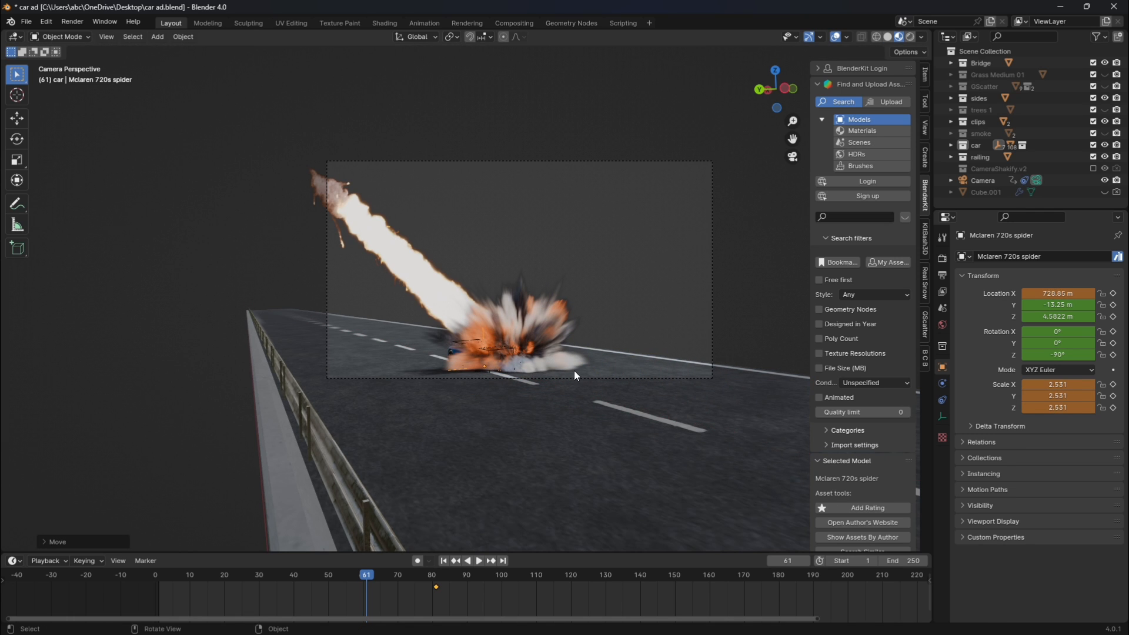
# Enlarge the car to a scale of about 4.17 and shift it along the Y axis to about -14.02 m.
pyautogui.press('s')
pyautogui.click(633, 369)
pyautogui.press('g')
pyautogui.press('x')
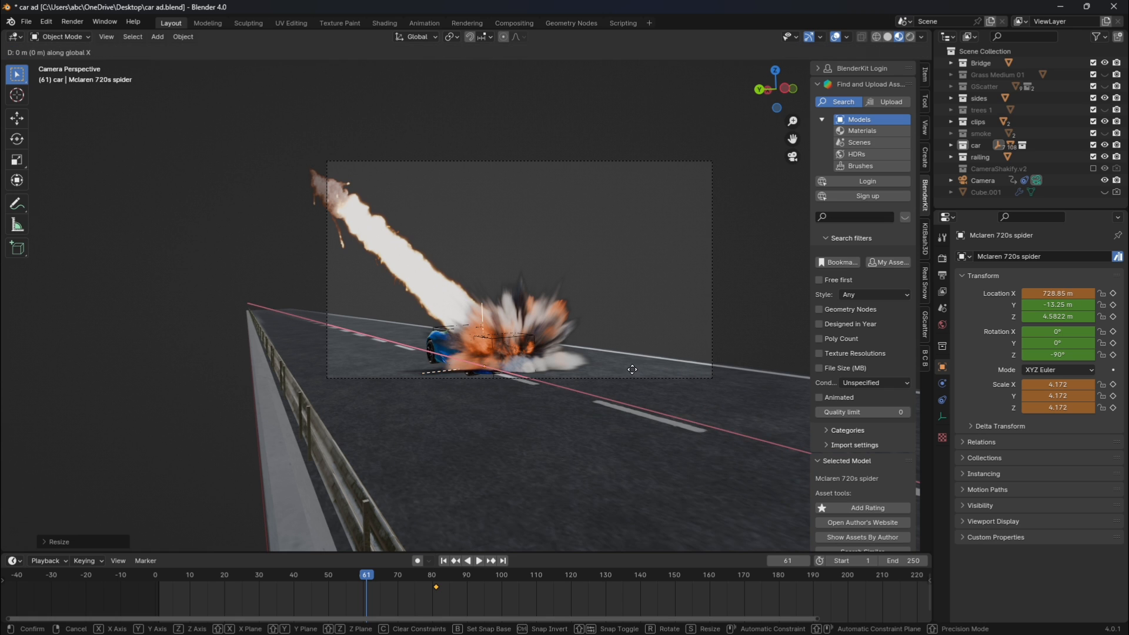
pyautogui.press('Escape')
pyautogui.press('y')
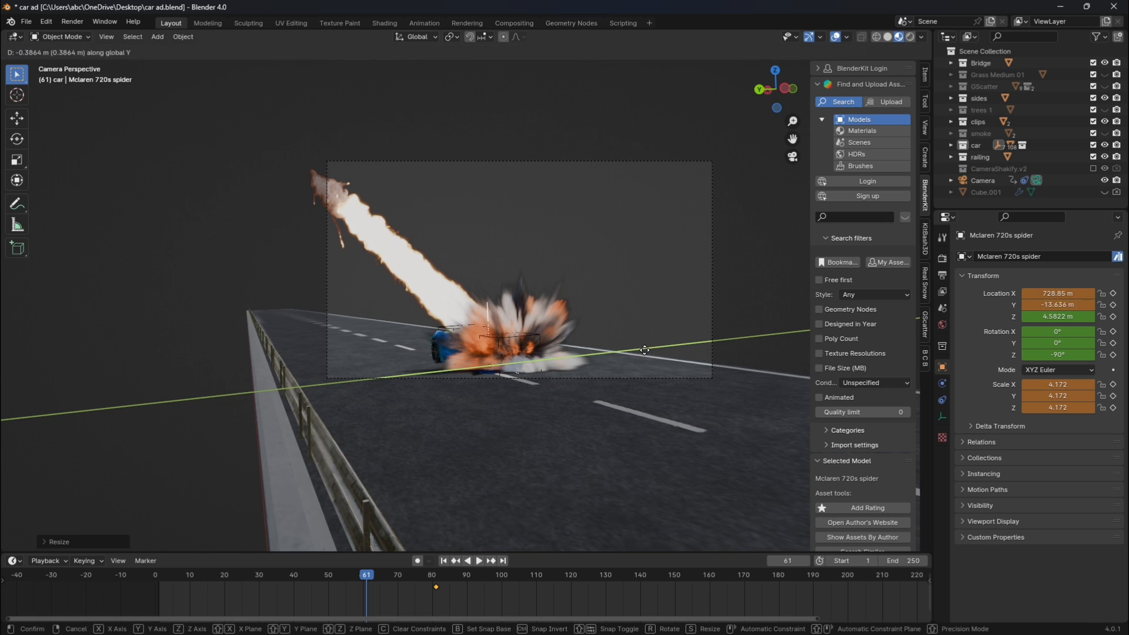
# Reduce the car's scale to about 2.7 so the explosion hides it, and keyframe Location, Rotation & Scale at frame 61.
pyautogui.press('s')
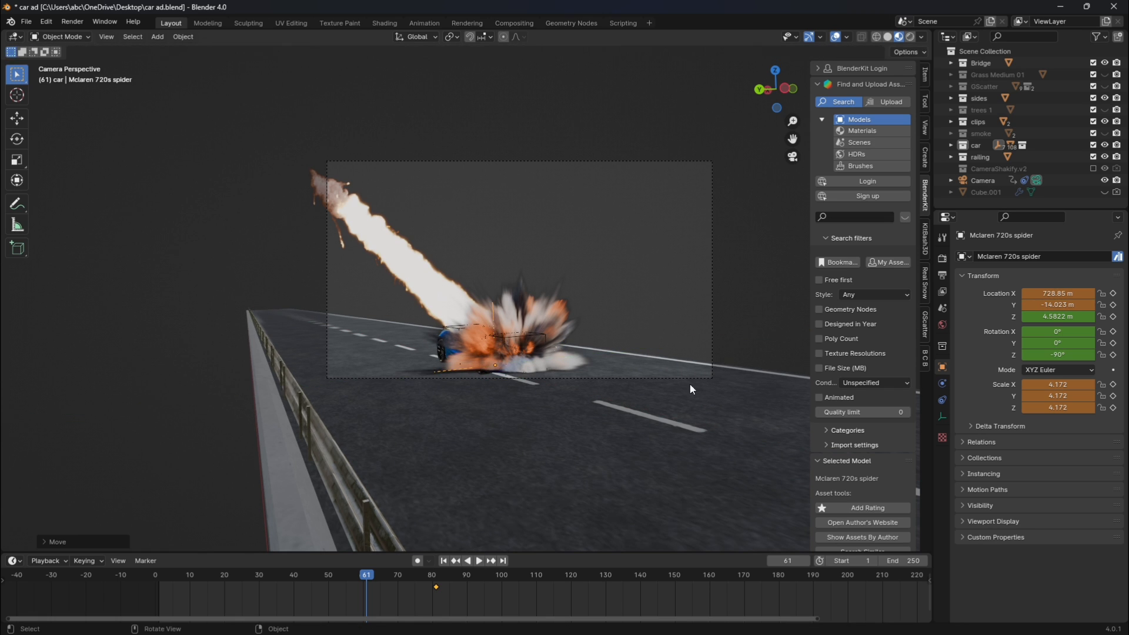
pyautogui.click(599, 342)
pyautogui.press('i')
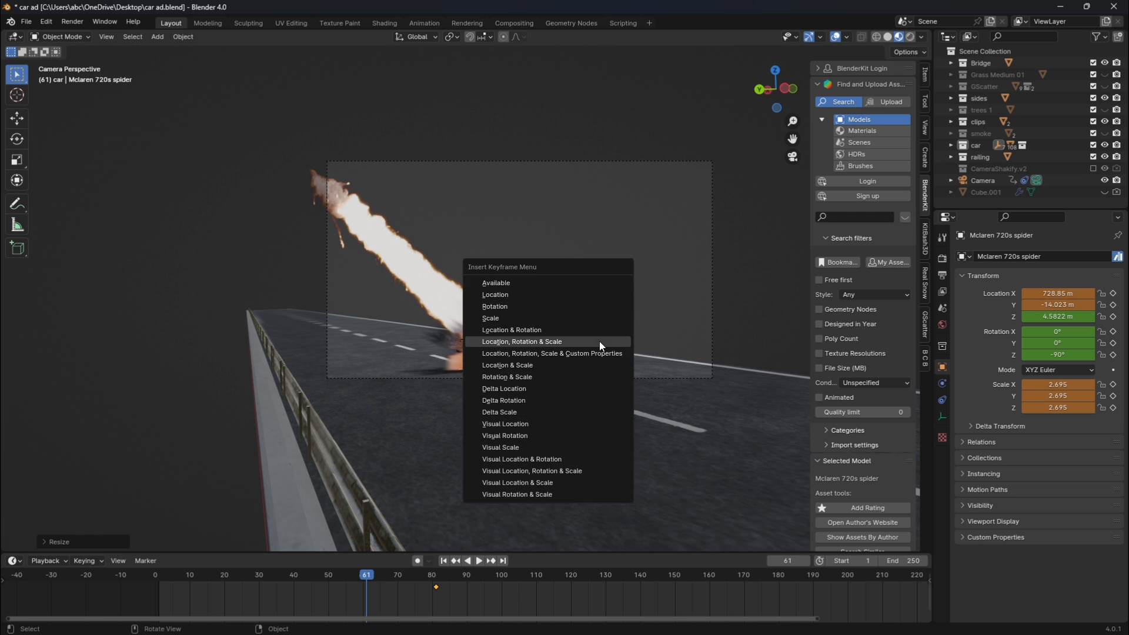
pyautogui.click(598, 341)
# Scale the car to 0 at frame 60 and insert a Location, Rotation & Scale keyframe there.
pyautogui.press('Left')
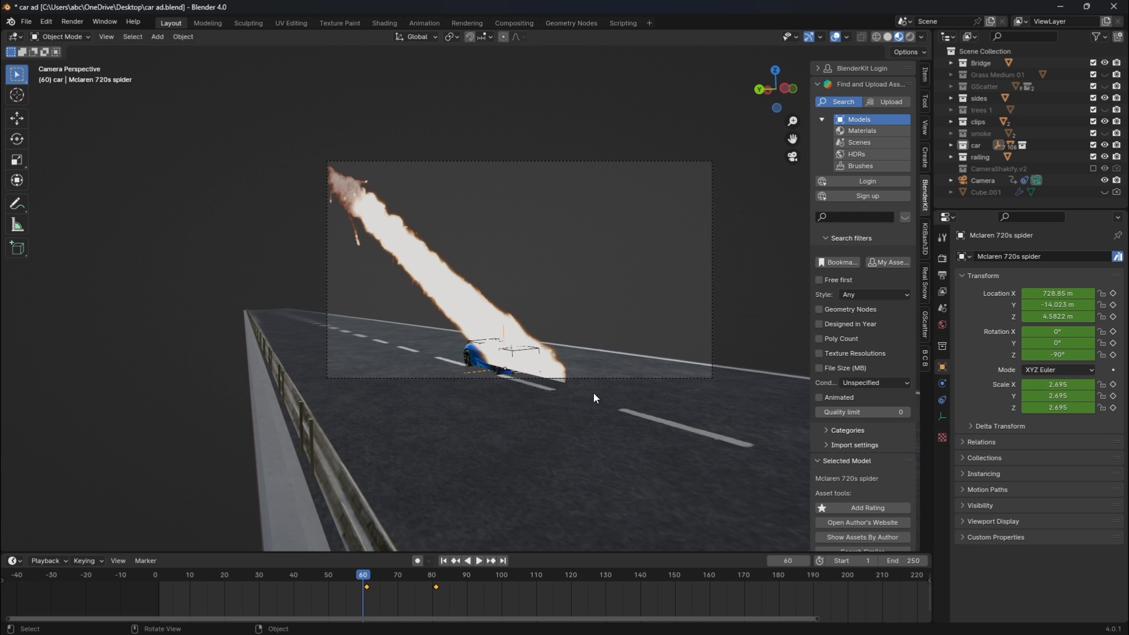
pyautogui.write('s0')
pyautogui.press('Return')
pyautogui.press('i')
pyautogui.click(620, 373)
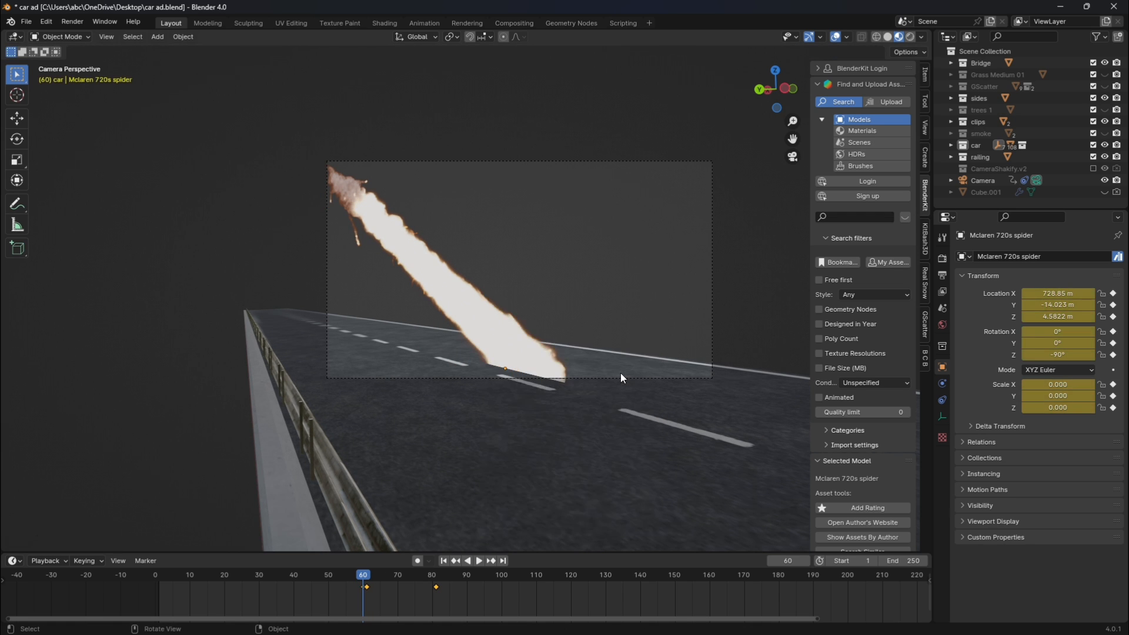
# Play the animation from frame 60 to review the car emerging from the explosion.
pyautogui.press('space')
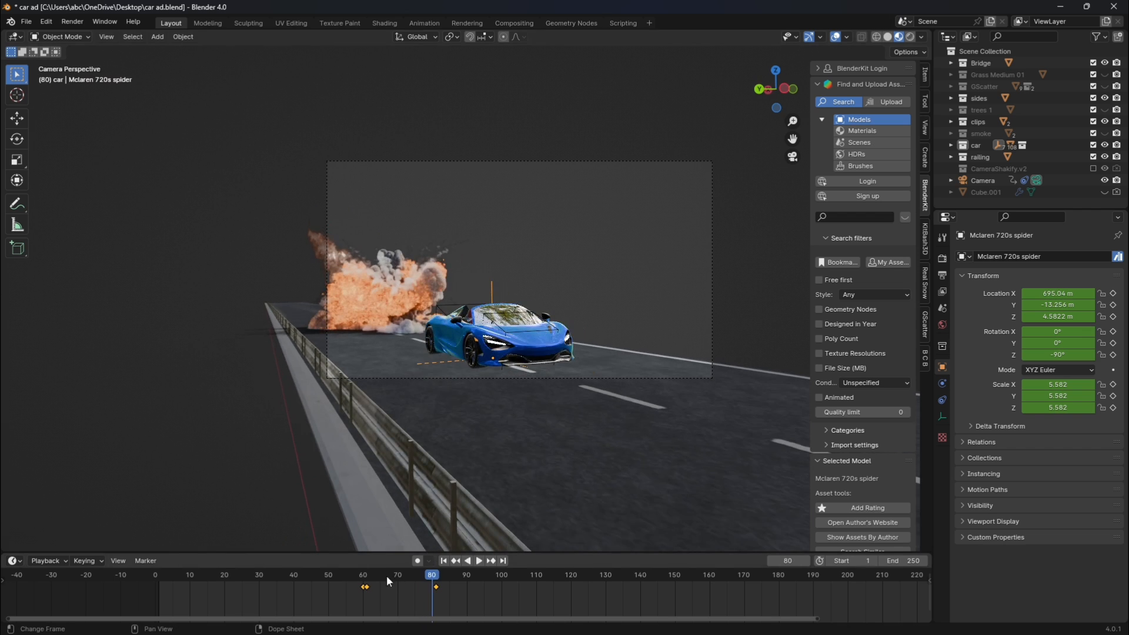
pyautogui.click(363, 576)
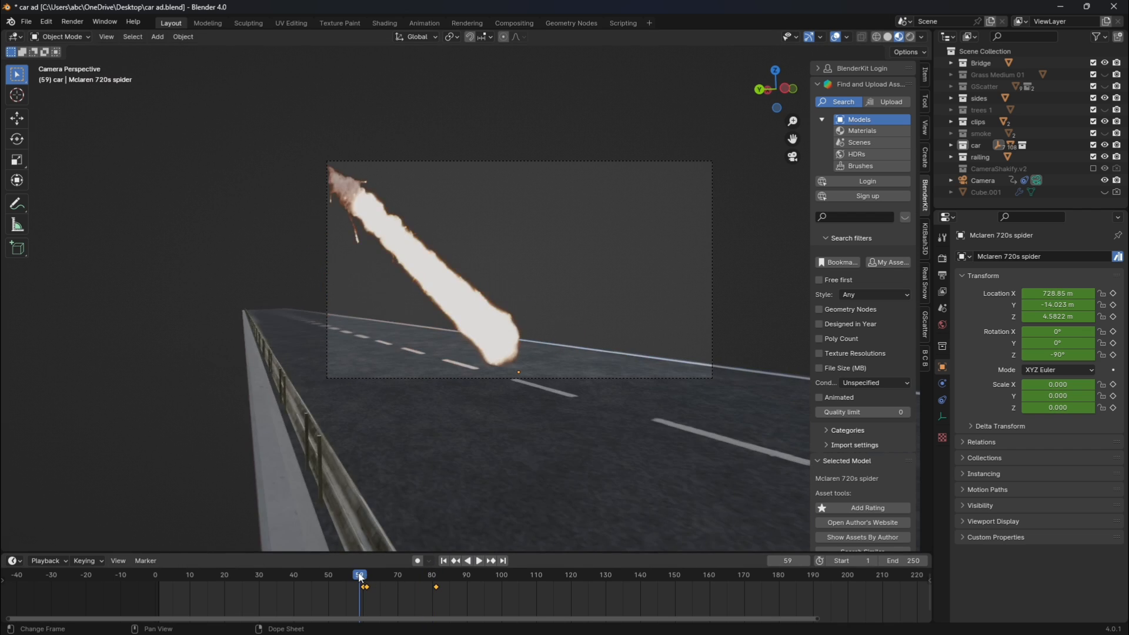
# Set the car's keyframes to linear interpolation and play the animation through the explosion to check the motion.
pyautogui.rightClick(387, 591)
pyautogui.moveTo(369, 545)
pyautogui.click(427, 478)
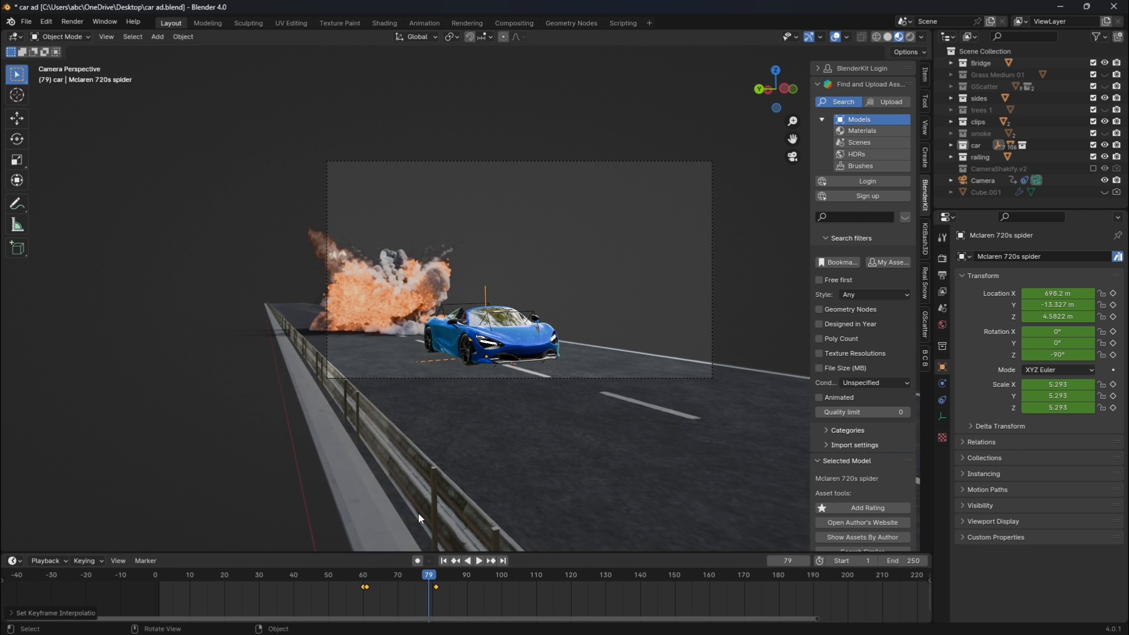
pyautogui.click(343, 576)
pyautogui.press('space')
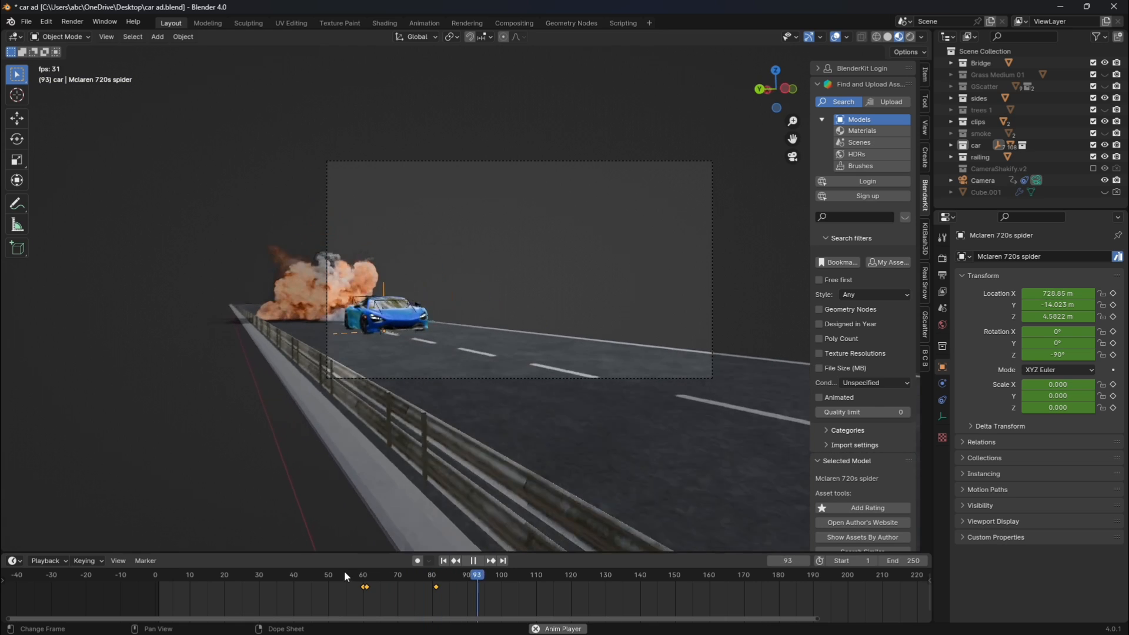
pyautogui.press('space')
pyautogui.click(358, 575)
pyautogui.press('space')
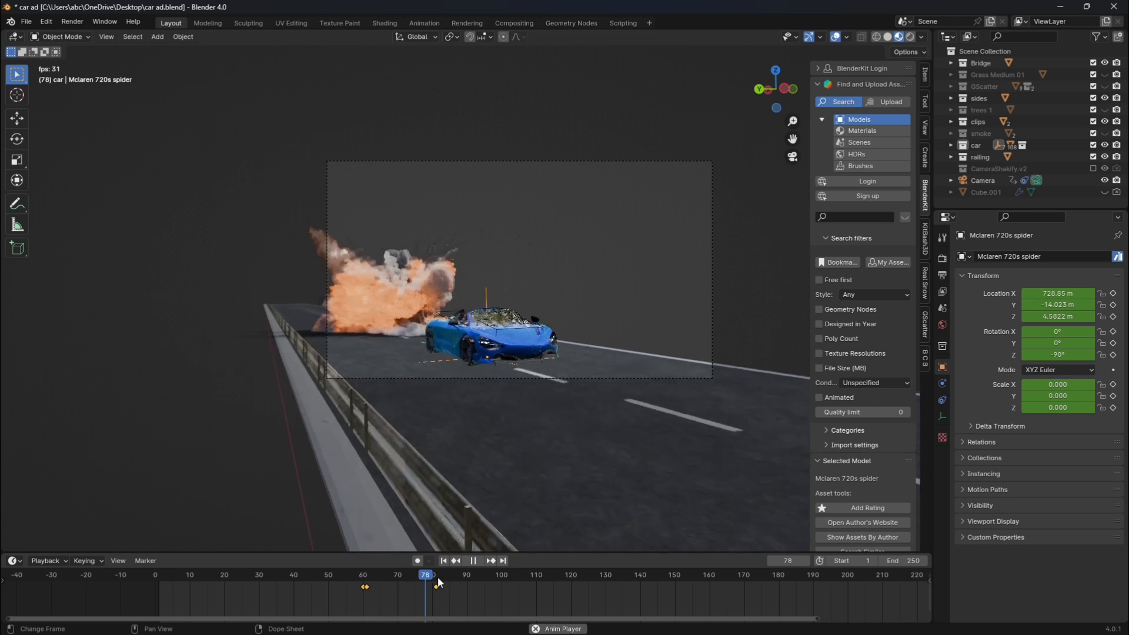
pyautogui.press('space')
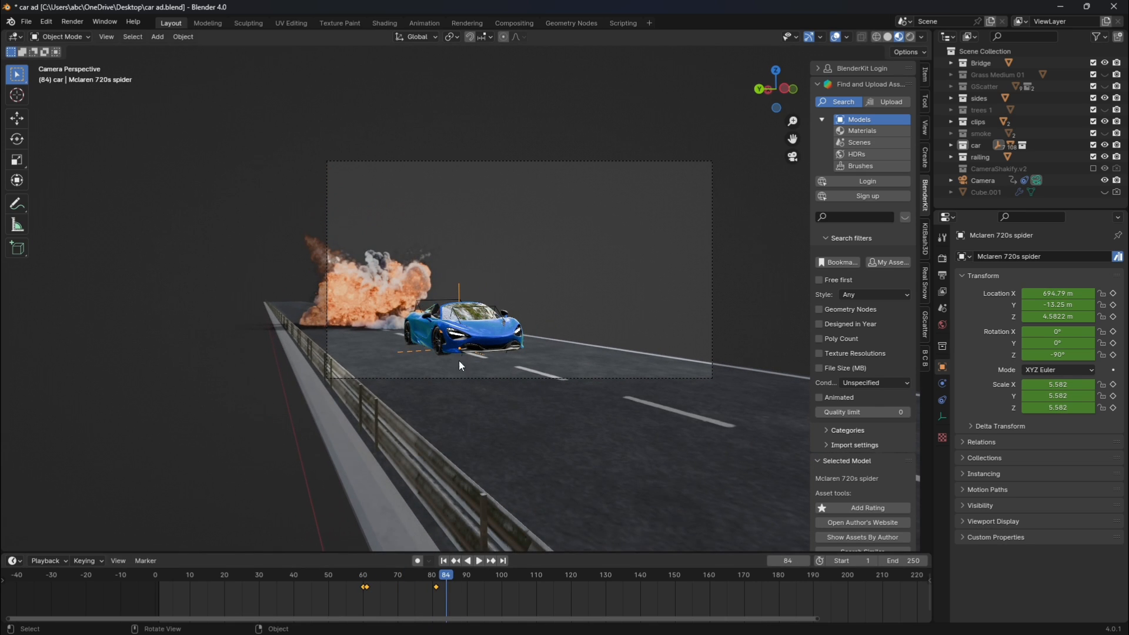
# At frame 120, move the car along X to about 602.89 m and insert a keyframe for it.
pyautogui.click(570, 574)
pyautogui.press('g')
pyautogui.press('x')
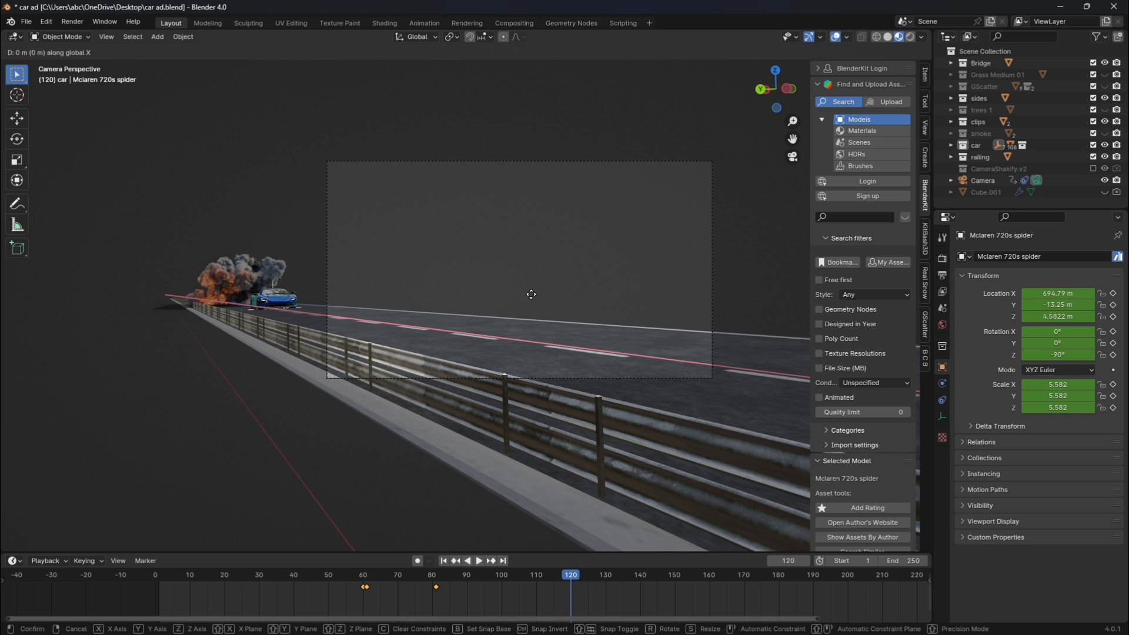
pyautogui.click(817, 360)
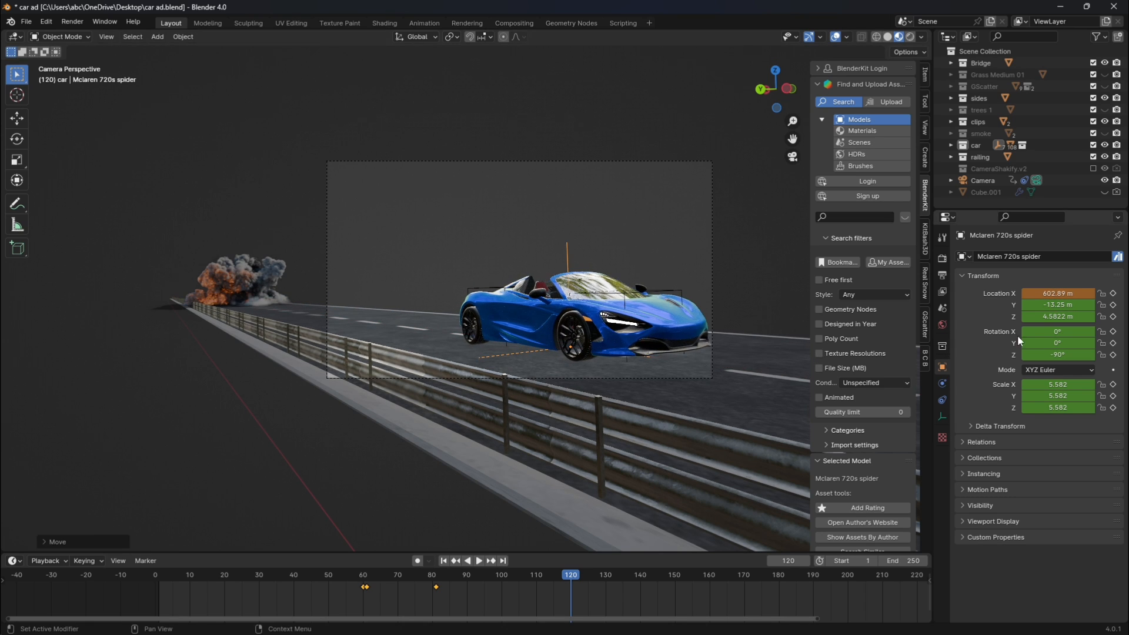
pyautogui.press('i')
pyautogui.click(738, 305)
# Play the animation from frame 59 to review the car driving out of the explosion.
pyautogui.click(362, 575)
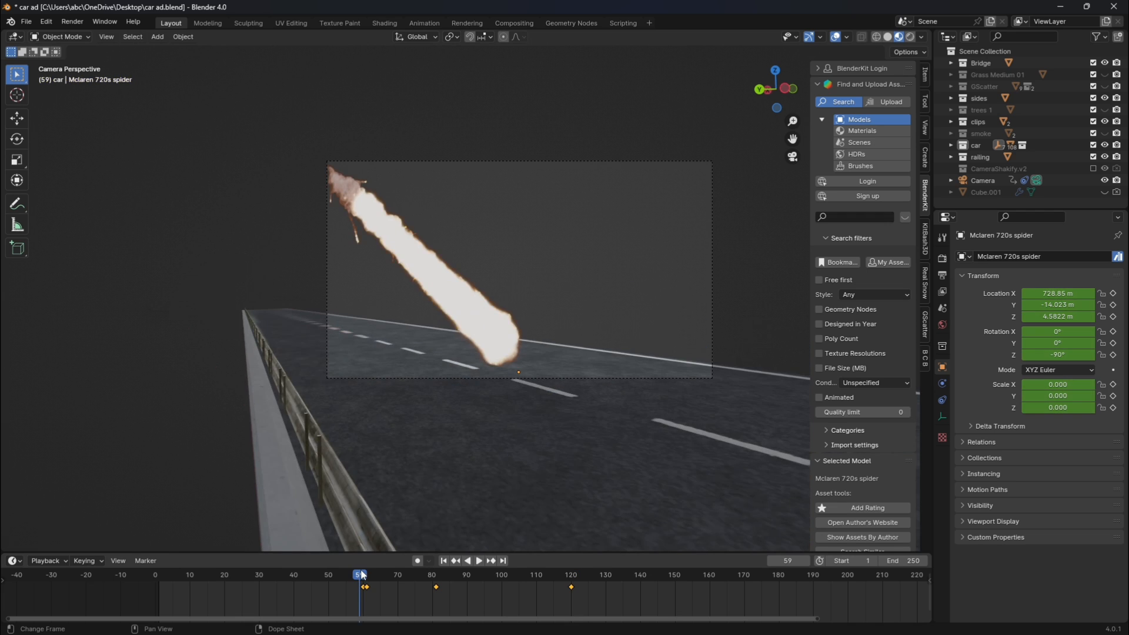
pyautogui.press('space')
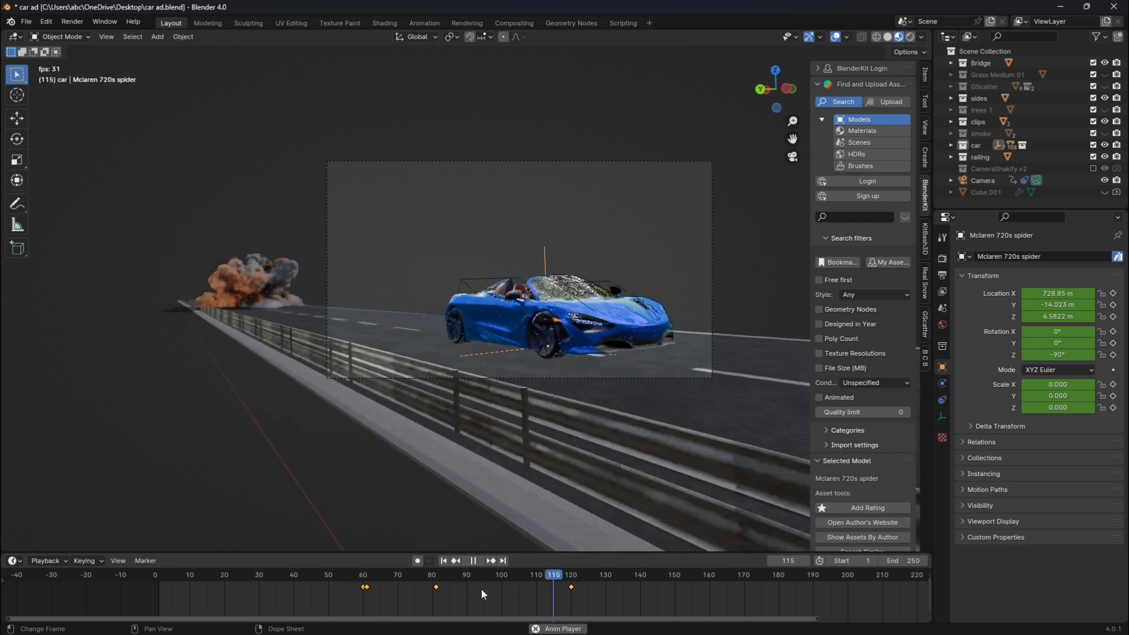
pyautogui.press('space')
pyautogui.click(418, 578)
pyautogui.press('space')
pyautogui.press('space')
# Apply linear interpolation to the car's keyframes including frame 120, and replay the sequence from just before the impact.
pyautogui.rightClick(483, 582)
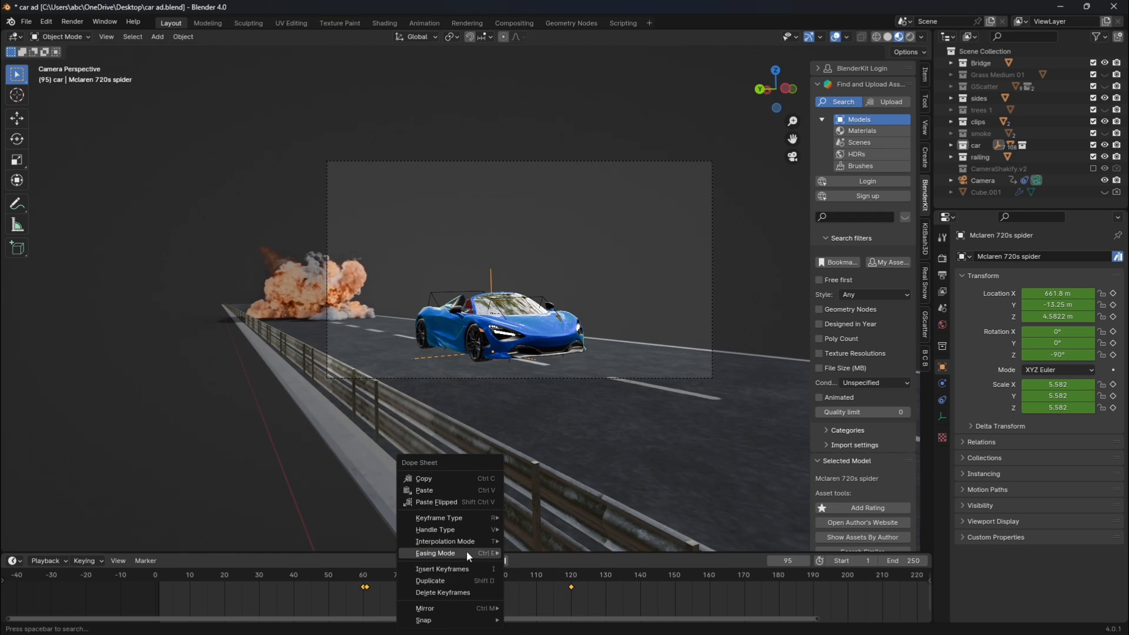
pyautogui.moveTo(482, 540)
pyautogui.click(525, 479)
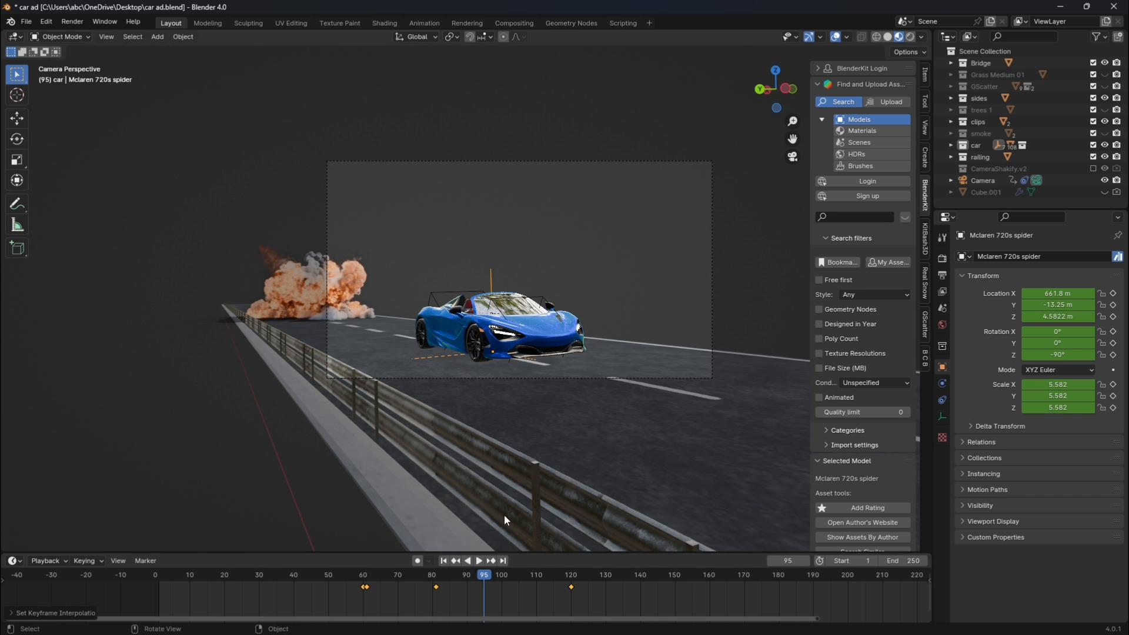
pyautogui.press('space')
pyautogui.click(357, 579)
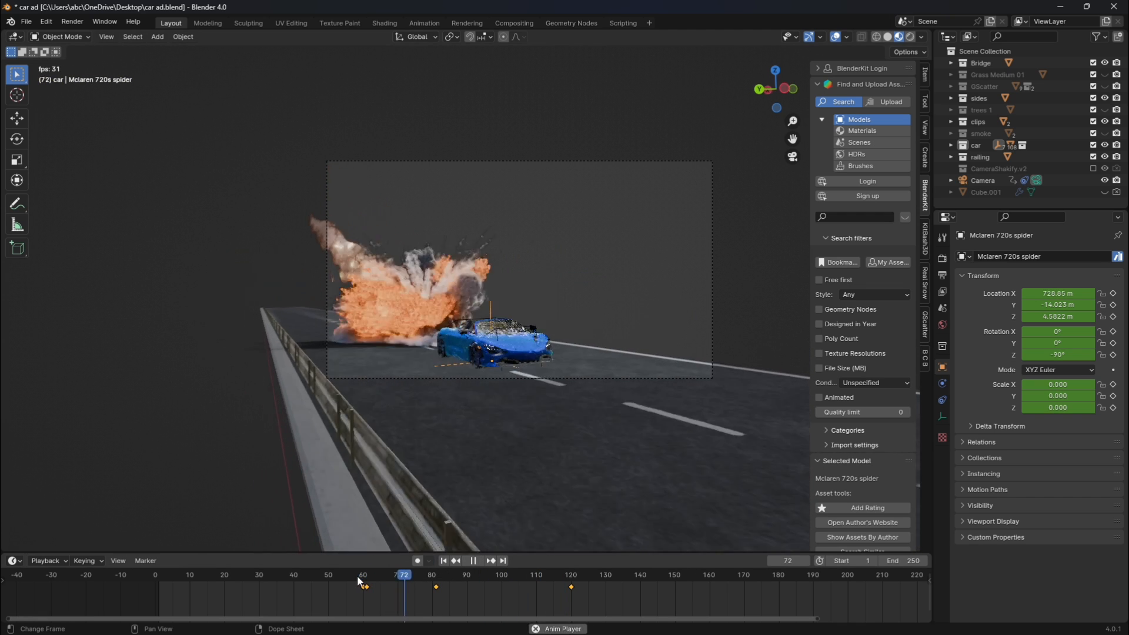
pyautogui.press('space')
pyautogui.click(353, 578)
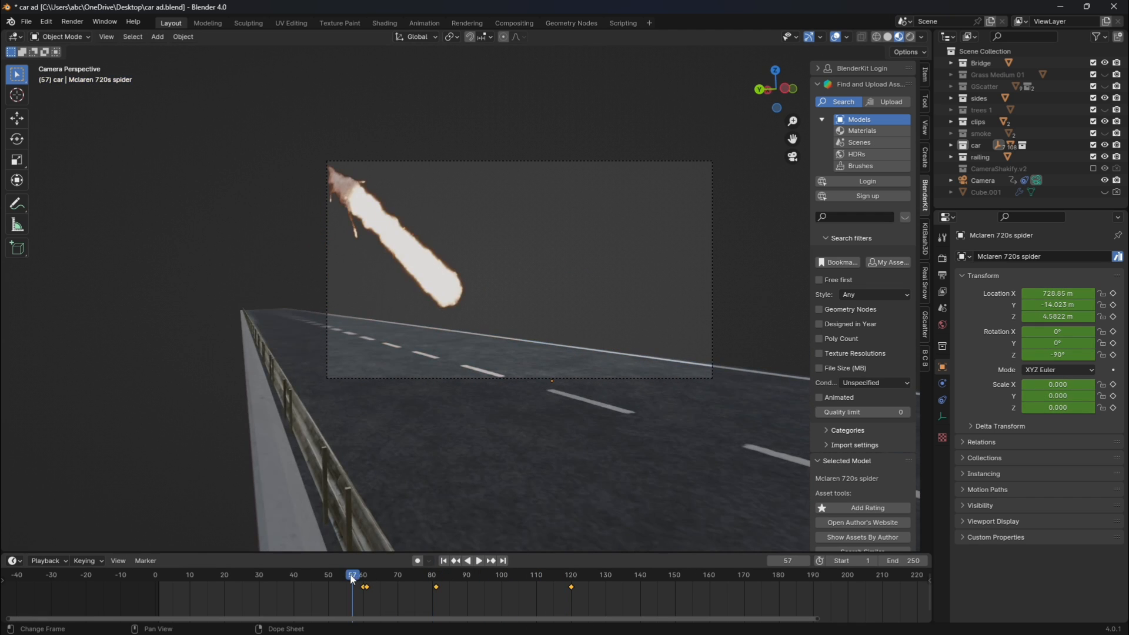
pyautogui.press('space')
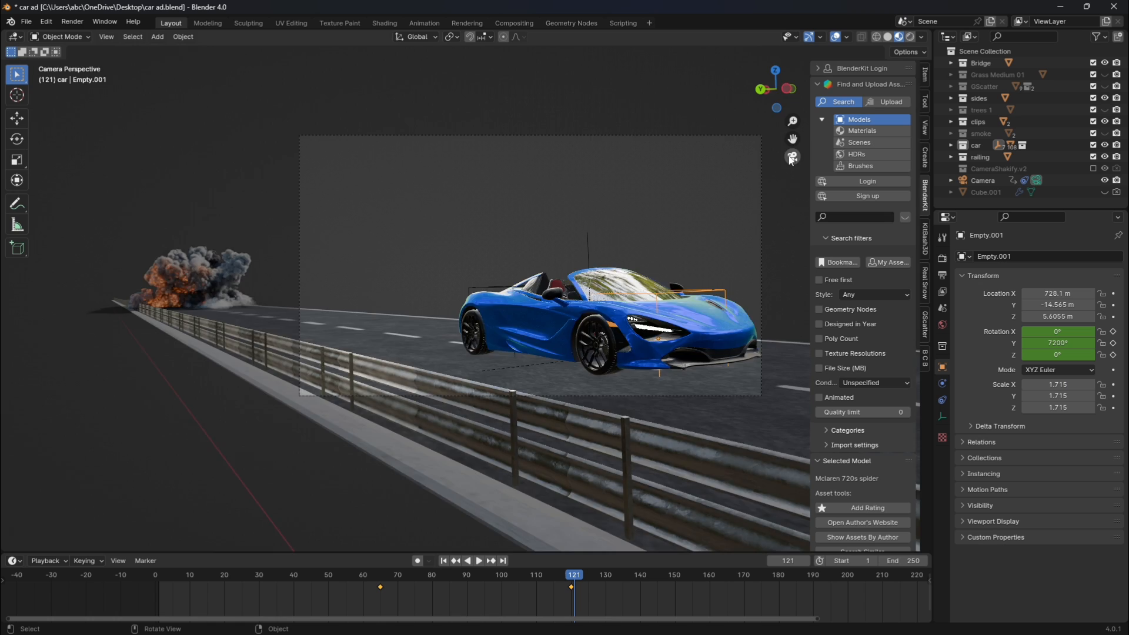
# Select the car's Empty.001 and play from its frame 65 keyframe in camera view to check the wheel rotation.
pyautogui.click(792, 157)
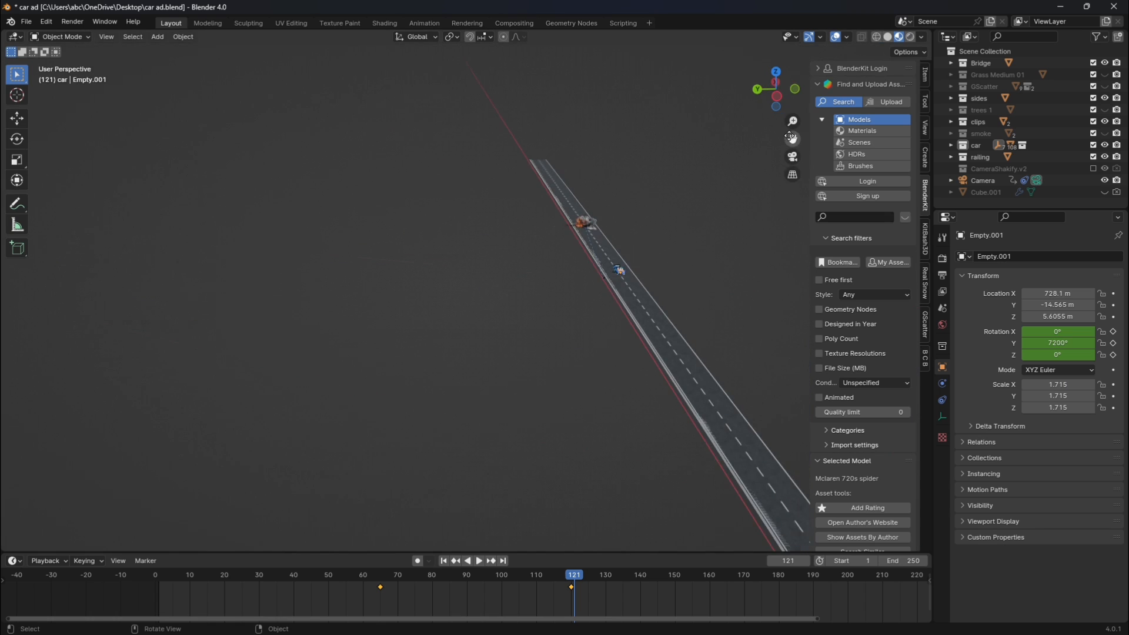
pyautogui.click(793, 156)
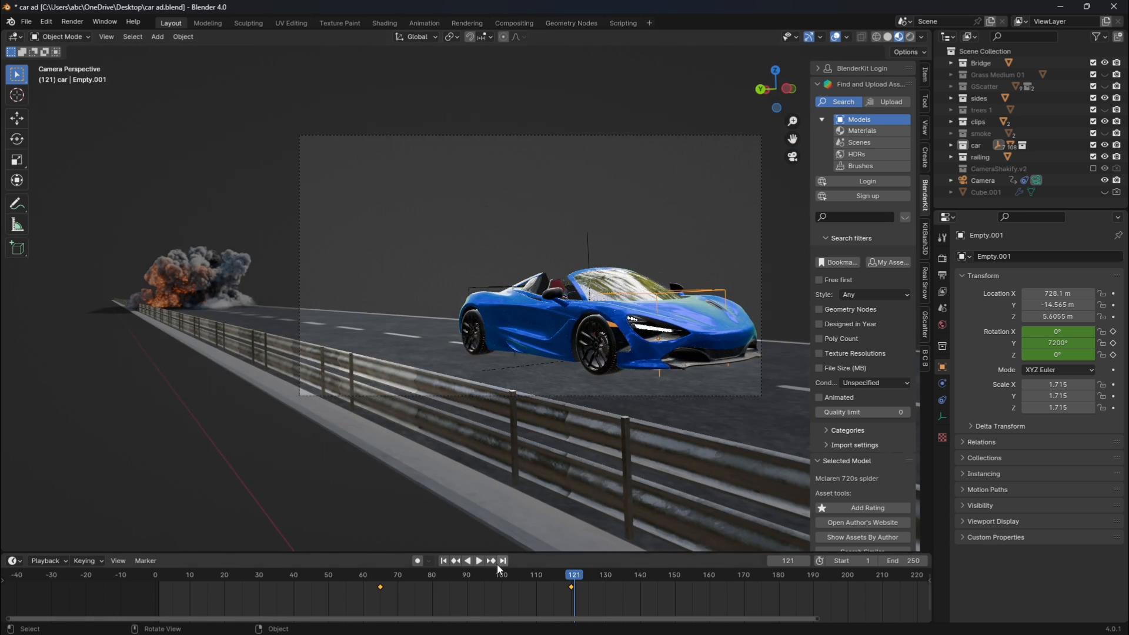
pyautogui.click(381, 578)
pyautogui.press('space')
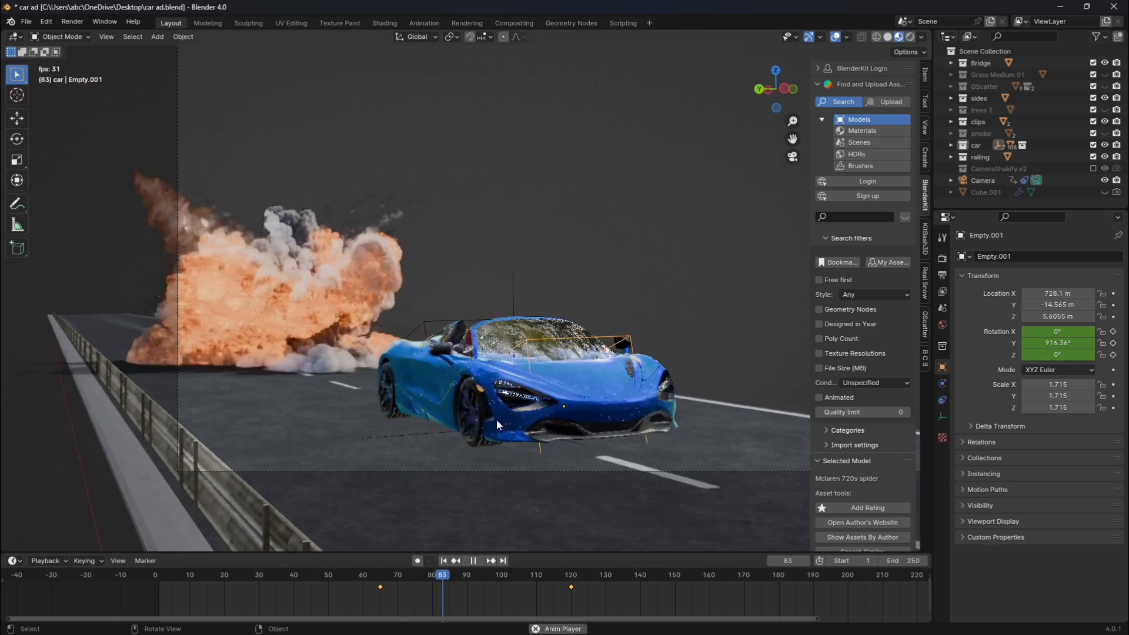
pyautogui.press('space')
pyautogui.press('r')
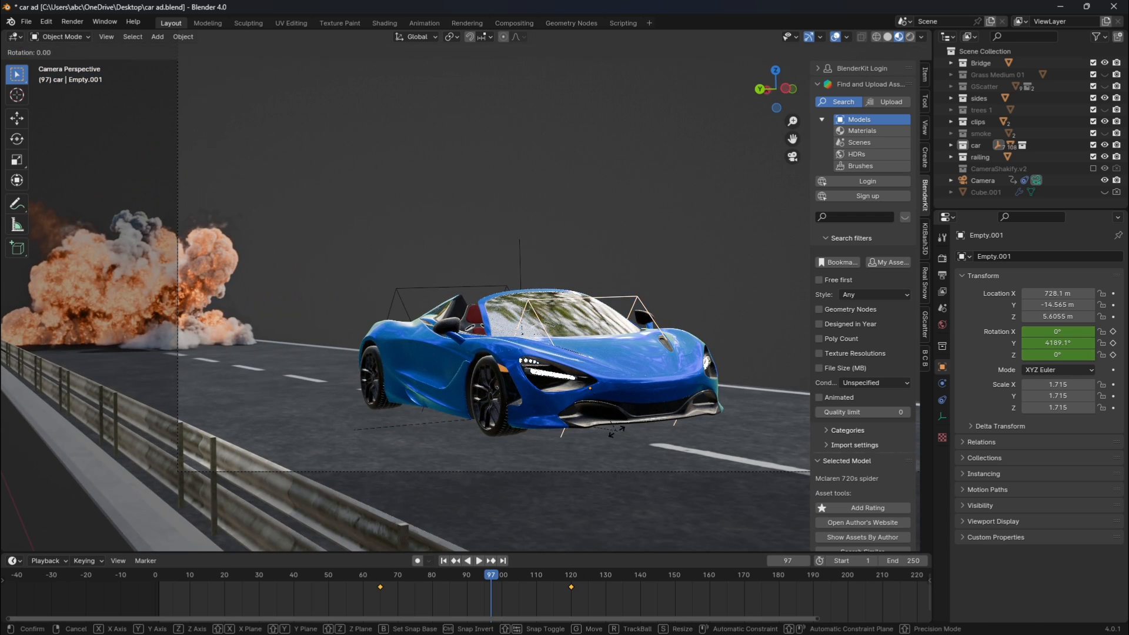
pyautogui.press('y')
pyautogui.rightClick(443, 616)
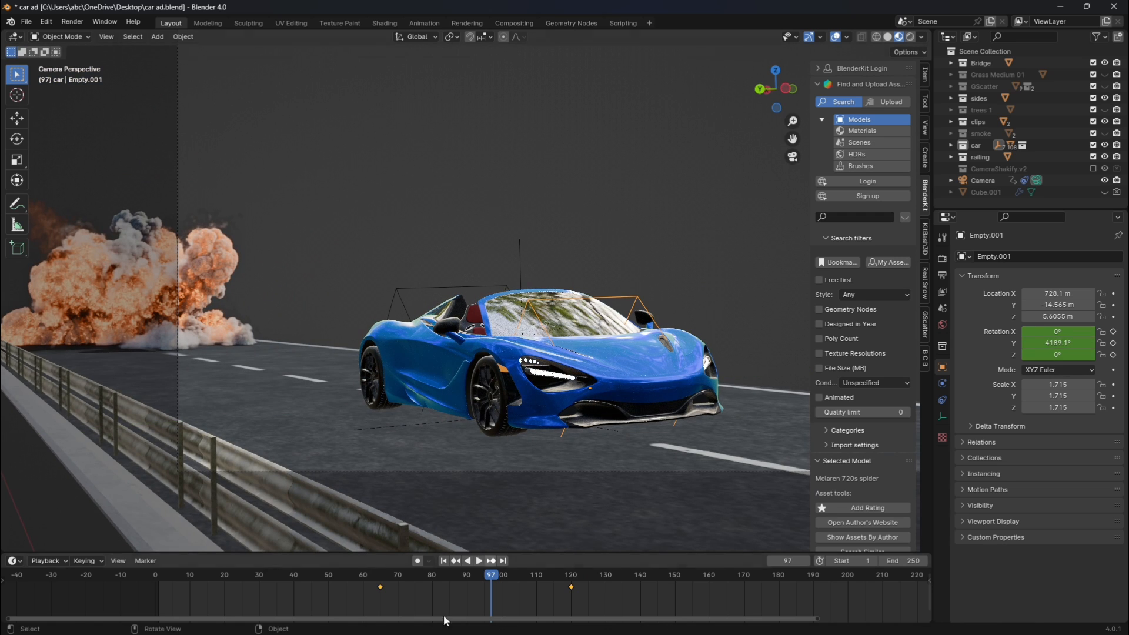
pyautogui.click(606, 575)
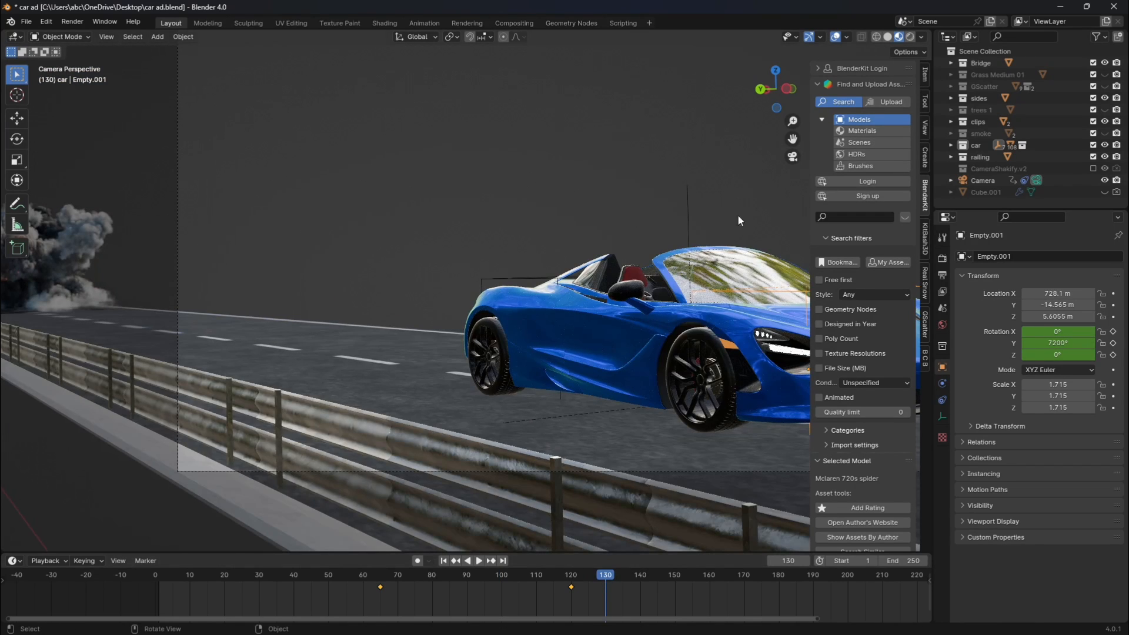
pyautogui.press('i')
pyautogui.click(716, 246)
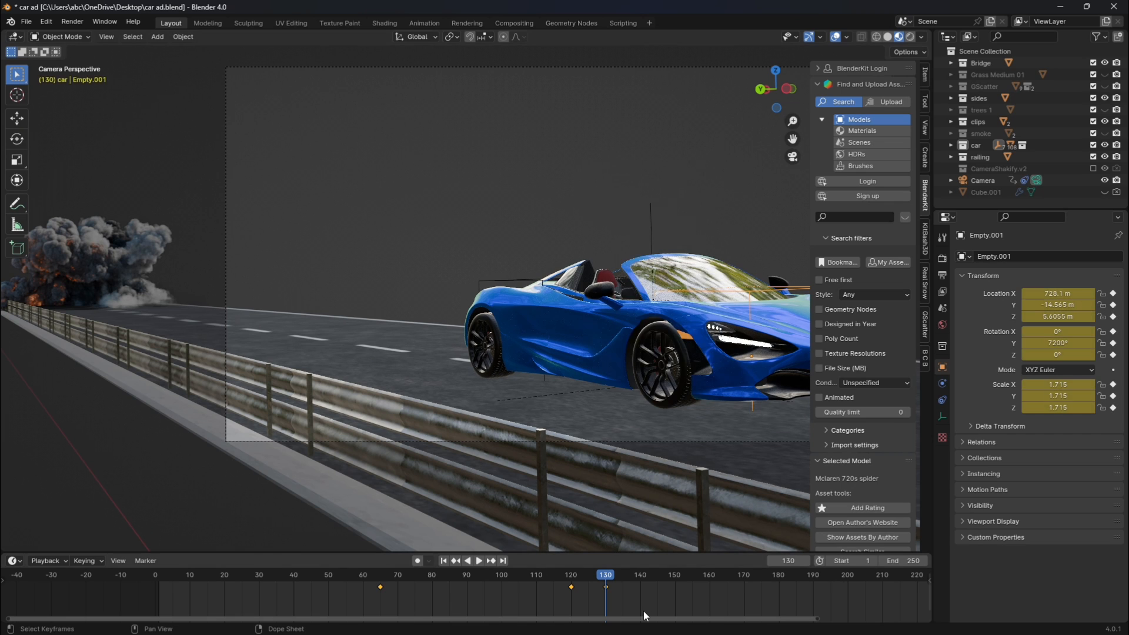
pyautogui.hotkey('ctrl', 'z')
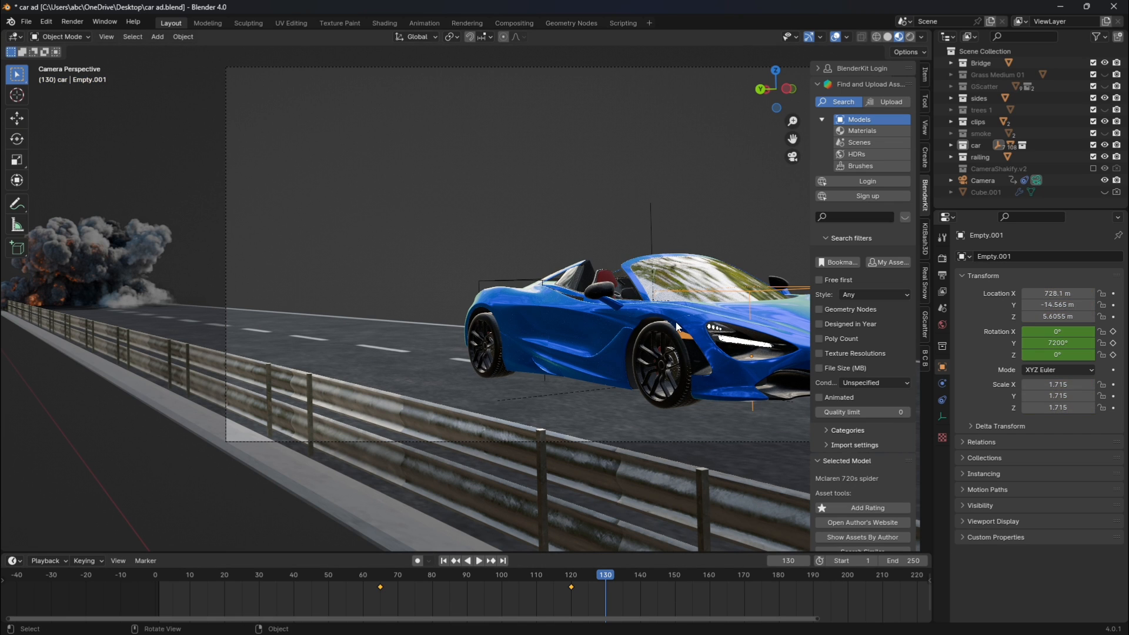
# Keep Empty.001's Y rotation at 7200° and keyframe its location, rotation and scale at frame 130.
pyautogui.press('r')
pyautogui.press('y')
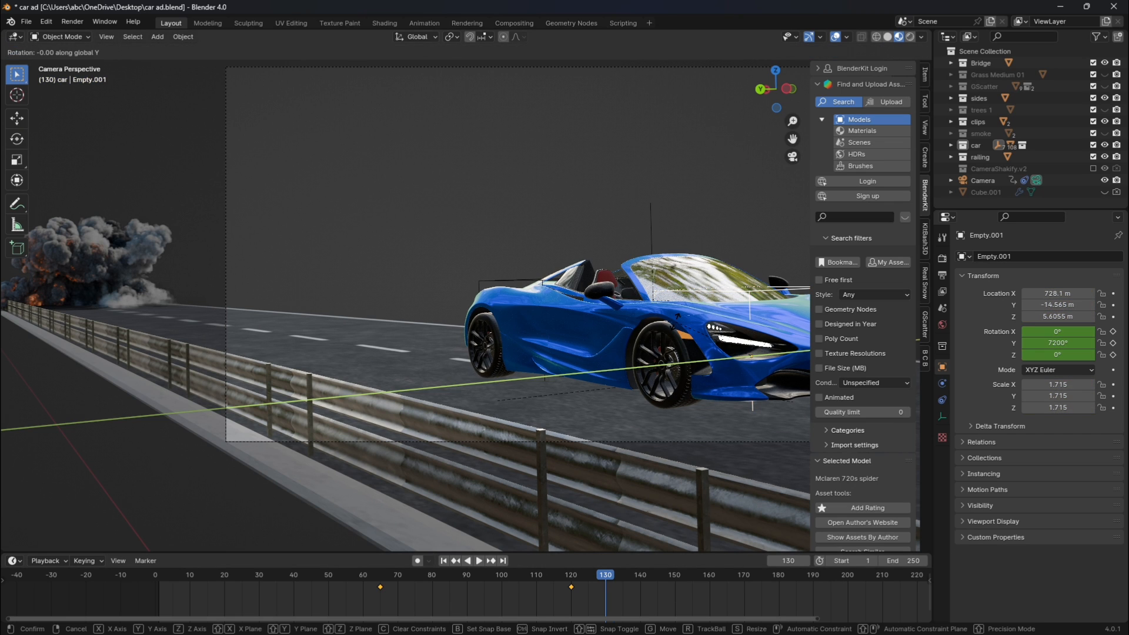
pyautogui.click(678, 316)
pyautogui.press('i')
pyautogui.click(676, 322)
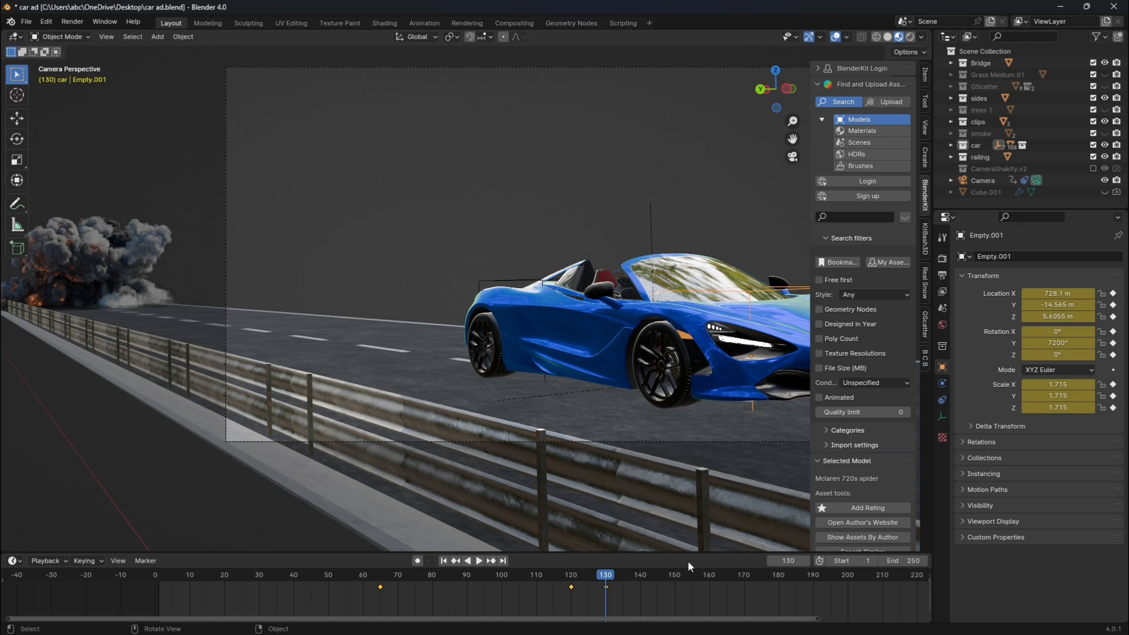
# At frame 151, rotate Empty.001 by 360° about Y and insert a Location, Rotation & Scale keyframe.
pyautogui.click(677, 574)
pyautogui.write('r')
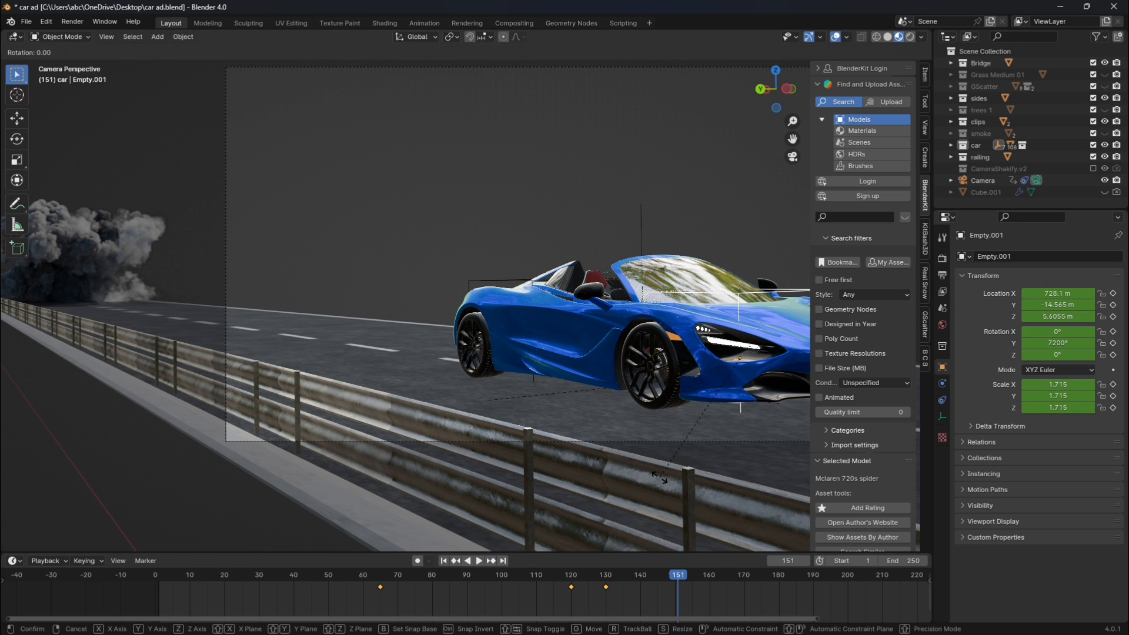
pyautogui.write('y360')
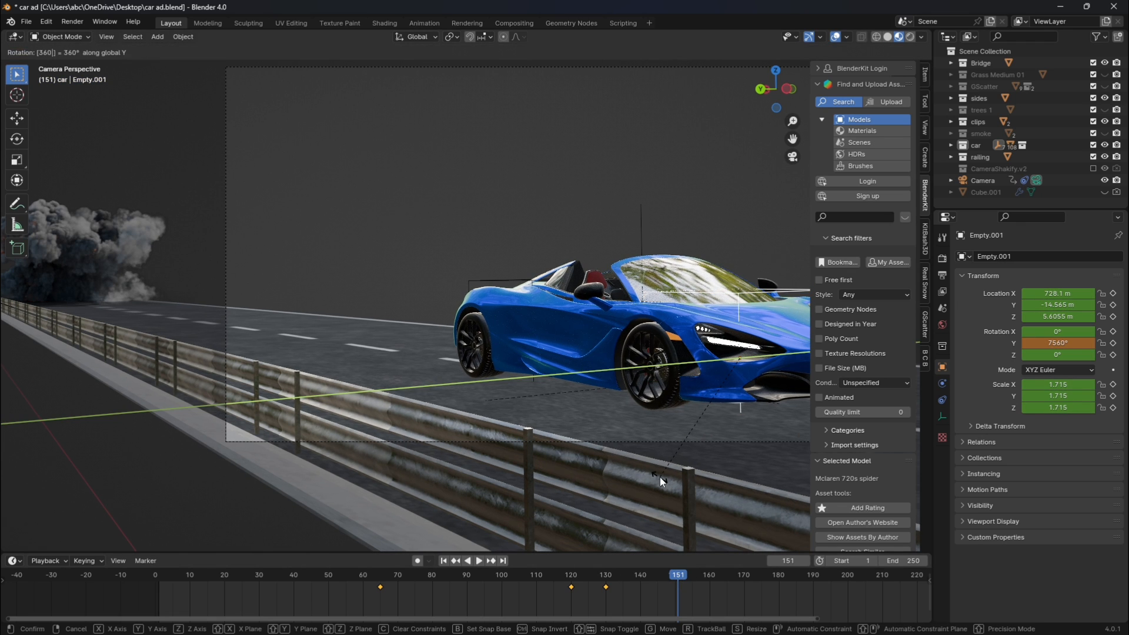
pyautogui.press('Return')
pyautogui.press('i')
pyautogui.click(660, 477)
pyautogui.press('i')
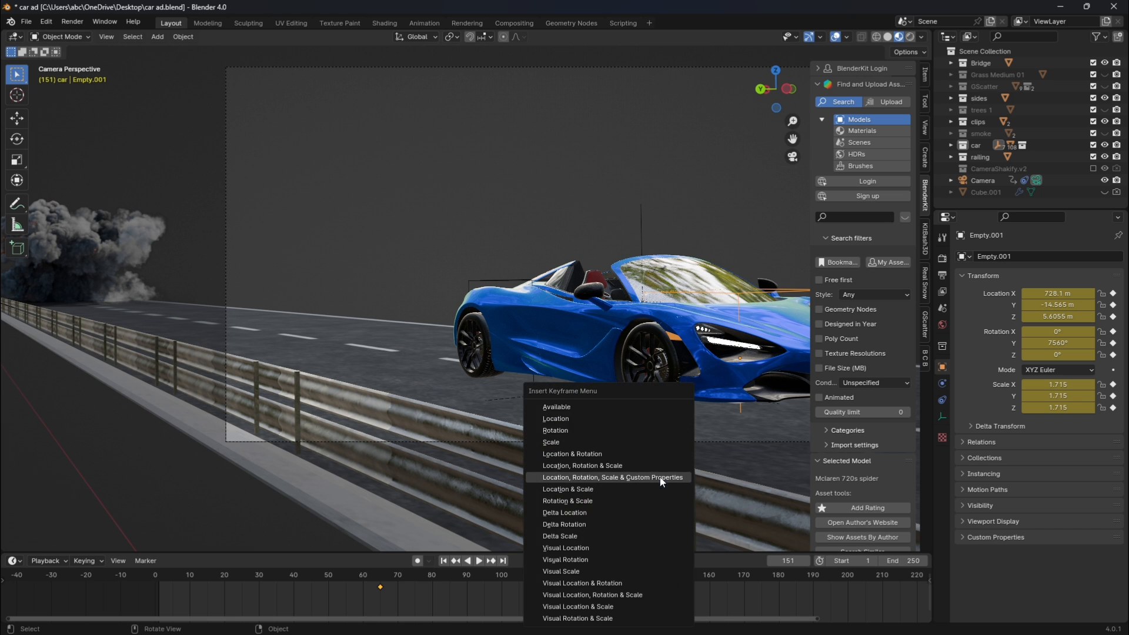
pyautogui.click(650, 466)
# Play the wheel rotation from around frame 130, and delete Empty.001's keyframes at frames 130 and 151.
pyautogui.click(601, 580)
pyautogui.press('space')
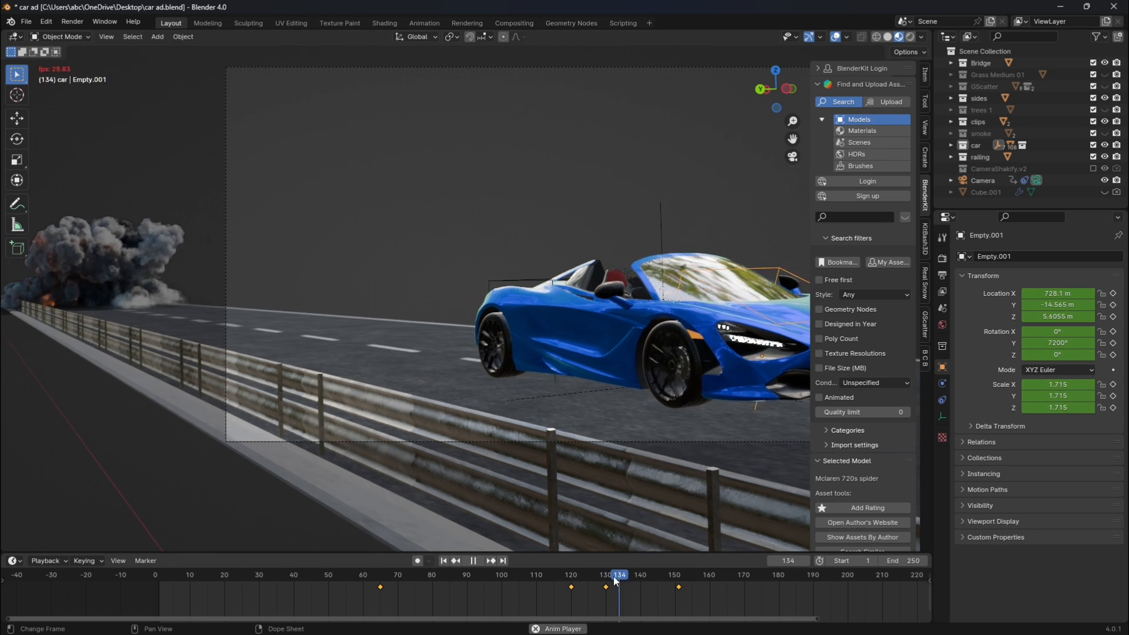
pyautogui.press('space')
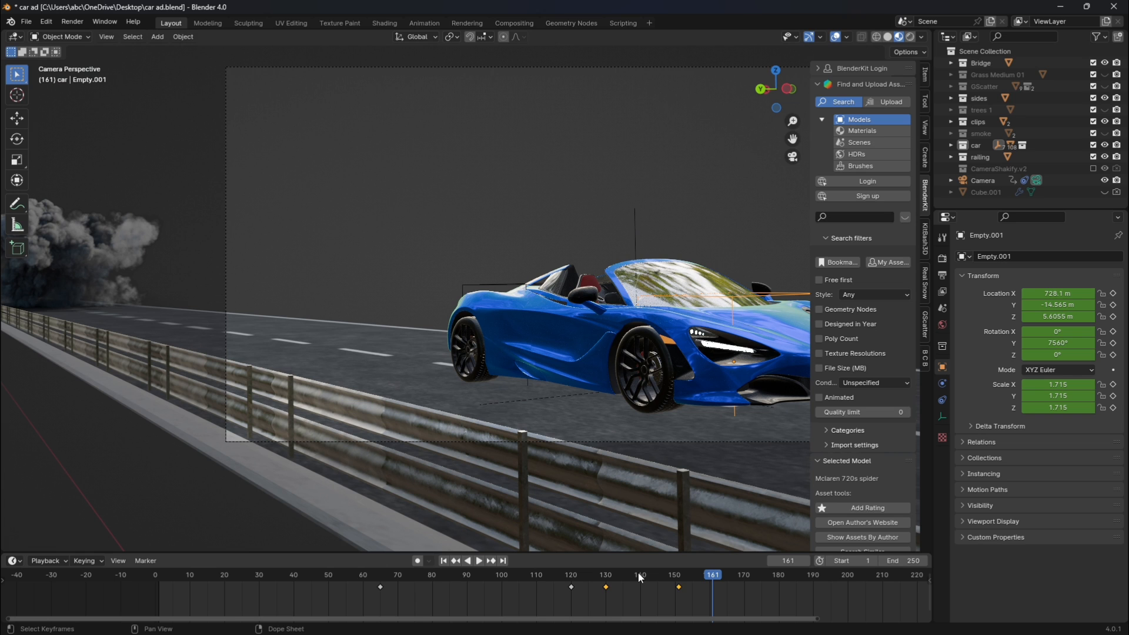
pyautogui.press('x')
pyautogui.click(637, 572)
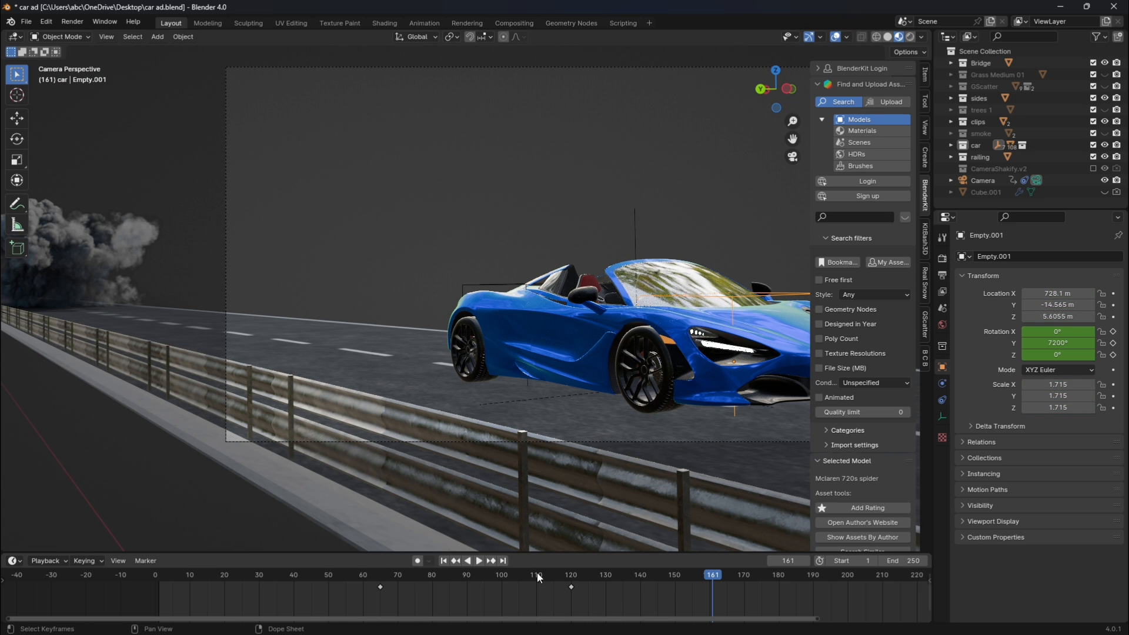
# Return to frame 1 and switch the BlenderKit search to HDRs, with free assets listed first.
pyautogui.click(447, 560)
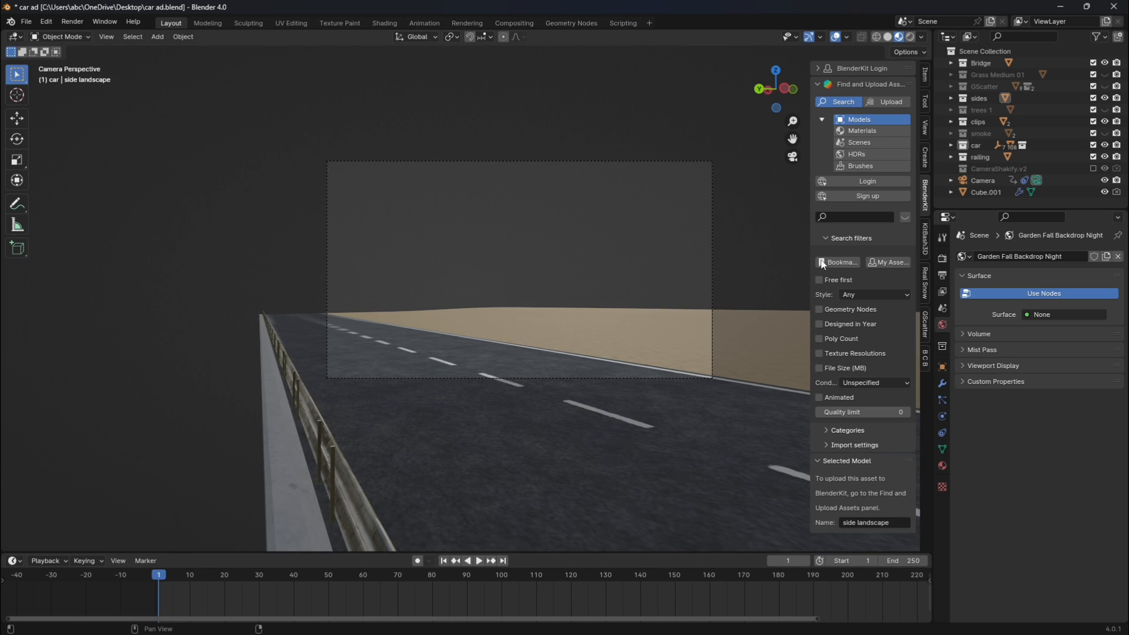
pyautogui.click(819, 279)
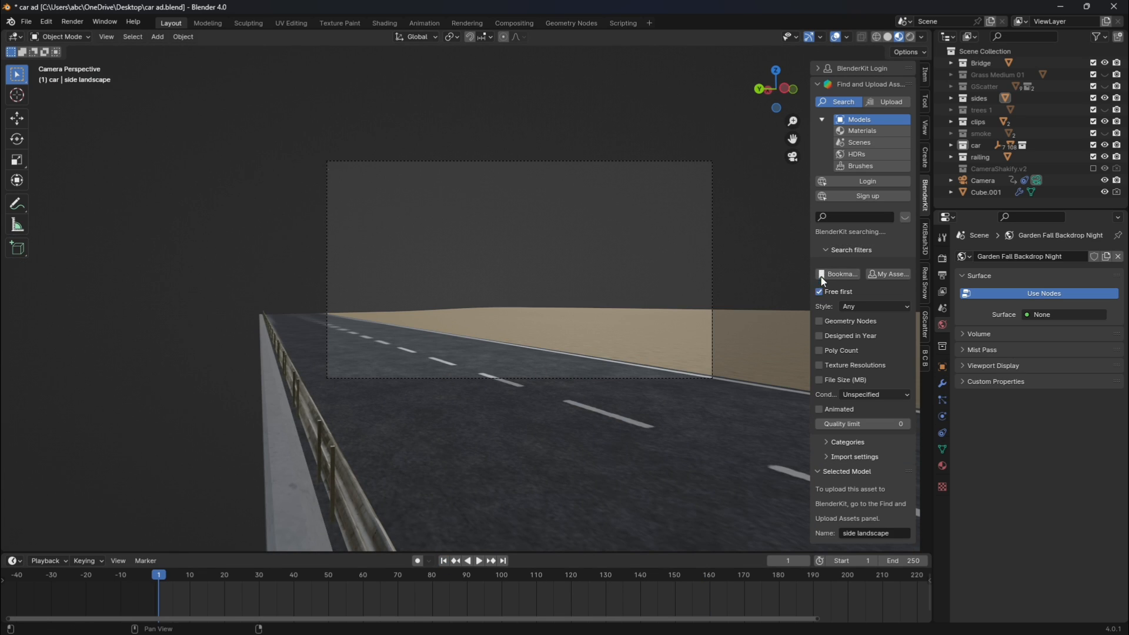
pyautogui.click(870, 154)
# Search the HDR library for "night".
pyautogui.write('night')
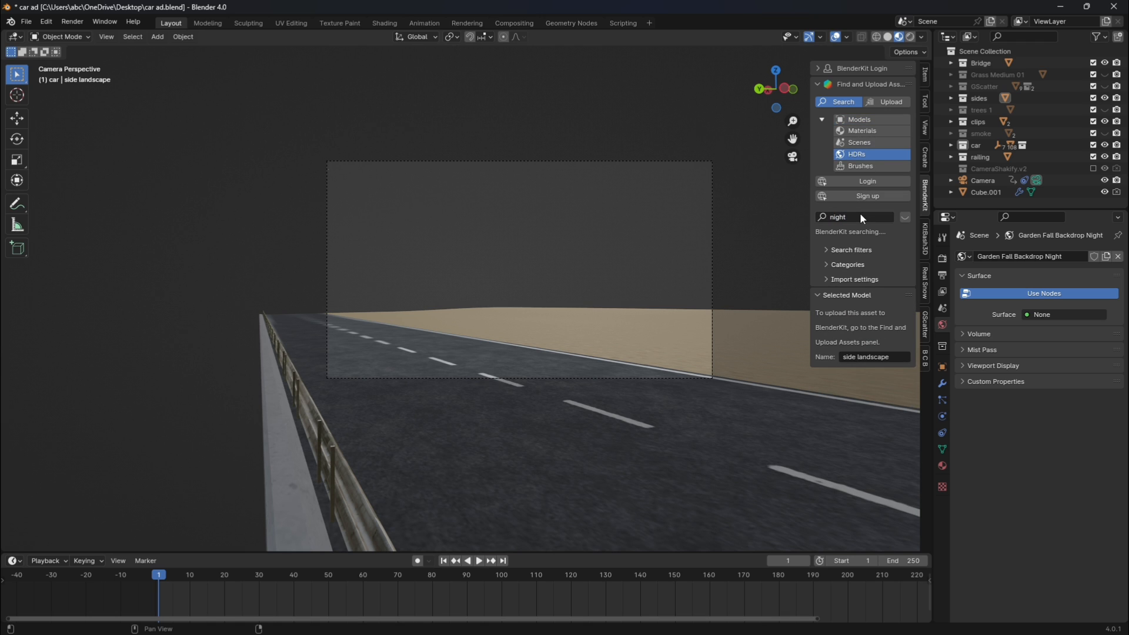
pyautogui.click(860, 217)
pyautogui.write('s')
pyautogui.doubleClick(861, 214)
pyautogui.press('Return')
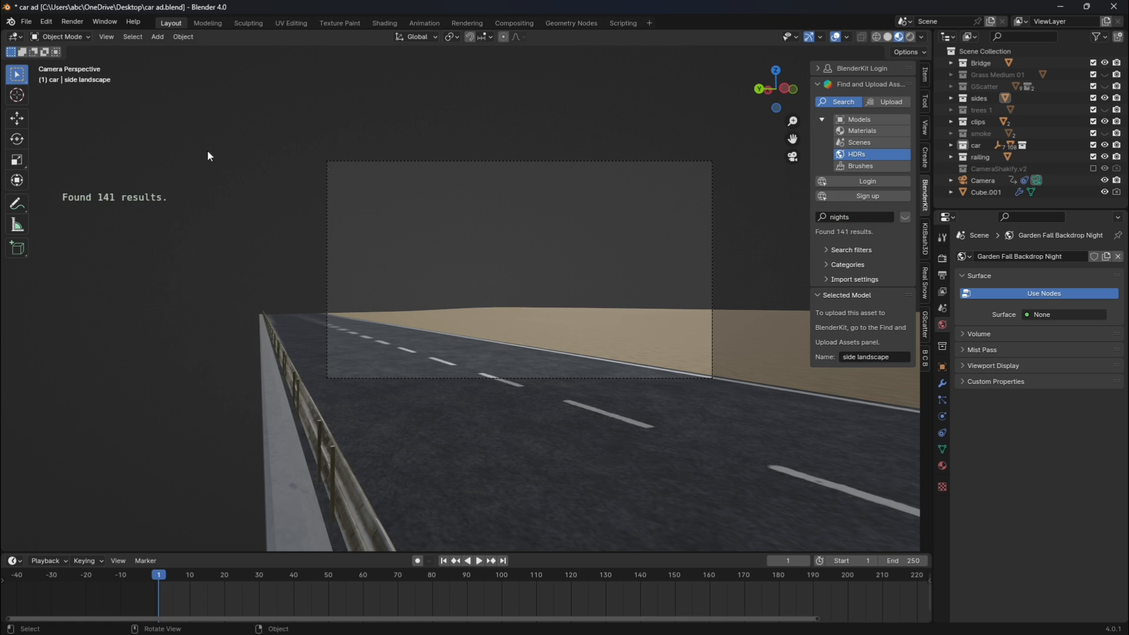
pyautogui.click(862, 218)
pyautogui.press('BackSpace')
pyautogui.press('Return')
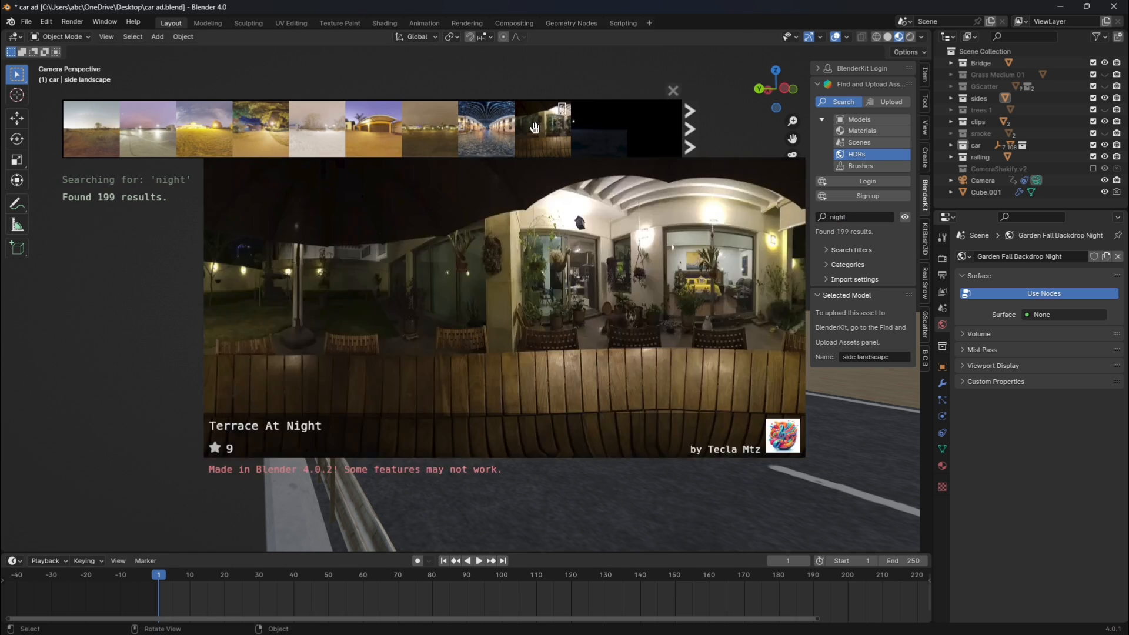
# Browse through the night HDR results and download Garden Fall Backdrop Night at 2048 resolution.
pyautogui.click(693, 135)
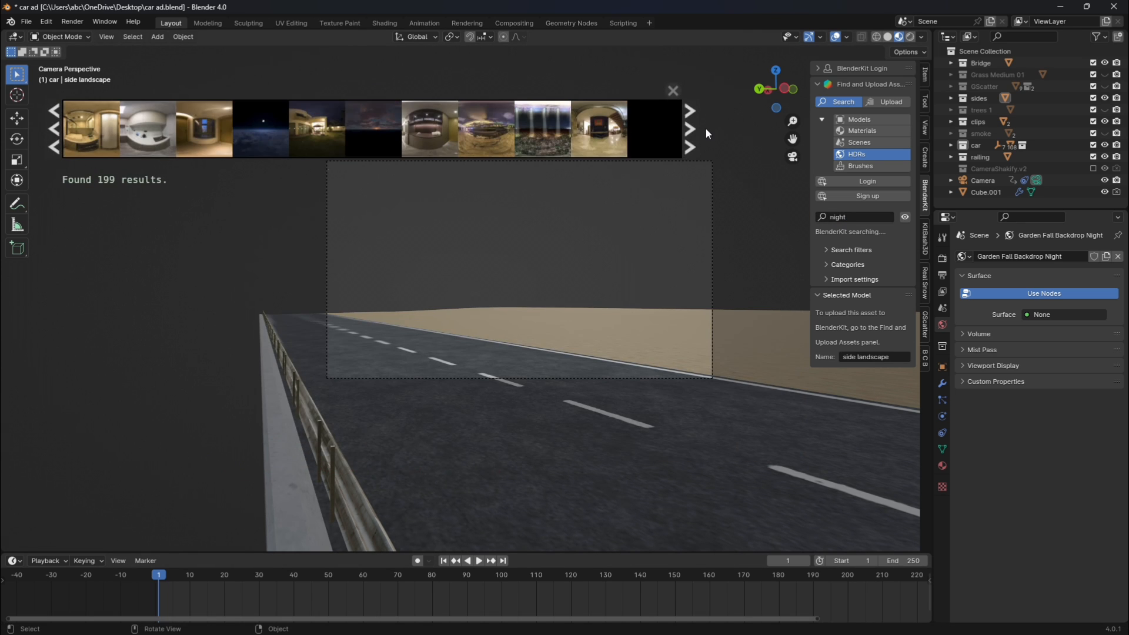
pyautogui.click(696, 125)
pyautogui.click(696, 126)
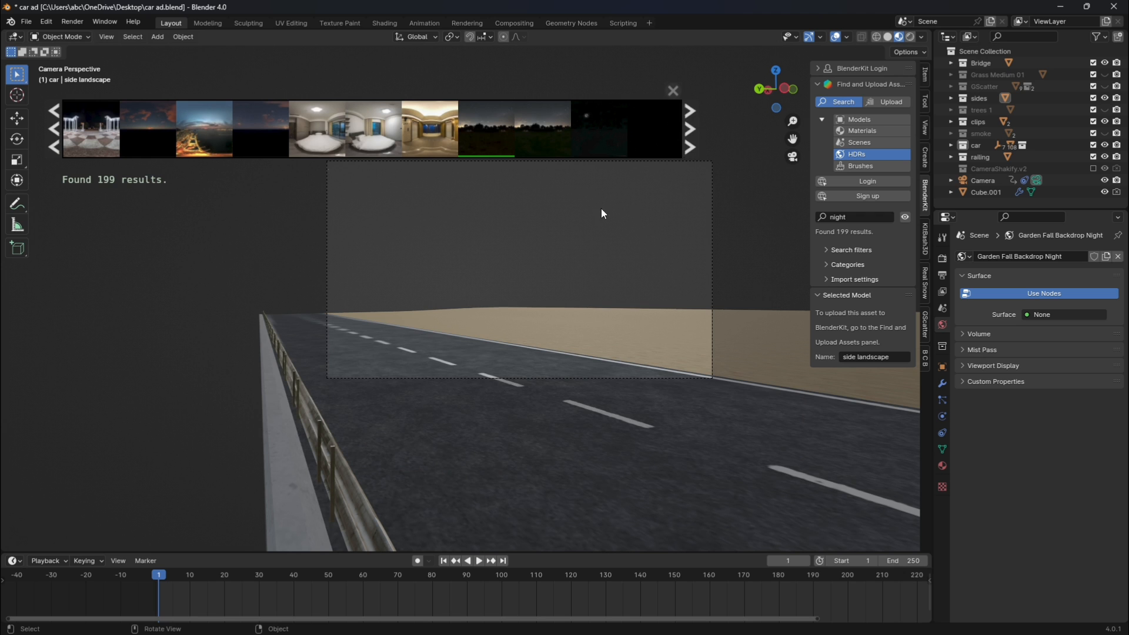
pyautogui.click(481, 128)
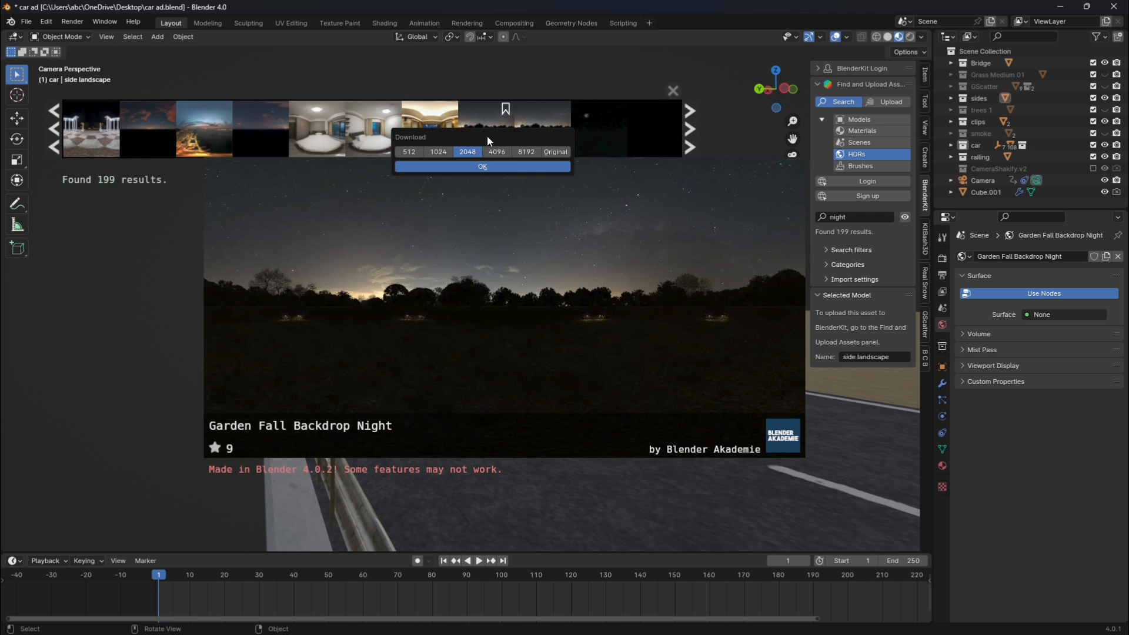
pyautogui.click(499, 167)
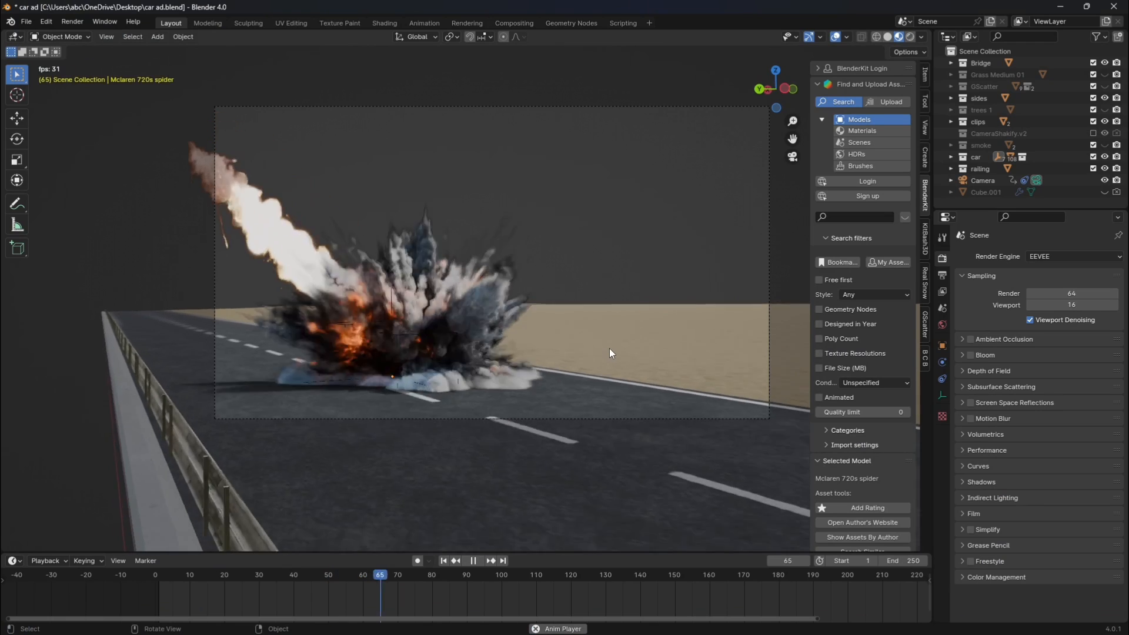
# Play the explosion and car animation up to frame 120, and set the scene's end frame to 120.
pyautogui.press('space')
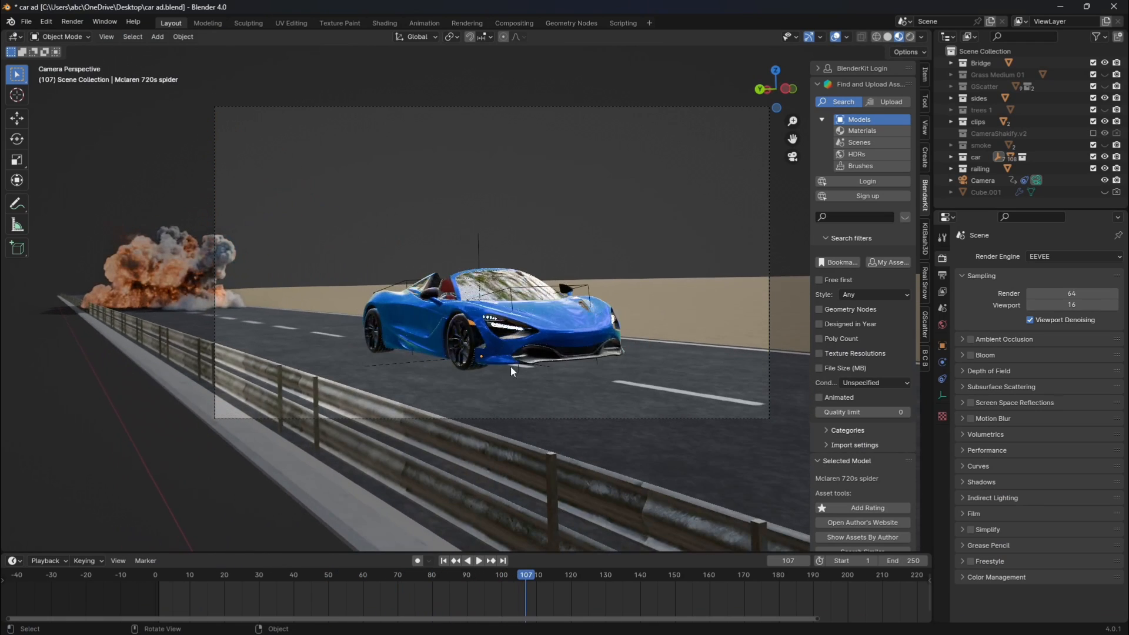
pyautogui.press('space')
pyautogui.press('space')
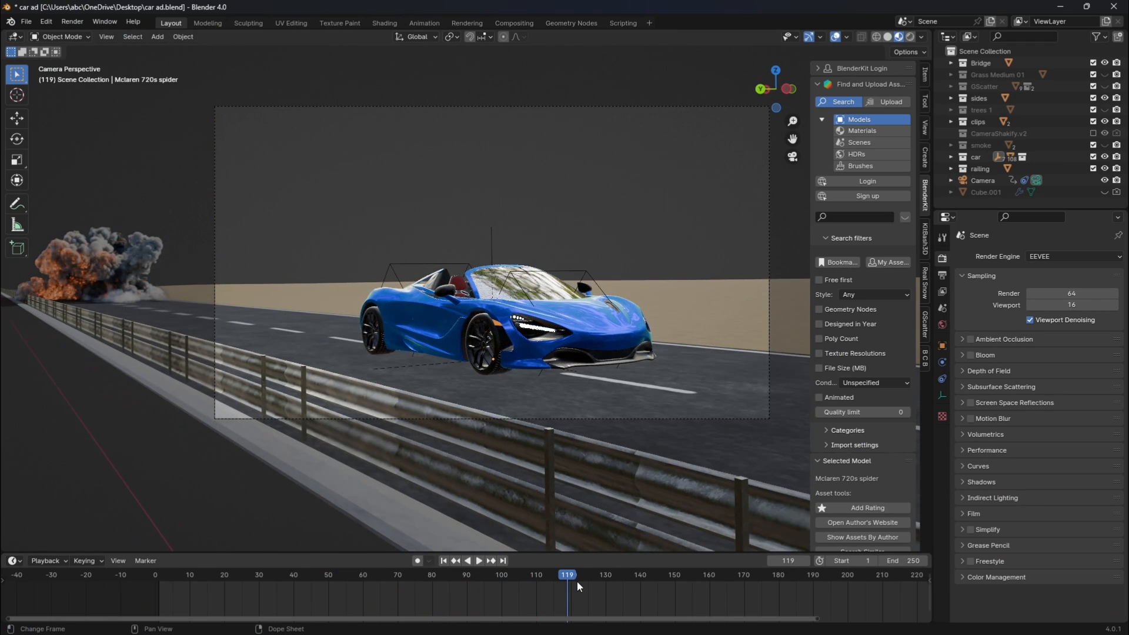
pyautogui.press('Right')
pyautogui.doubleClick(894, 561)
pyautogui.write('120')
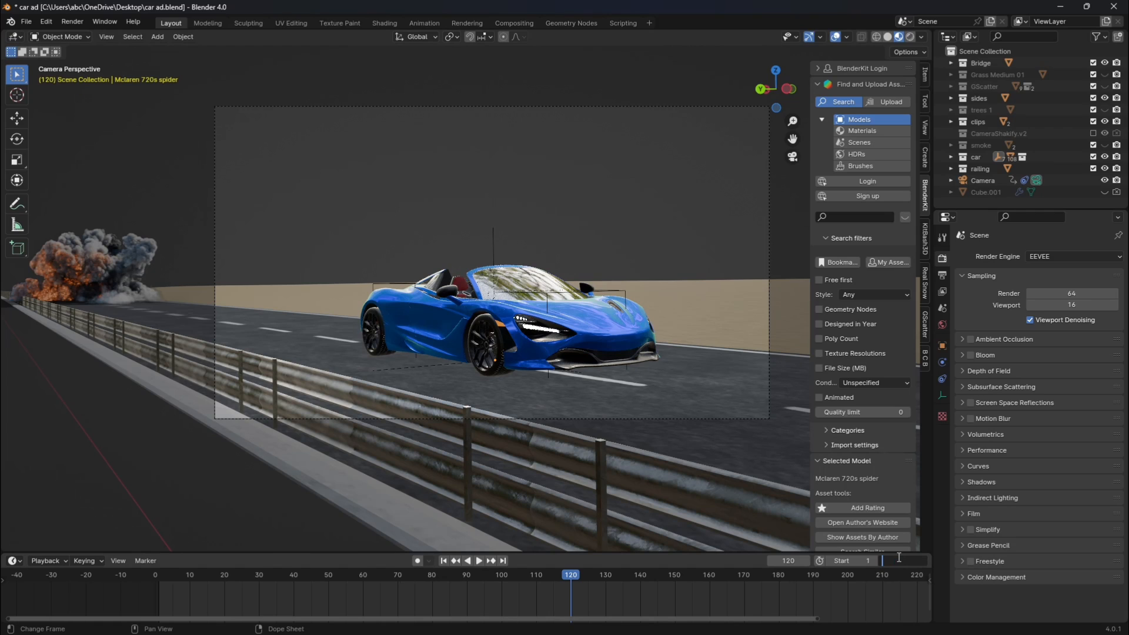
pyautogui.press('BackSpace')
pyautogui.write('0')
pyautogui.press('Return')
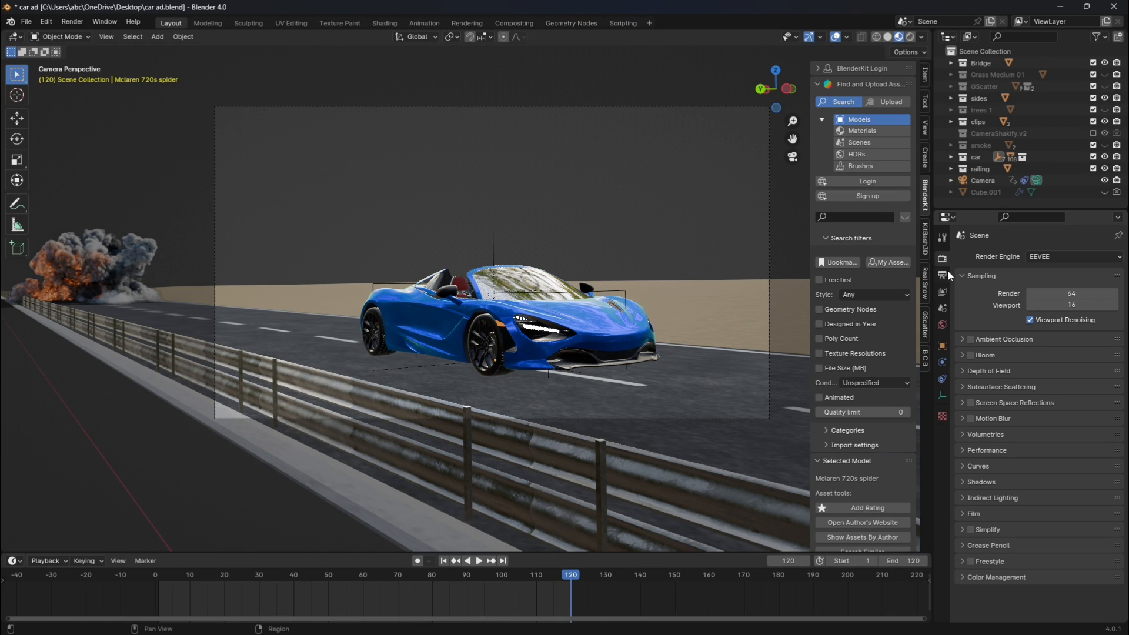
# Switch the render engine to Cycles with GPU Compute and set the viewport max samples to 32.
pyautogui.click(1048, 260)
pyautogui.click(1047, 291)
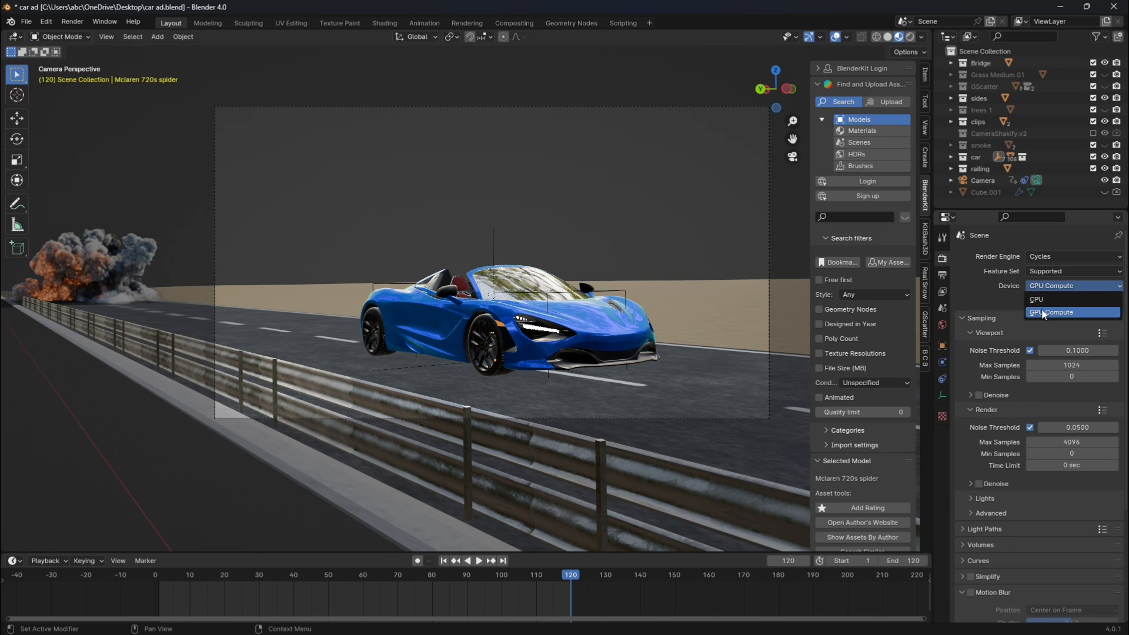
pyautogui.click(1066, 369)
pyautogui.write('32')
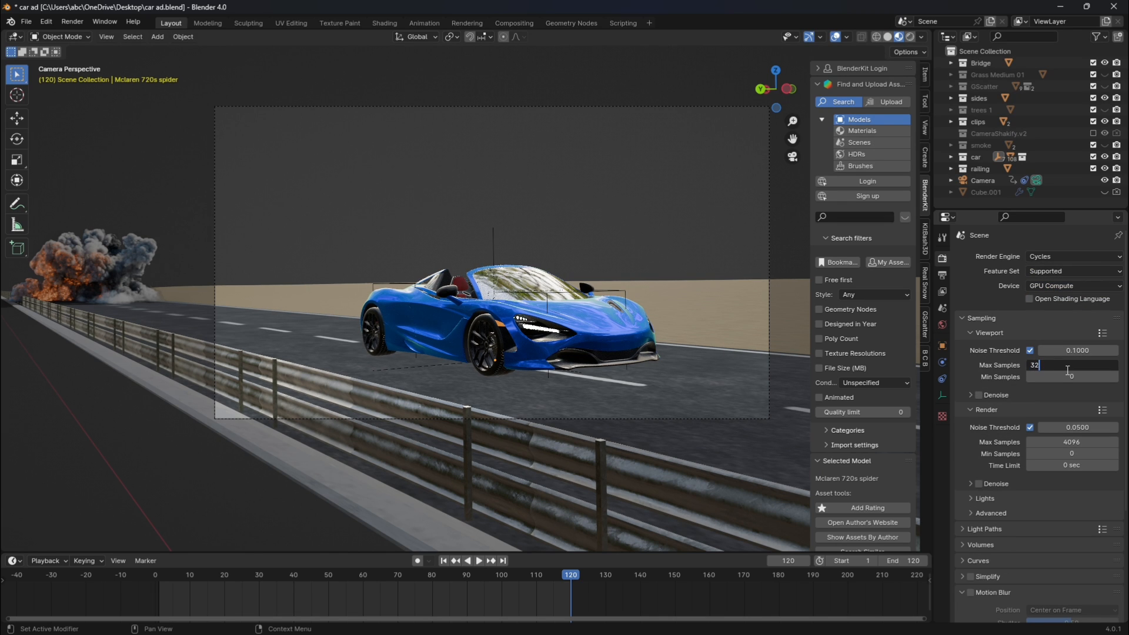
pyautogui.press('Return')
# Set the render max samples to 64 and noise threshold to 0.05, and enable render denoising with OptiX.
pyautogui.click(1061, 445)
pyautogui.press('BackSpace')
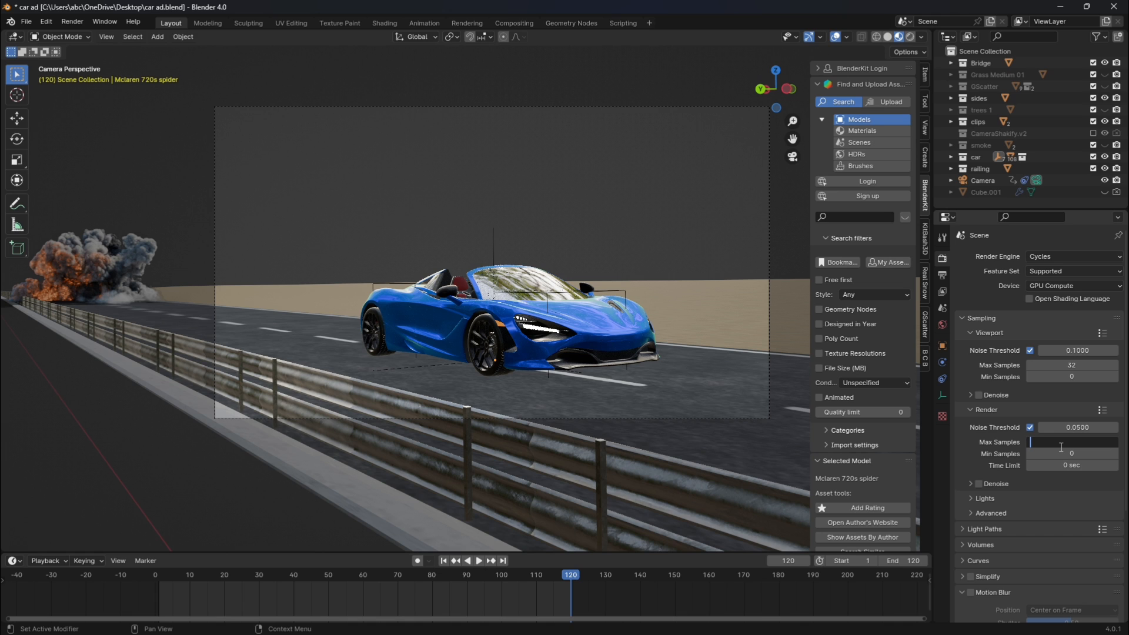
pyautogui.write('64')
pyautogui.click(1066, 428)
pyautogui.write('0.05')
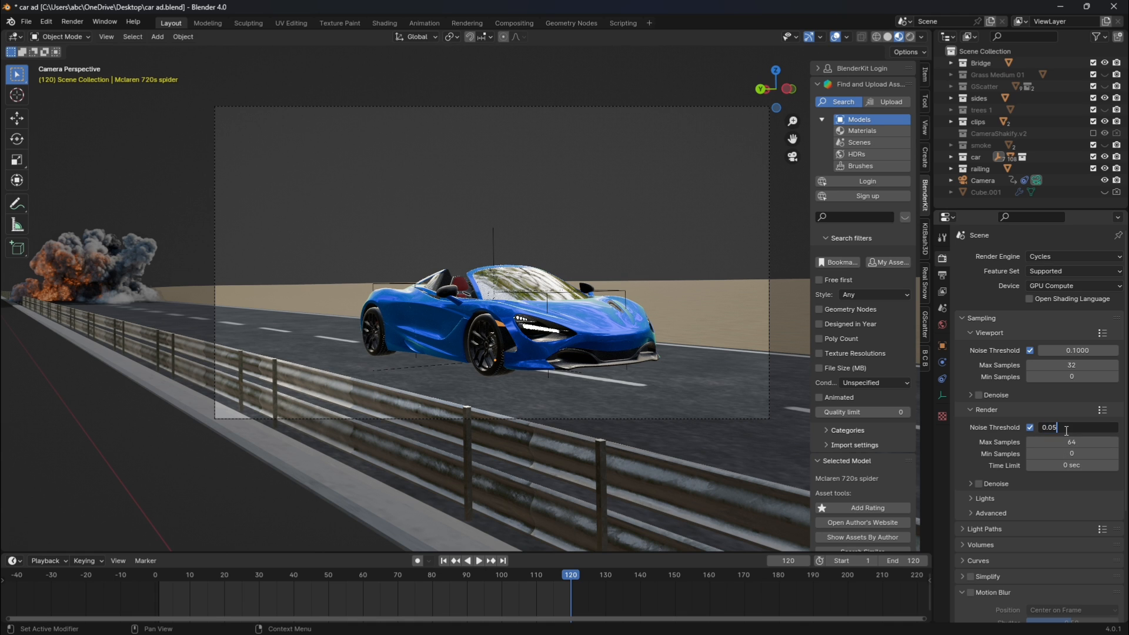
pyautogui.press('Return')
pyautogui.click(972, 481)
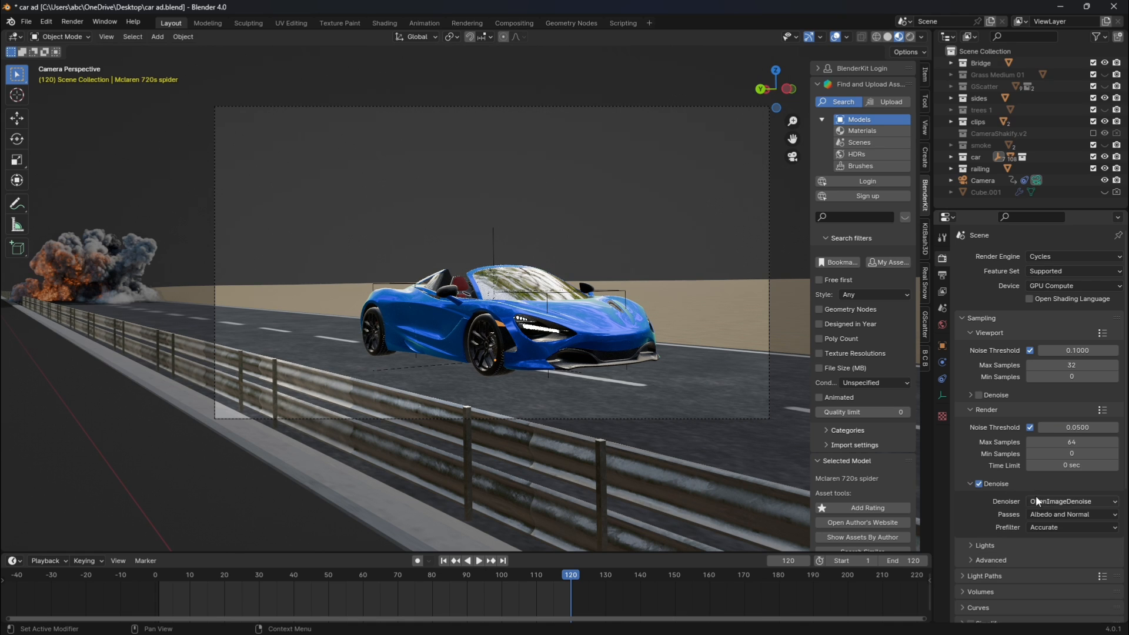
# Enable Motion Blur for the render and look through the Film and Color Management settings.
pyautogui.scroll(-5, 1037, 510)
pyautogui.scroll(-3, 1037, 511)
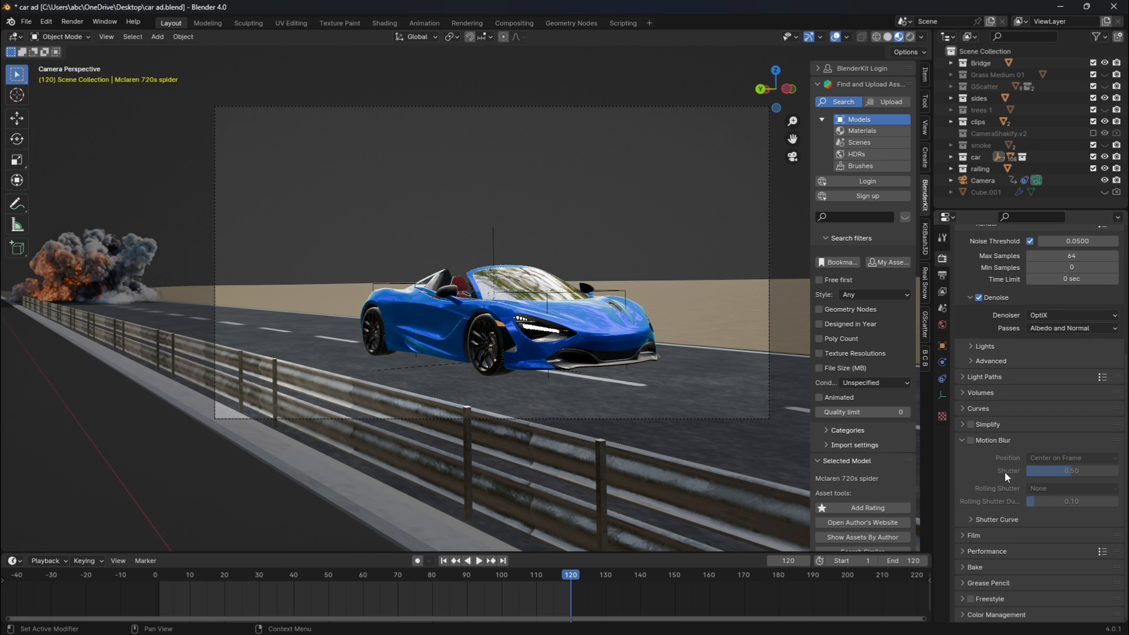
pyautogui.click(971, 440)
pyautogui.click(959, 441)
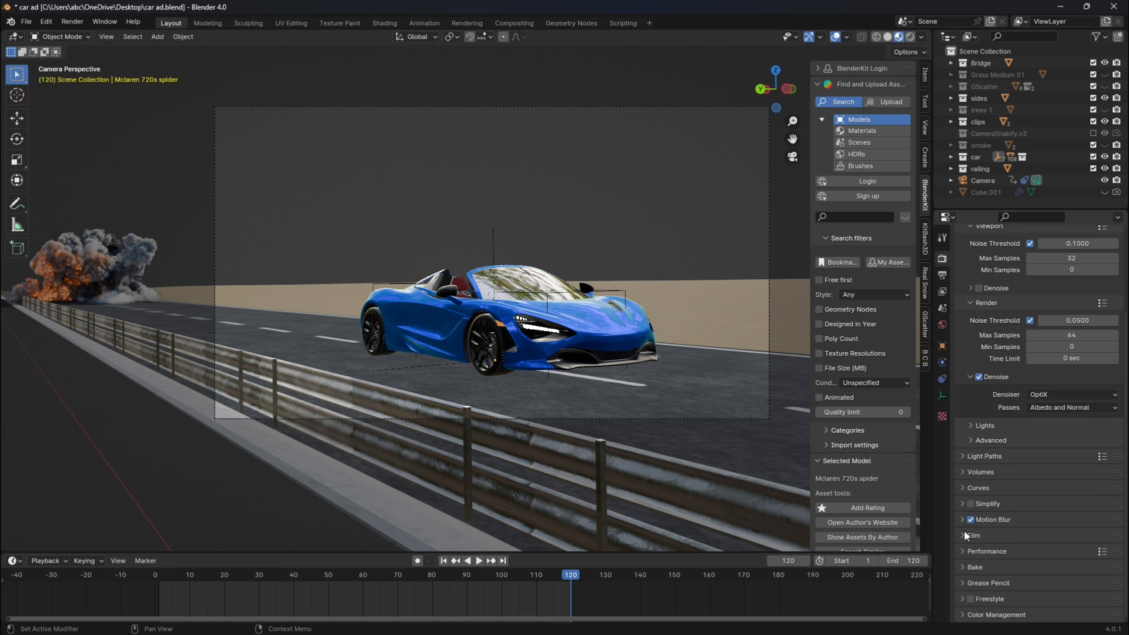
pyautogui.click(964, 535)
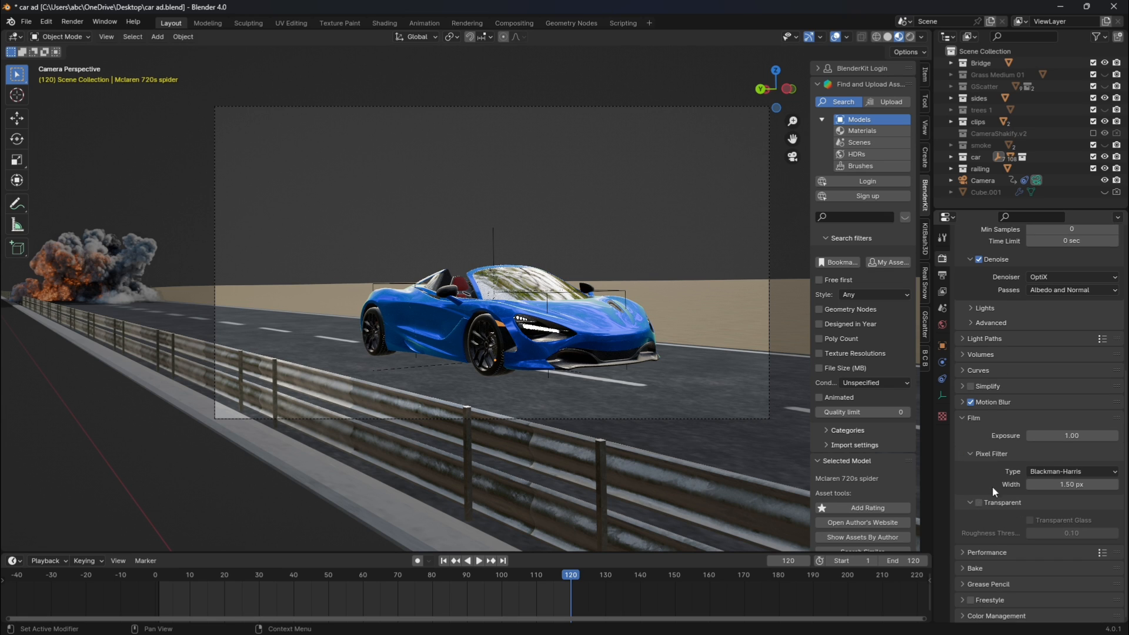
pyautogui.click(956, 419)
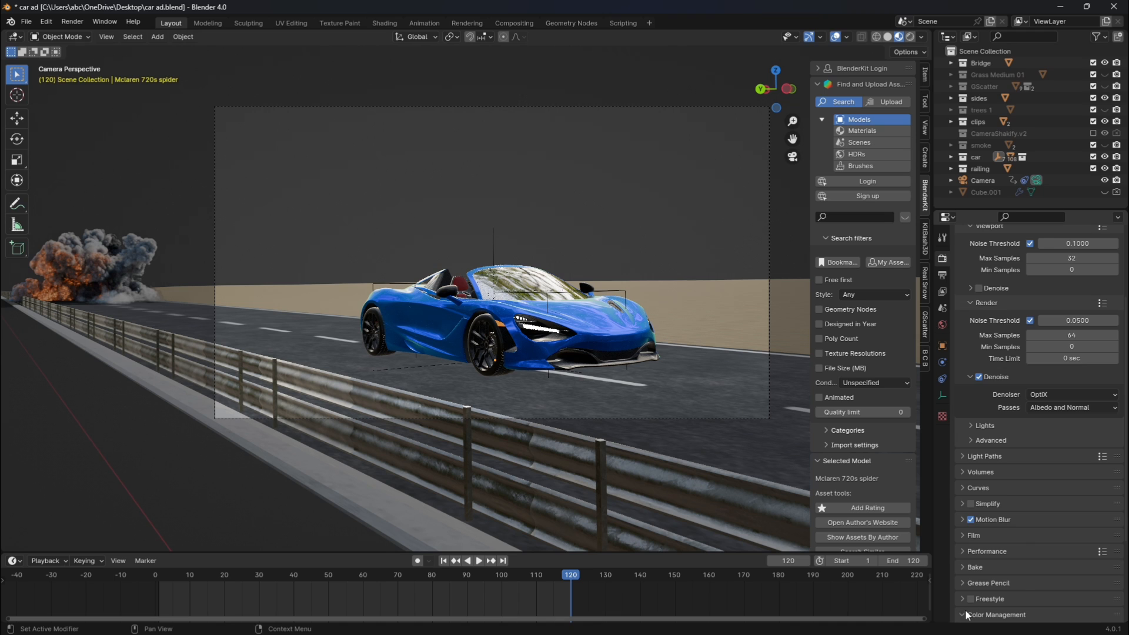
pyautogui.click(1038, 523)
pyautogui.click(963, 497)
# Set the output file format to PNG and review the resolution, frame rate and output path.
pyautogui.click(943, 275)
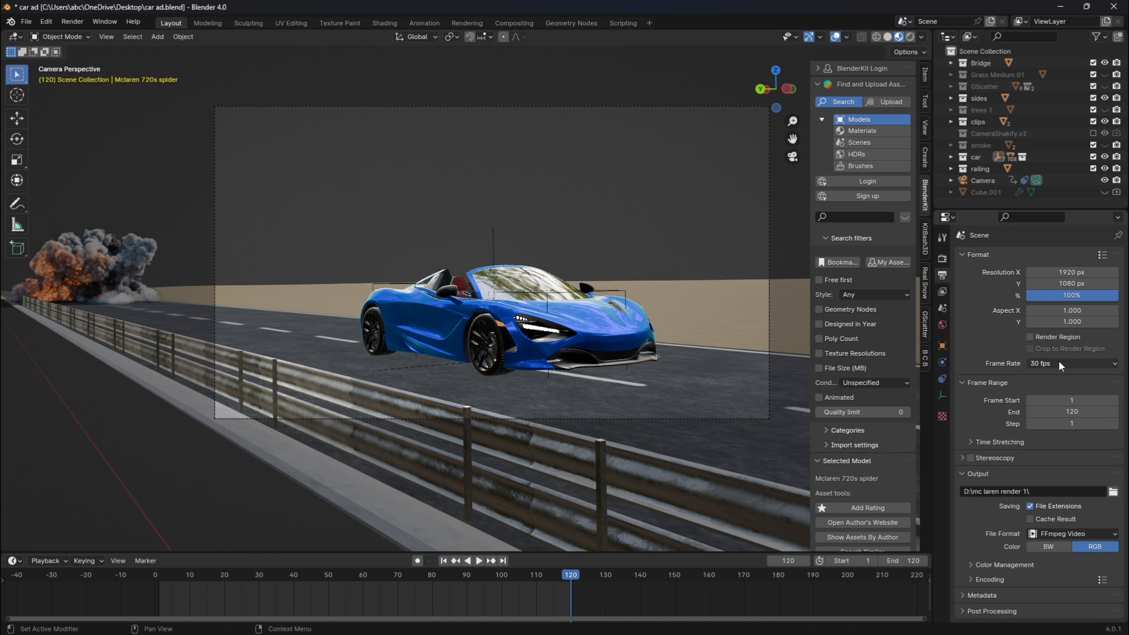
pyautogui.click(1084, 533)
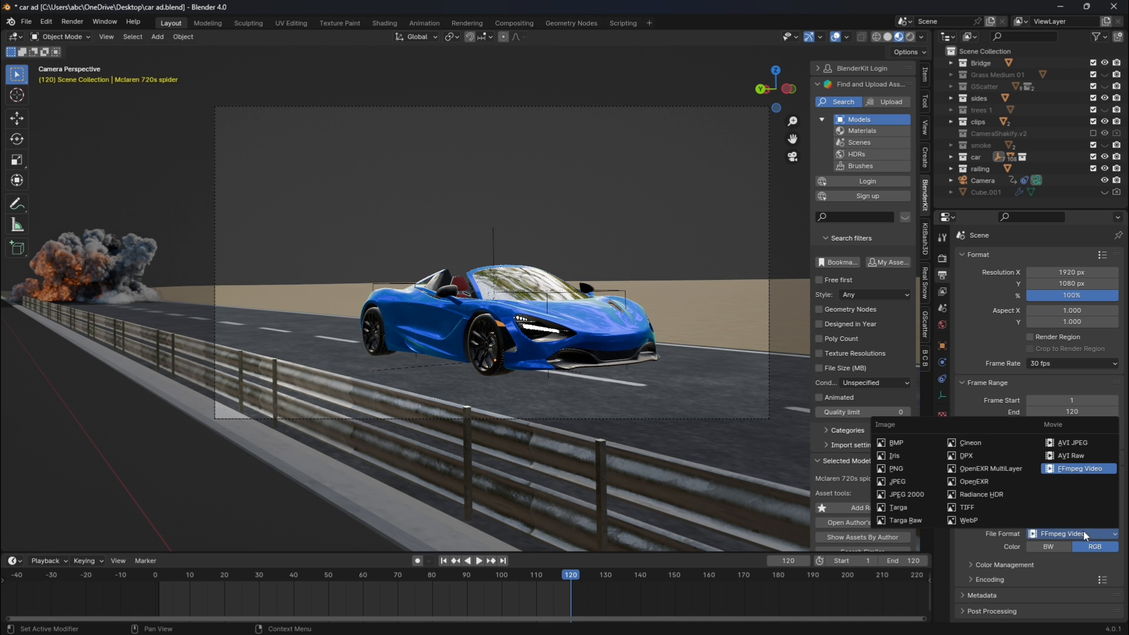
pyautogui.click(915, 464)
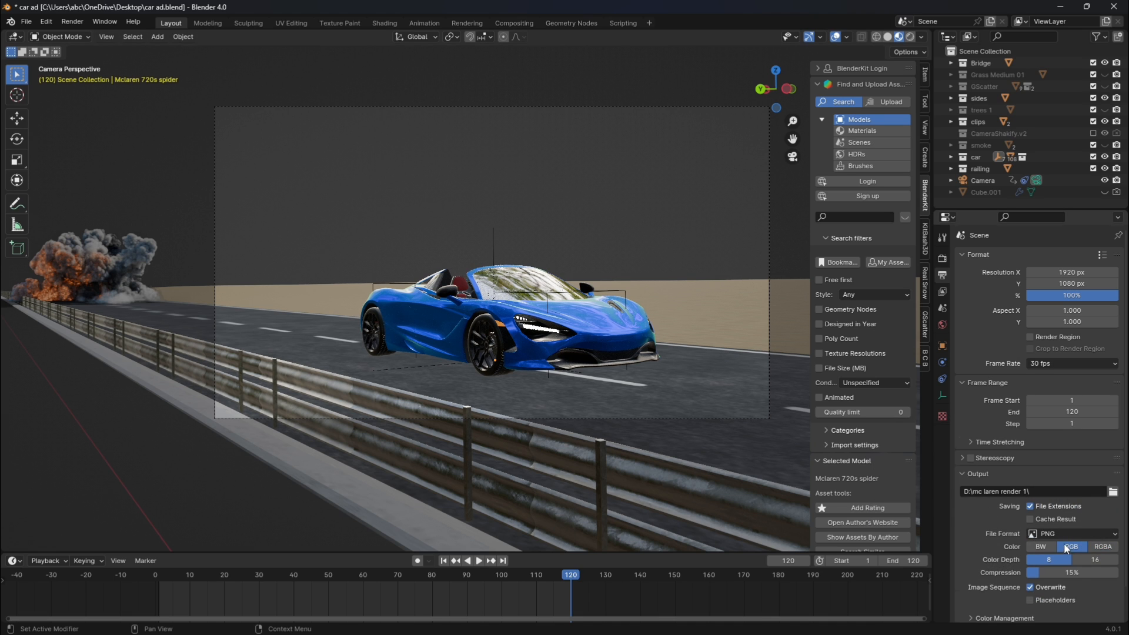
pyautogui.scroll(-2, 1035, 471)
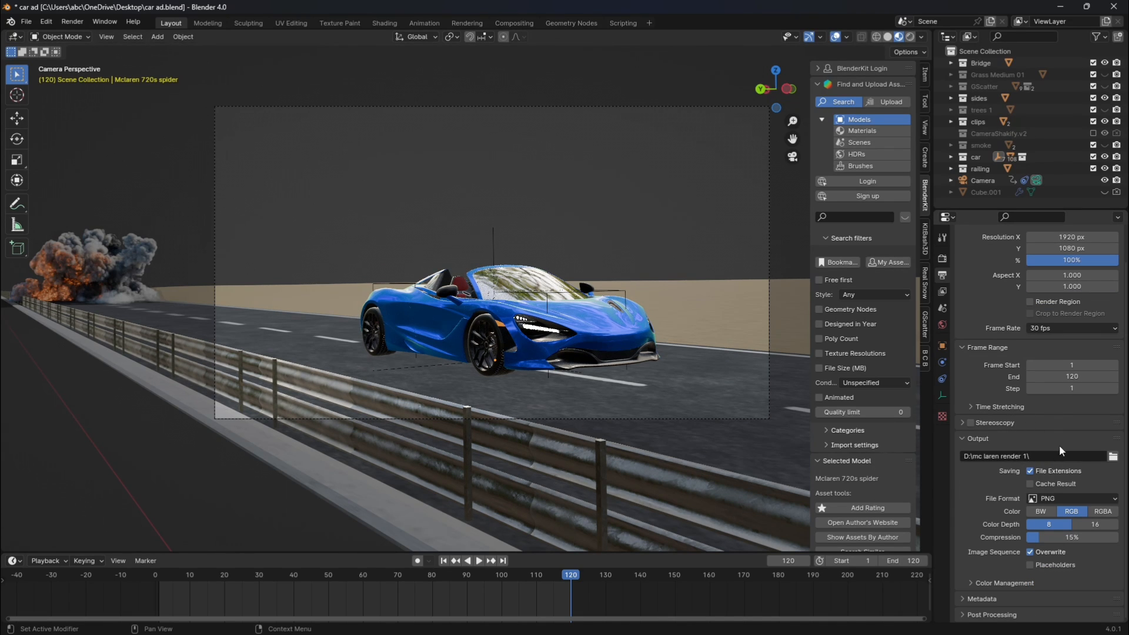
# Review the render and world background settings, and preview the car shot with rendered viewport shading.
pyautogui.click(941, 259)
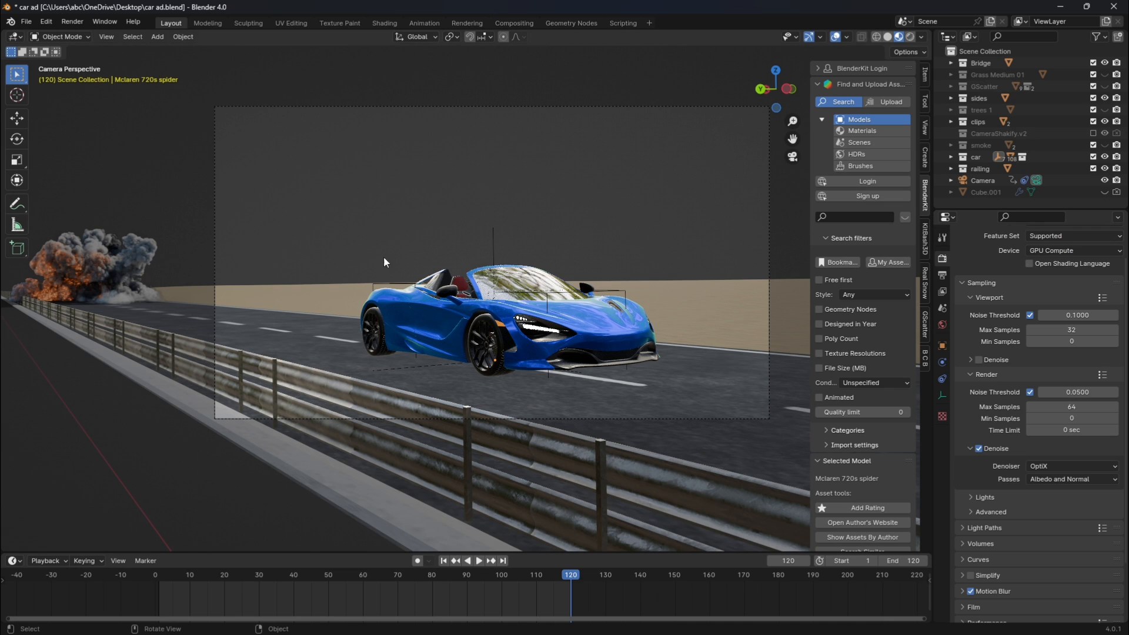
pyautogui.scroll(-2, 658, 245)
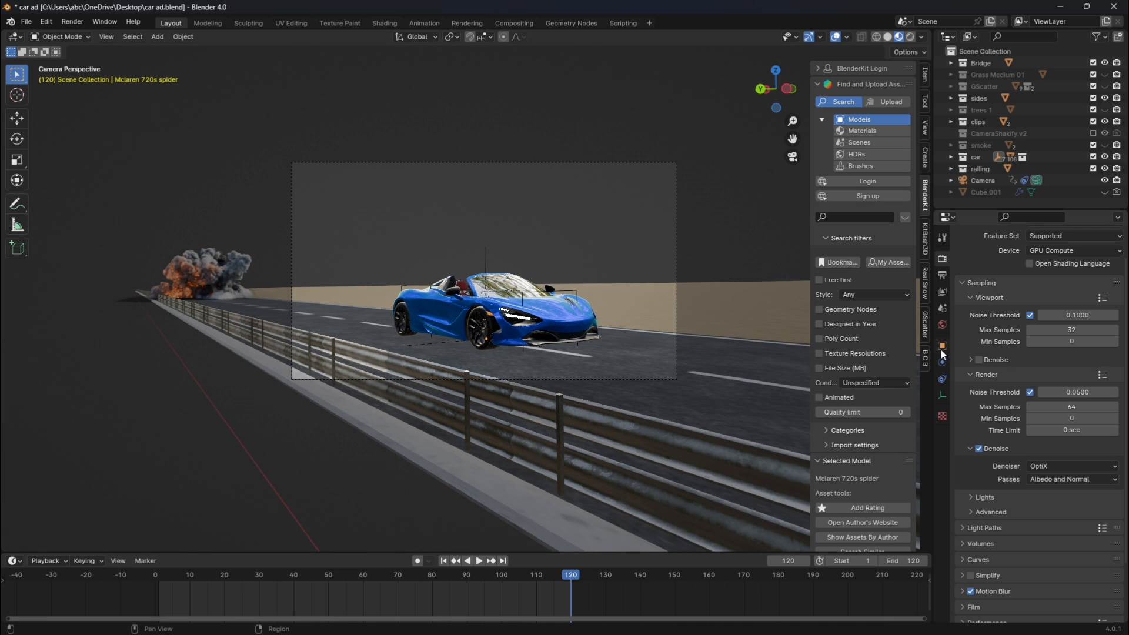
pyautogui.click(942, 324)
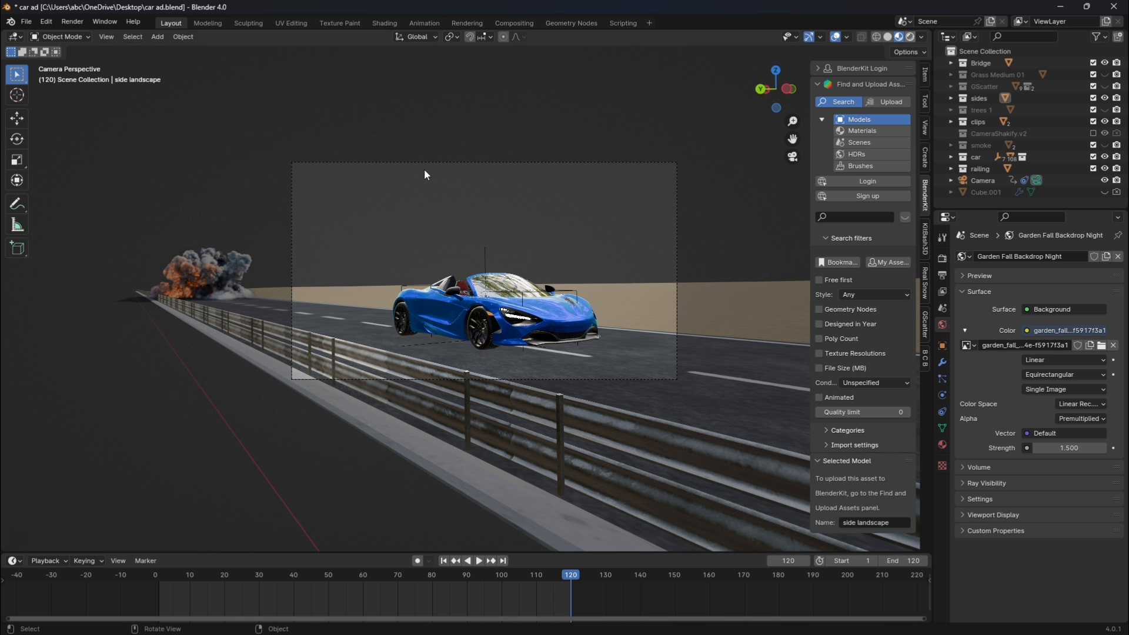
pyautogui.click(910, 37)
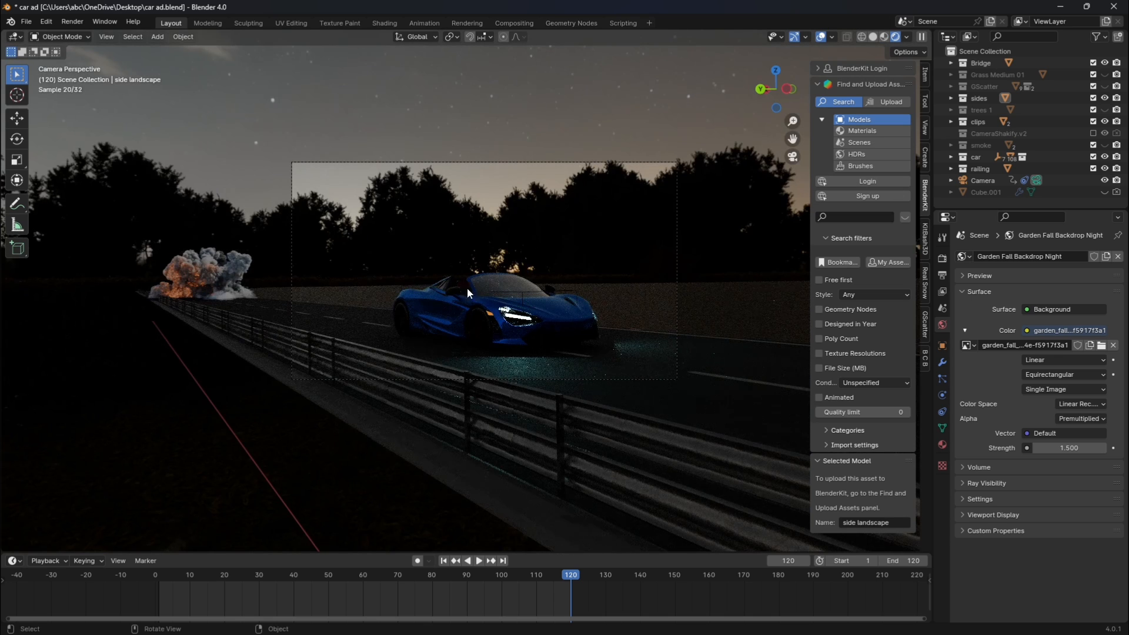
# Preview the side landscape's tree 1 and grass particle systems in the rendered viewport, hide them again and return to solid shading.
pyautogui.click(715, 311)
pyautogui.click(942, 378)
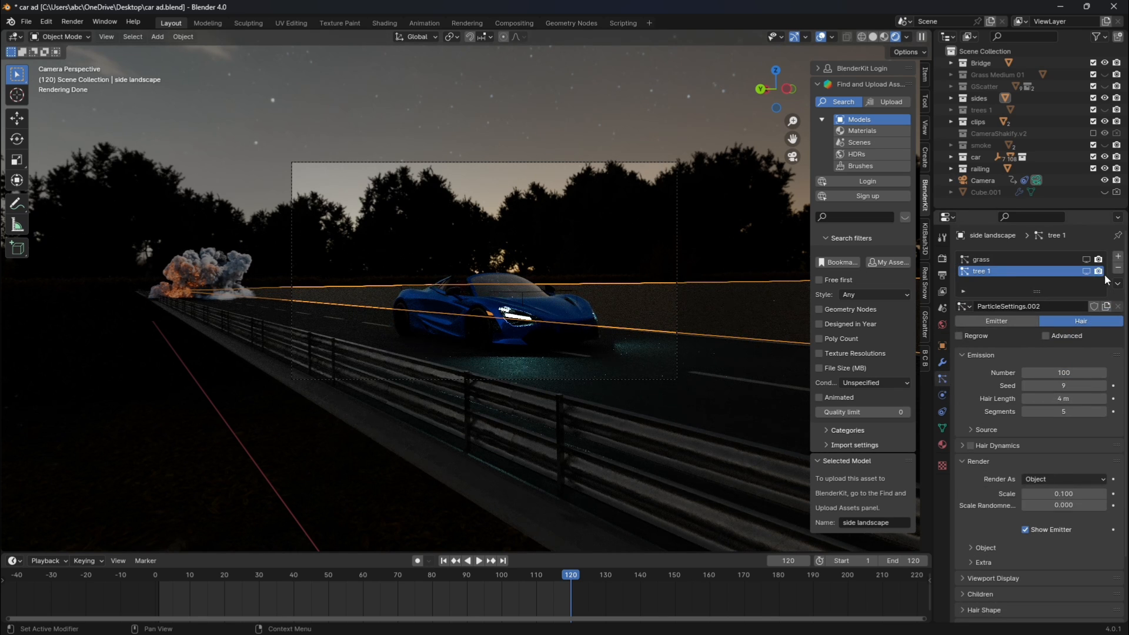
pyautogui.click(1086, 271)
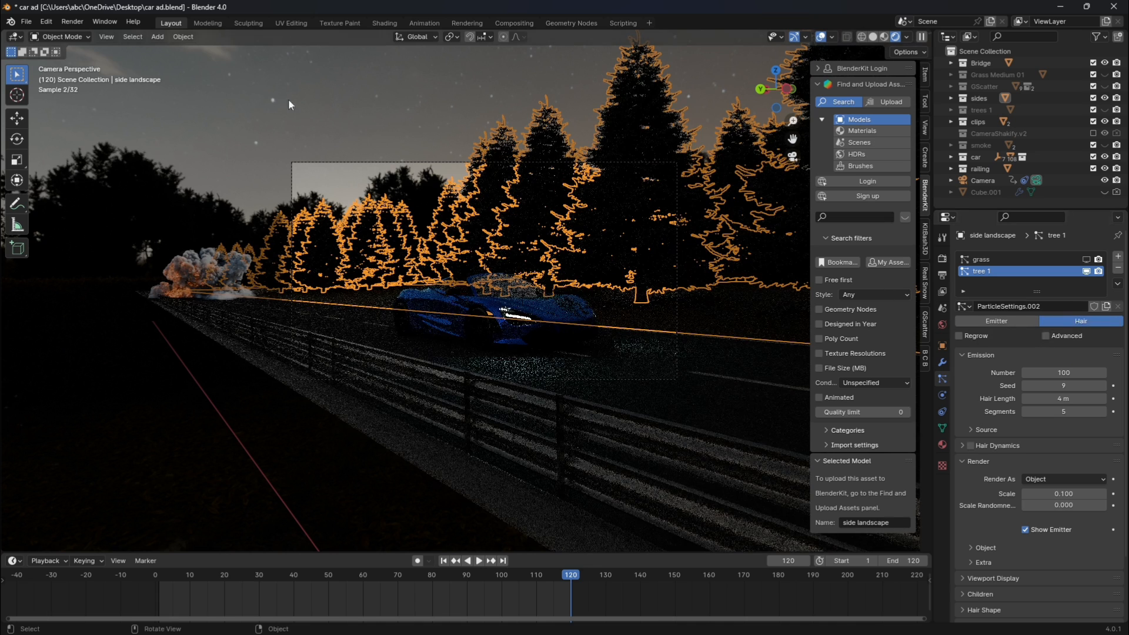
pyautogui.click(239, 76)
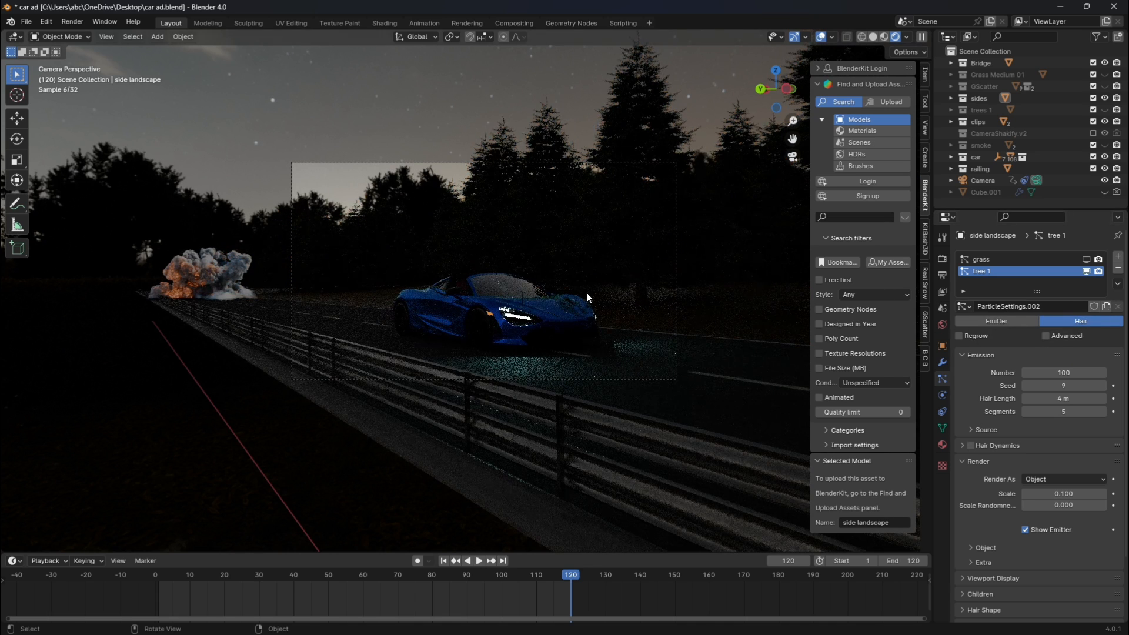
pyautogui.click(1086, 261)
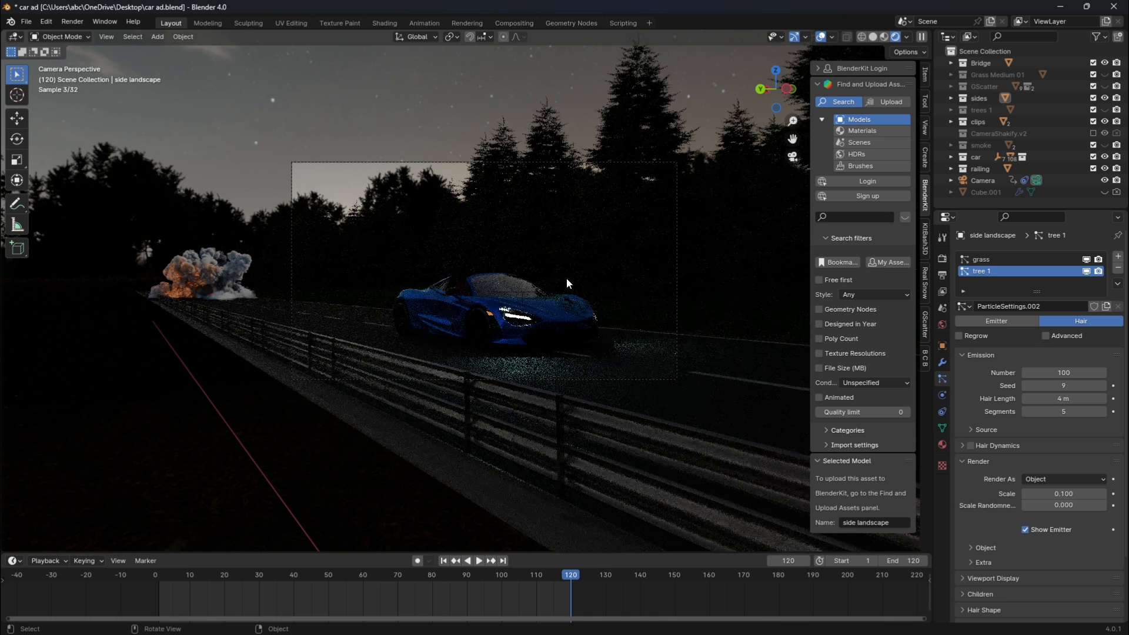
pyautogui.click(1087, 271)
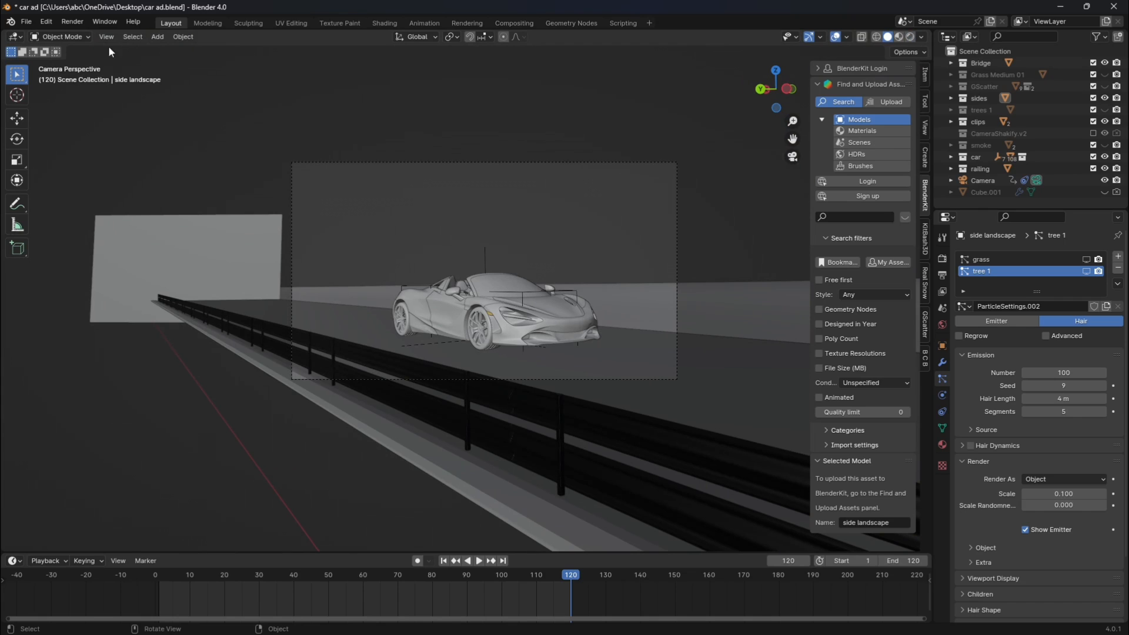
pyautogui.click(73, 22)
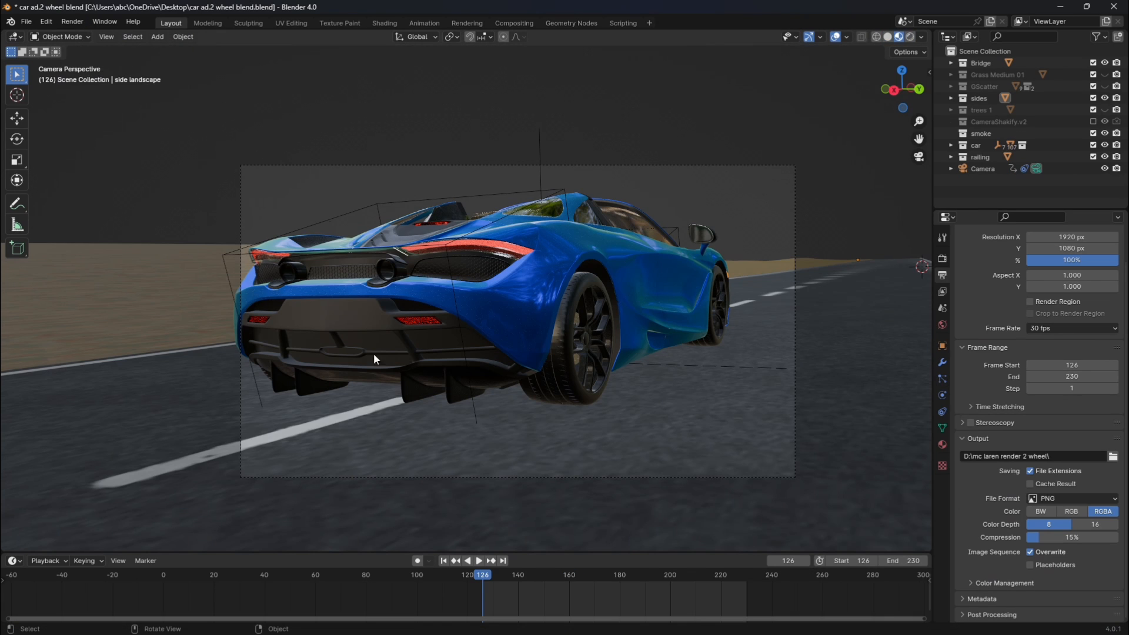
# Select the camera of the rear-view shot, inspect its placement from outside and return to the camera view.
pyautogui.click(604, 169)
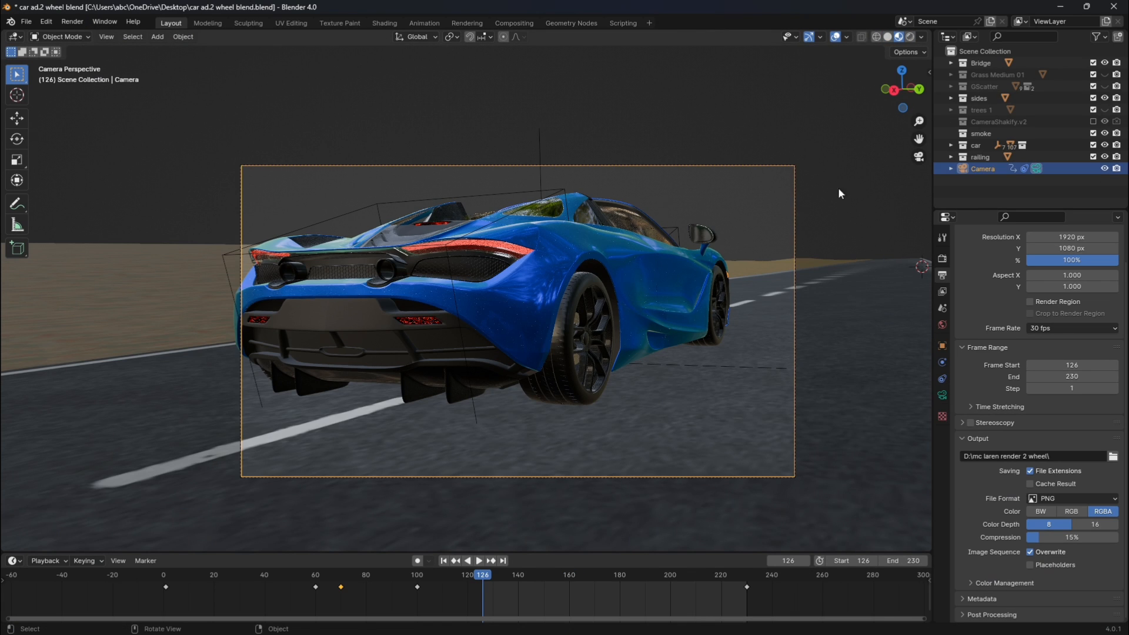
pyautogui.press('KP_0')
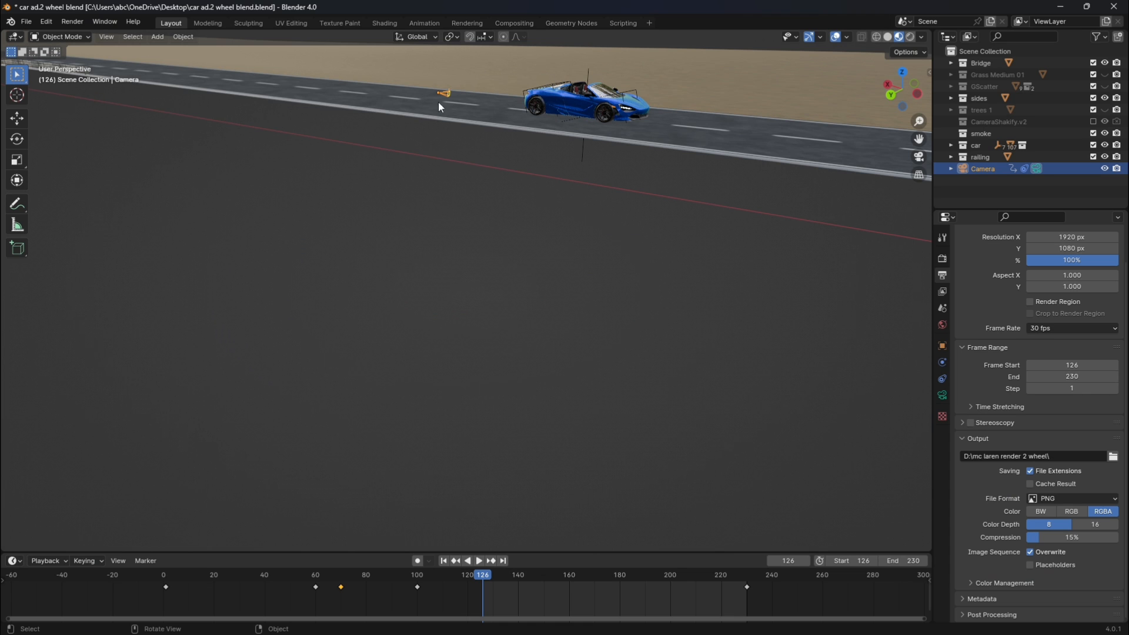
pyautogui.click(919, 156)
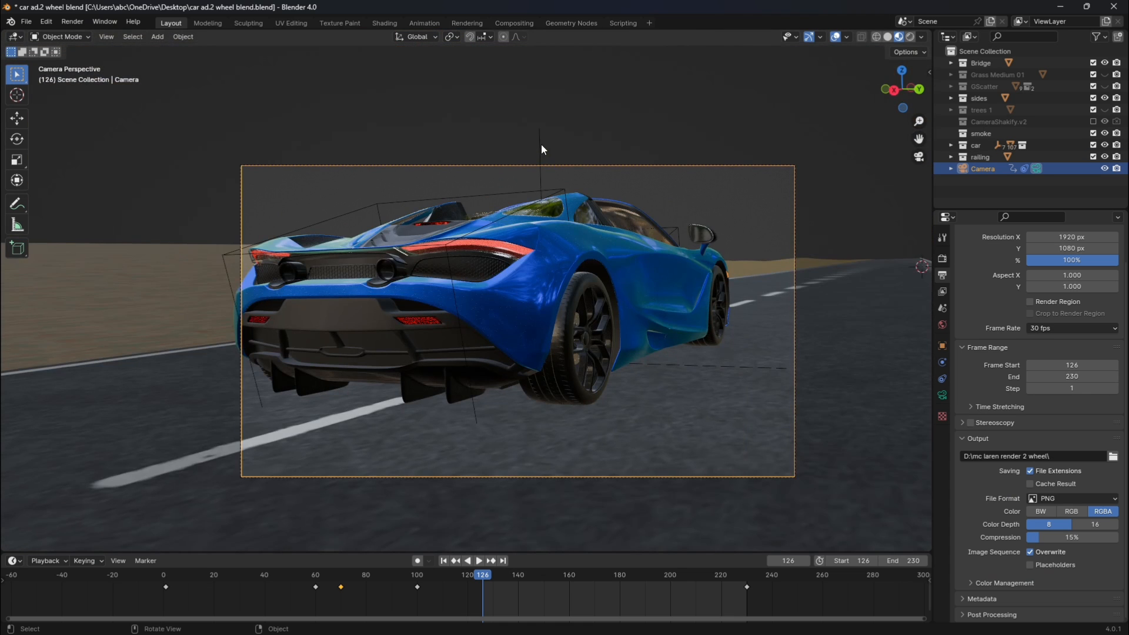
pyautogui.click(541, 149)
pyautogui.click(633, 165)
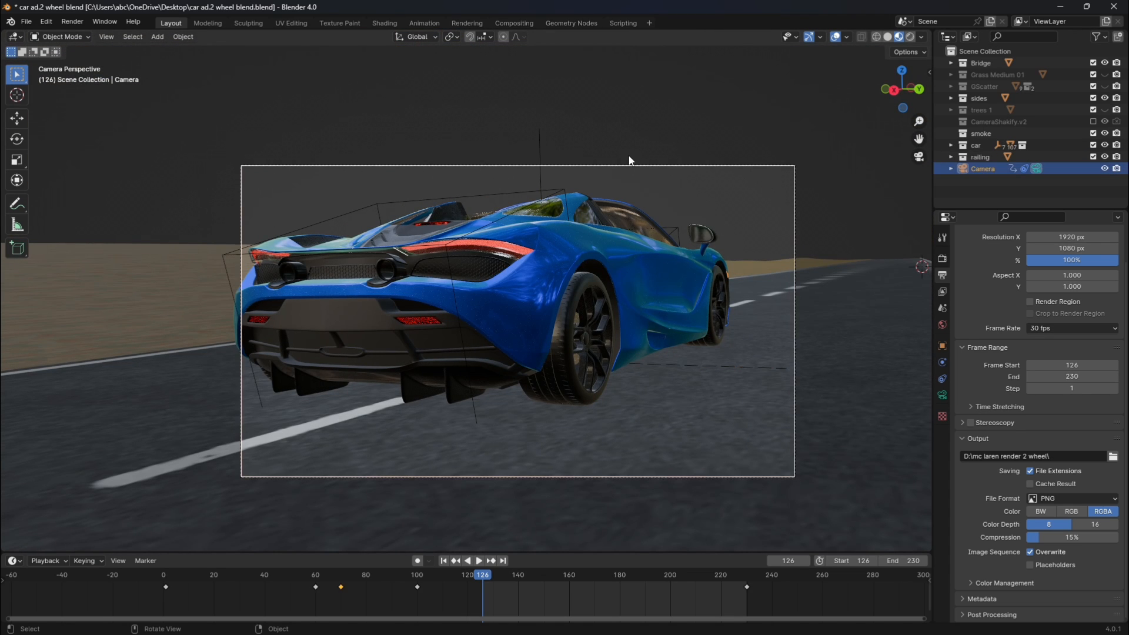
pyautogui.click(629, 156)
# Play back the rear-view car shot through the camera and stop the playback.
pyautogui.press('space')
pyautogui.press('space')
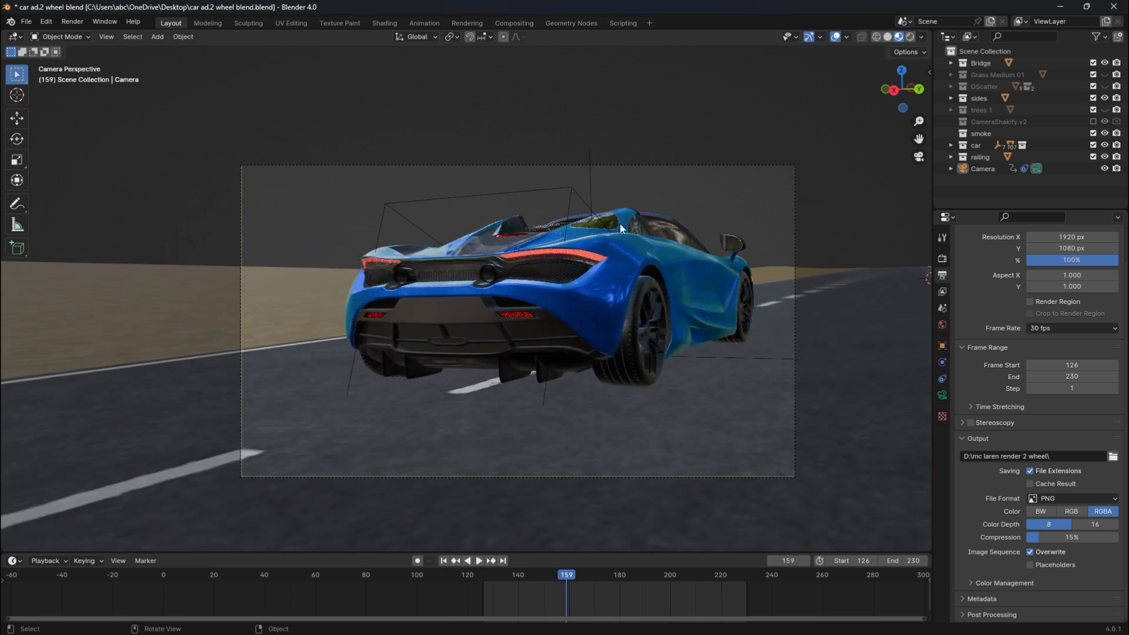
pyautogui.press('space')
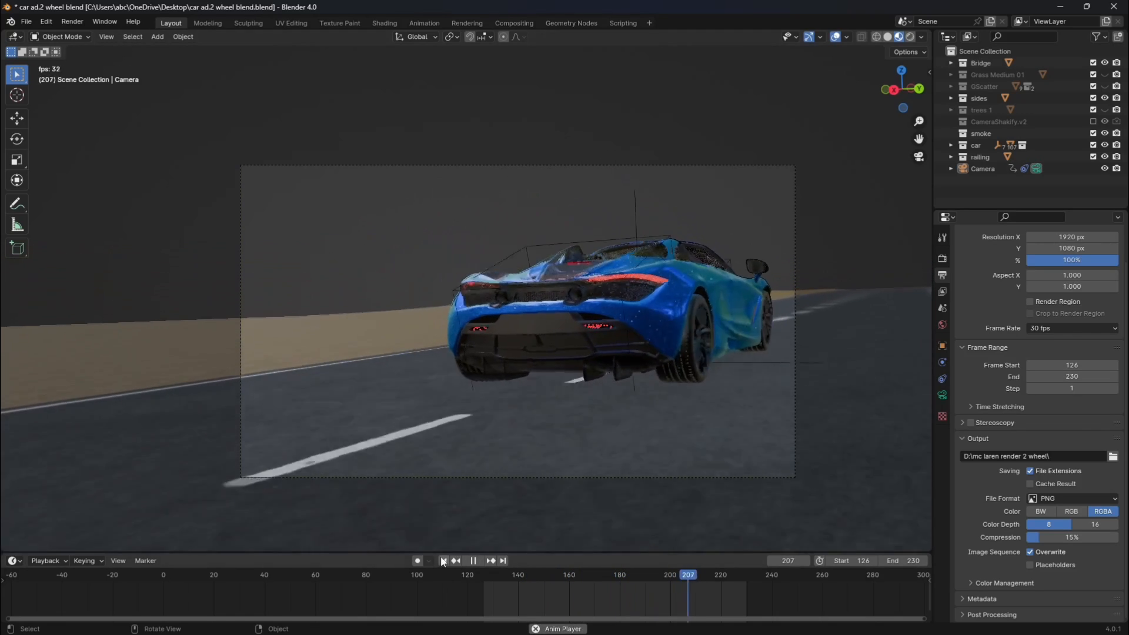
pyautogui.click(473, 560)
# Return to start frame 126 and render the animation.
pyautogui.click(444, 561)
pyautogui.click(72, 22)
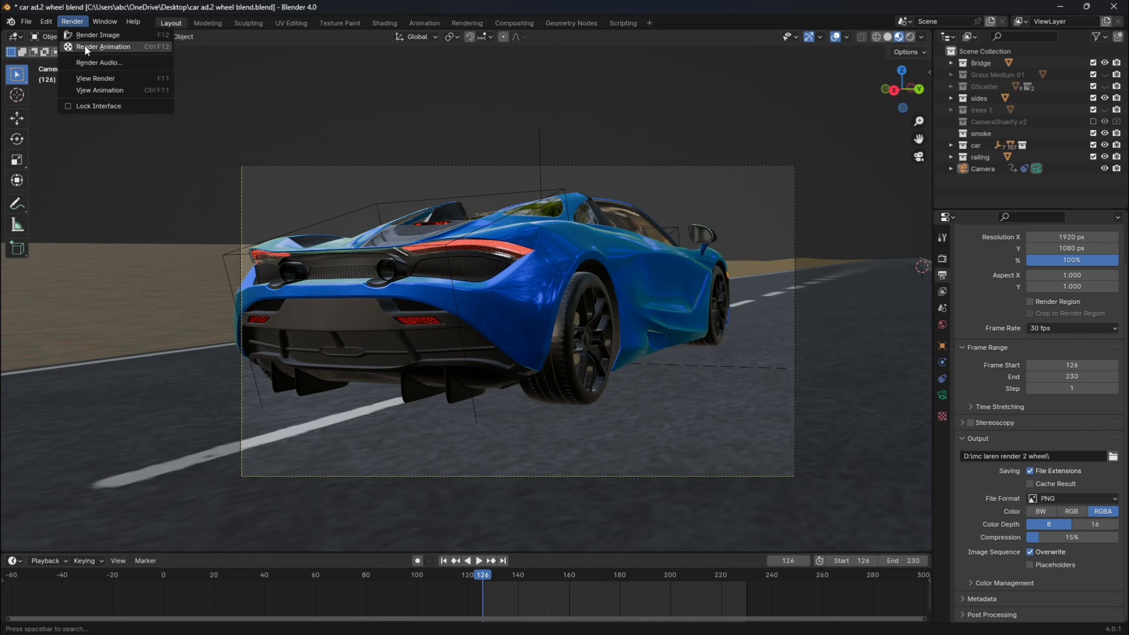